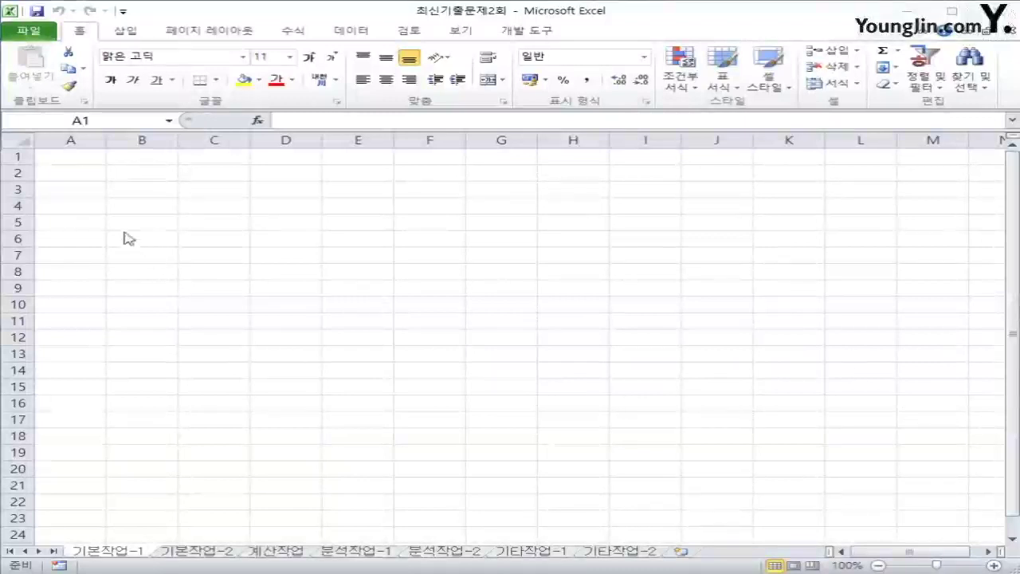
Step: Start a Microsoft Query external data import at cell A3 of the 기본작업-1 sheet
{"action": "left_click", "coordinate": [75, 191]}
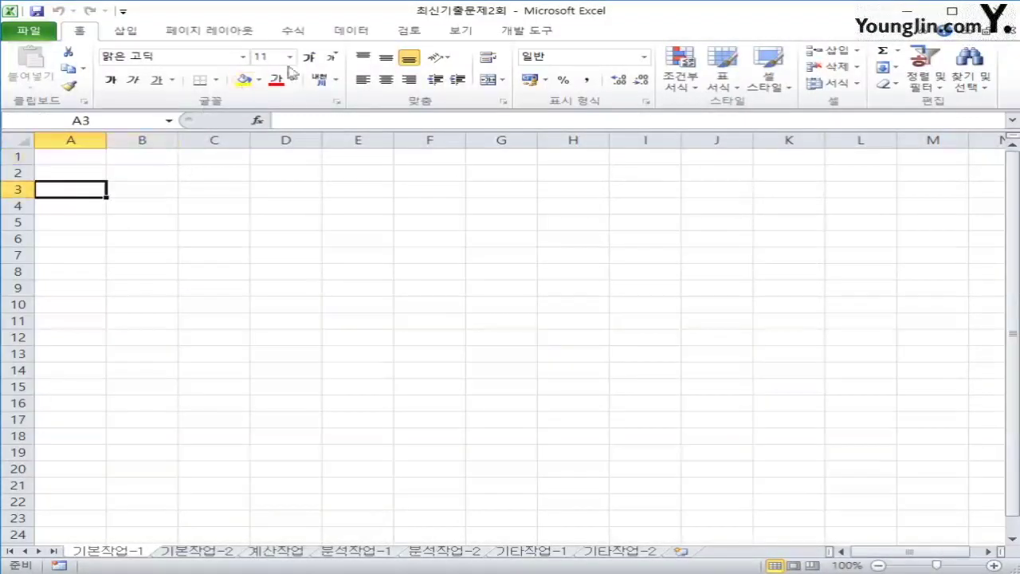
{"action": "left_click", "coordinate": [351, 32]}
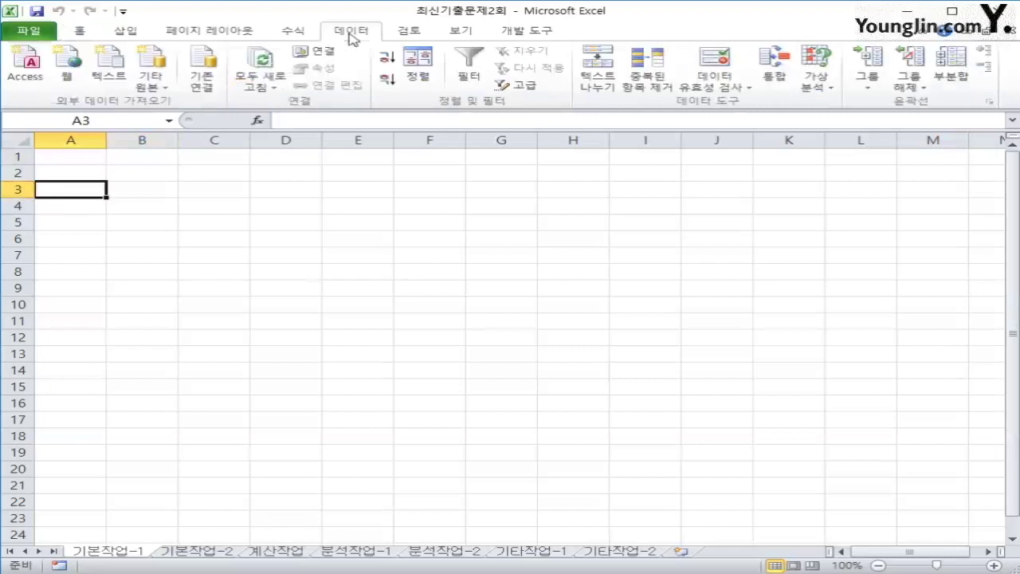
{"action": "left_click", "coordinate": [157, 88]}
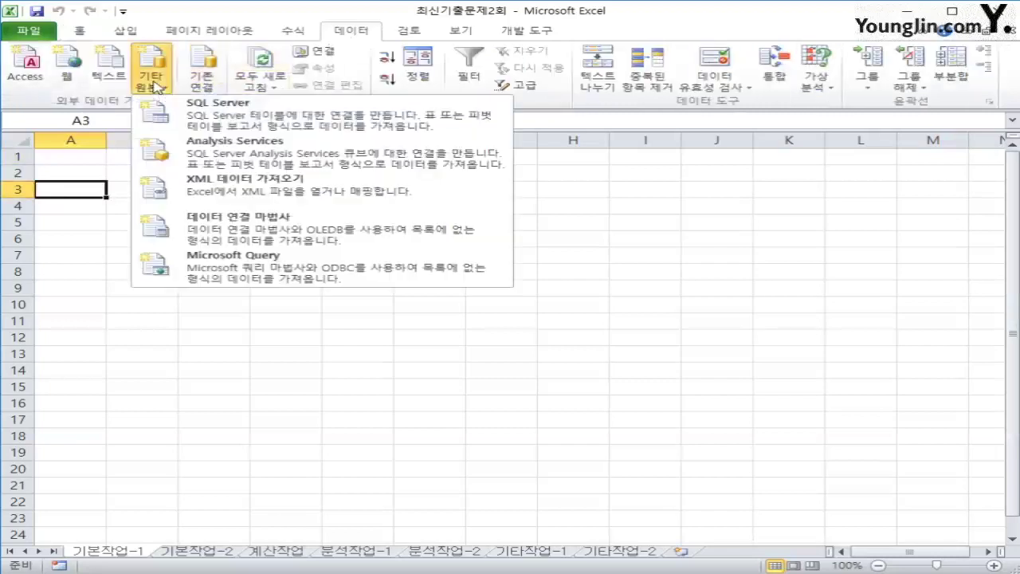
{"action": "left_click", "coordinate": [234, 262]}
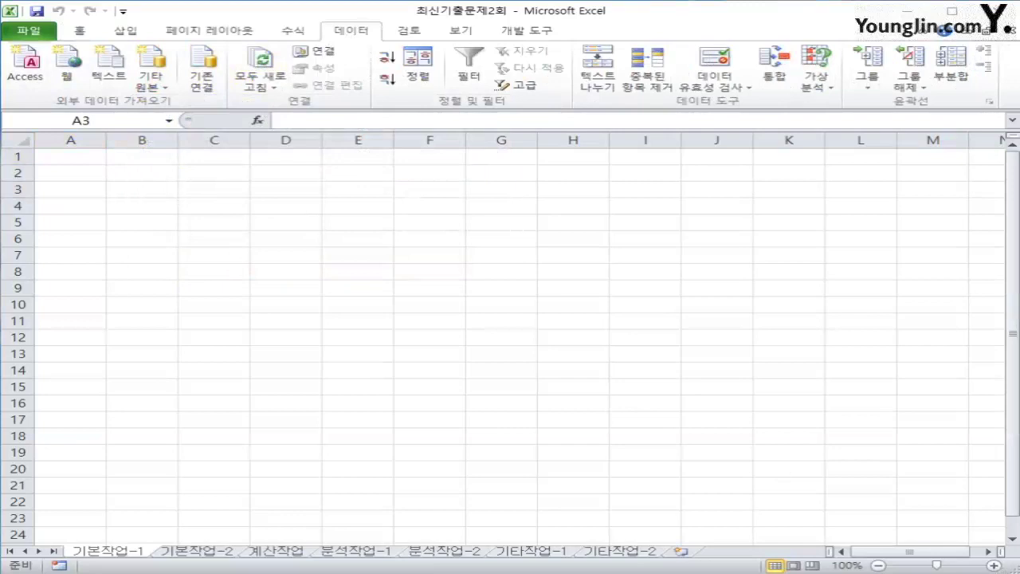
{"action": "left_click_drag", "start_coordinate": [870, 438], "coordinate": [455, 228]}
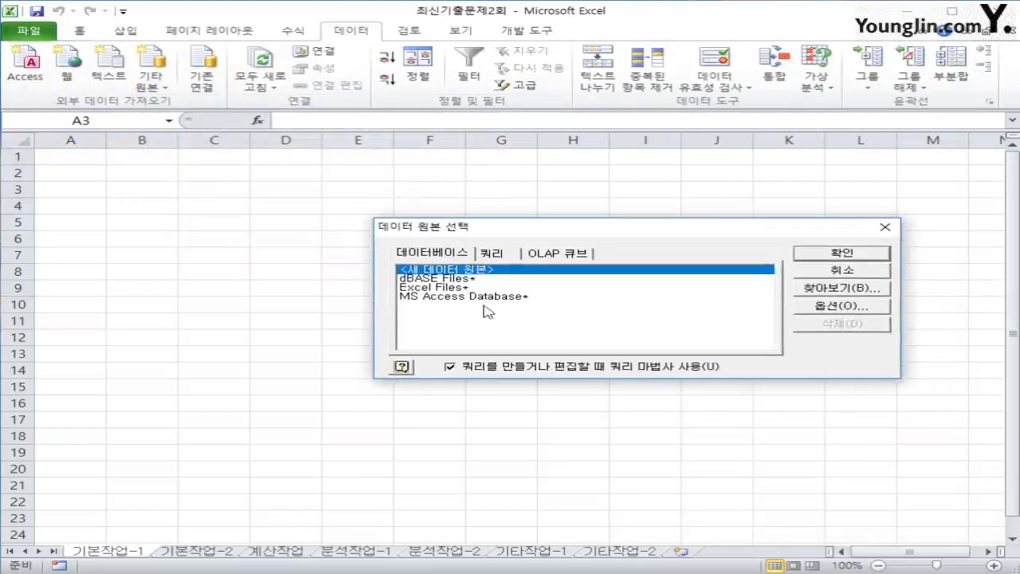
Step: Choose MS Access Database as the data source and connect to the ebook구입.accdb file
{"action": "left_click", "coordinate": [485, 297]}
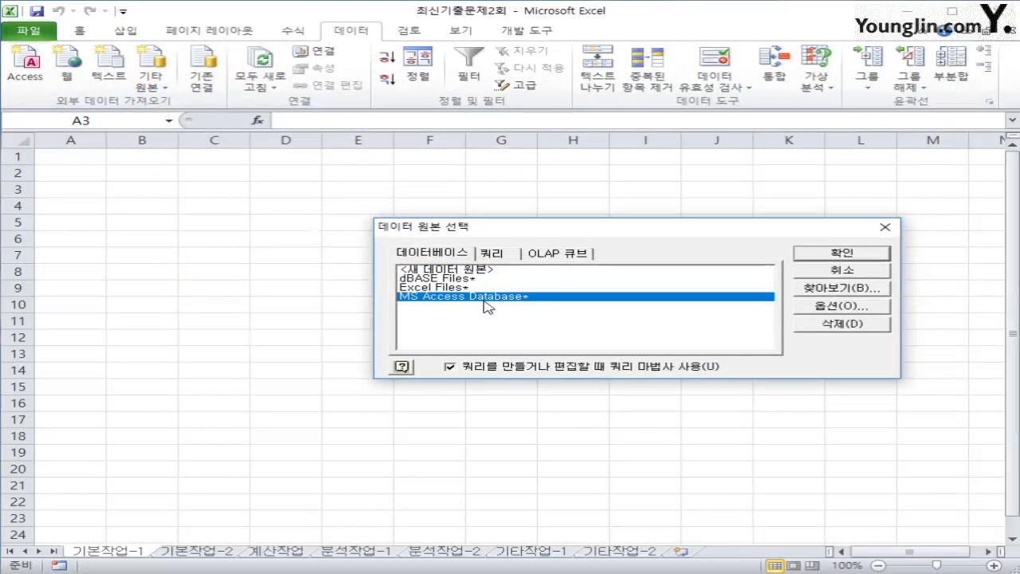
{"action": "left_click", "coordinate": [815, 253]}
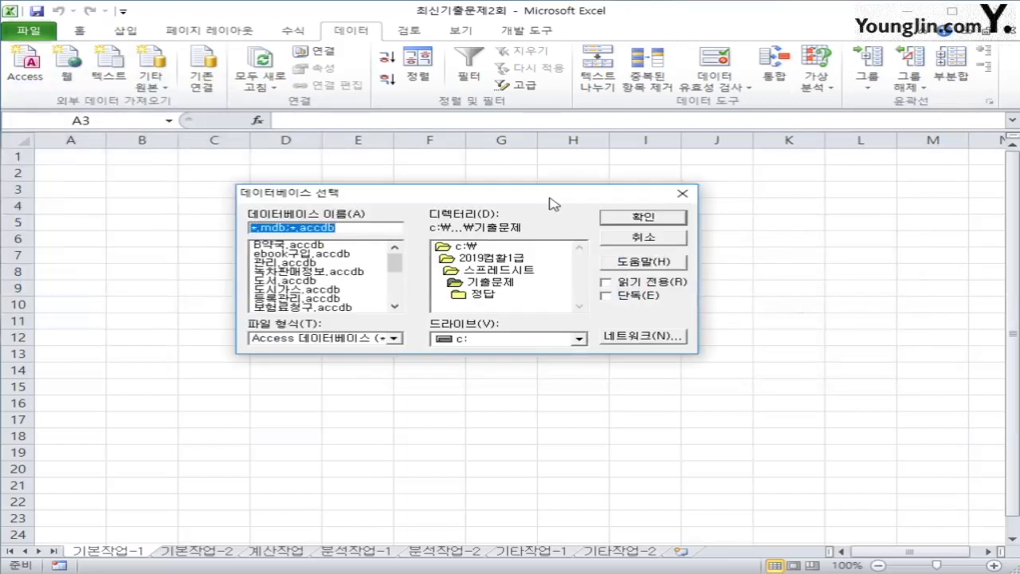
{"action": "left_click", "coordinate": [328, 255]}
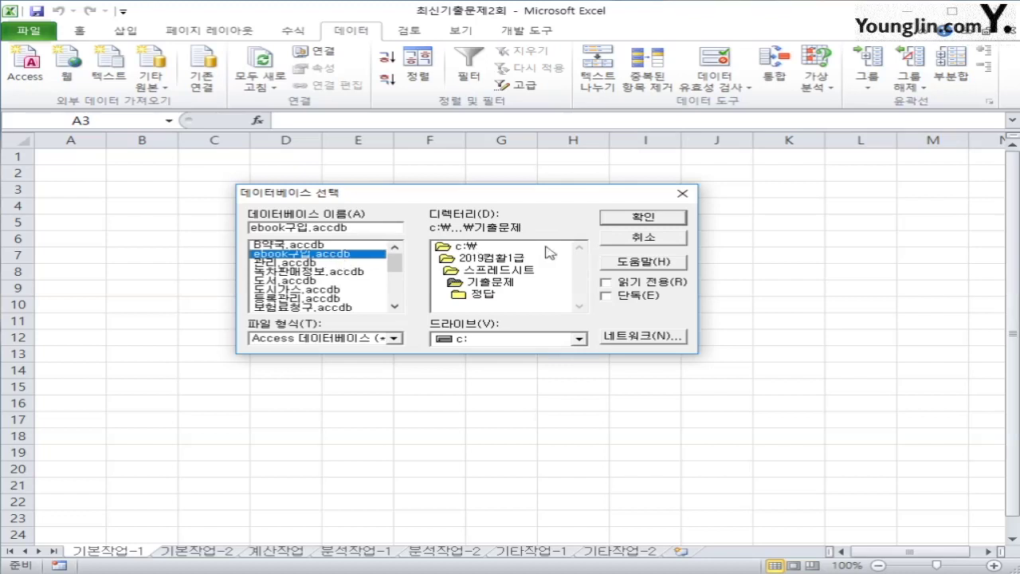
{"action": "left_click", "coordinate": [642, 219]}
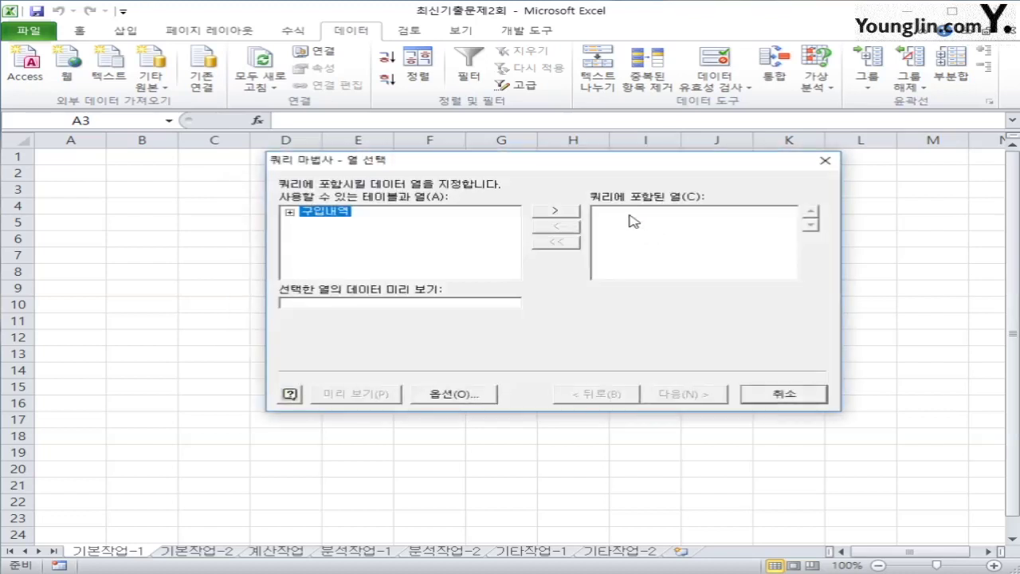
Step: Include the 회원사코드, 결제구분, ebook명, 구입수량 and 단가 columns of the 구입내역 table in the query and continue to filtering
{"action": "left_click", "coordinate": [289, 212]}
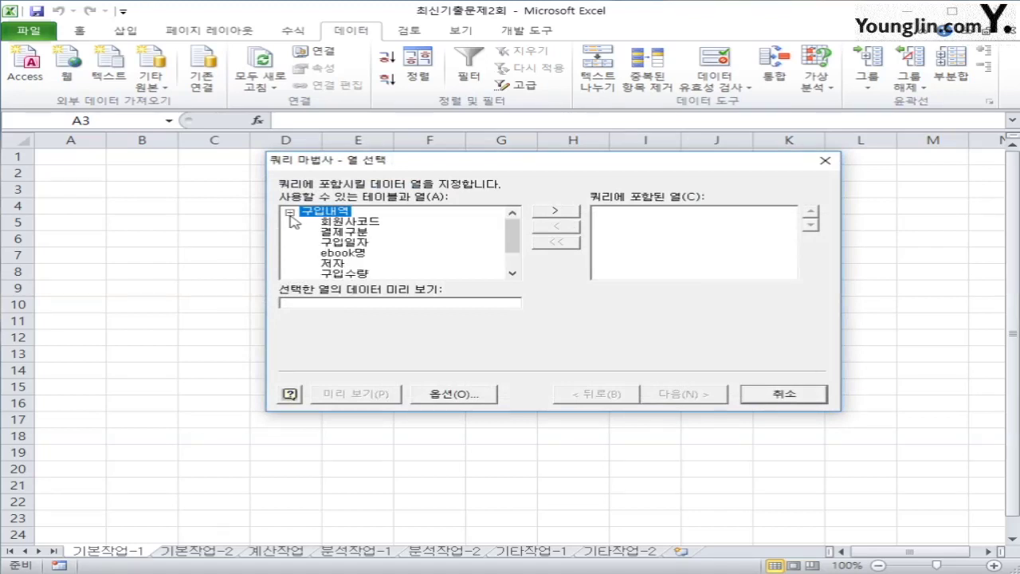
{"action": "left_click", "coordinate": [355, 224]}
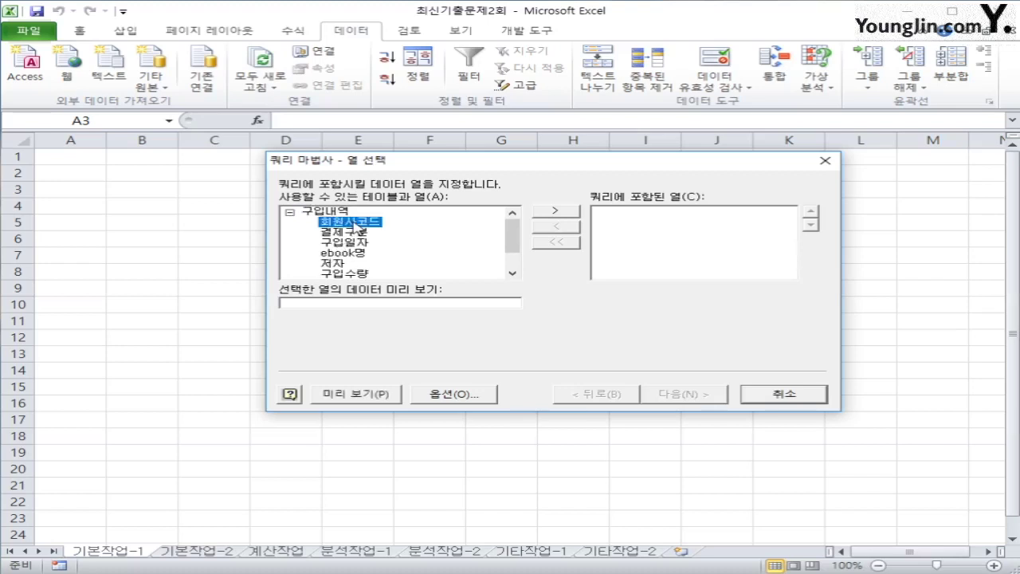
{"action": "double_click", "coordinate": [354, 225]}
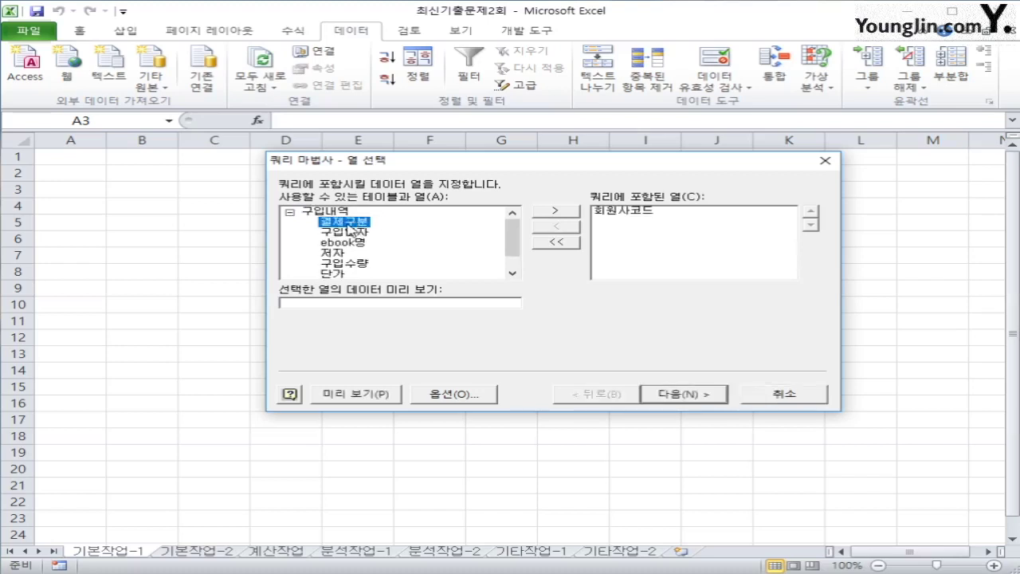
{"action": "double_click", "coordinate": [350, 226]}
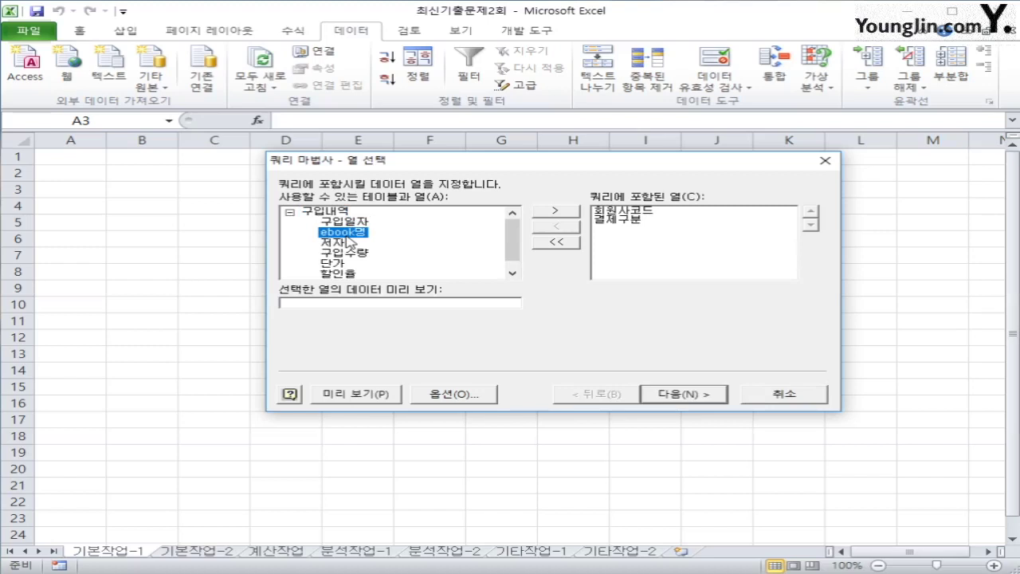
{"action": "double_click", "coordinate": [347, 235]}
{"action": "double_click", "coordinate": [350, 242]}
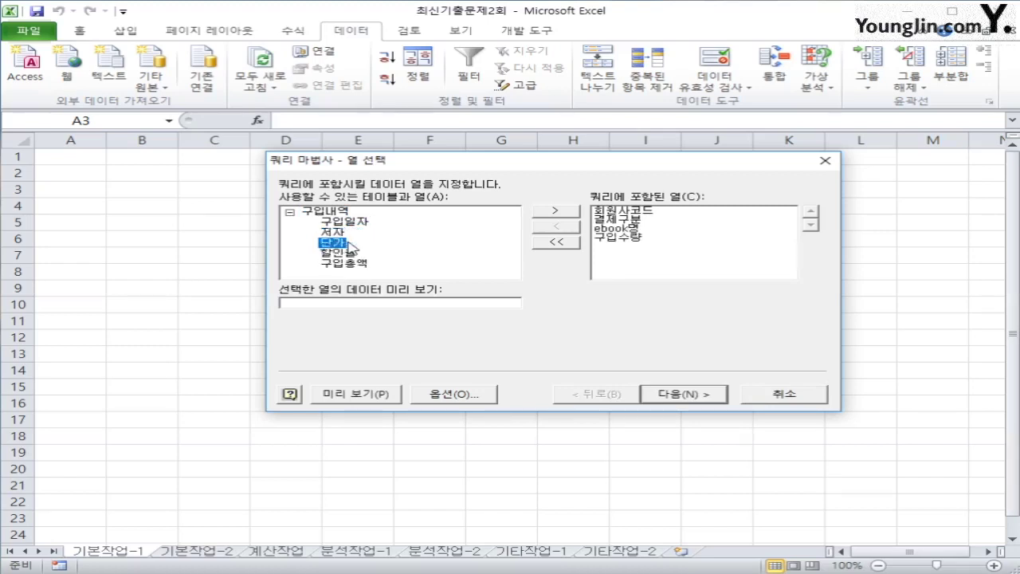
{"action": "double_click", "coordinate": [347, 244]}
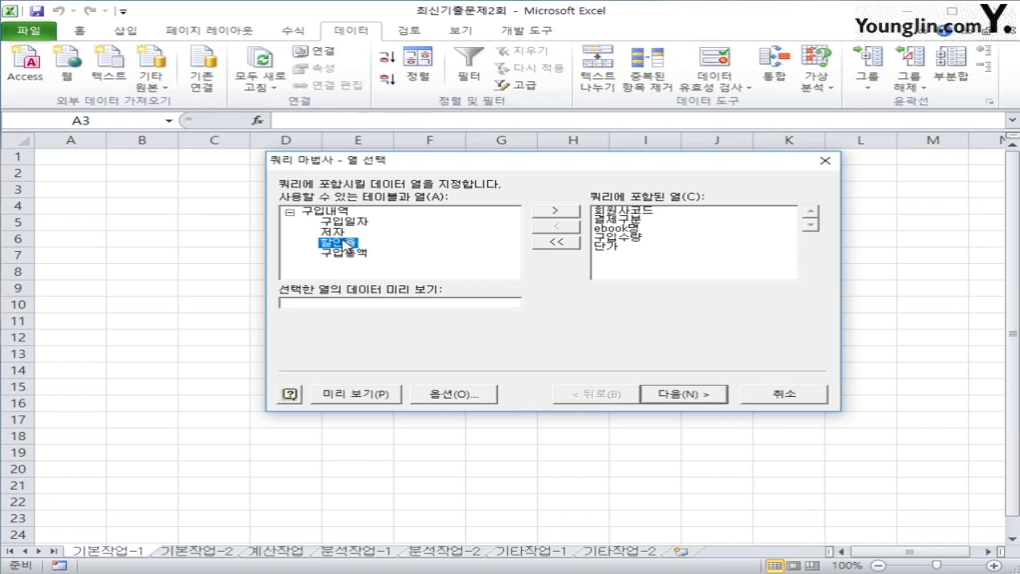
{"action": "left_click", "coordinate": [681, 395]}
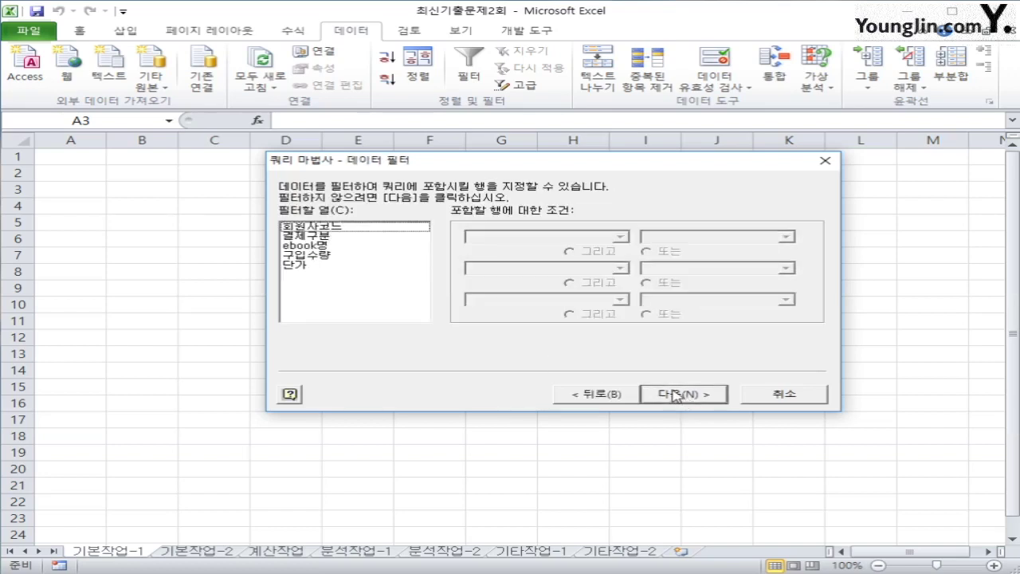
Step: Filter the ebook명 column to rows equal to 유튜브의 신
{"action": "left_click", "coordinate": [322, 248]}
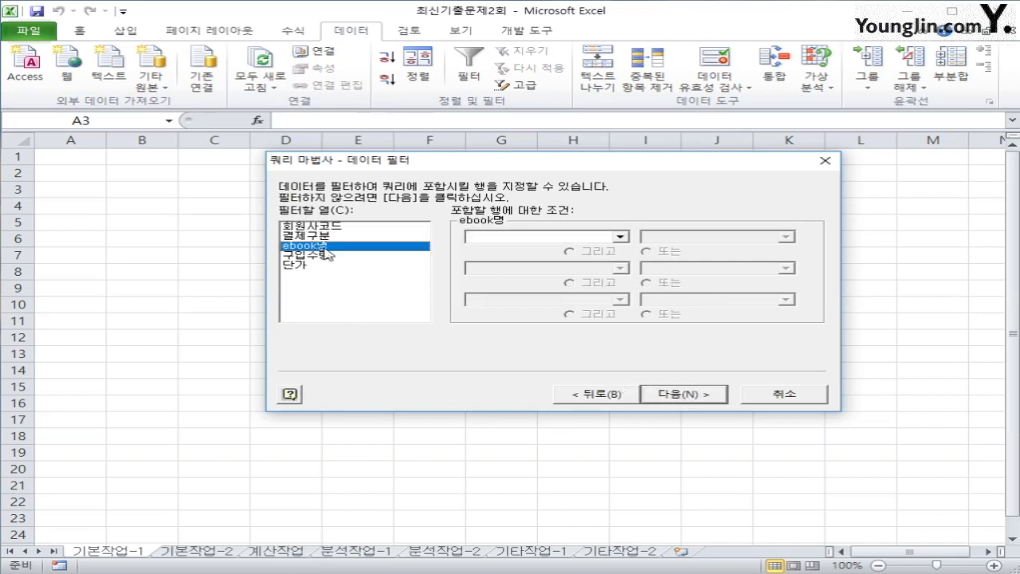
{"action": "left_click", "coordinate": [579, 237]}
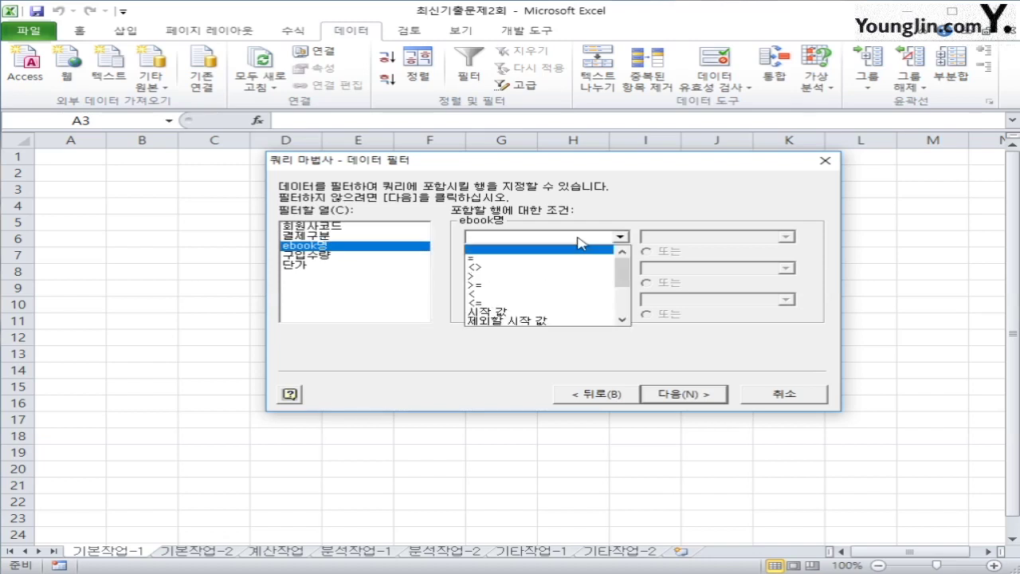
{"action": "left_click", "coordinate": [581, 262]}
{"action": "left_click", "coordinate": [732, 236]}
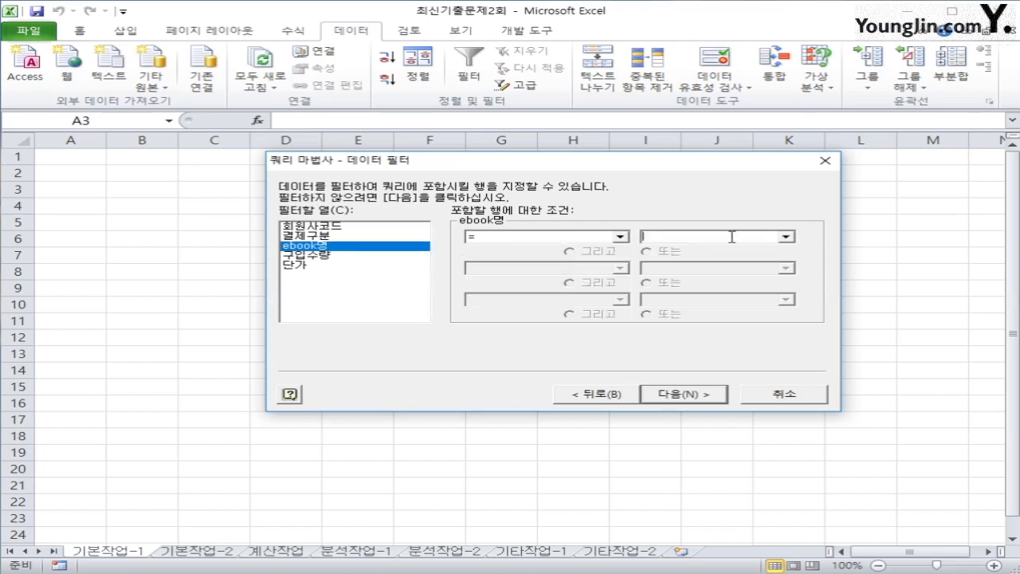
{"action": "left_click", "coordinate": [786, 237]}
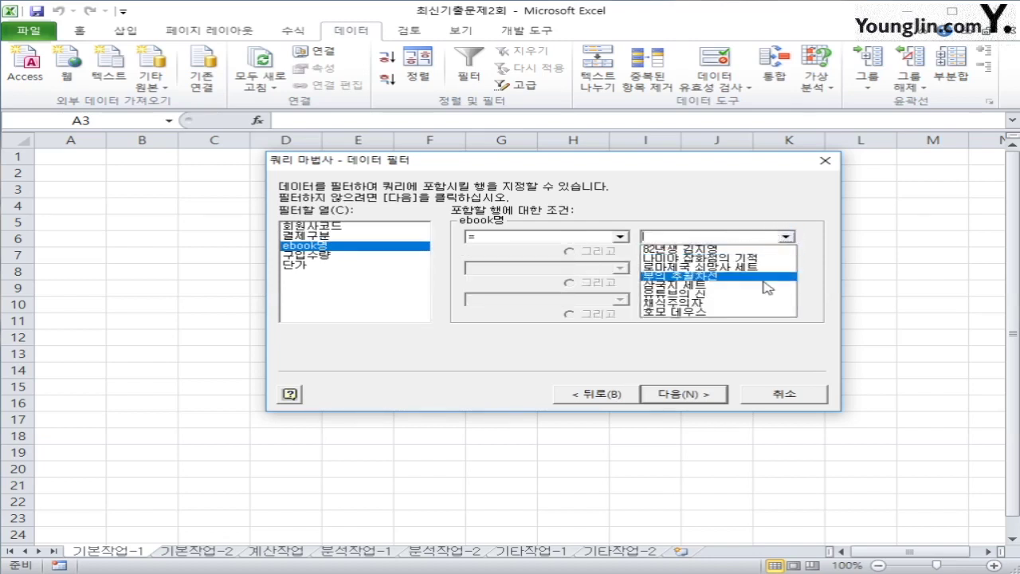
{"action": "left_click", "coordinate": [734, 295]}
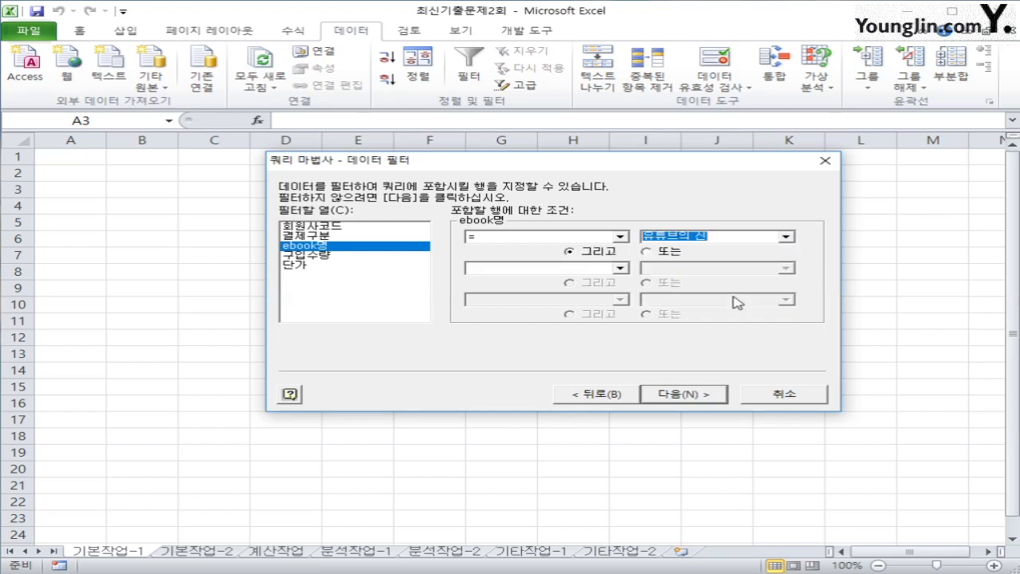
Step: Add an OR condition to the ebook명 filter for rows equal to 호모 데우스
{"action": "left_click", "coordinate": [665, 253]}
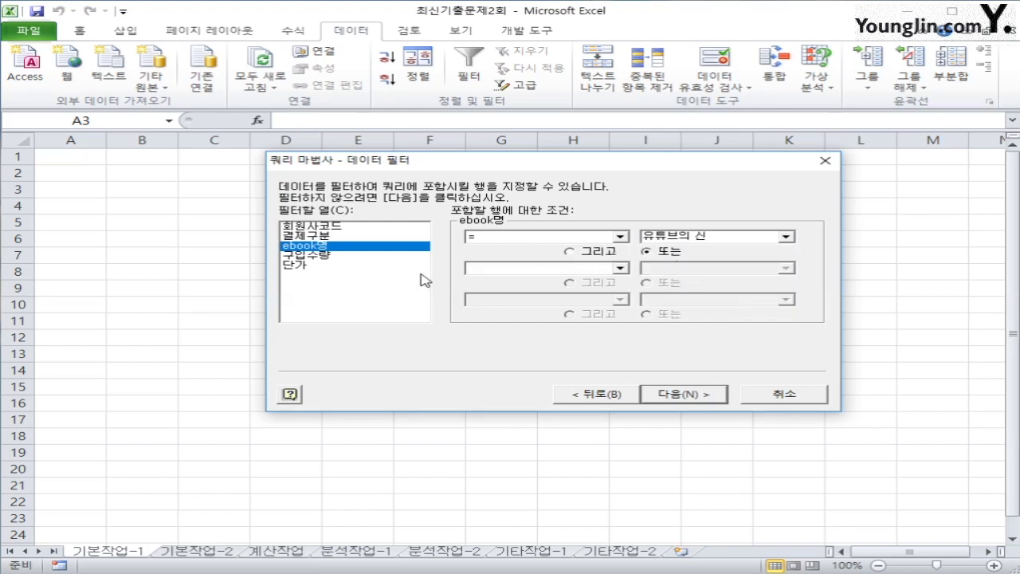
{"action": "left_click", "coordinate": [592, 269]}
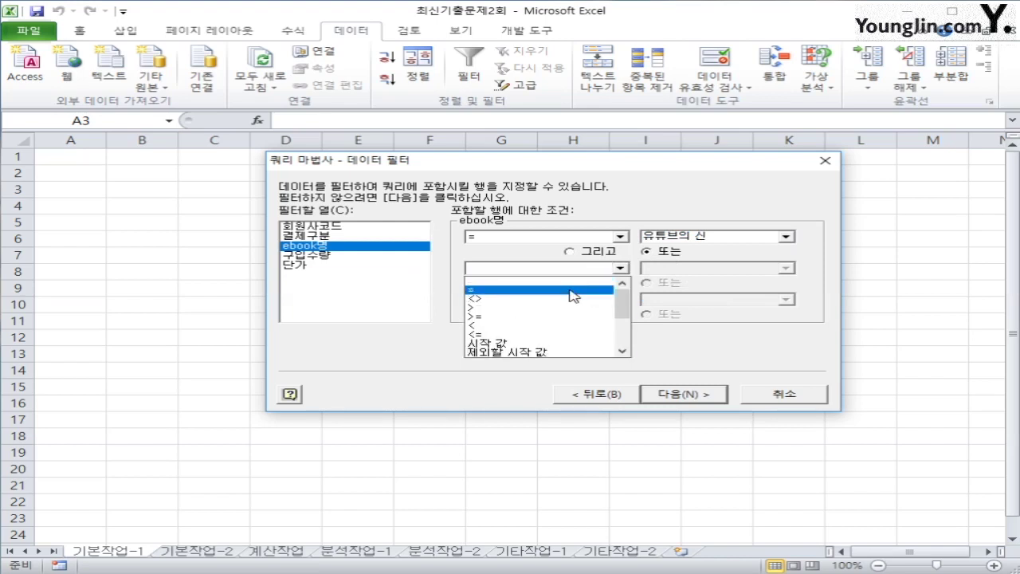
{"action": "left_click", "coordinate": [572, 290]}
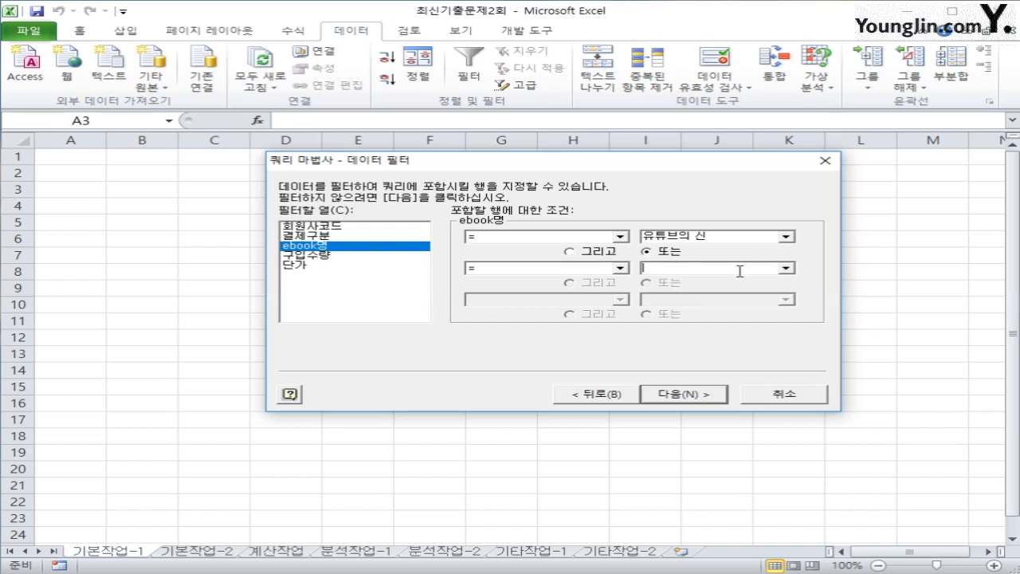
{"action": "left_click", "coordinate": [786, 269]}
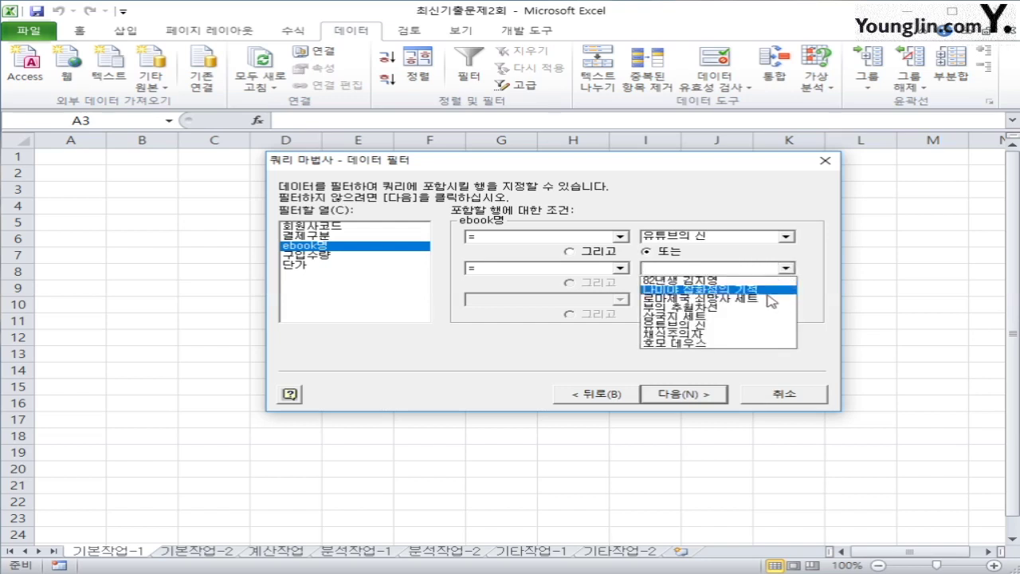
{"action": "left_click", "coordinate": [733, 343]}
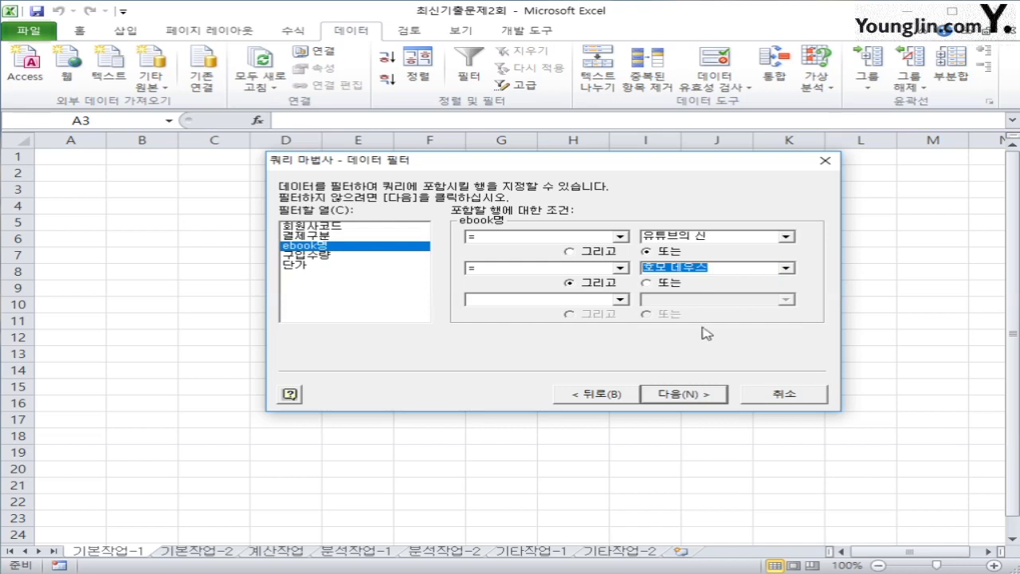
Step: Filter 결제구분 to rows not equal (<>) to 체크카드 and continue to the sort order settings
{"action": "left_click", "coordinate": [390, 236]}
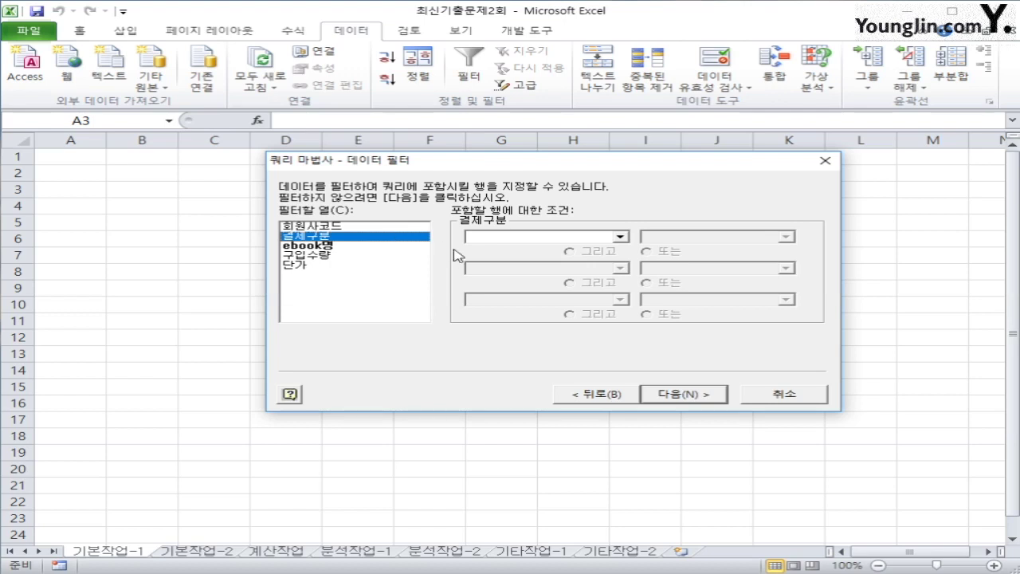
{"action": "left_click", "coordinate": [530, 239]}
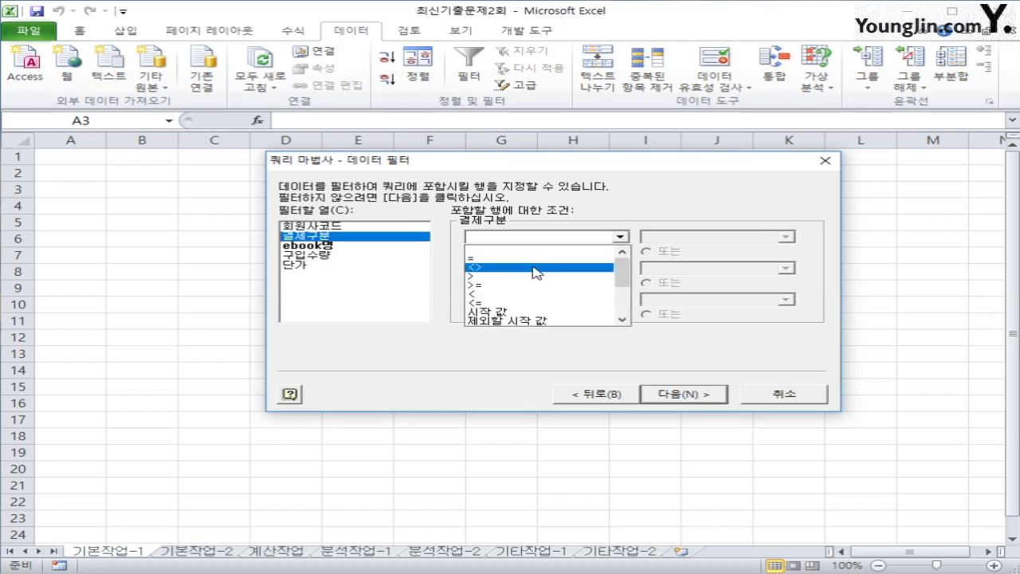
{"action": "left_click", "coordinate": [536, 268]}
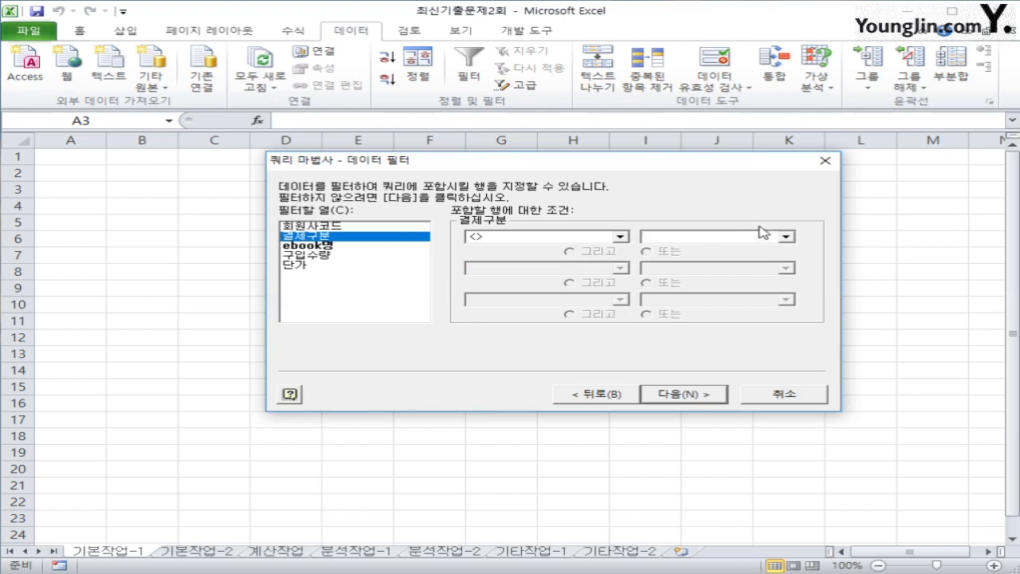
{"action": "left_click", "coordinate": [786, 241]}
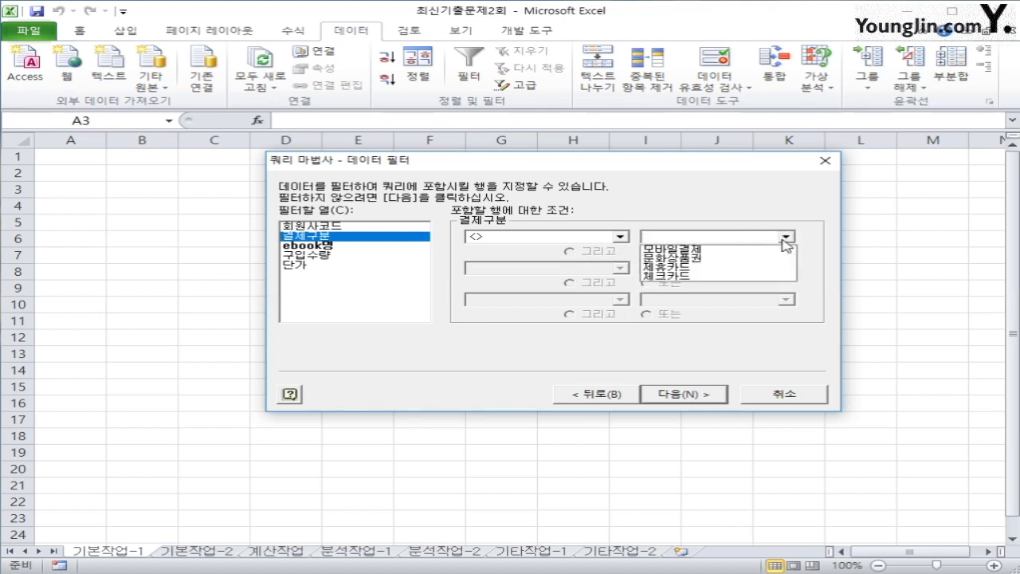
{"action": "left_click", "coordinate": [769, 280]}
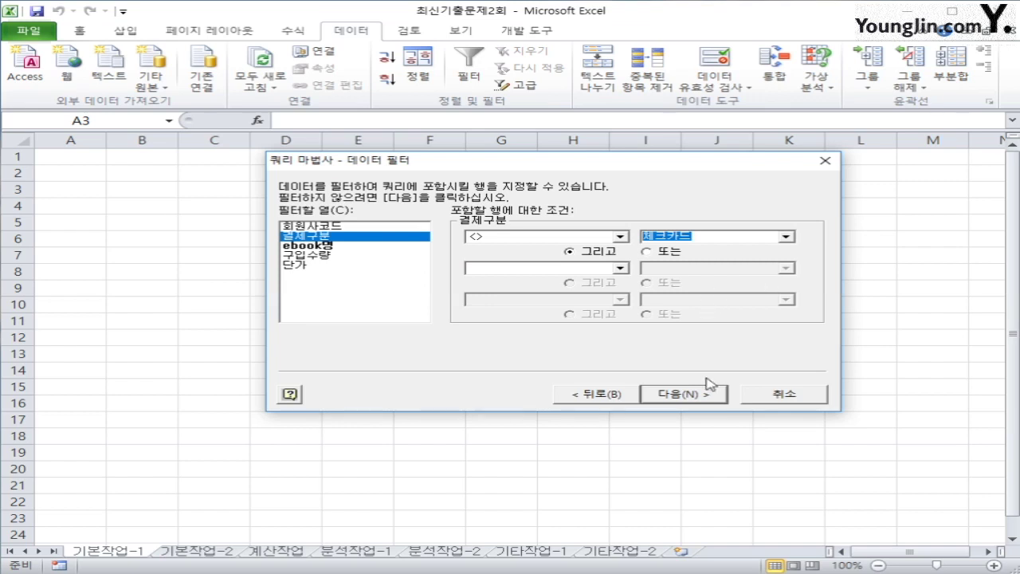
{"action": "left_click", "coordinate": [685, 397]}
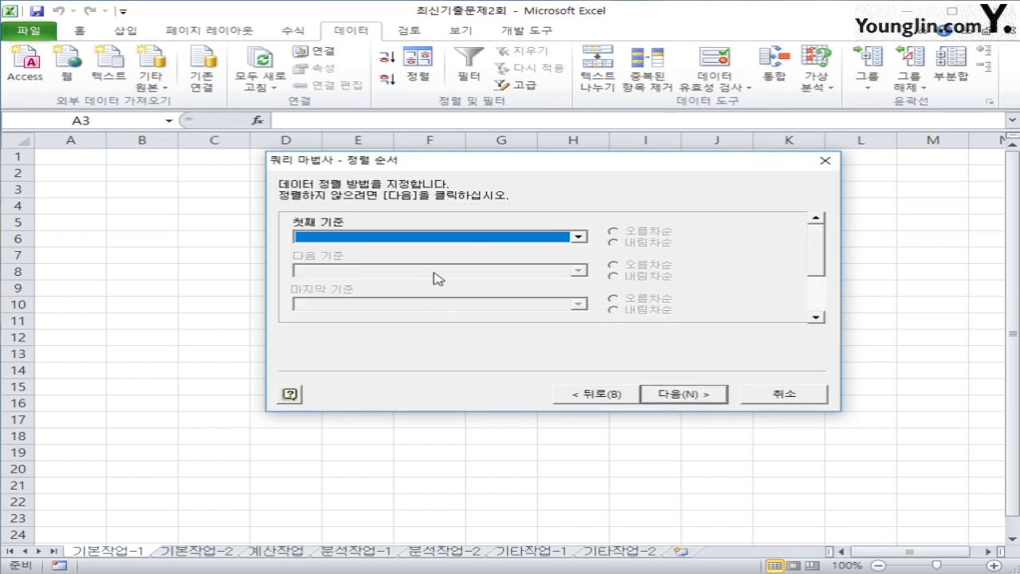
Step: Sort the query by 결제구분 ascending, followed by 회원사코드 descending, and continue to the wizard's finish page
{"action": "left_click", "coordinate": [438, 237]}
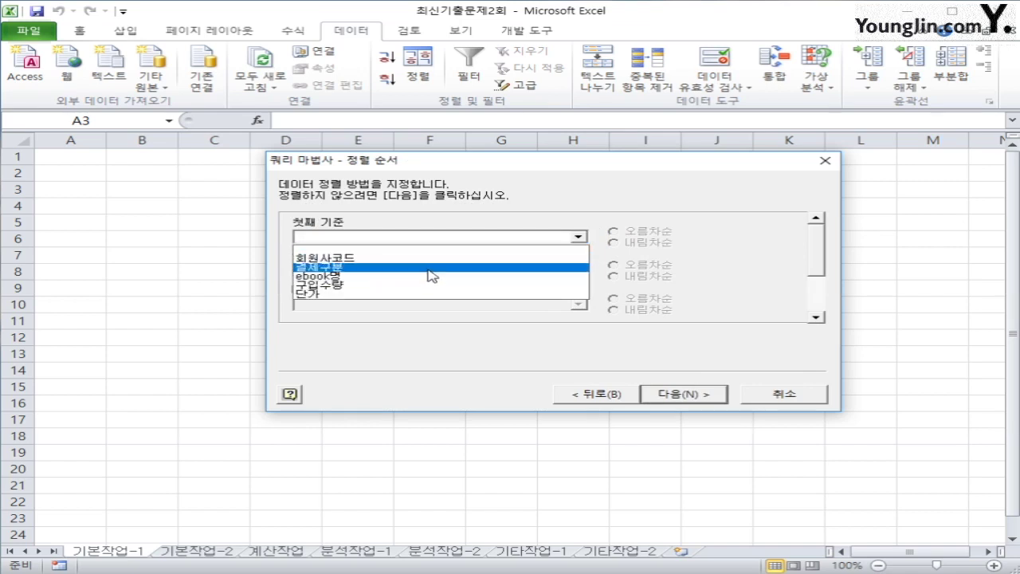
{"action": "left_click", "coordinate": [431, 271]}
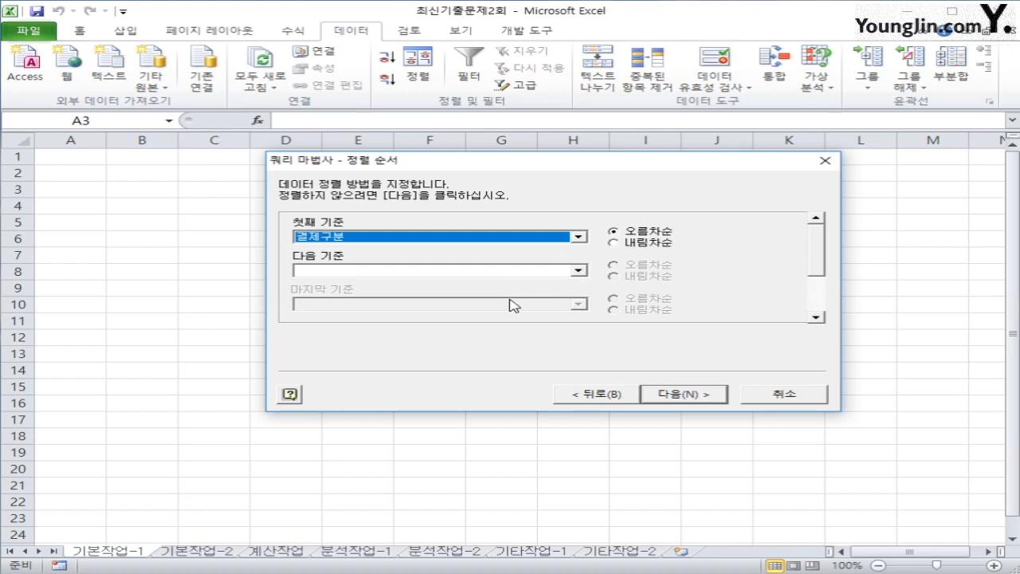
{"action": "left_click", "coordinate": [510, 271]}
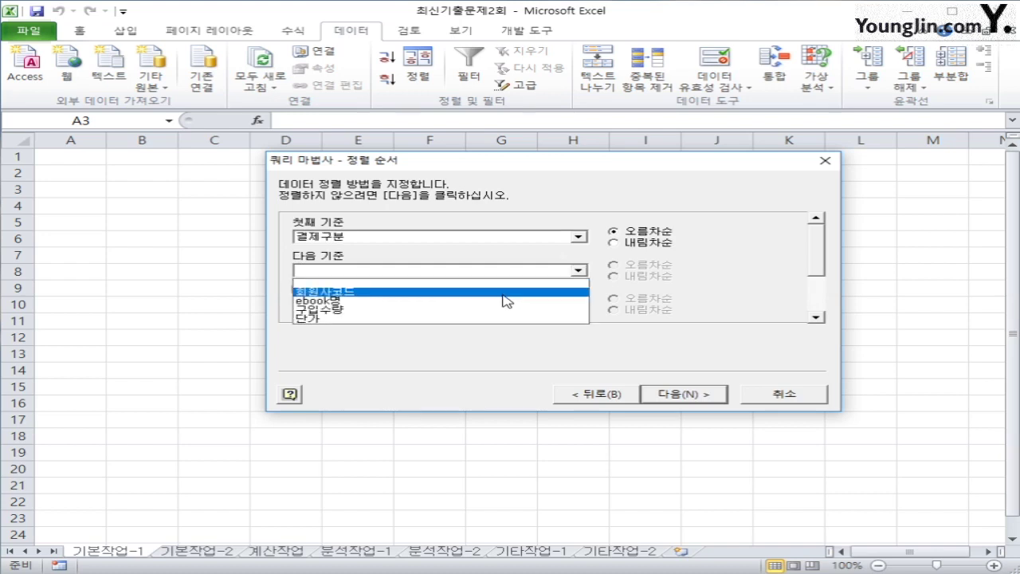
{"action": "left_click", "coordinate": [504, 293]}
{"action": "left_click", "coordinate": [643, 278]}
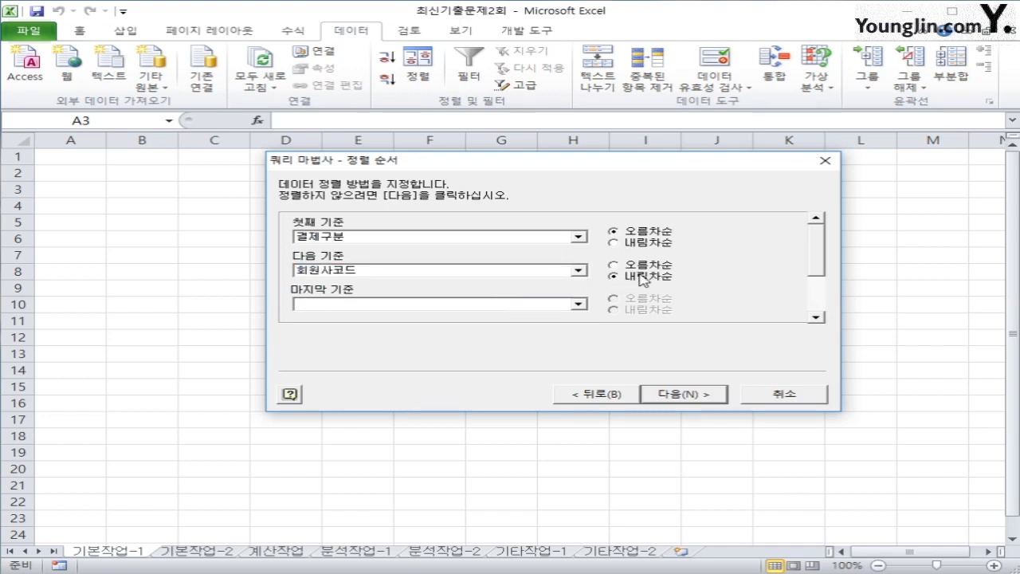
{"action": "left_click", "coordinate": [674, 393]}
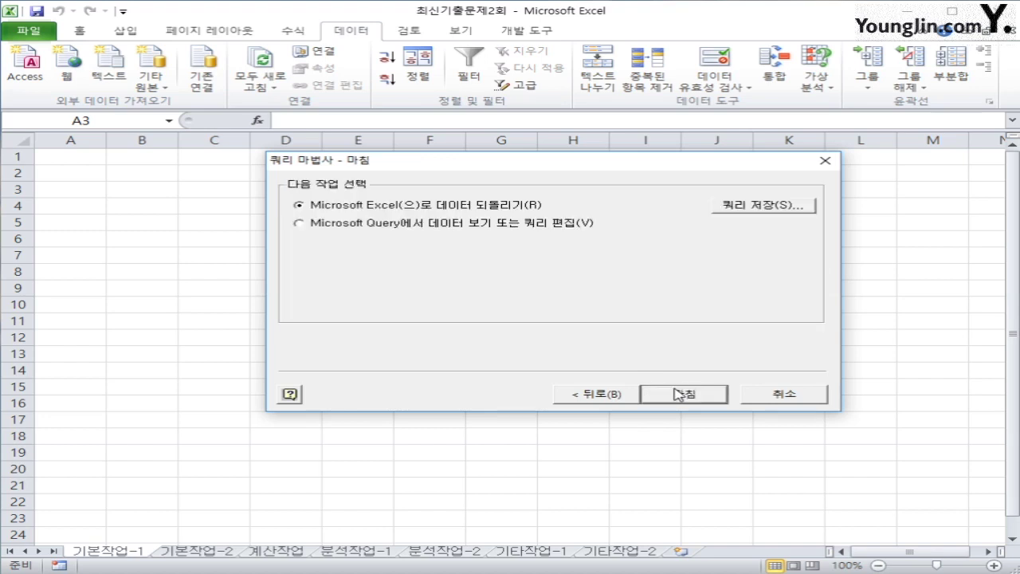
Step: Return the query data to the existing worksheet at A3 as a table and convert that table to a normal range
{"action": "left_click", "coordinate": [676, 392]}
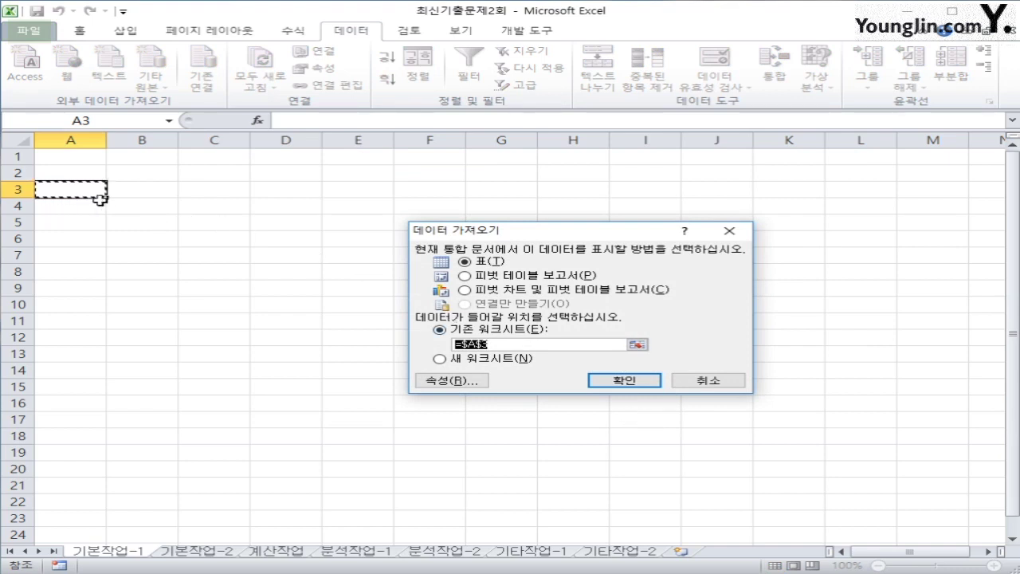
{"action": "left_click", "coordinate": [624, 380]}
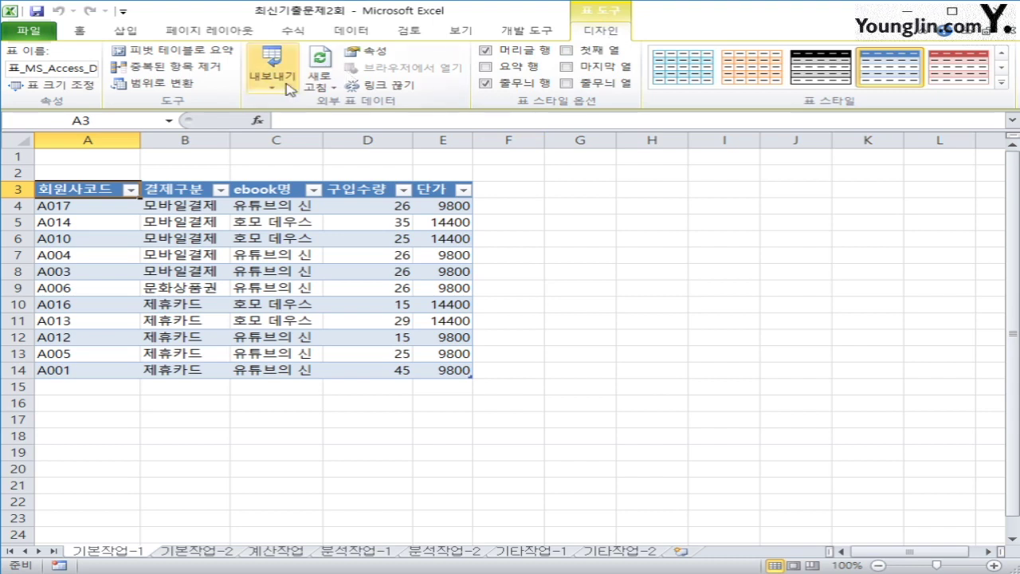
{"action": "left_click", "coordinate": [182, 88]}
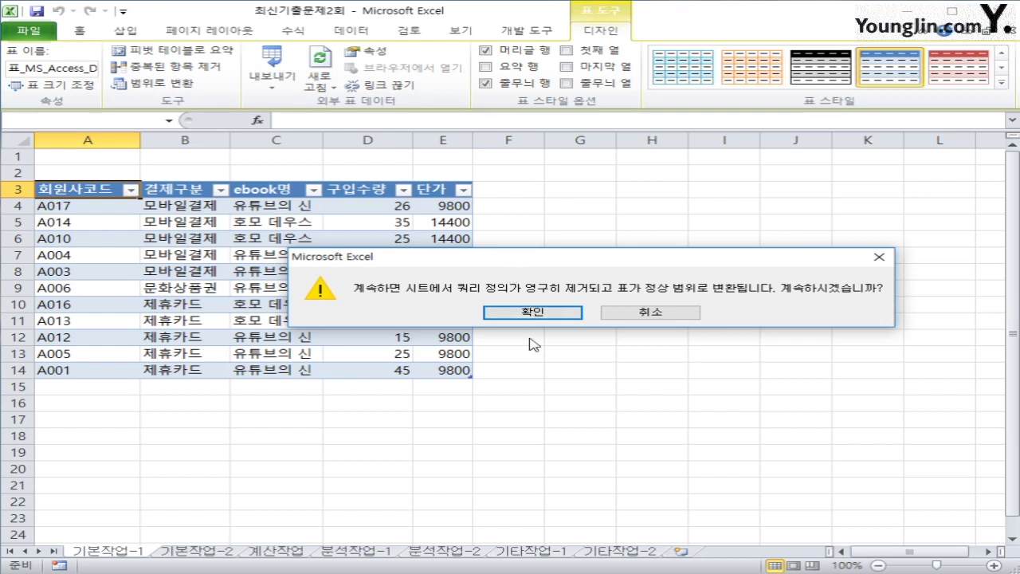
{"action": "left_click", "coordinate": [516, 313]}
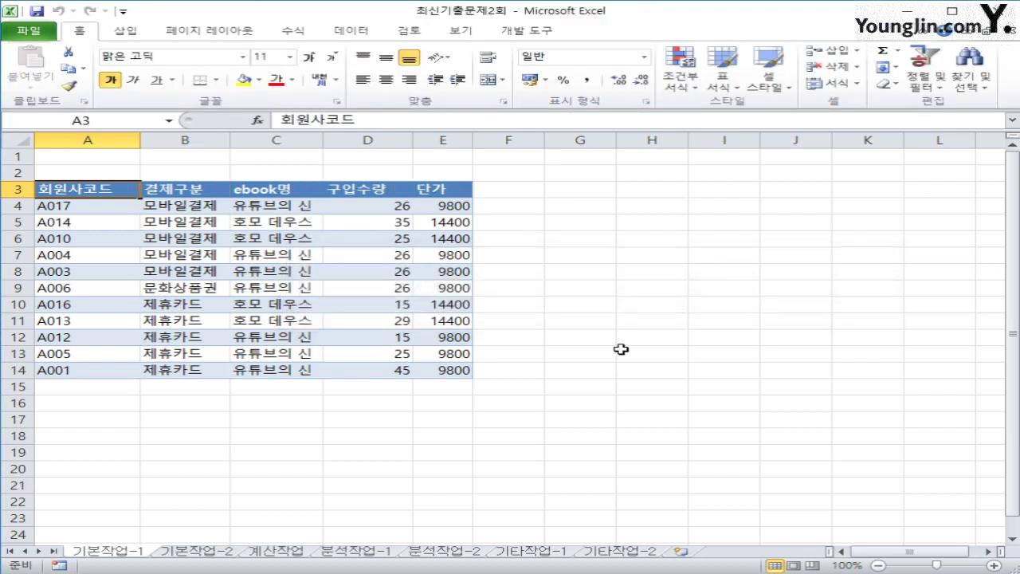
Step: On the 기본작업-2 sheet, enter the heading 조건 in A30 and start an AND formula in A31
{"action": "left_click", "coordinate": [231, 550]}
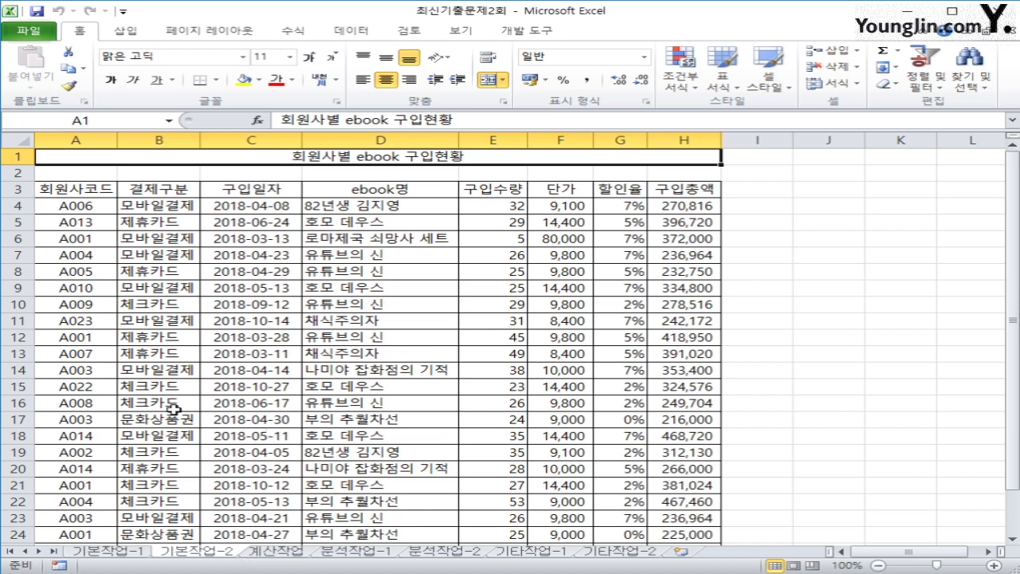
{"action": "scroll", "coordinate": [182, 406], "scroll_direction": "down", "scroll_amount": 2}
{"action": "scroll", "coordinate": [184, 403], "scroll_direction": "down", "scroll_amount": 1}
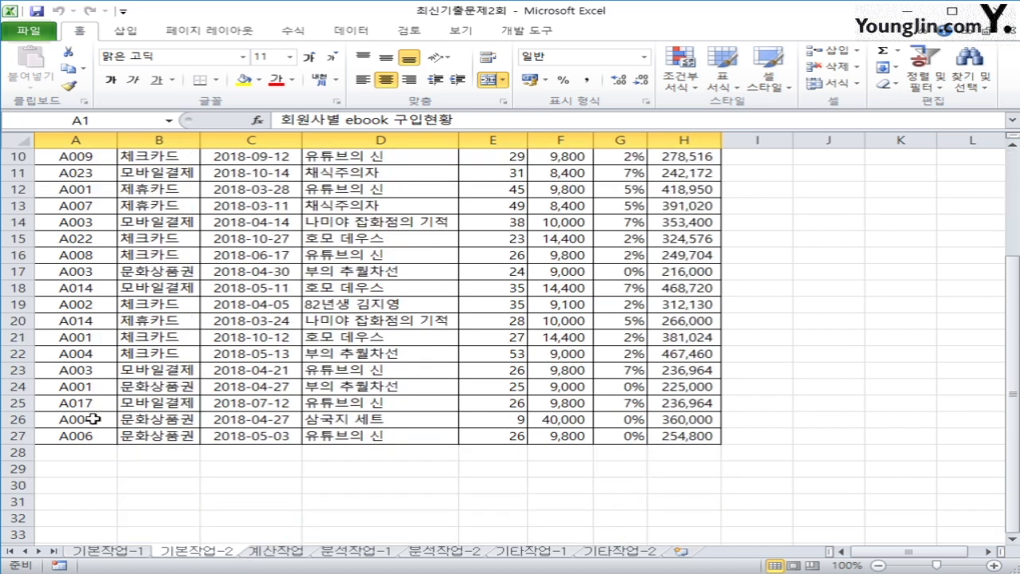
{"action": "left_click", "coordinate": [74, 485]}
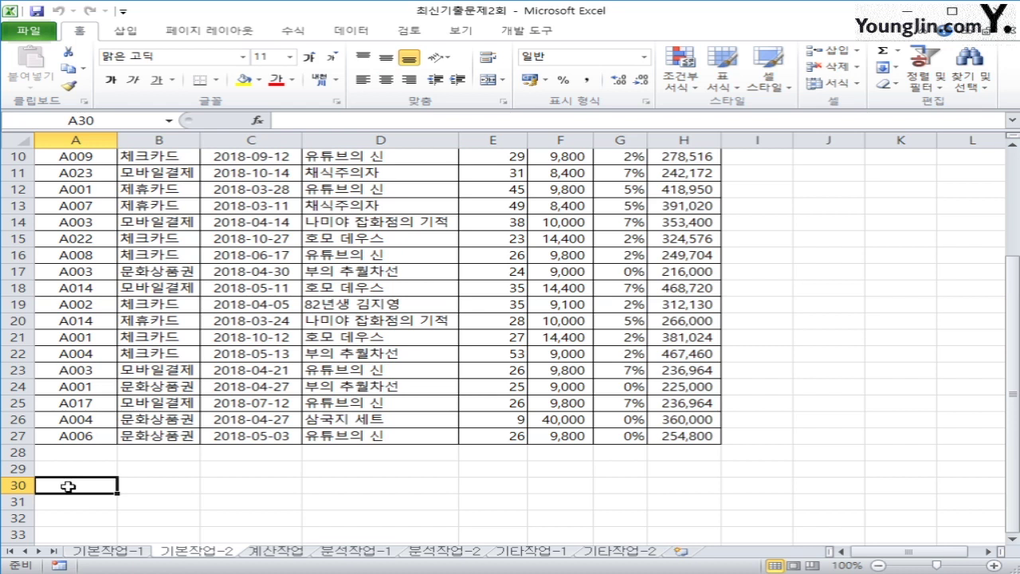
{"action": "type", "text": "wh"}
{"action": "key", "text": "BackSpace"}
{"action": "key", "text": "BackSpace"}
{"action": "type", "text": "조건"}
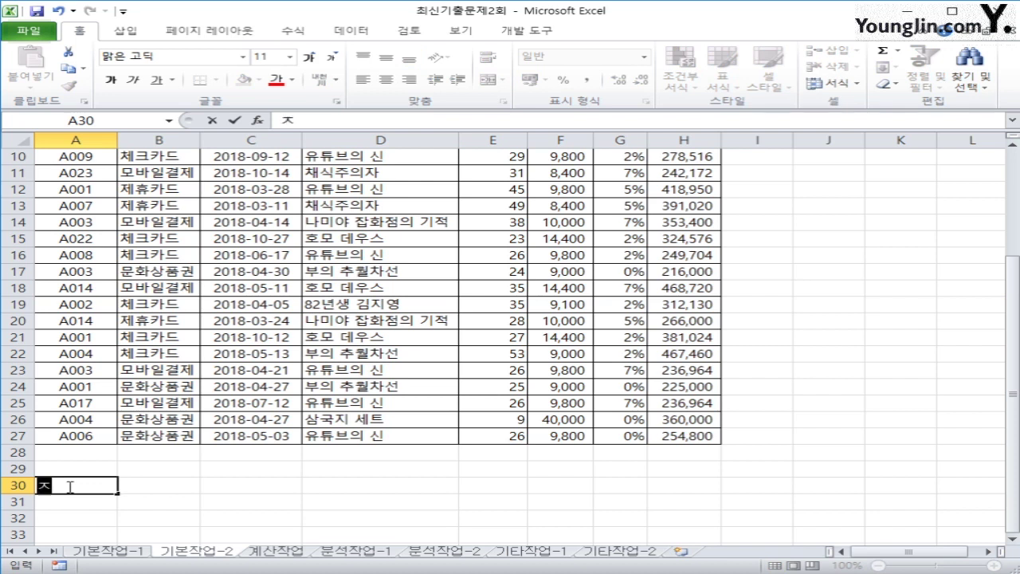
{"action": "key", "text": "Return"}
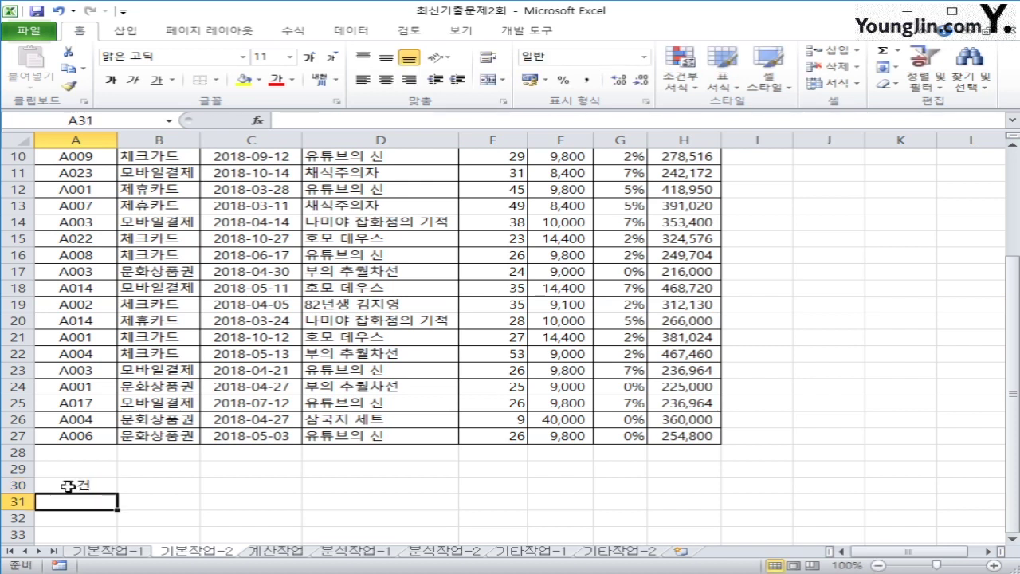
{"action": "type", "text": "=and("}
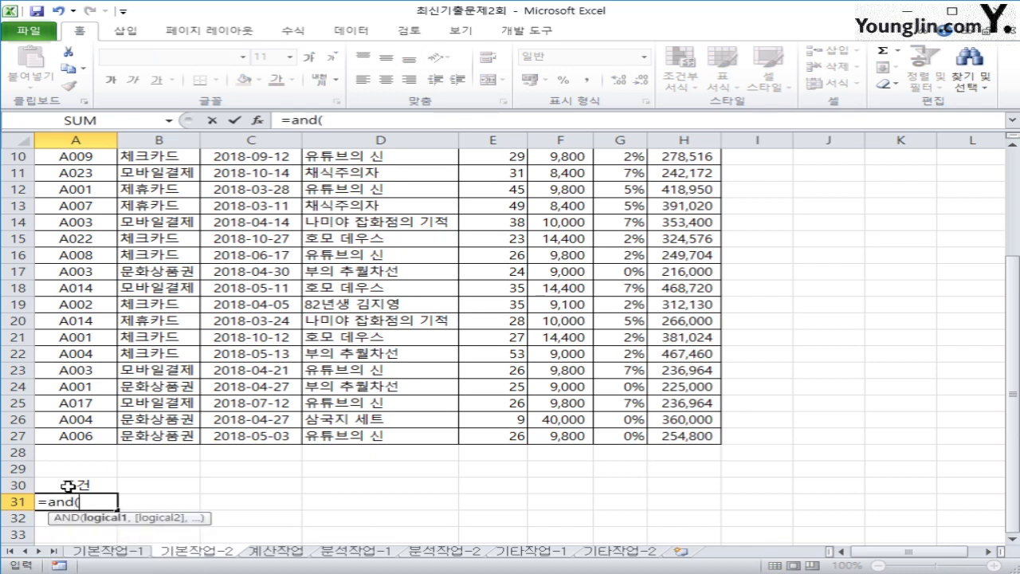
{"action": "scroll", "coordinate": [68, 485], "scroll_direction": "up", "scroll_amount": 3}
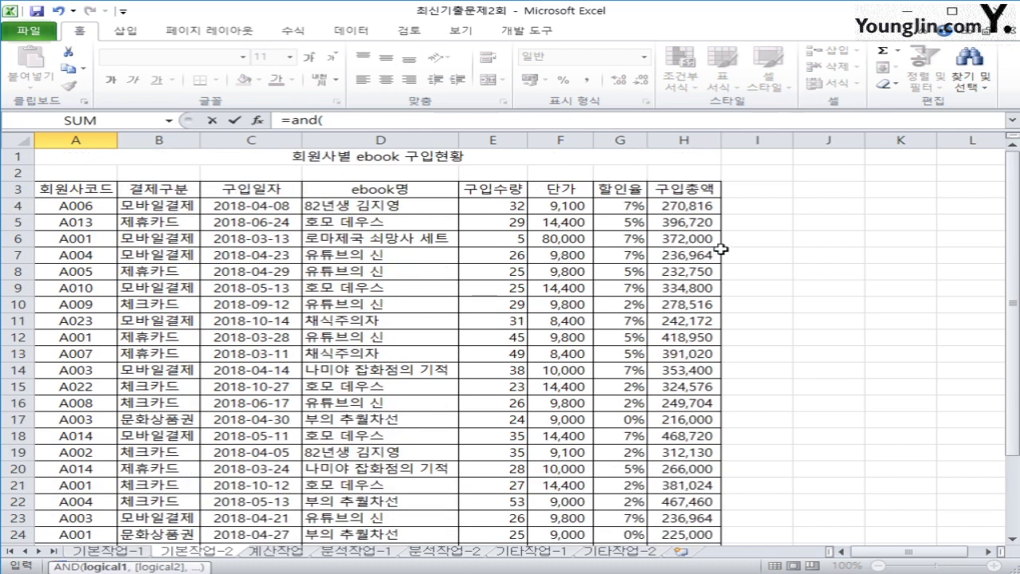
{"action": "left_click", "coordinate": [689, 205]}
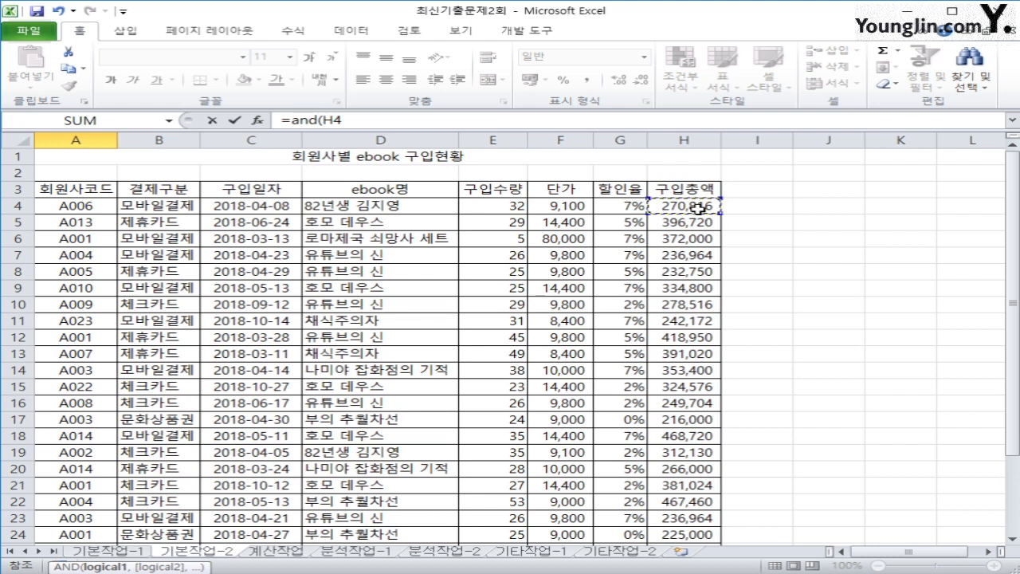
{"action": "type", "text": "<="}
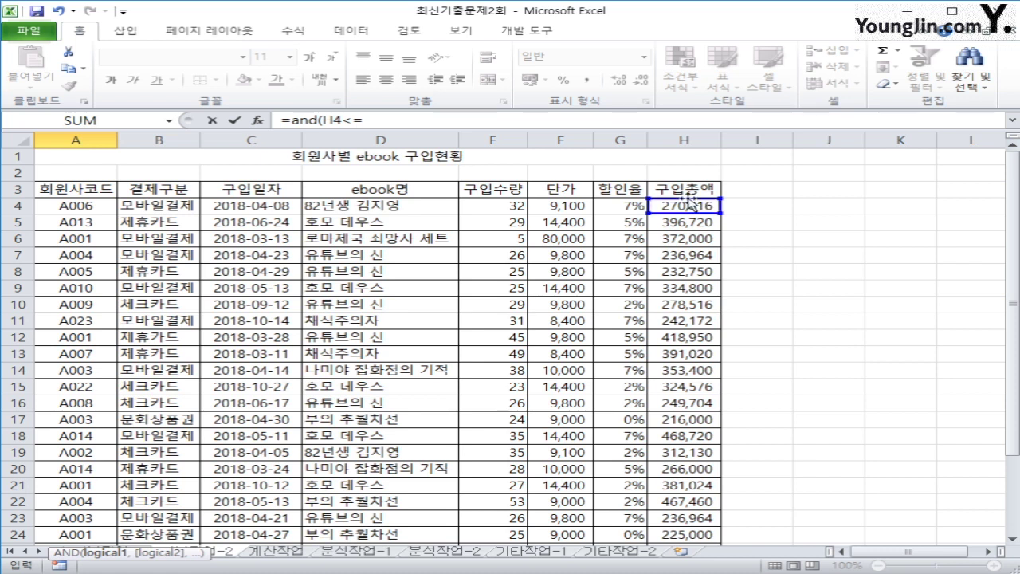
{"action": "left_click_drag", "start_coordinate": [458, 116], "coordinate": [329, 124]}
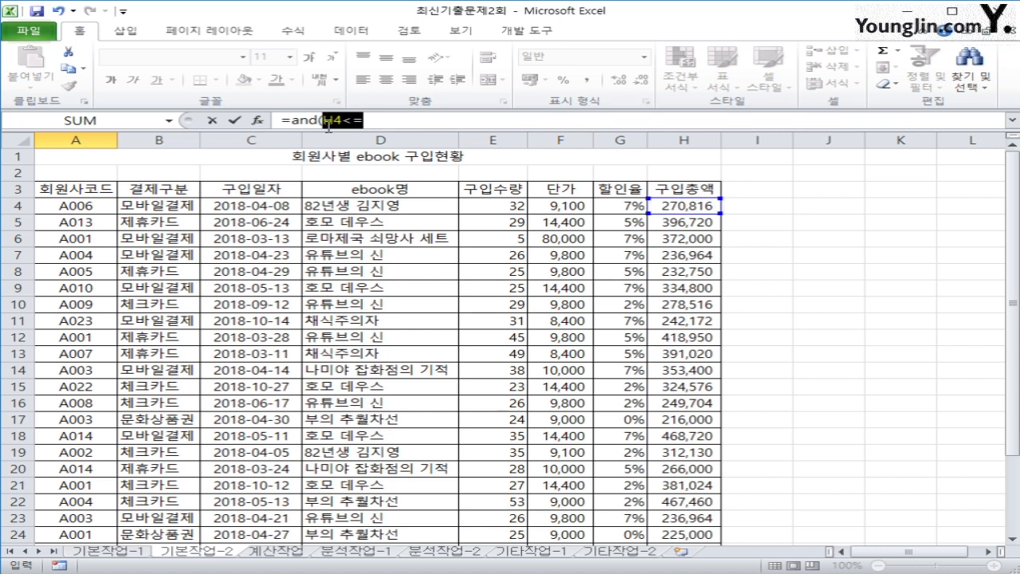
{"action": "key", "text": "BackSpace"}
Step: Add RANK(H4,$H$4:$H$27)<=10 as the first condition of the AND formula in A31
{"action": "type", "text": "rank("}
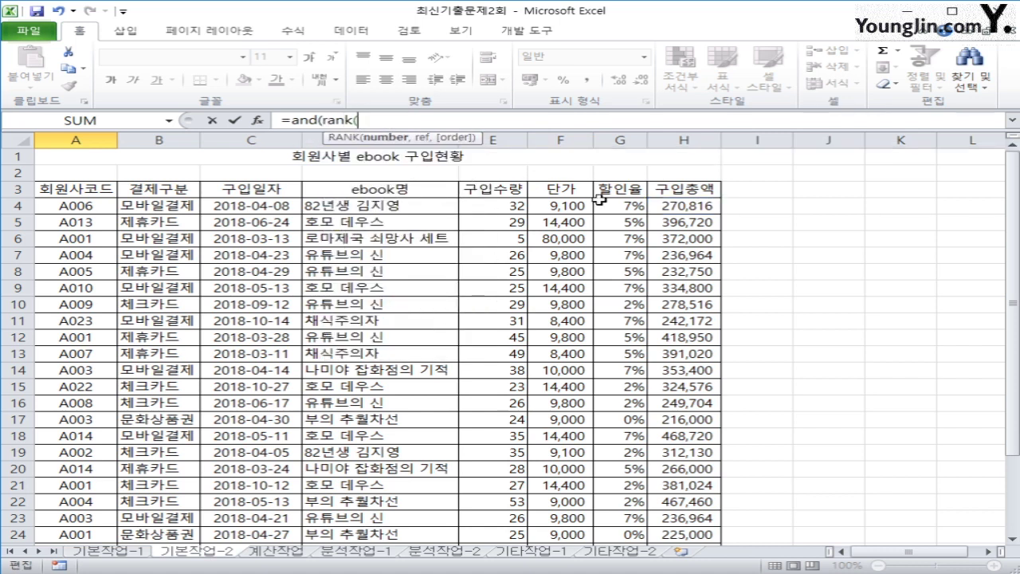
{"action": "left_click", "coordinate": [677, 209]}
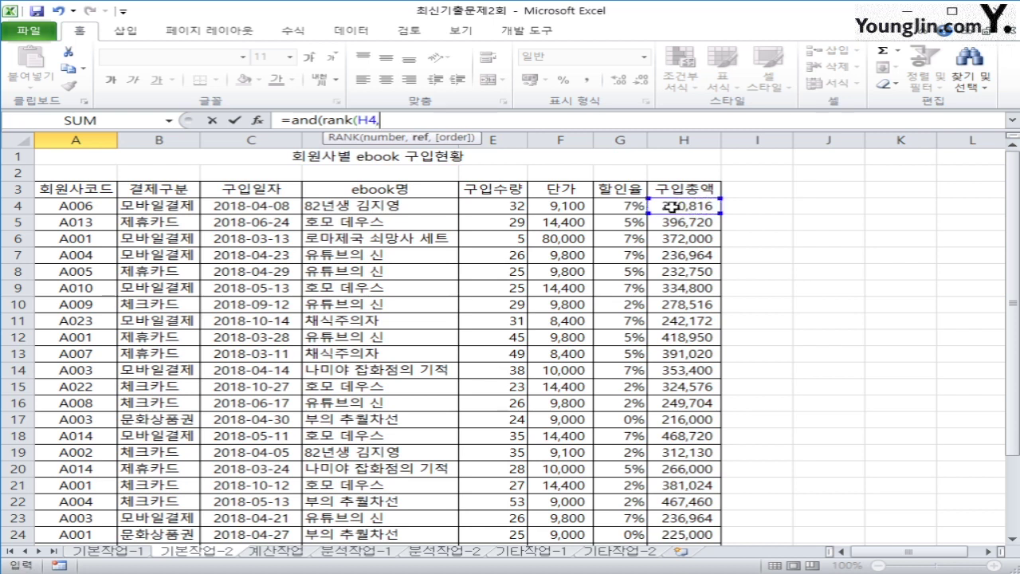
{"action": "type", "text": ","}
{"action": "left_click_drag", "start_coordinate": [674, 208], "coordinate": [696, 514]}
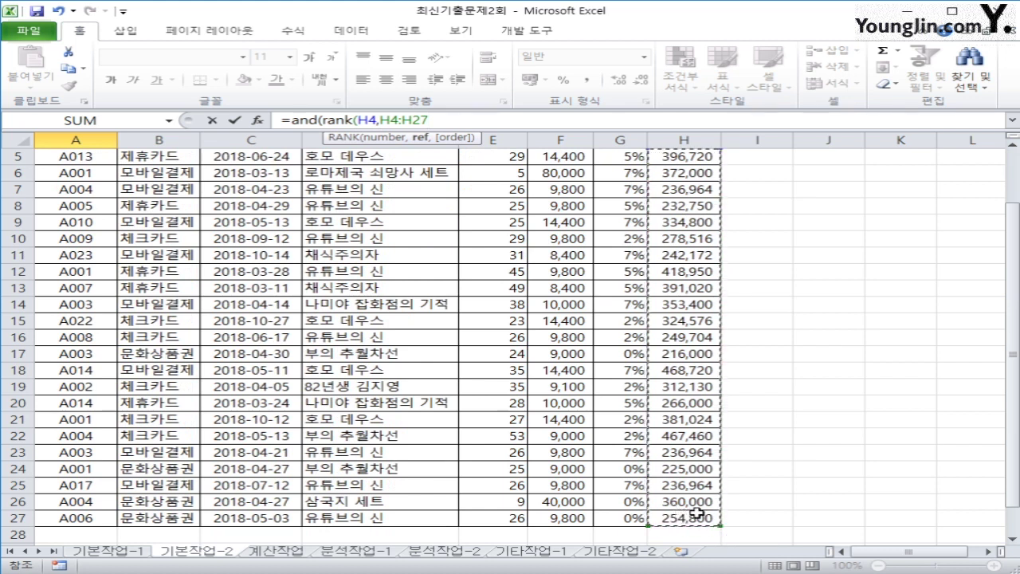
{"action": "key", "text": "F4"}
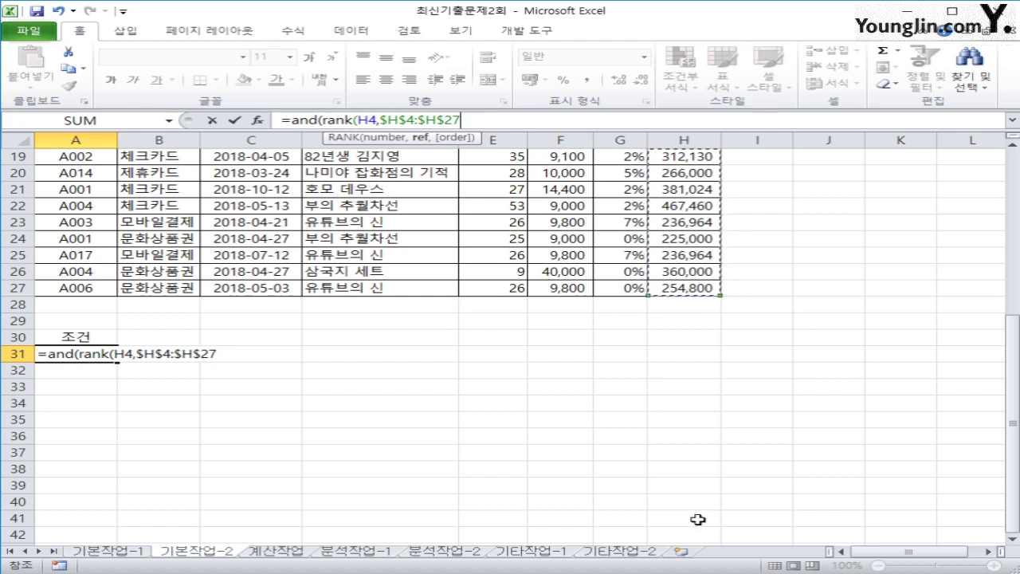
{"action": "type", "text": ")"}
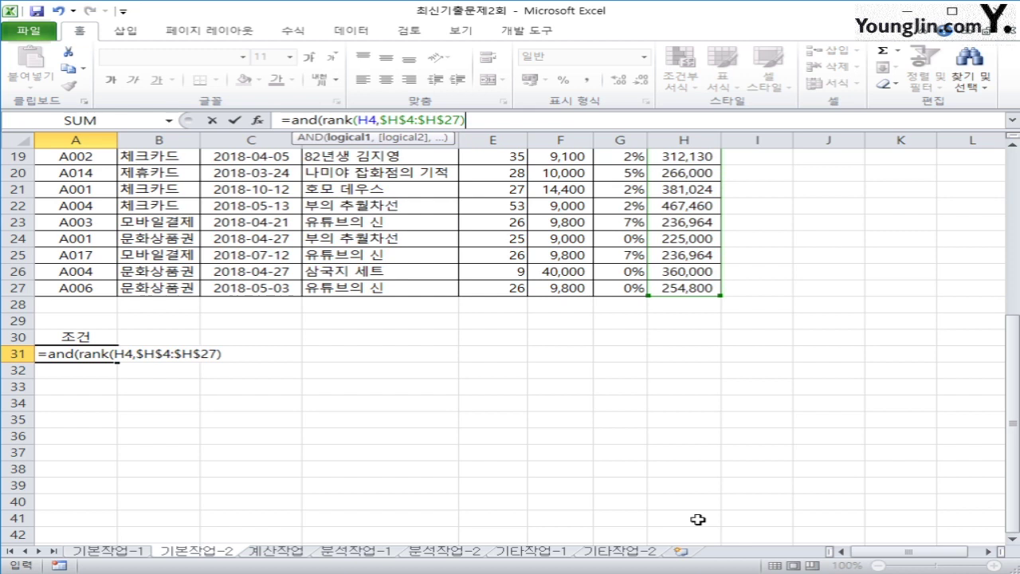
{"action": "type", "text": "<=10"}
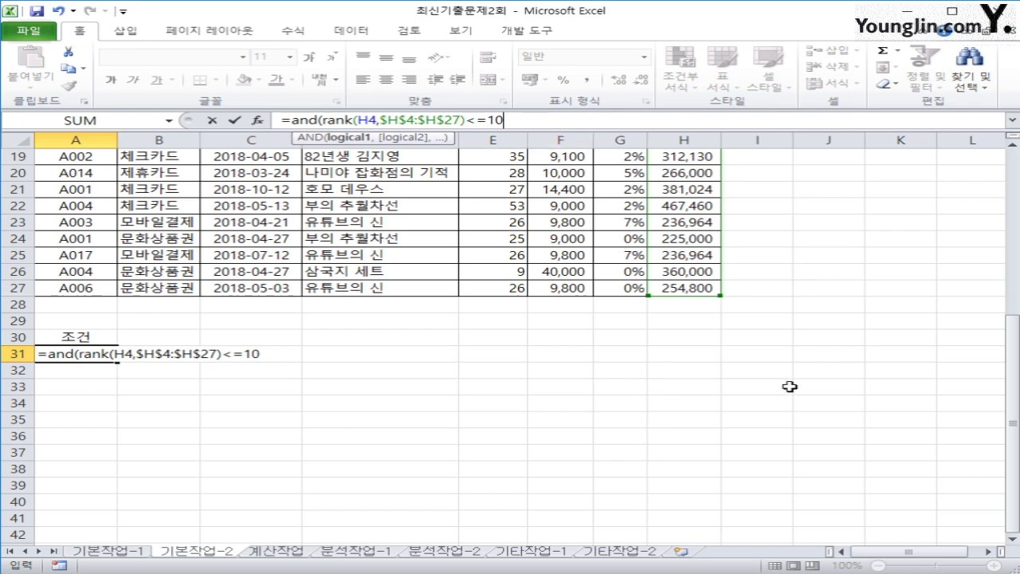
Step: Add OR(E4<10,E4>=30) as the second condition of the AND formula and complete the formula in A31
{"action": "left_click_drag", "start_coordinate": [1016, 397], "coordinate": [1014, 327]}
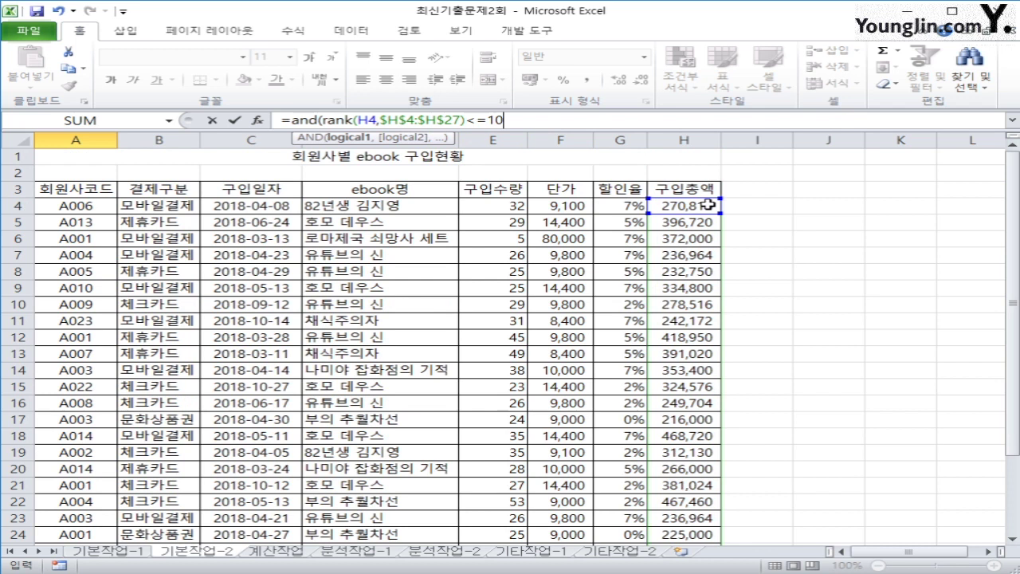
{"action": "left_click", "coordinate": [551, 121]}
{"action": "type", "text": ","}
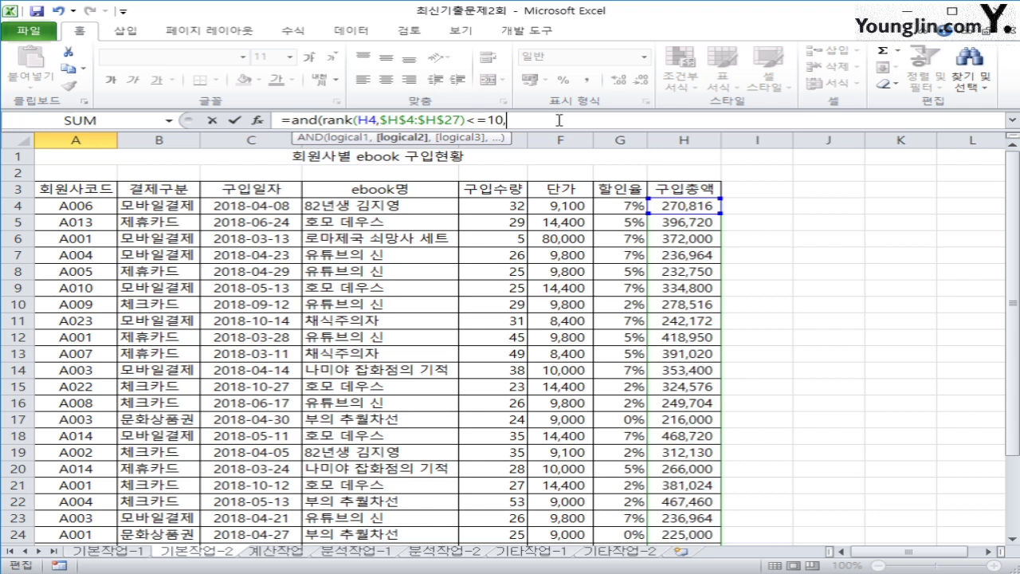
{"action": "type", "text": "or("}
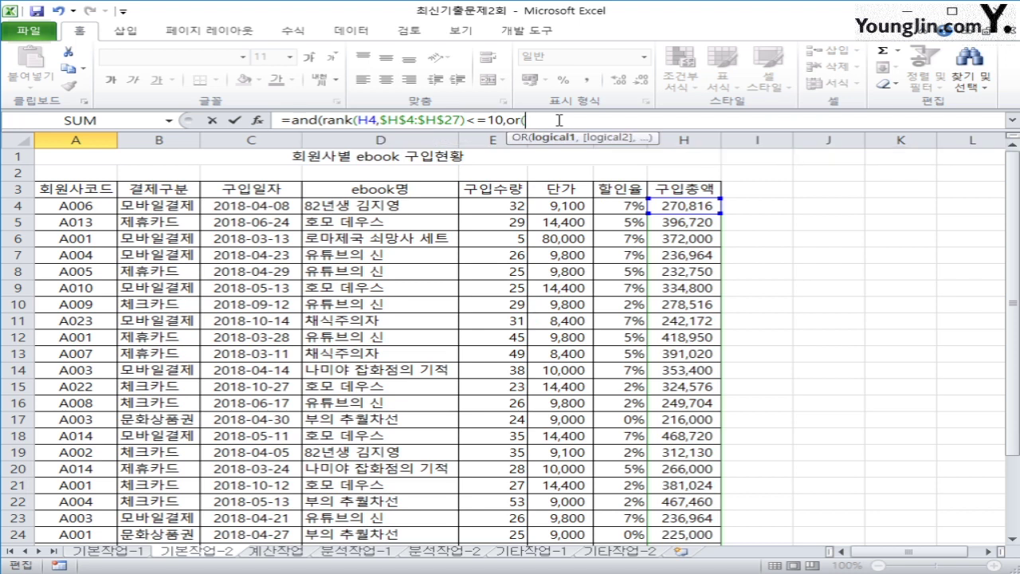
{"action": "left_click", "coordinate": [491, 205]}
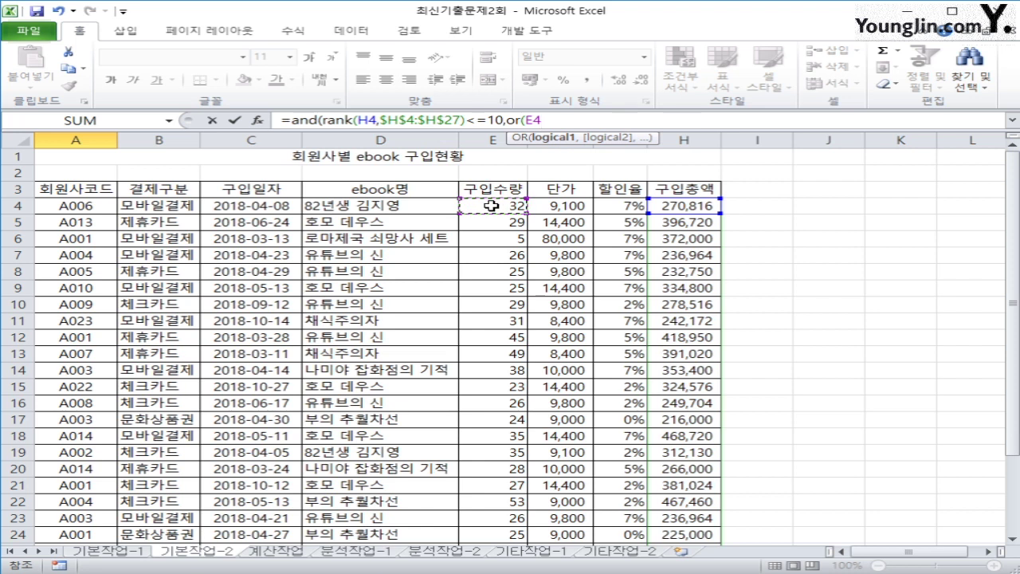
{"action": "type", "text": "<10,"}
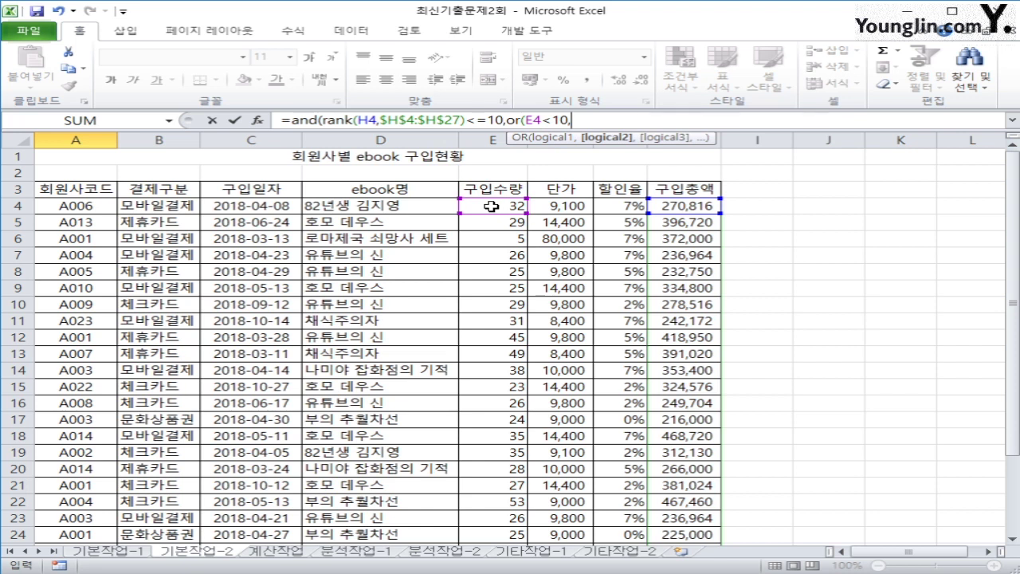
{"action": "left_click", "coordinate": [492, 205]}
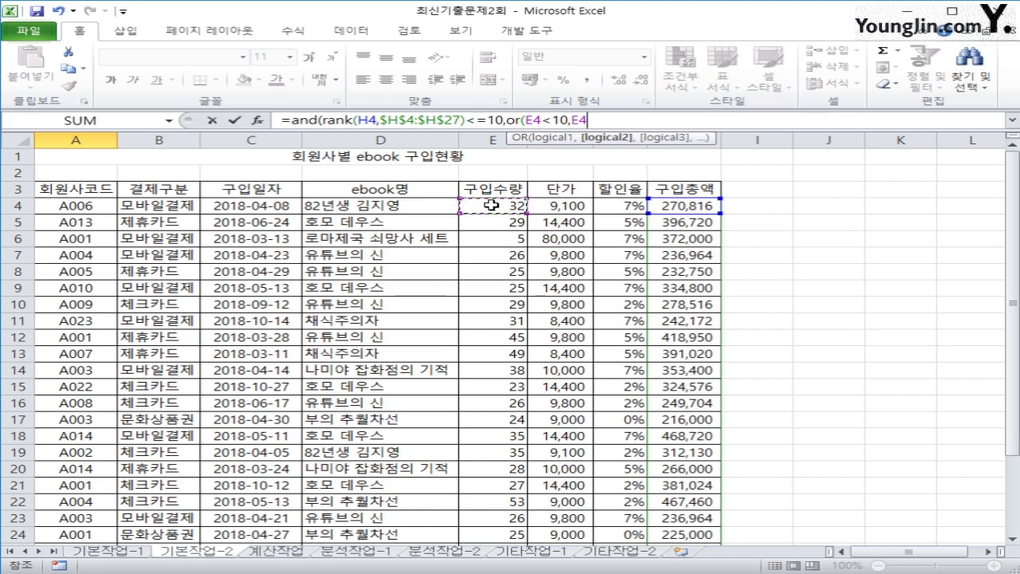
{"action": "type", "text": ">=30)"}
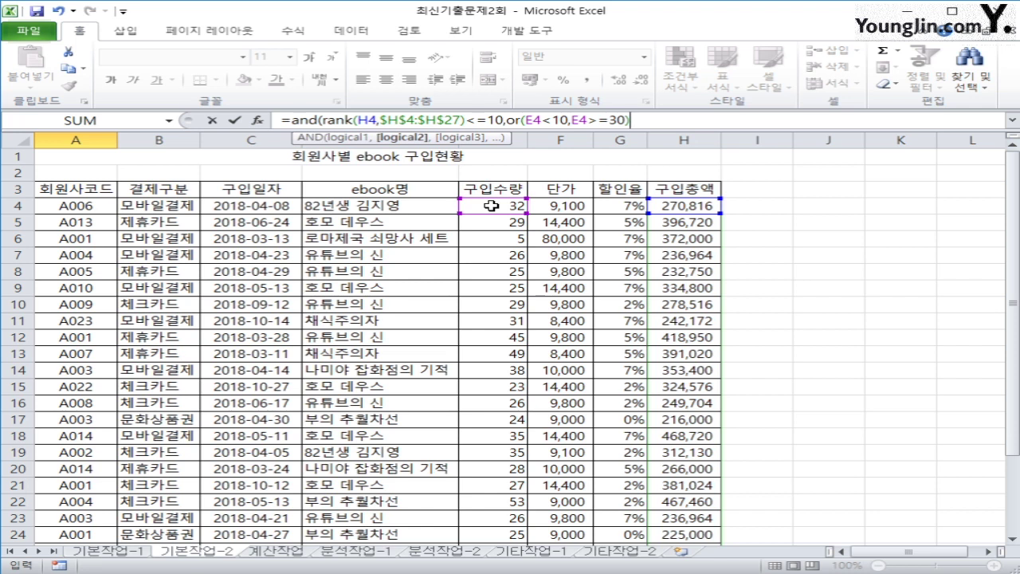
{"action": "type", "text": ")"}
{"action": "key", "text": "Return"}
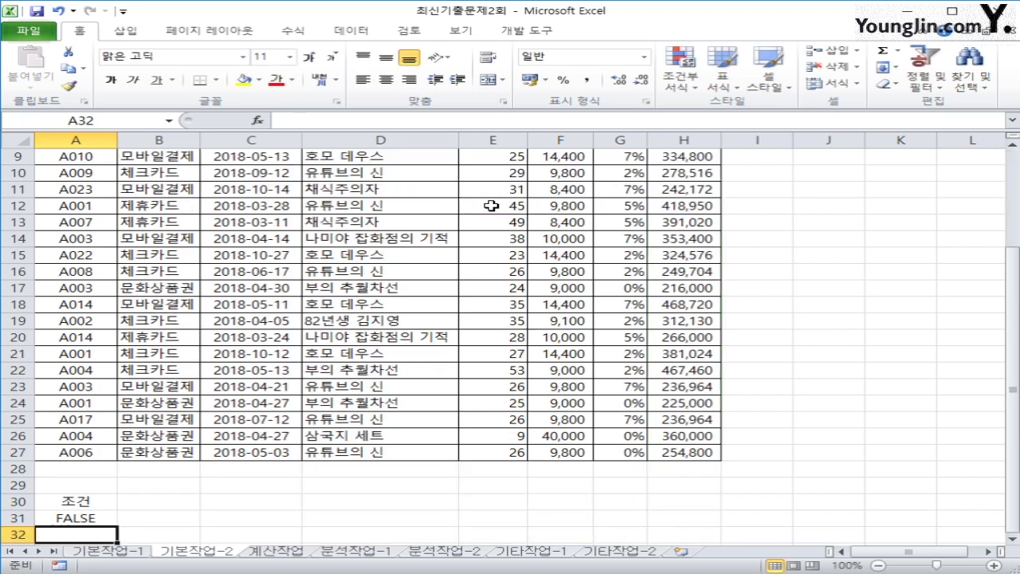
{"action": "key", "text": "Up"}
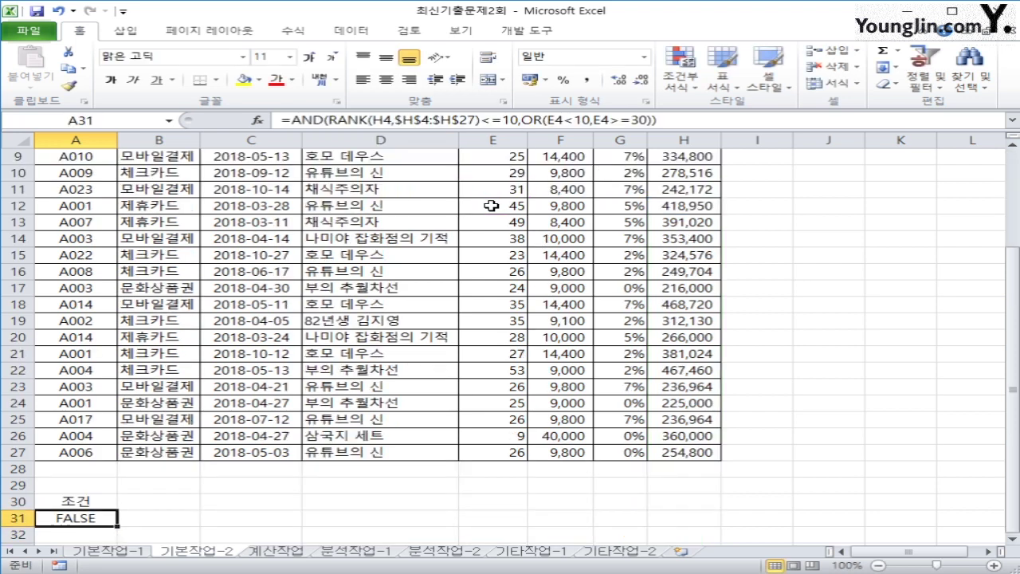
{"action": "scroll", "coordinate": [228, 431], "scroll_direction": "down", "scroll_amount": 2}
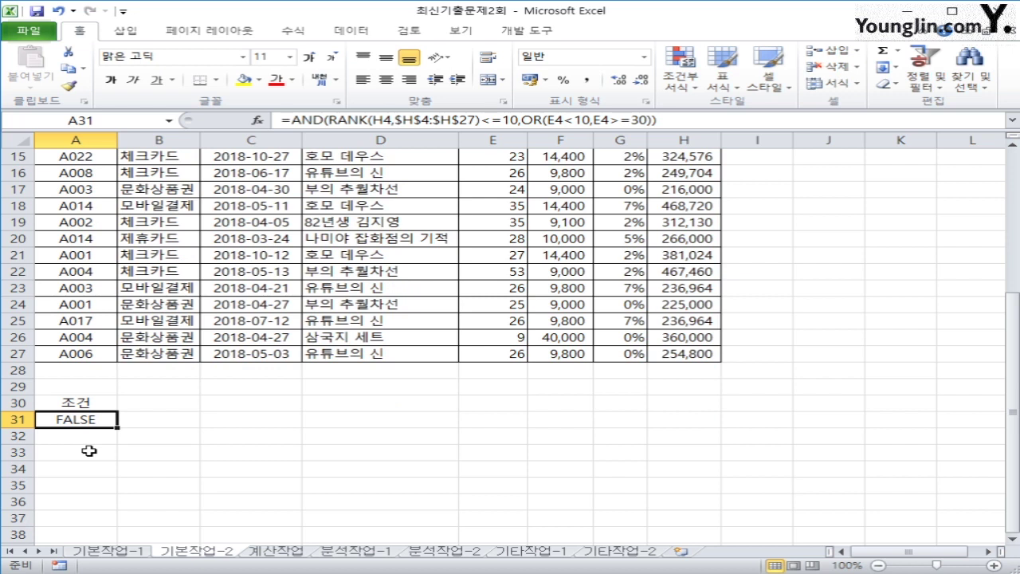
Step: Set up an advanced filter on A3:H27 that copies to another location, using A30:A31 as the criteria range
{"action": "scroll", "coordinate": [88, 451], "scroll_direction": "up", "scroll_amount": 5}
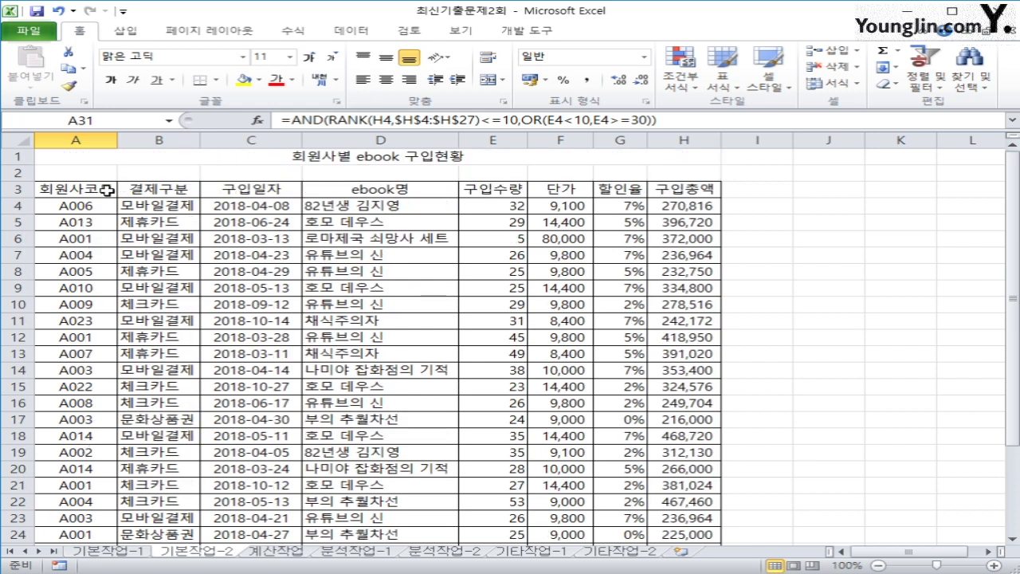
{"action": "left_click", "coordinate": [107, 190]}
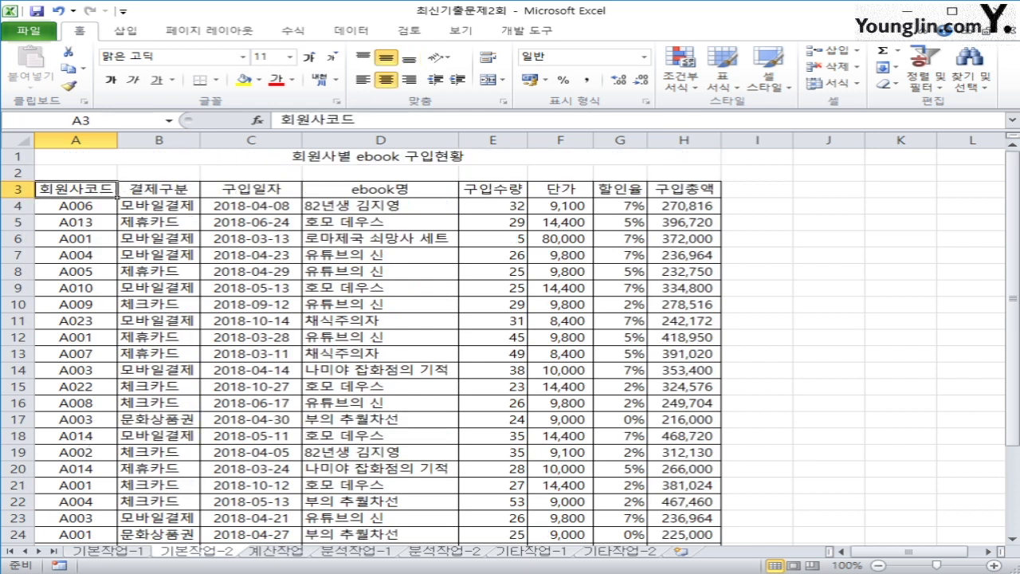
{"action": "left_click", "coordinate": [341, 38]}
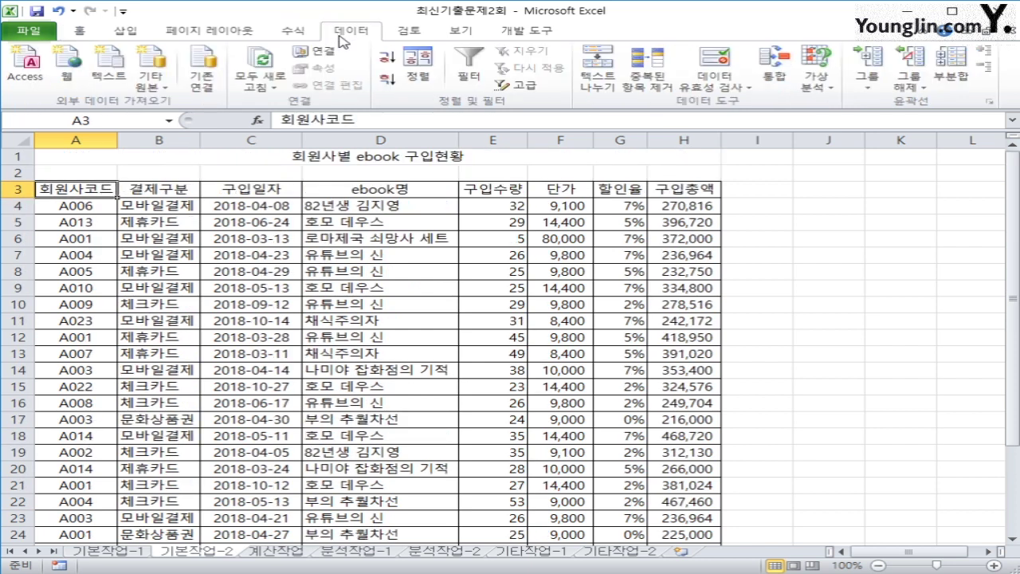
{"action": "left_click", "coordinate": [520, 86]}
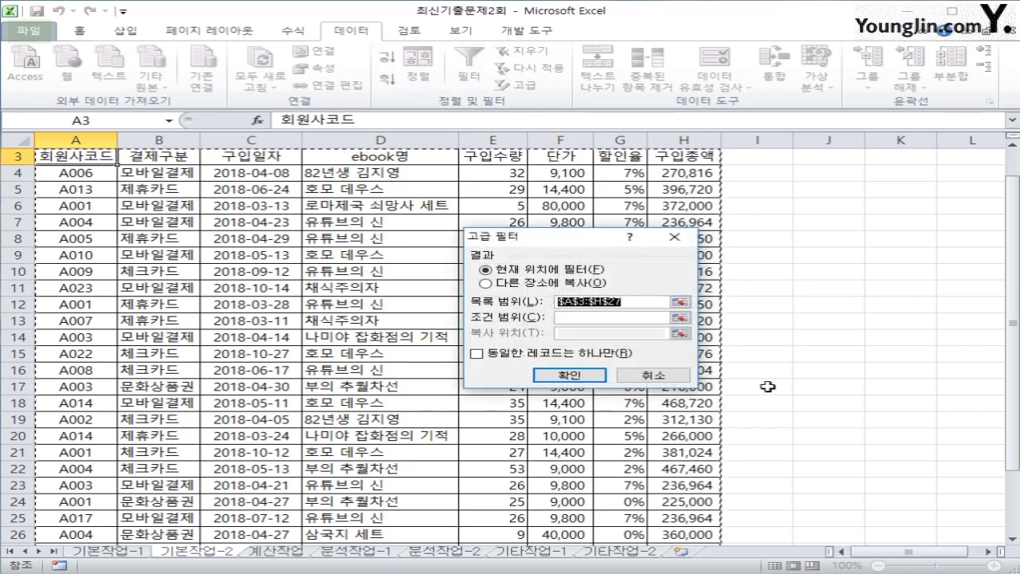
{"action": "left_click", "coordinate": [518, 283]}
{"action": "left_click", "coordinate": [614, 319]}
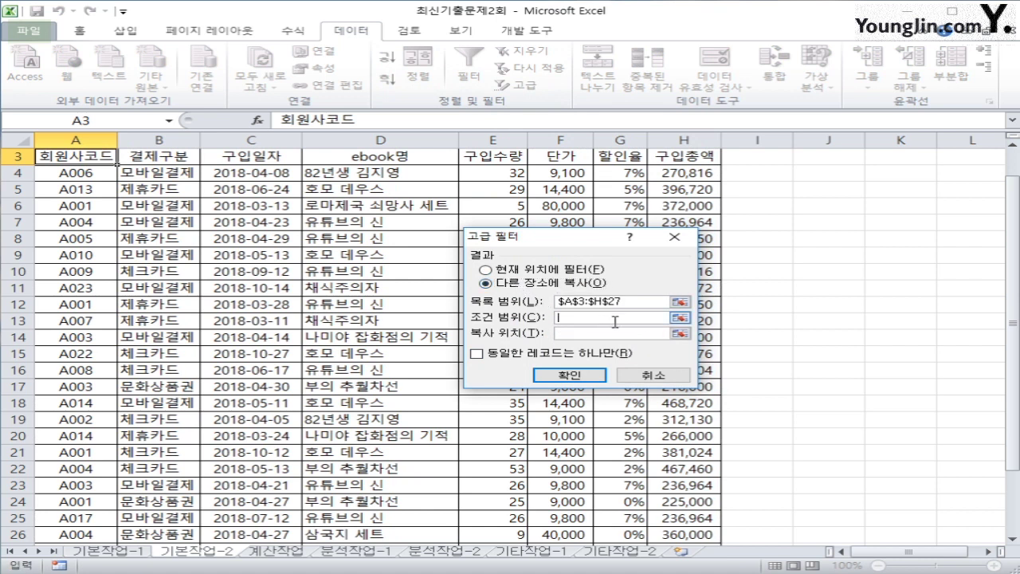
{"action": "scroll", "coordinate": [319, 382], "scroll_direction": "down", "scroll_amount": 2}
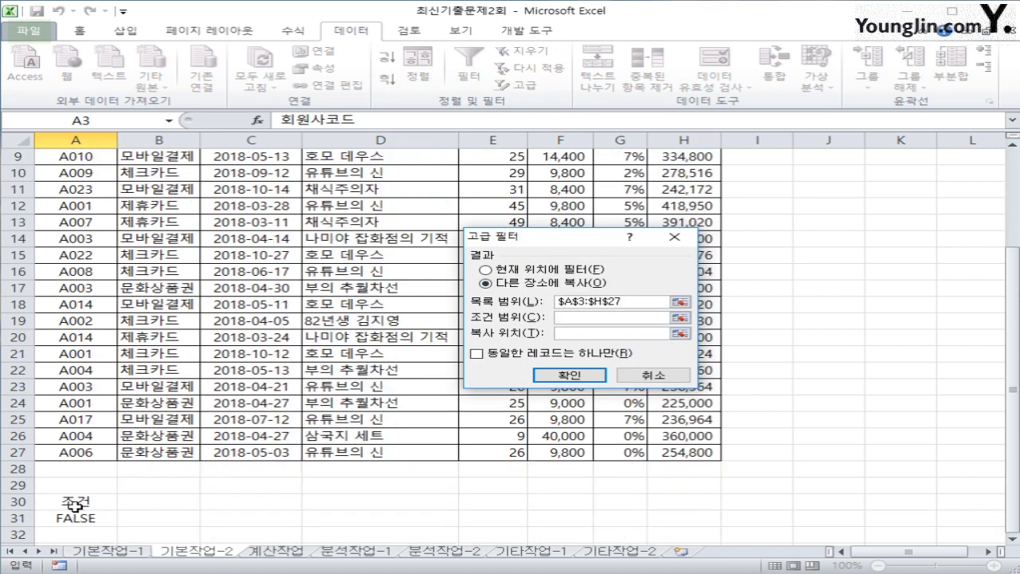
{"action": "left_click_drag", "start_coordinate": [75, 507], "coordinate": [83, 515]}
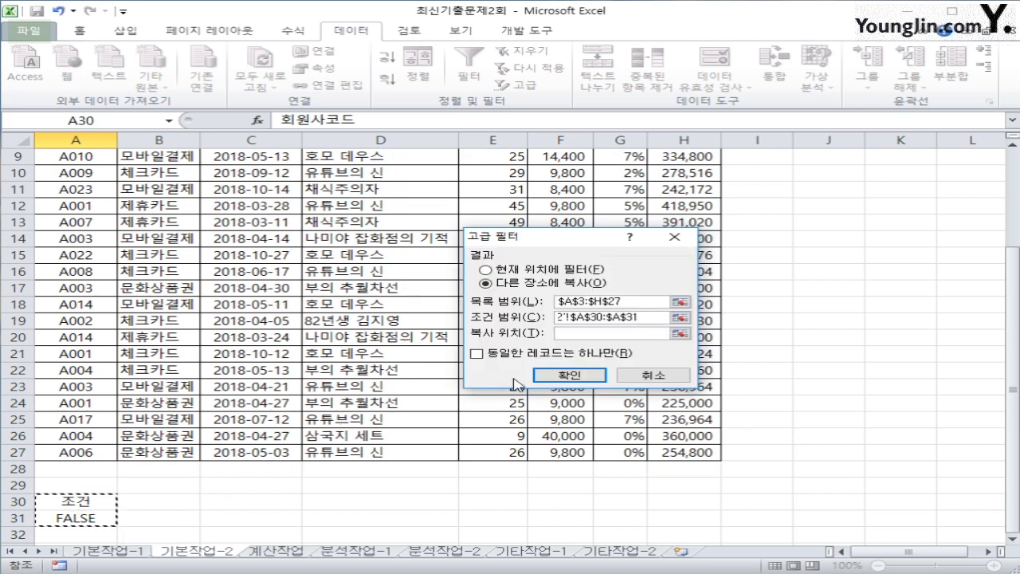
Step: Set A33 as the copy destination and run the advanced filter
{"action": "left_click", "coordinate": [568, 333]}
{"action": "scroll", "coordinate": [152, 443], "scroll_direction": "down", "scroll_amount": 2}
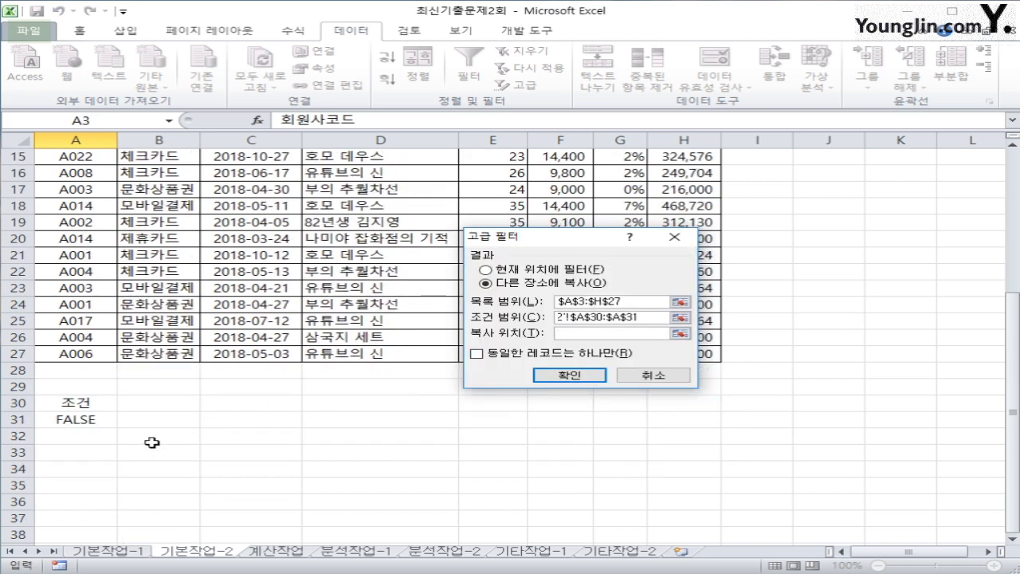
{"action": "left_click", "coordinate": [54, 452]}
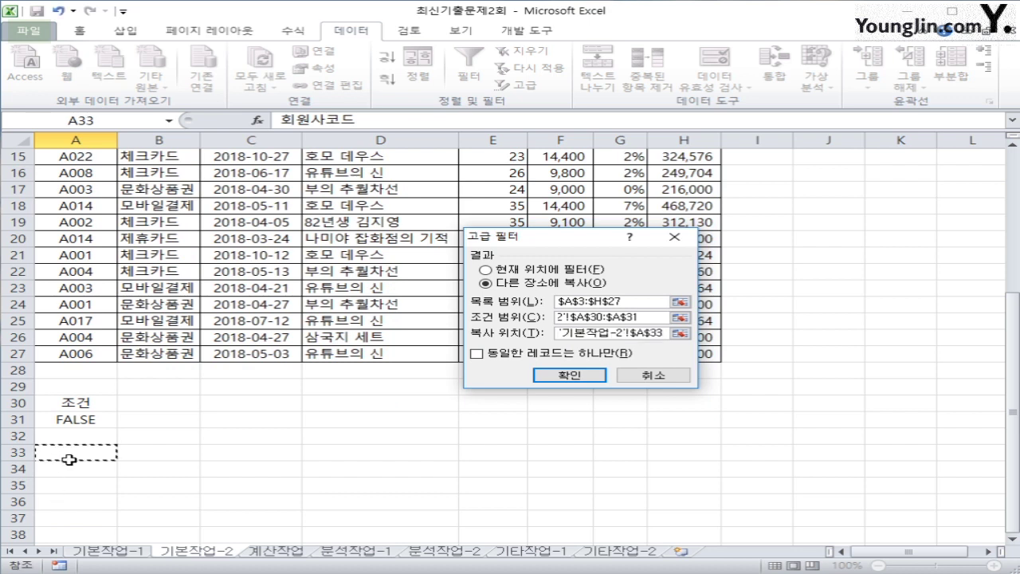
{"action": "left_click", "coordinate": [569, 374]}
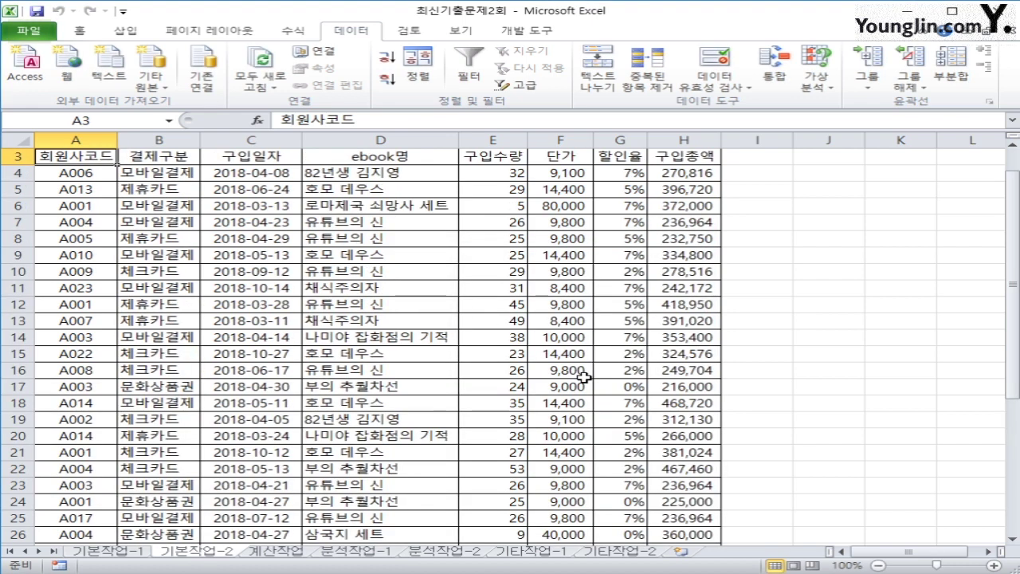
Step: Examine the extracted records below the criteria, checking the 구입총액 values in H34:H40 and the 구입수량 values in E34:E40
{"action": "scroll", "coordinate": [584, 377], "scroll_direction": "down", "scroll_amount": 6}
{"action": "scroll", "coordinate": [576, 377], "scroll_direction": "up", "scroll_amount": 7}
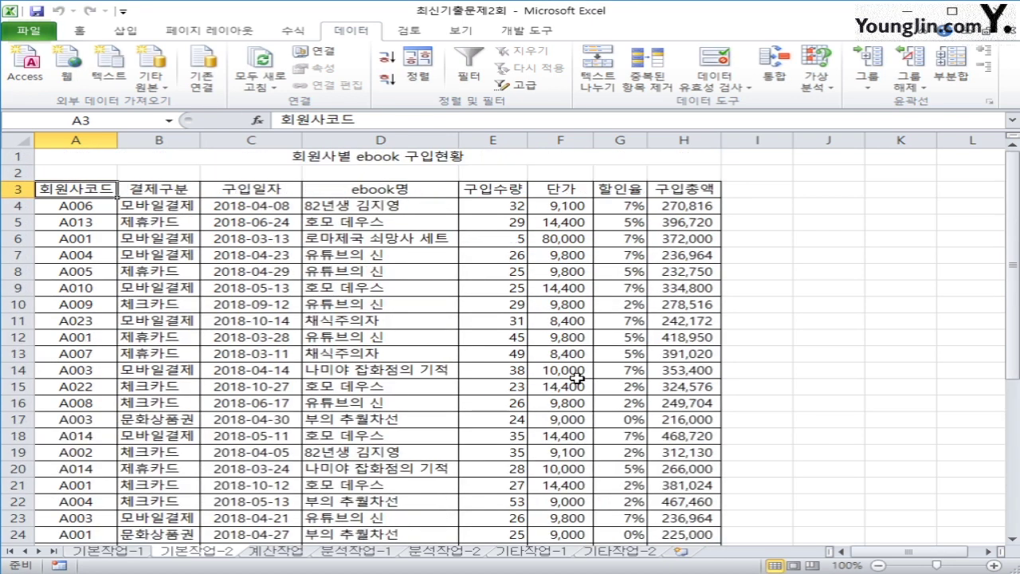
{"action": "scroll", "coordinate": [569, 381], "scroll_direction": "down", "scroll_amount": 6}
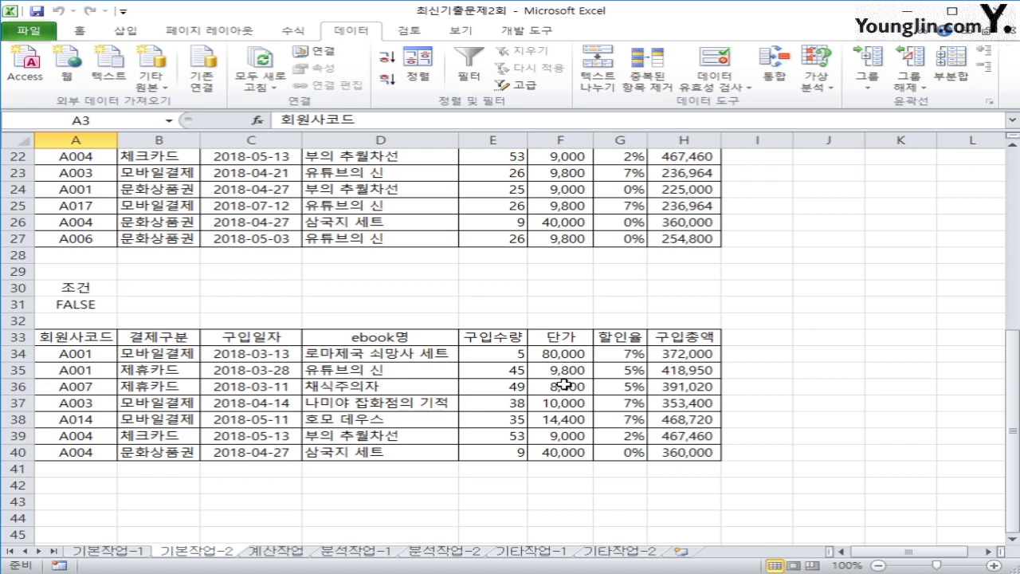
{"action": "left_click_drag", "start_coordinate": [694, 353], "coordinate": [699, 452]}
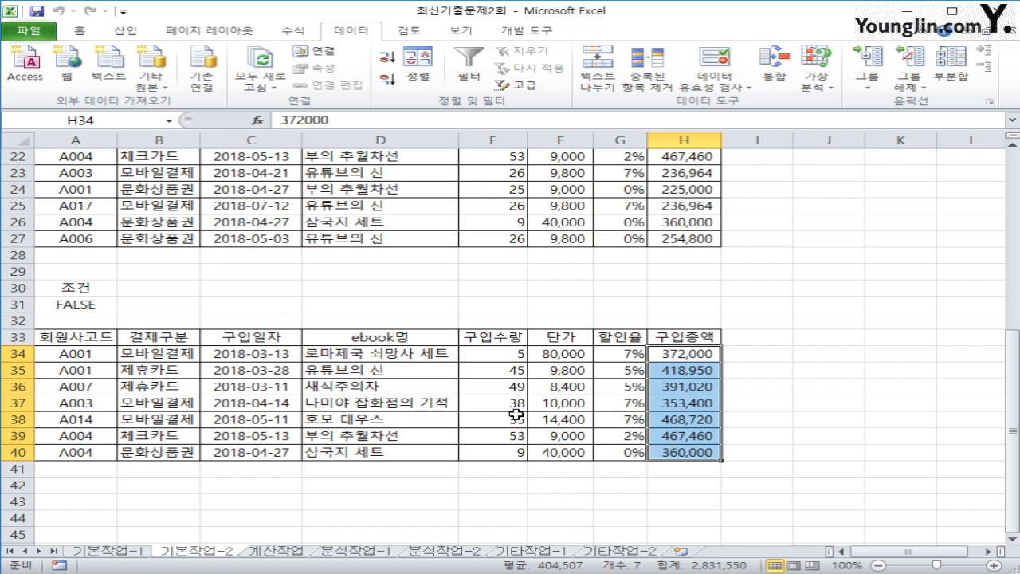
{"action": "left_click", "coordinate": [489, 353]}
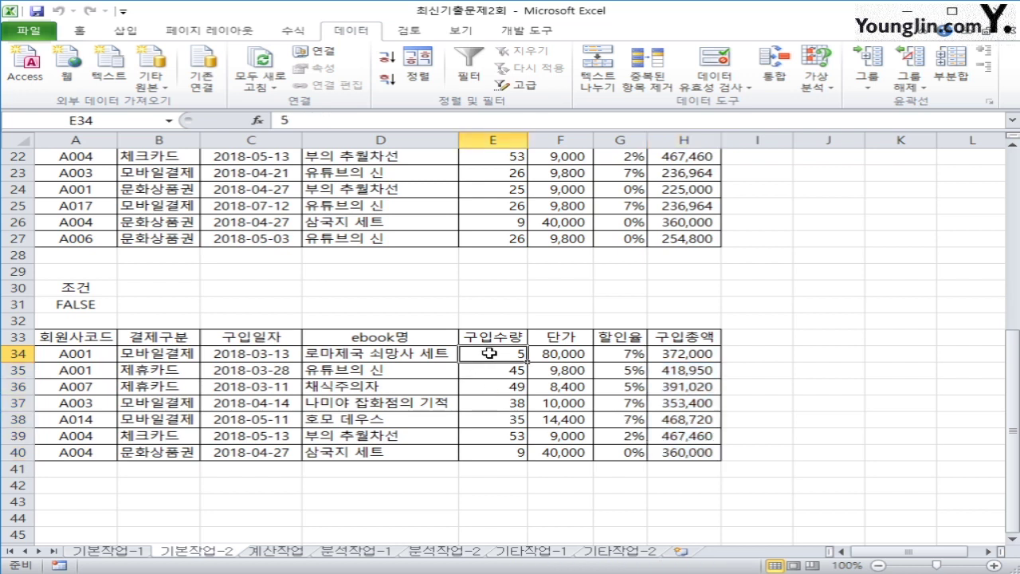
{"action": "left_click_drag", "start_coordinate": [490, 355], "coordinate": [494, 458]}
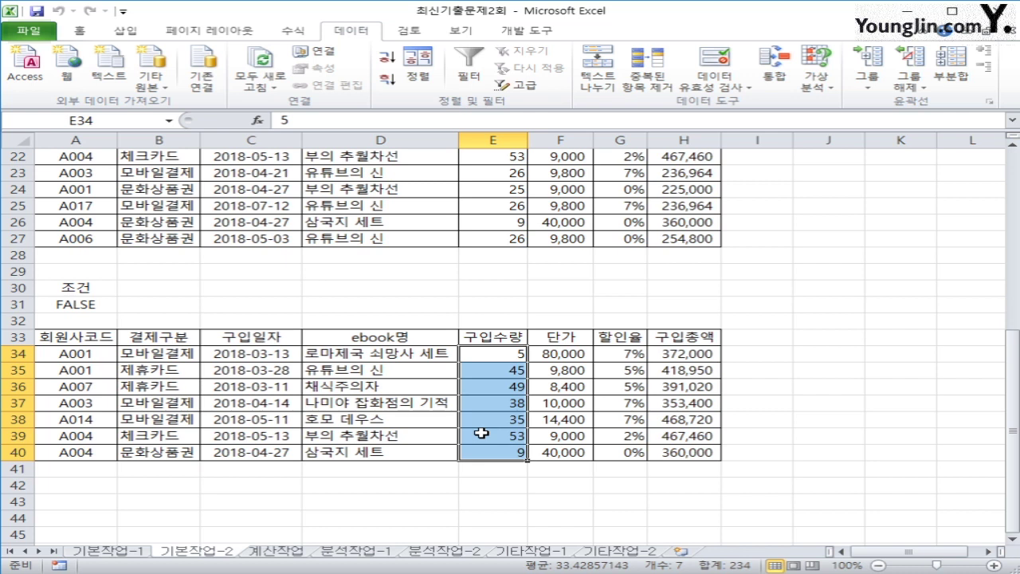
Step: Select the data range A4:H27 without the headings and create a new conditional formatting rule that uses a formula
{"action": "scroll", "coordinate": [481, 432], "scroll_direction": "up", "scroll_amount": 7}
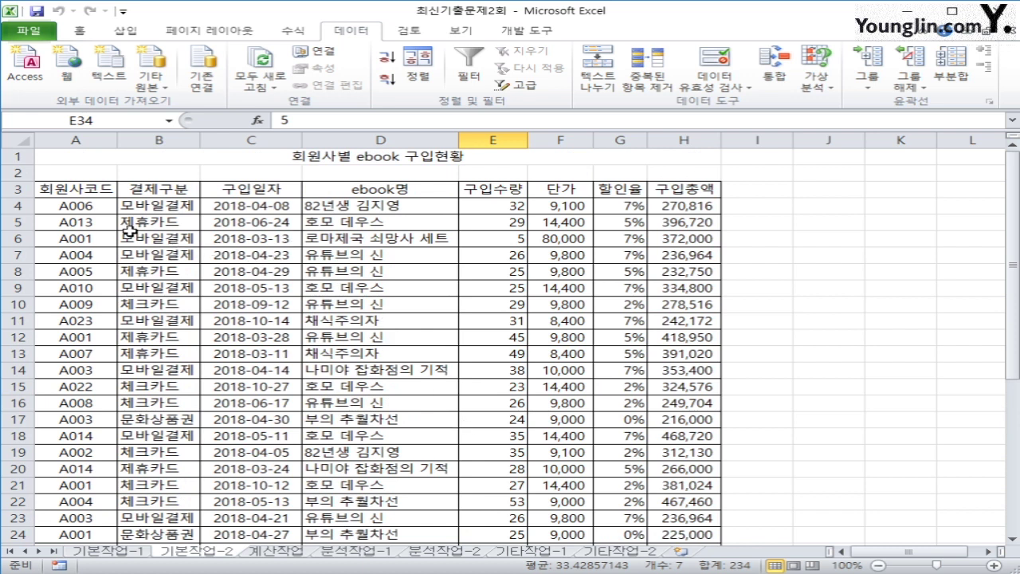
{"action": "left_click_drag", "start_coordinate": [42, 190], "coordinate": [690, 188]}
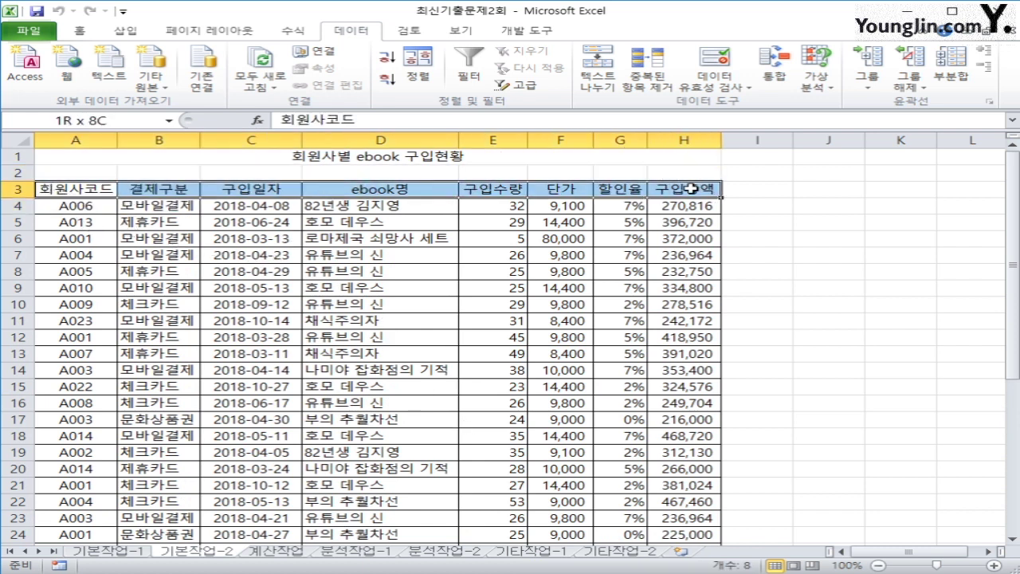
{"action": "left_click", "coordinate": [99, 211]}
{"action": "left_click_drag", "start_coordinate": [100, 212], "coordinate": [670, 517]}
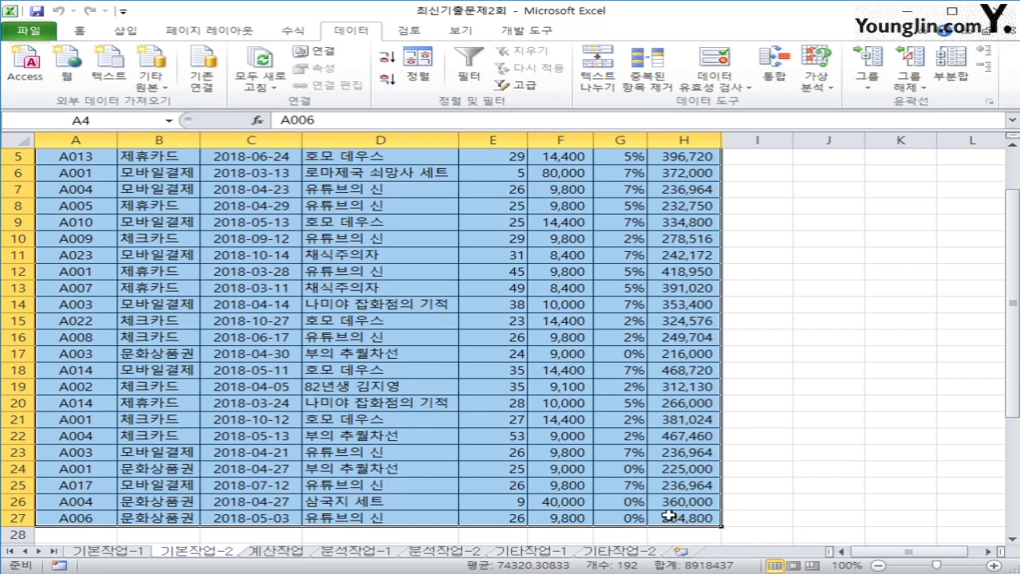
{"action": "left_click", "coordinate": [83, 34]}
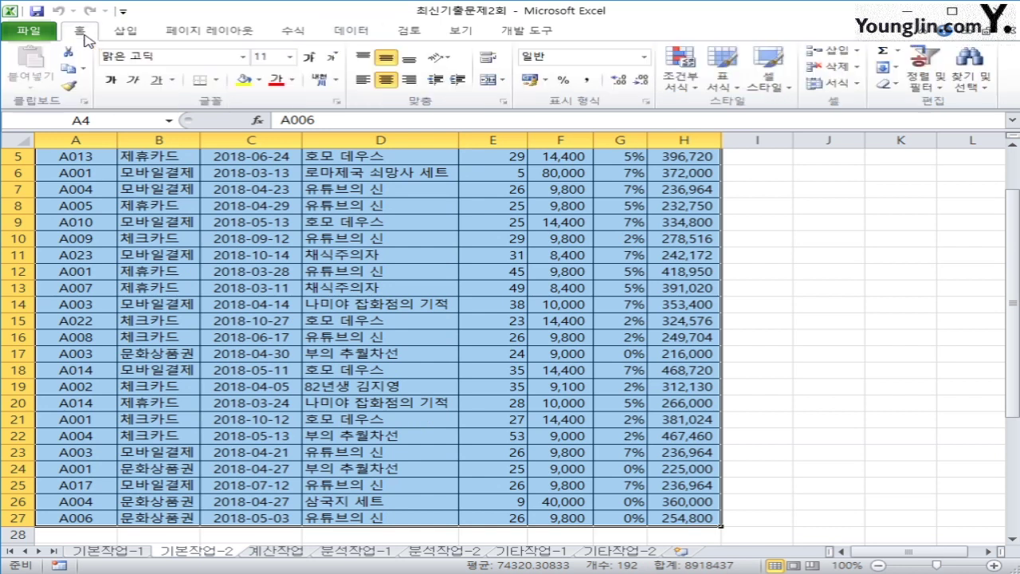
{"action": "left_click", "coordinate": [676, 78]}
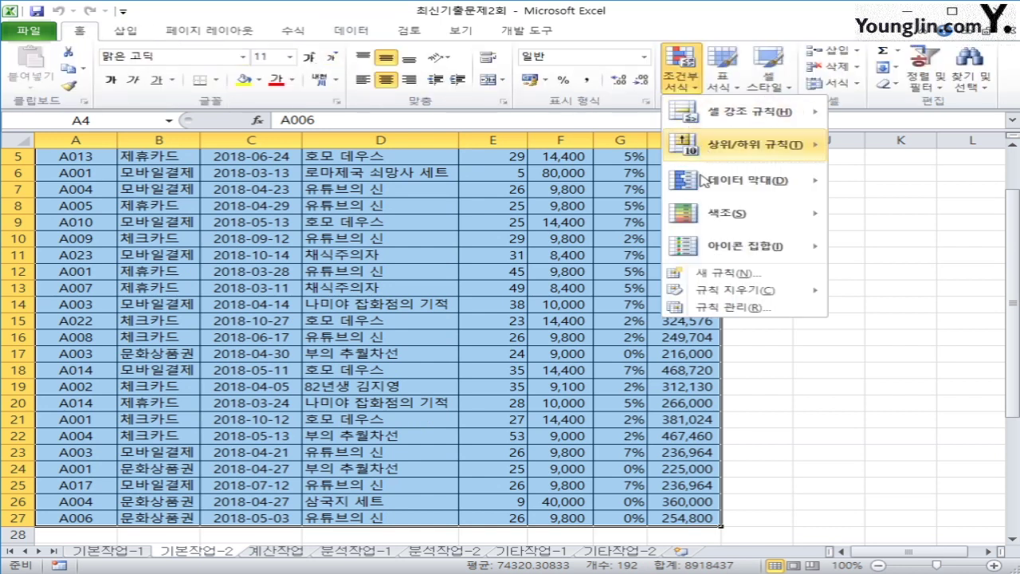
{"action": "left_click", "coordinate": [708, 273]}
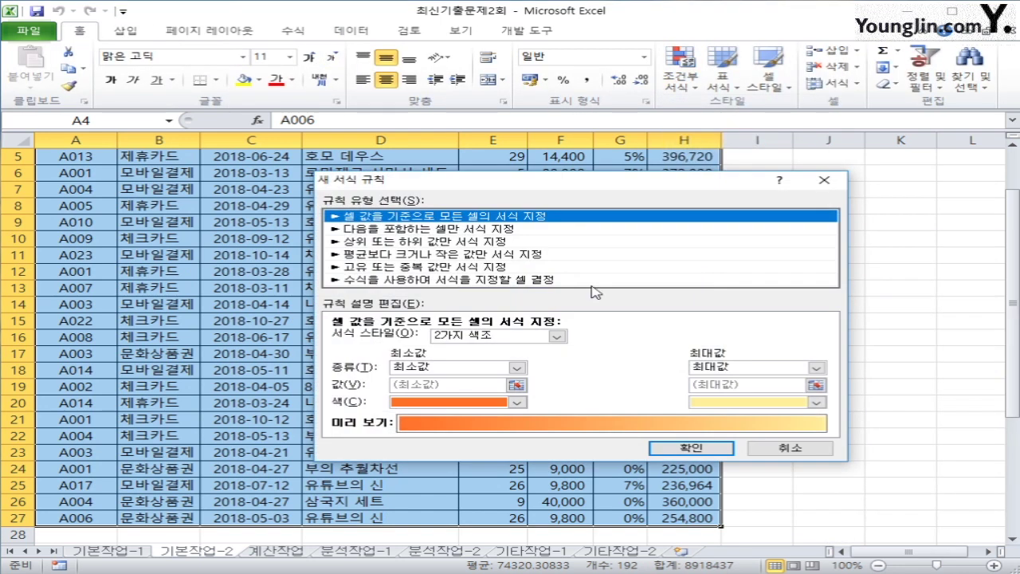
{"action": "left_click", "coordinate": [516, 281]}
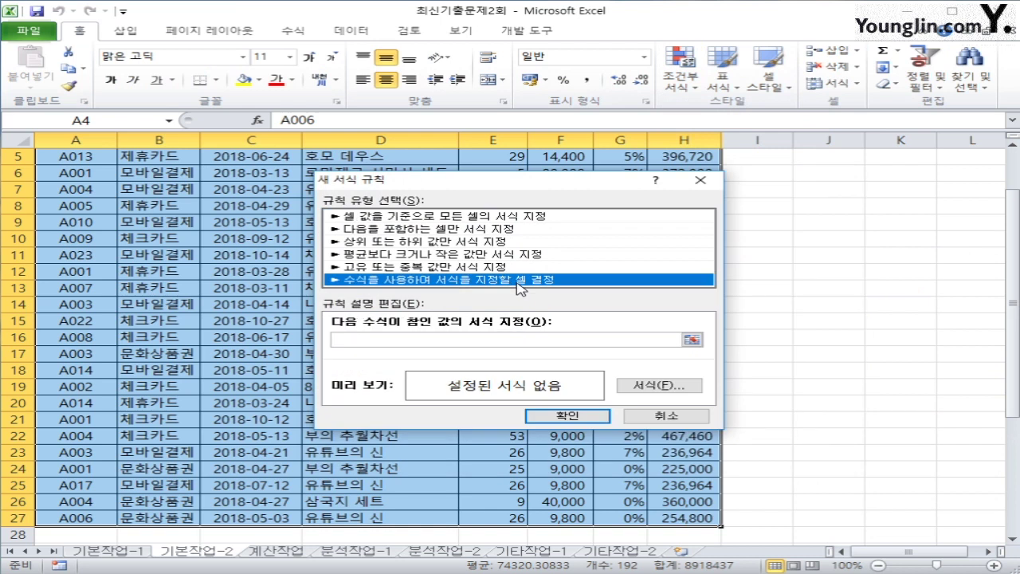
Step: Start the rule's formula with AND and add month($C4)>=7 as its first condition, fixing only the column
{"action": "left_click", "coordinate": [558, 340]}
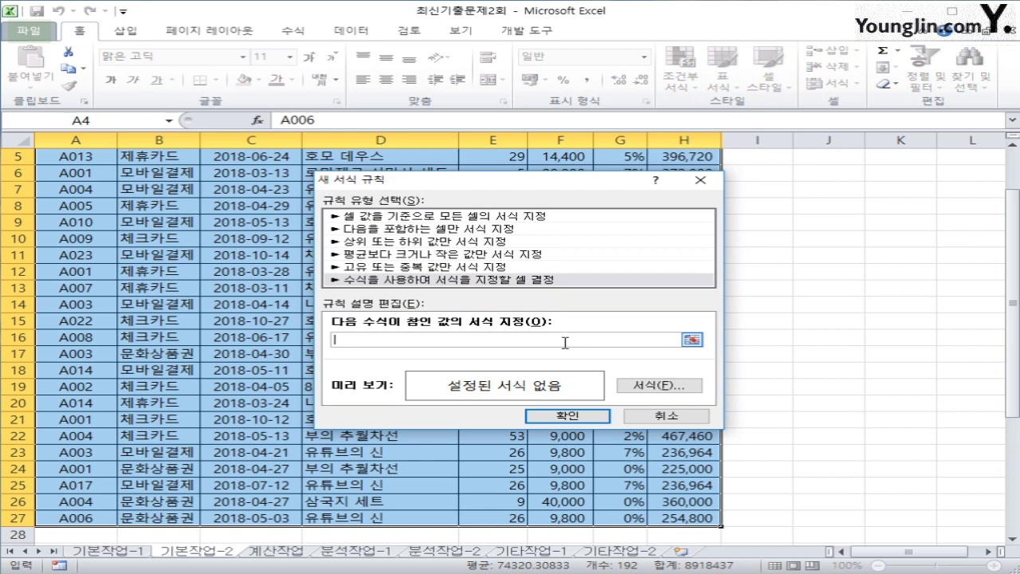
{"action": "type", "text": "ㅋ"}
{"action": "key", "text": "BackSpace"}
{"action": "type", "text": "=and"}
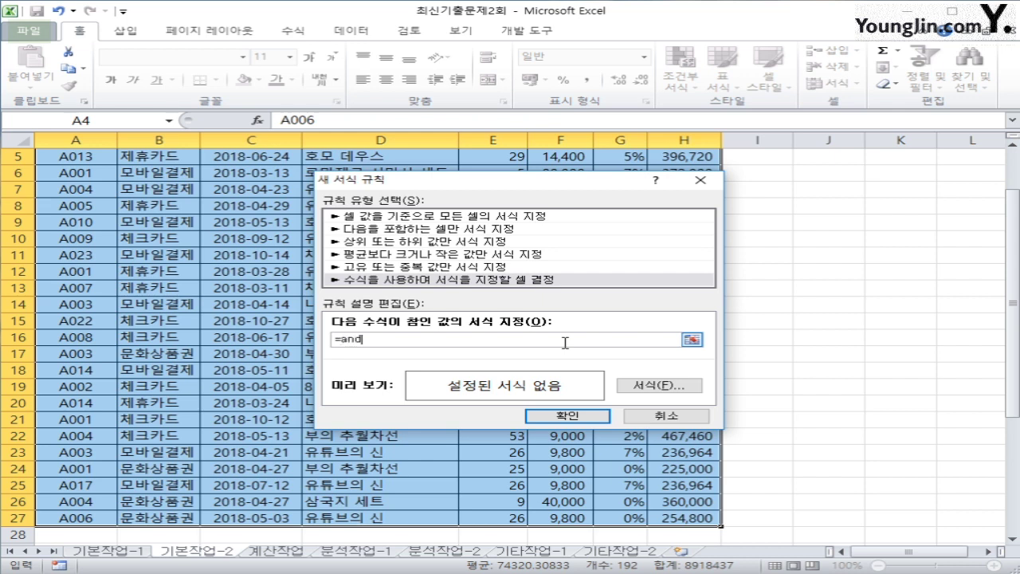
{"action": "type", "text": "(month("}
{"action": "scroll", "coordinate": [522, 368], "scroll_direction": "up", "scroll_amount": 2}
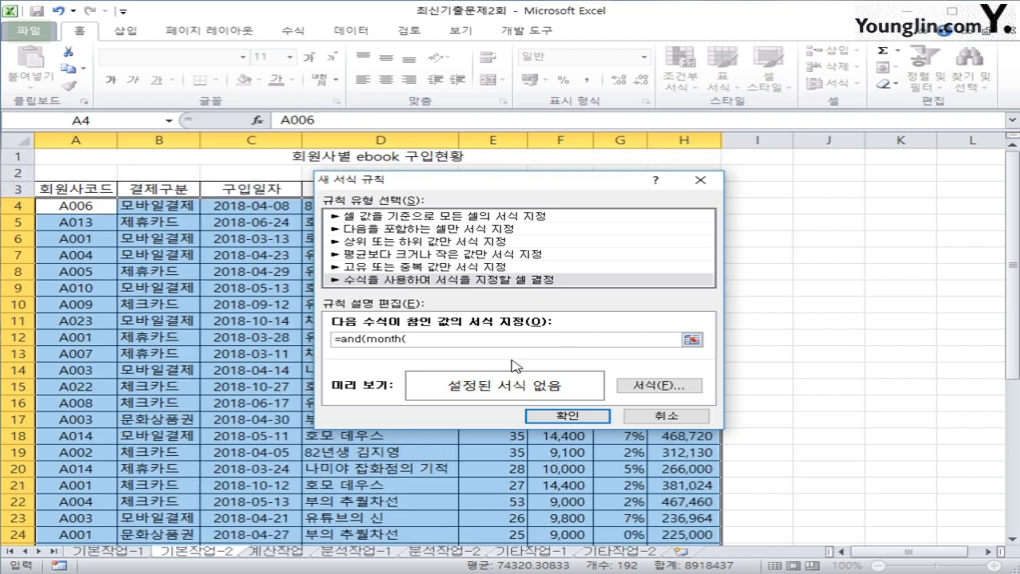
{"action": "left_click_drag", "start_coordinate": [466, 185], "coordinate": [611, 244]}
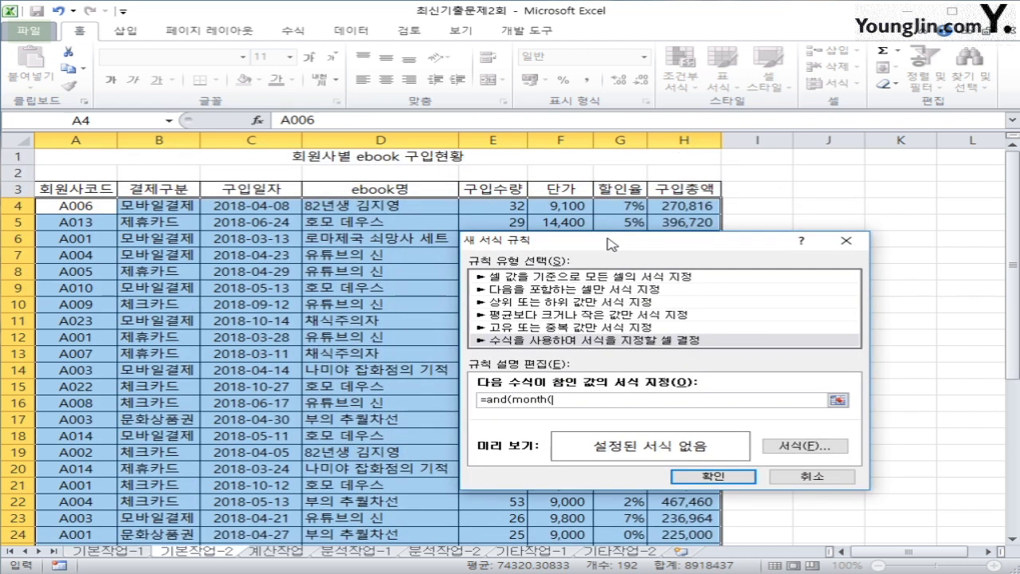
{"action": "left_click", "coordinate": [239, 208]}
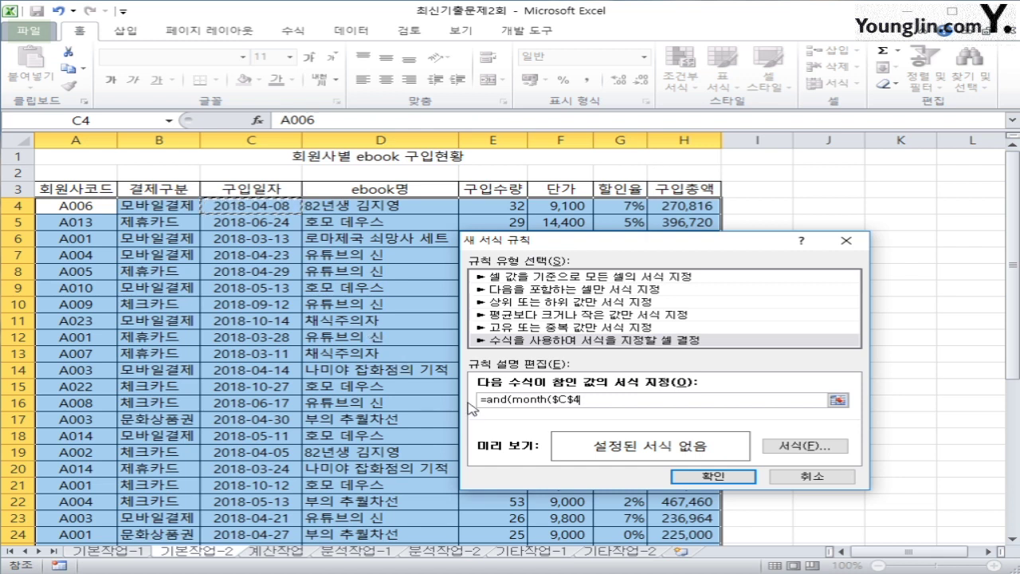
{"action": "left_click", "coordinate": [568, 399]}
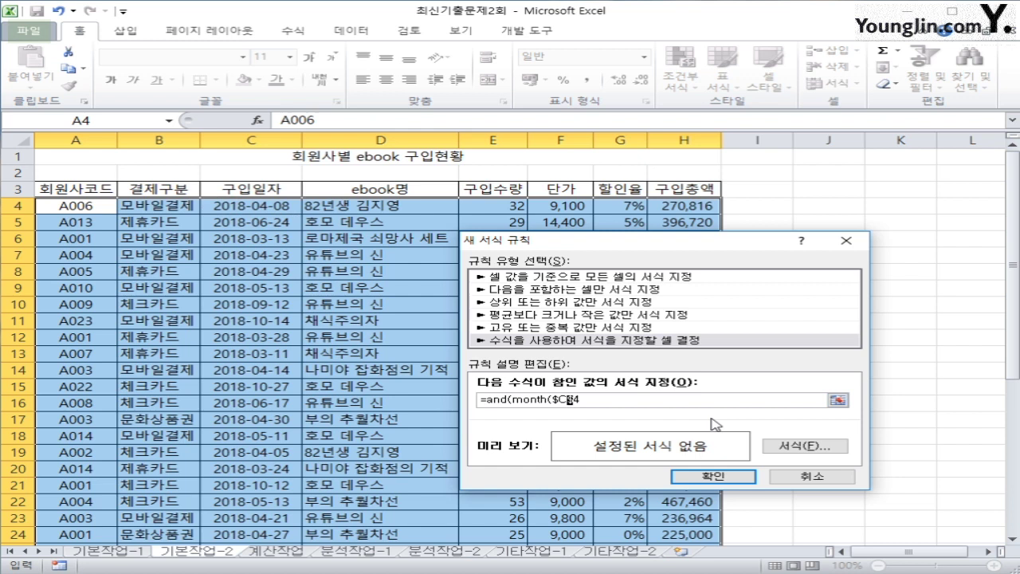
{"action": "key", "text": "BackSpace"}
{"action": "key", "text": "Right"}
{"action": "type", "text": ")>=7,"}
Step: Add $G4>5% as the second condition and close the rule's AND formula
{"action": "left_click", "coordinate": [626, 208]}
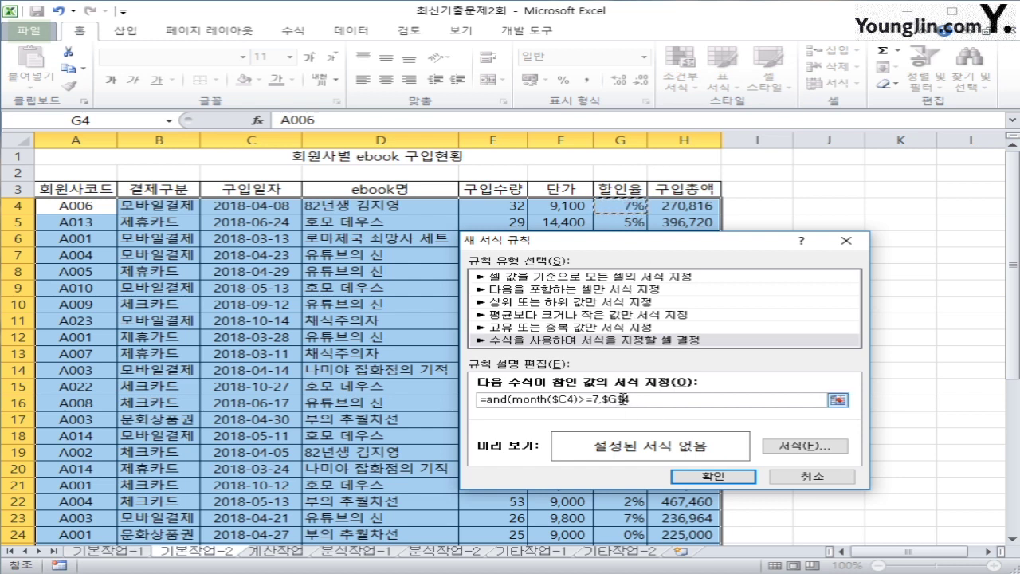
{"action": "left_click", "coordinate": [621, 398]}
{"action": "key", "text": "BackSpace"}
{"action": "left_click", "coordinate": [646, 399]}
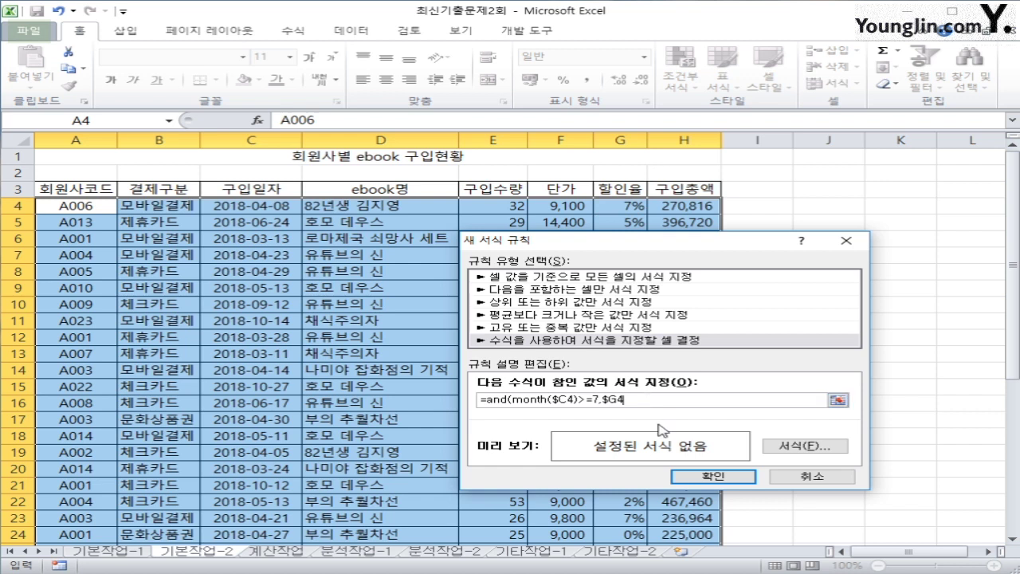
{"action": "type", "text": ">5%)"}
Step: Set the rule's format to the 굵은 기울임꼴 font style with a yellow background fill
{"action": "left_click", "coordinate": [810, 448]}
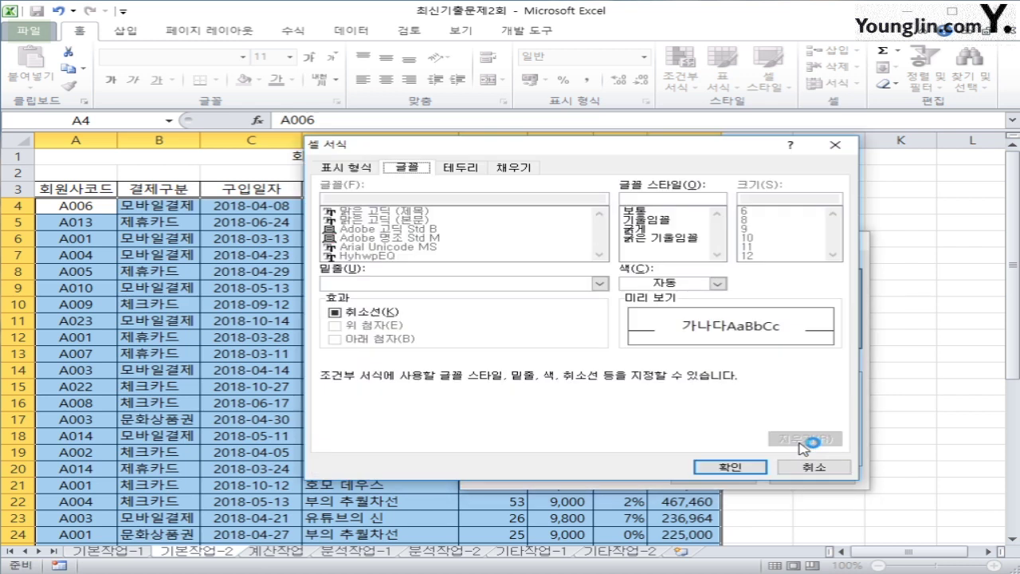
{"action": "left_click", "coordinate": [684, 238]}
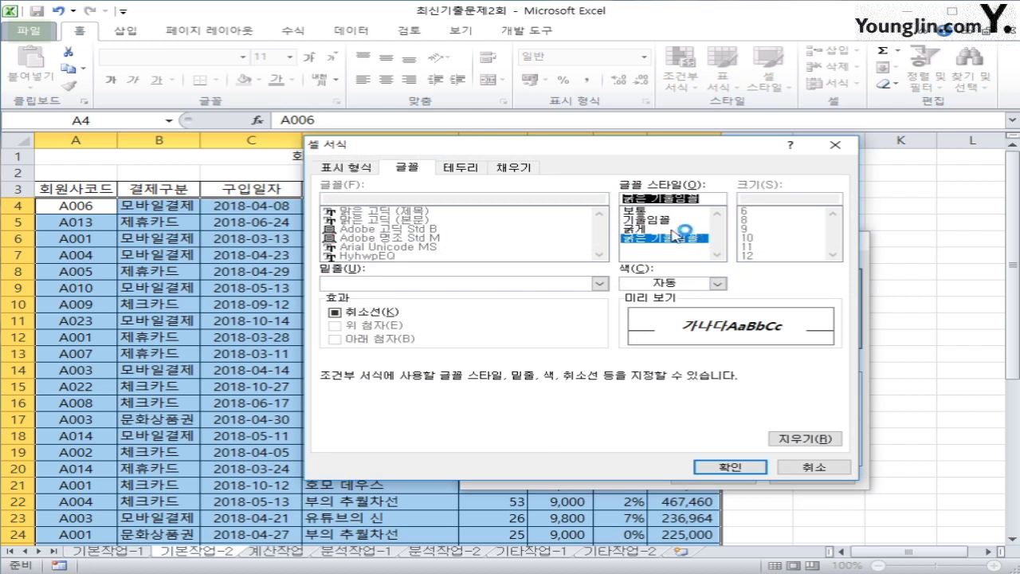
{"action": "left_click", "coordinate": [522, 167]}
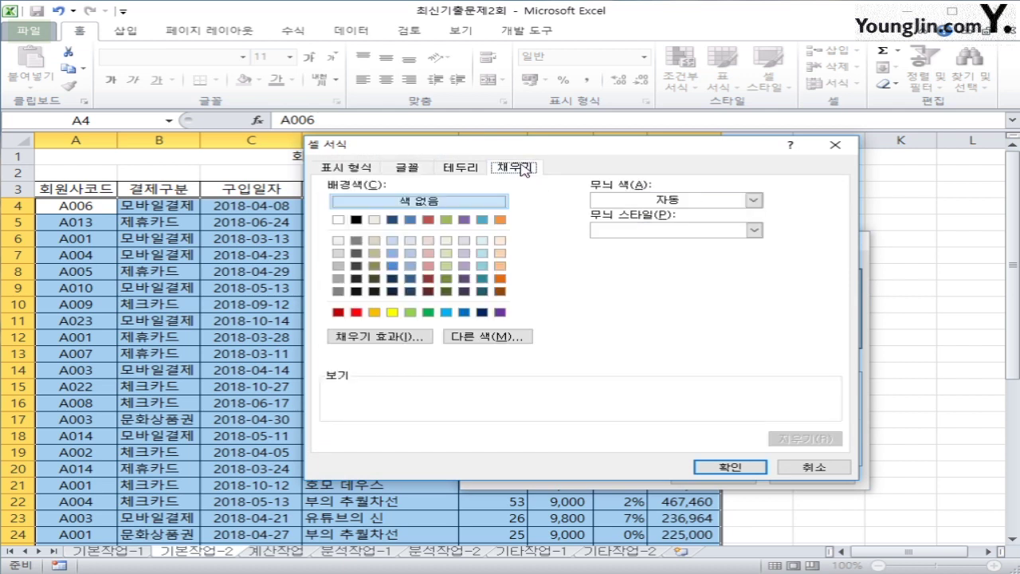
{"action": "left_click", "coordinate": [392, 312]}
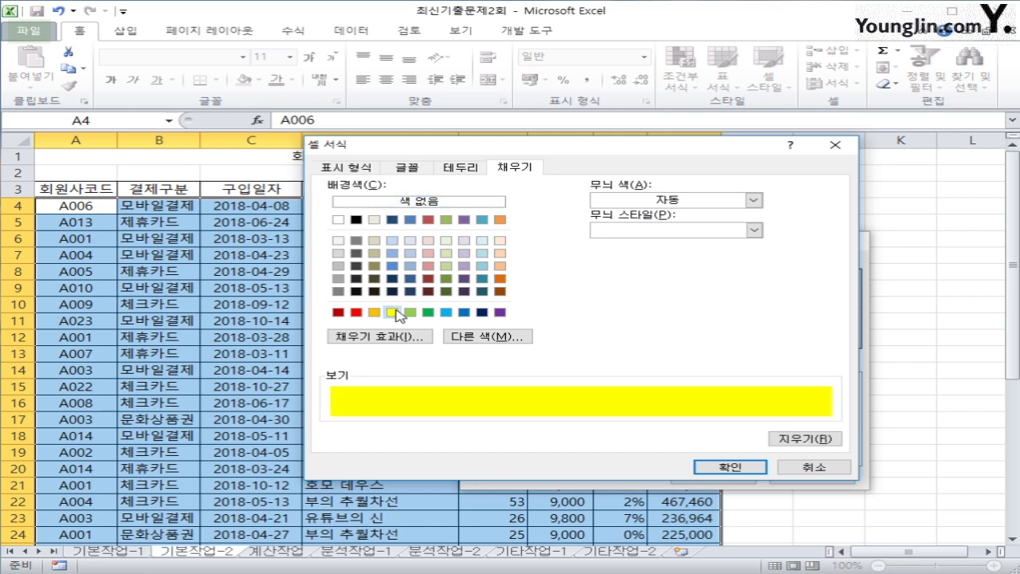
{"action": "left_click", "coordinate": [708, 466]}
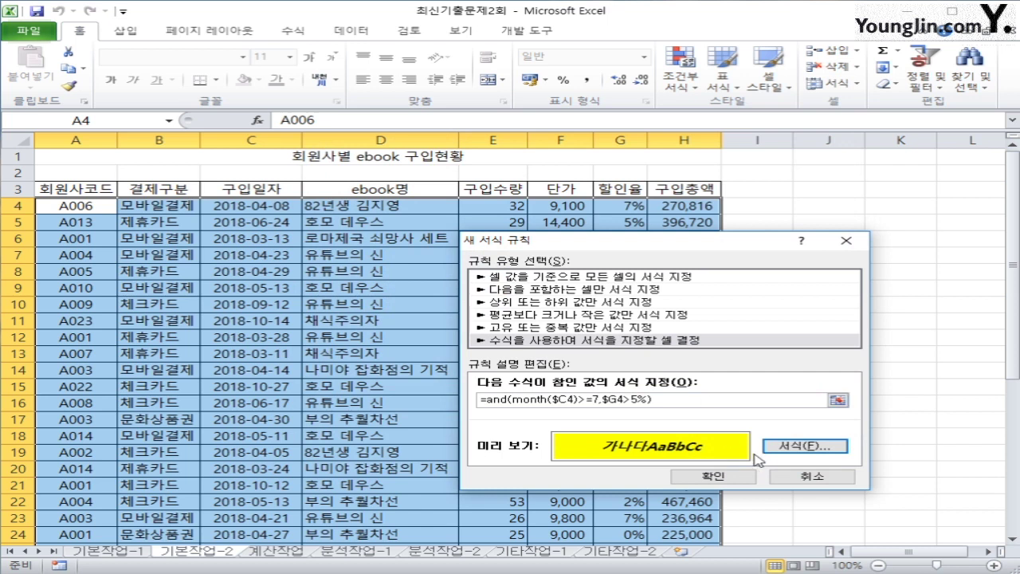
Step: Apply the conditional formatting rule and widen the 구입총액 column to fit its contents
{"action": "left_click", "coordinate": [716, 476]}
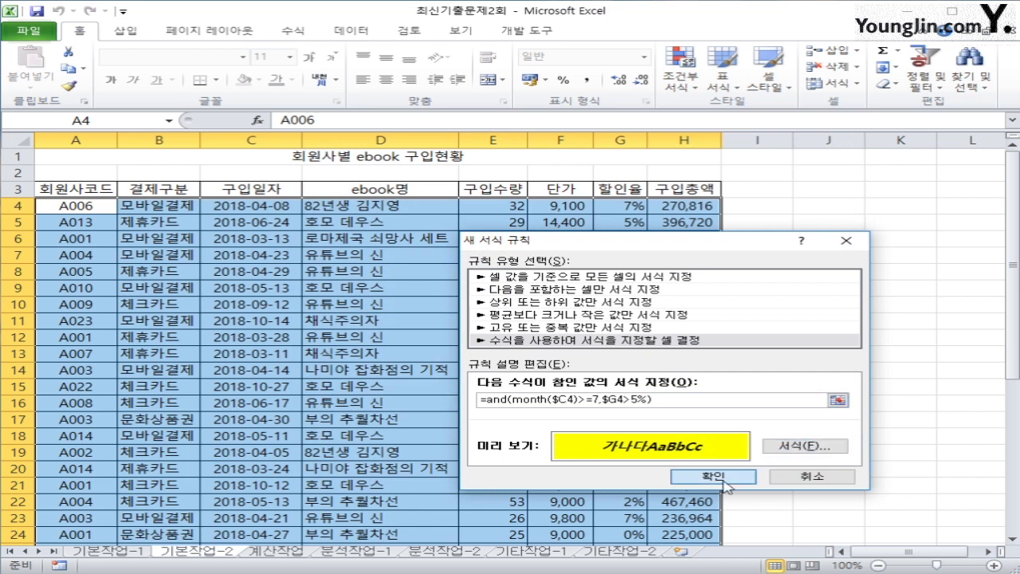
{"action": "left_click", "coordinate": [802, 484]}
{"action": "scroll", "coordinate": [802, 484], "scroll_direction": "down", "scroll_amount": 1}
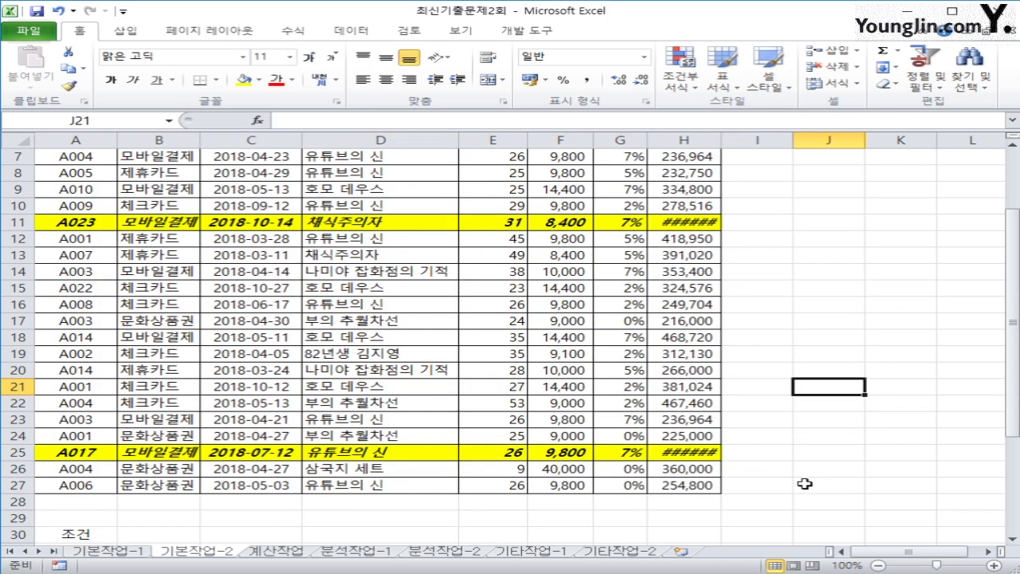
{"action": "double_click", "coordinate": [728, 139]}
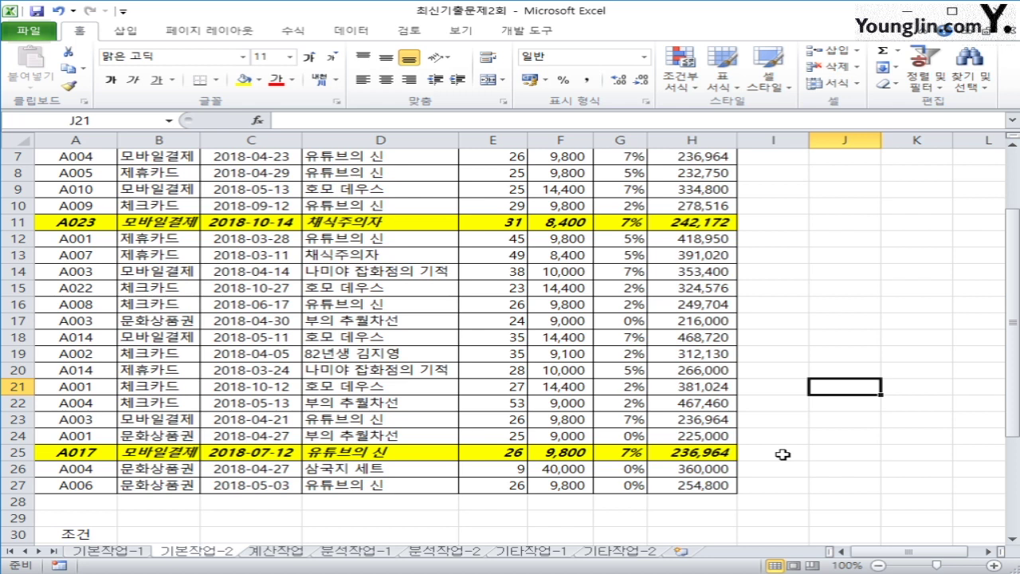
{"action": "scroll", "coordinate": [266, 395], "scroll_direction": "up", "scroll_amount": 2}
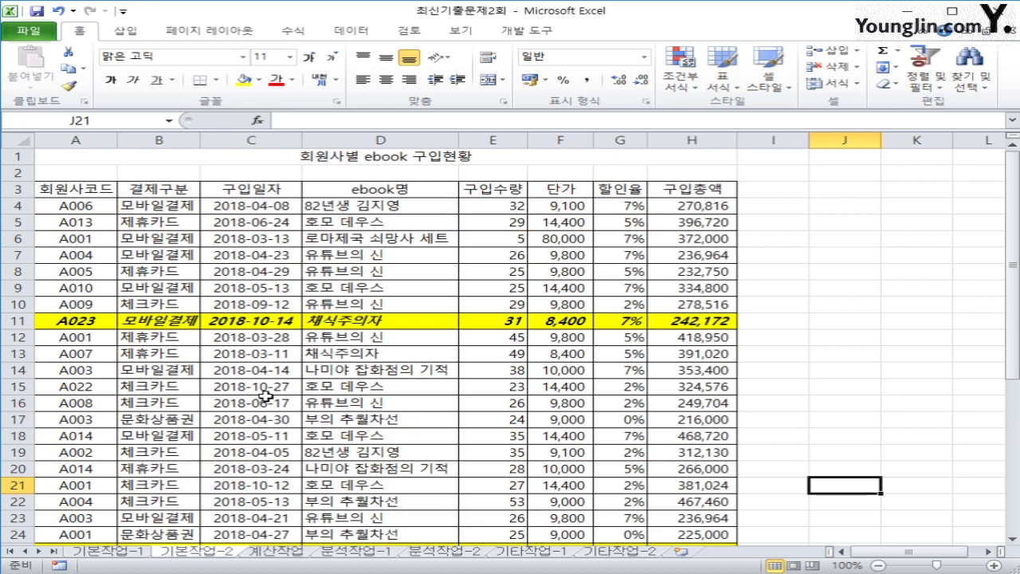
Step: Select the entire 기본작업-2 sheet and turn off the 잠금 protection attribute for all cells
{"action": "left_click", "coordinate": [19, 142]}
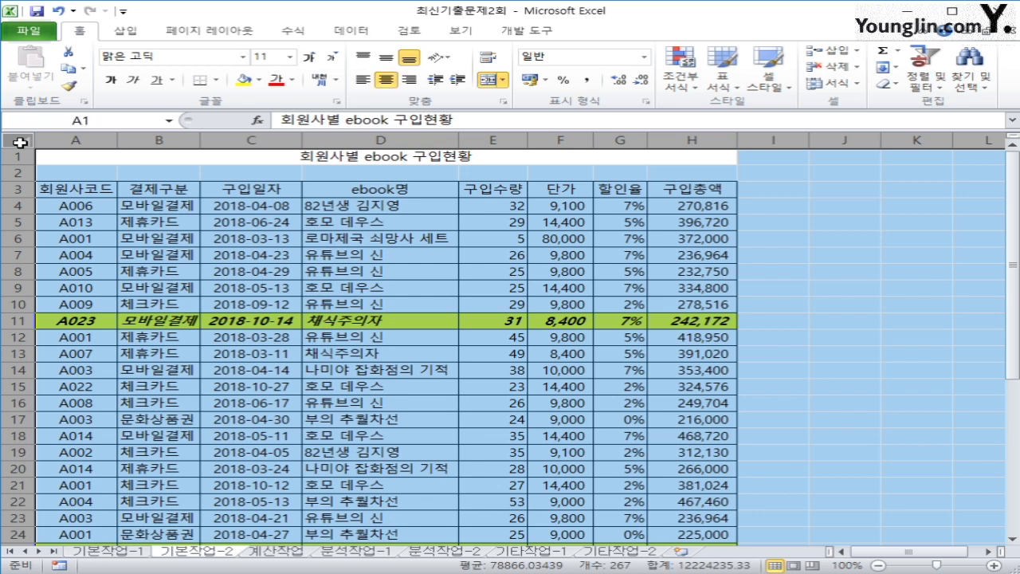
{"action": "right_click", "coordinate": [370, 252]}
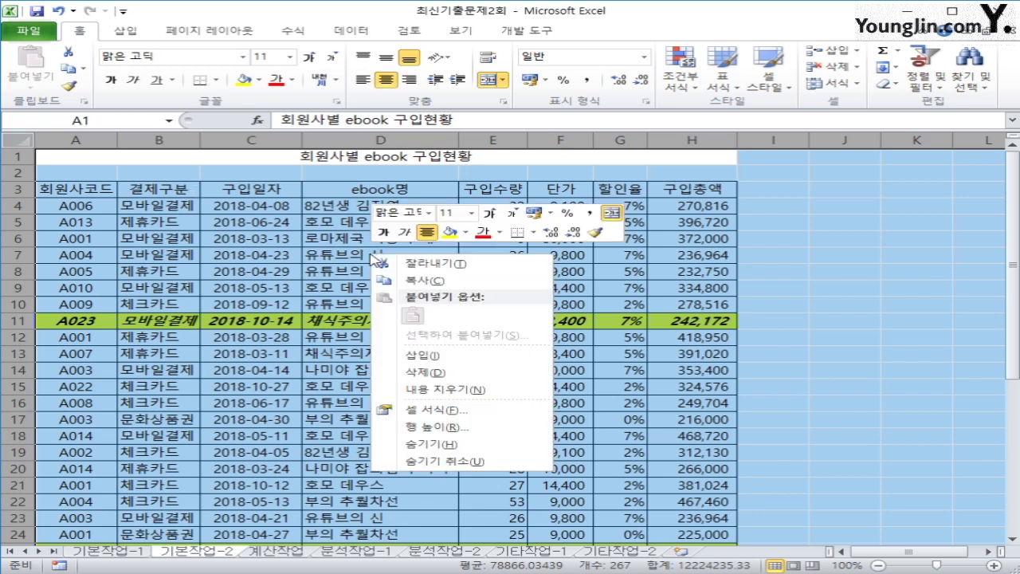
{"action": "left_click", "coordinate": [447, 409]}
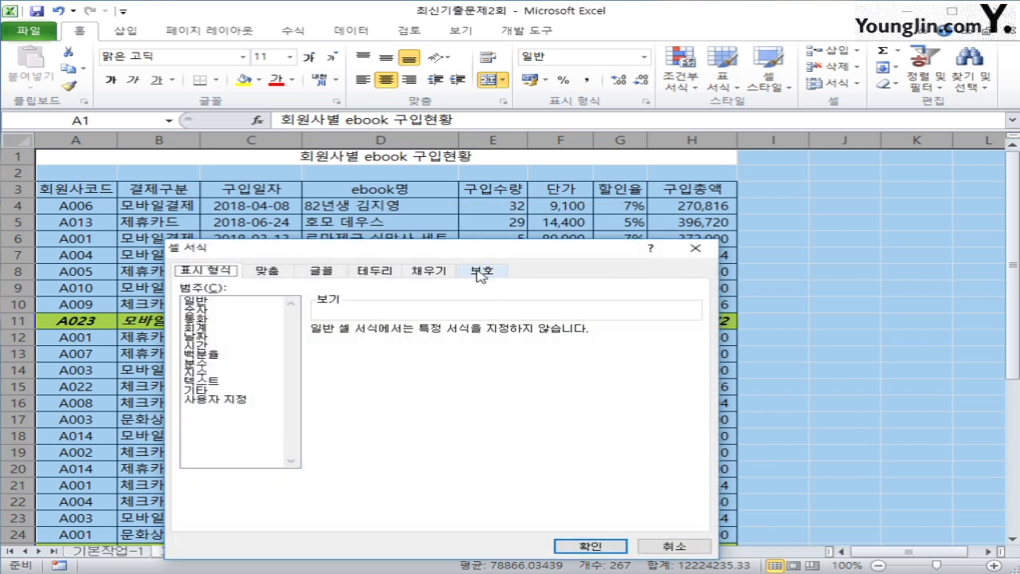
{"action": "left_click", "coordinate": [479, 270]}
{"action": "left_click_drag", "start_coordinate": [471, 247], "coordinate": [450, 194]}
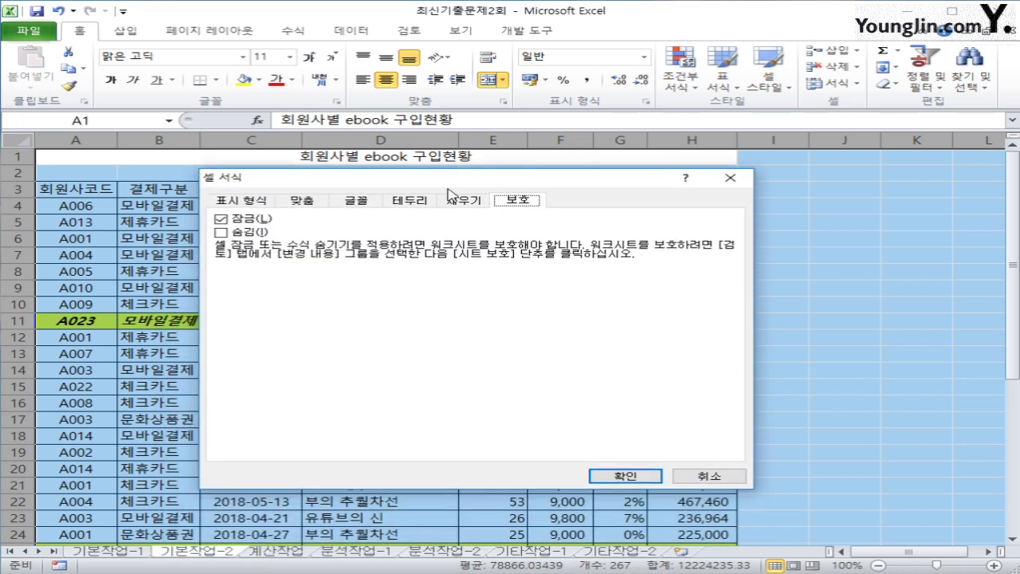
{"action": "left_click", "coordinate": [275, 222]}
{"action": "left_click", "coordinate": [615, 477]}
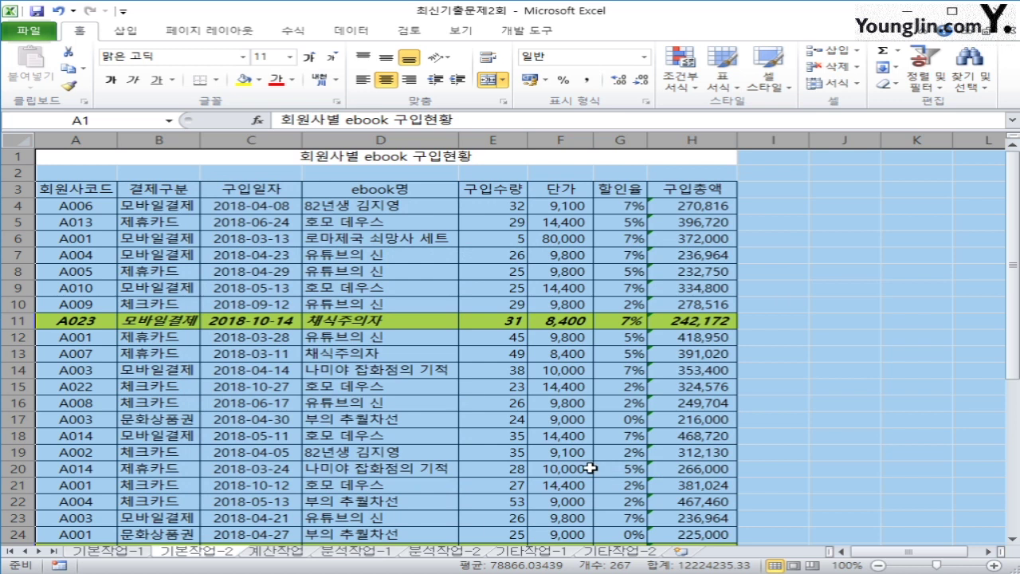
Step: Turn on both the 잠금 and 숨김 protection attributes for the 구입총액 values in H4:H27
{"action": "left_click", "coordinate": [704, 208]}
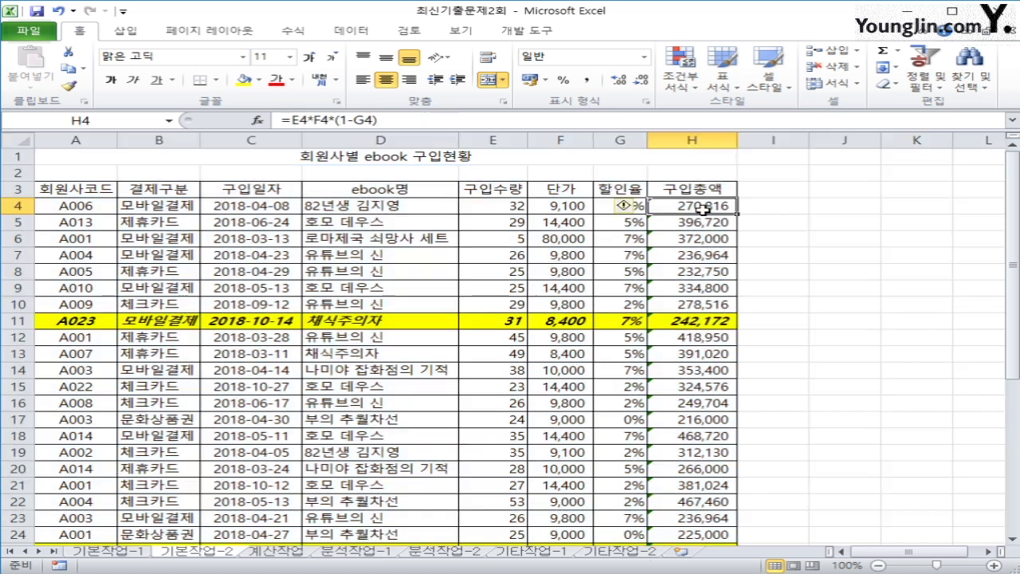
{"action": "left_click_drag", "start_coordinate": [704, 208], "coordinate": [676, 518]}
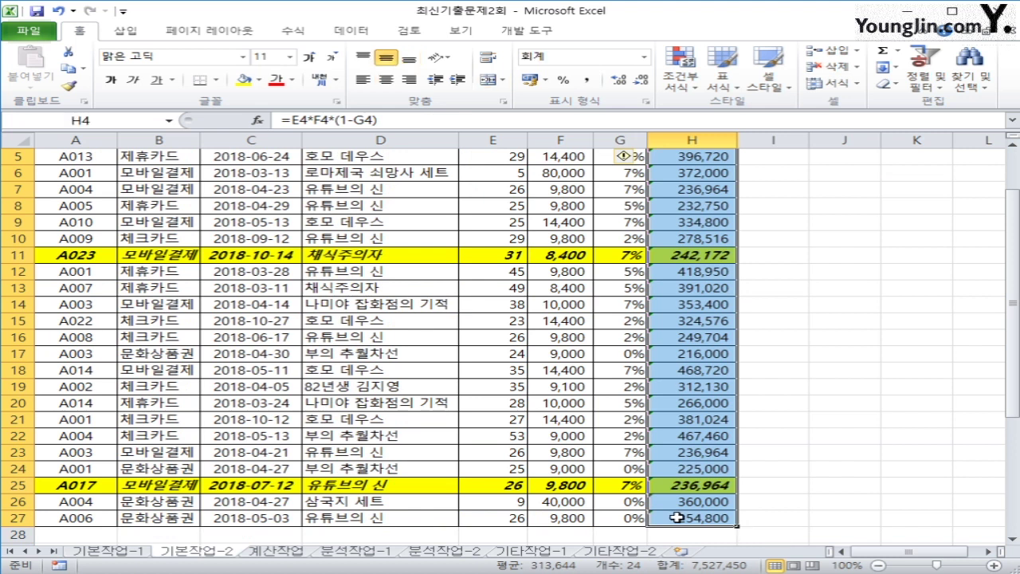
{"action": "right_click", "coordinate": [676, 233]}
{"action": "left_click", "coordinate": [746, 449]}
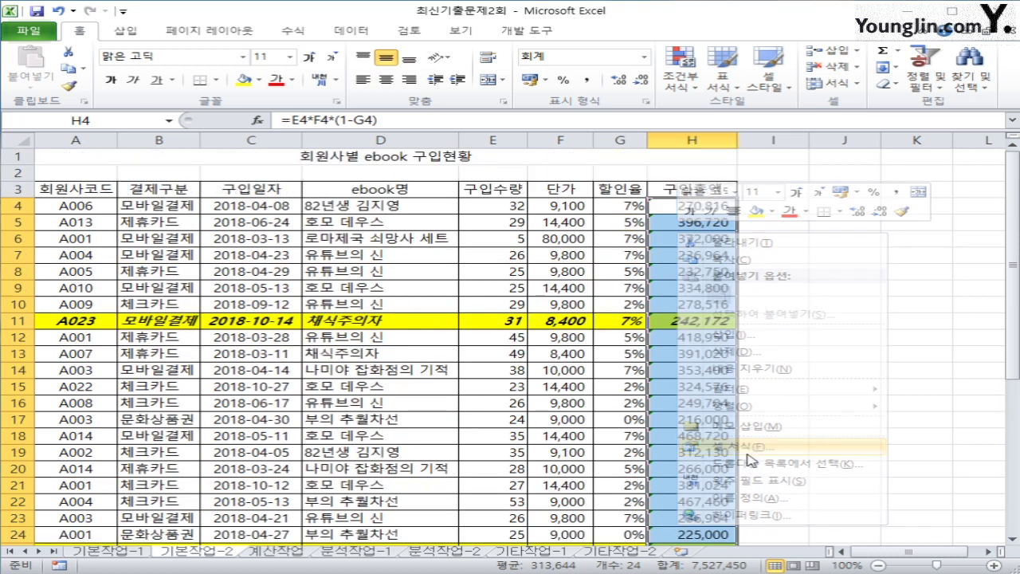
{"action": "left_click_drag", "start_coordinate": [663, 298], "coordinate": [433, 133]}
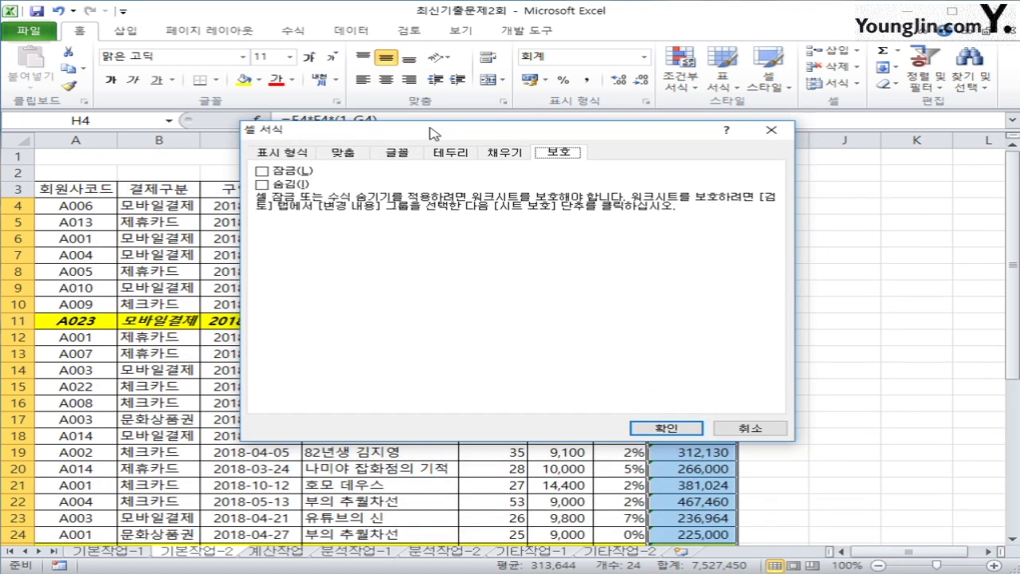
{"action": "left_click", "coordinate": [305, 171]}
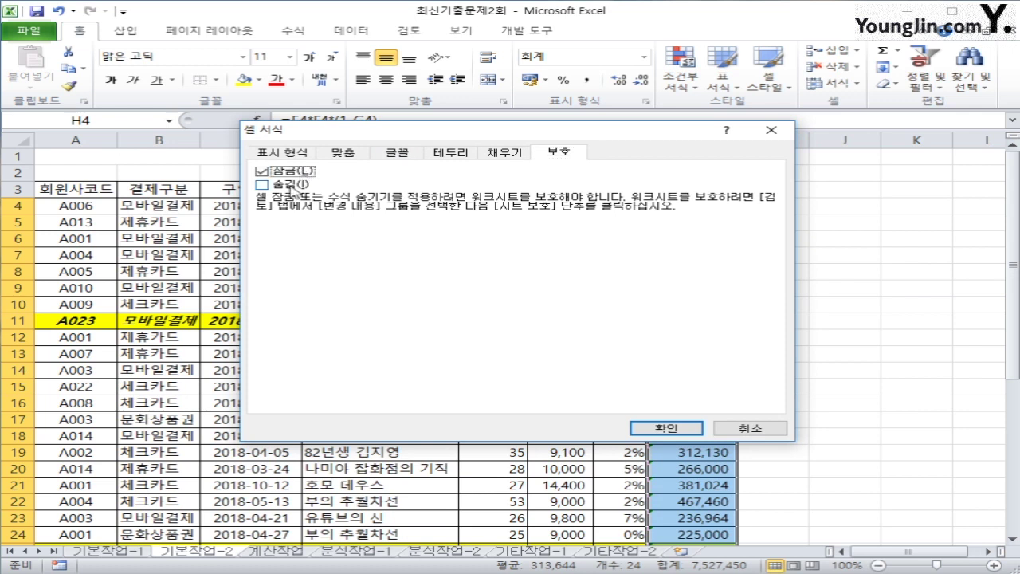
{"action": "left_click", "coordinate": [302, 191]}
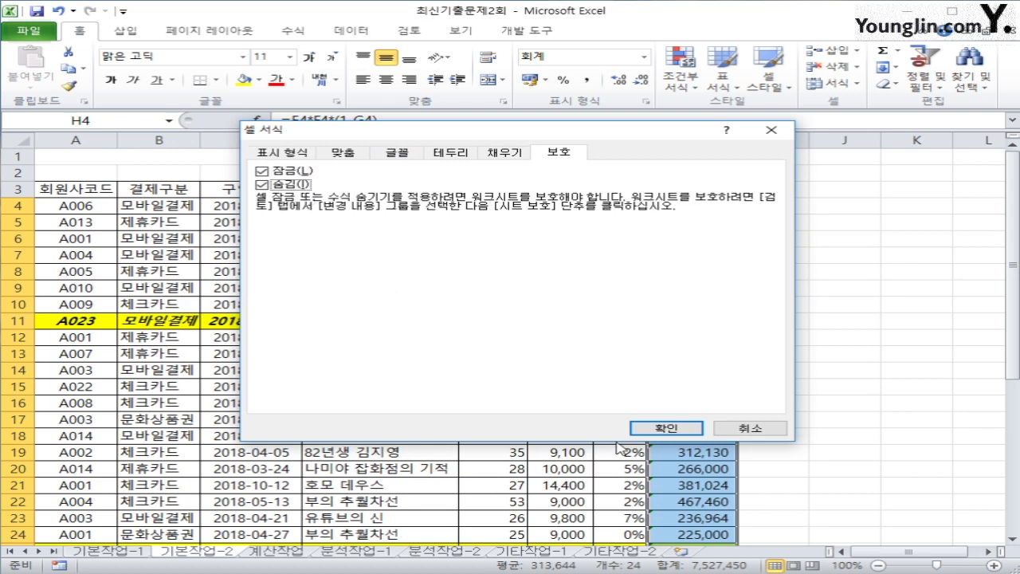
{"action": "left_click", "coordinate": [655, 431]}
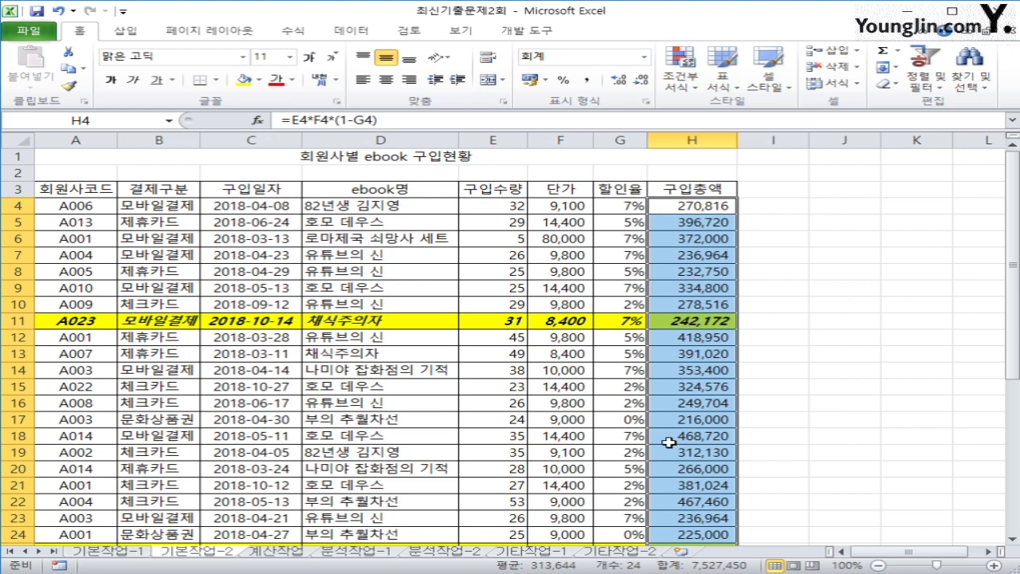
Step: Protect the sheet without a password, additionally allowing 셀 서식, and protect the workbook's 구조 without a password
{"action": "left_click", "coordinate": [690, 207]}
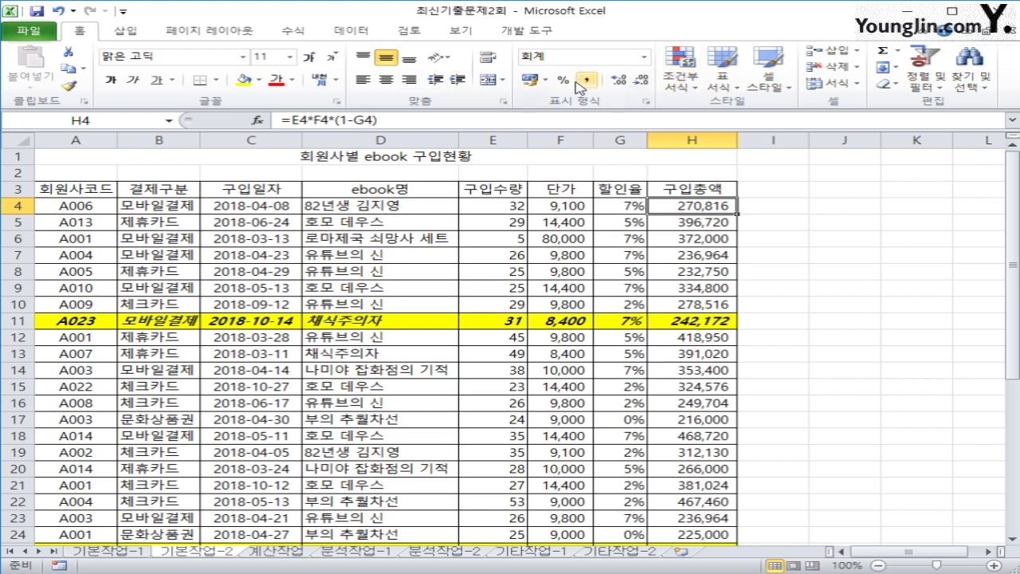
{"action": "left_click", "coordinate": [408, 32]}
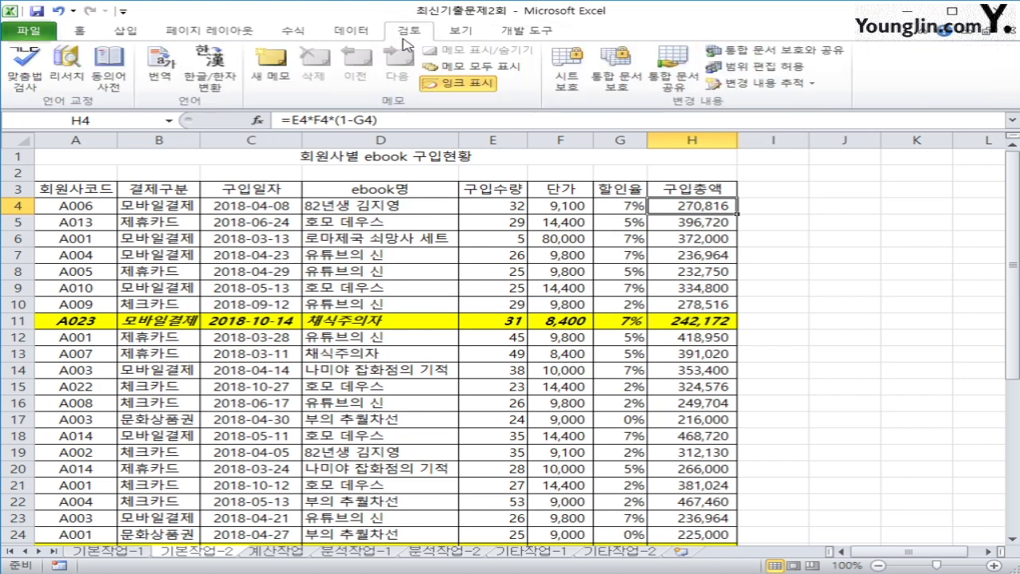
{"action": "left_click", "coordinate": [567, 86]}
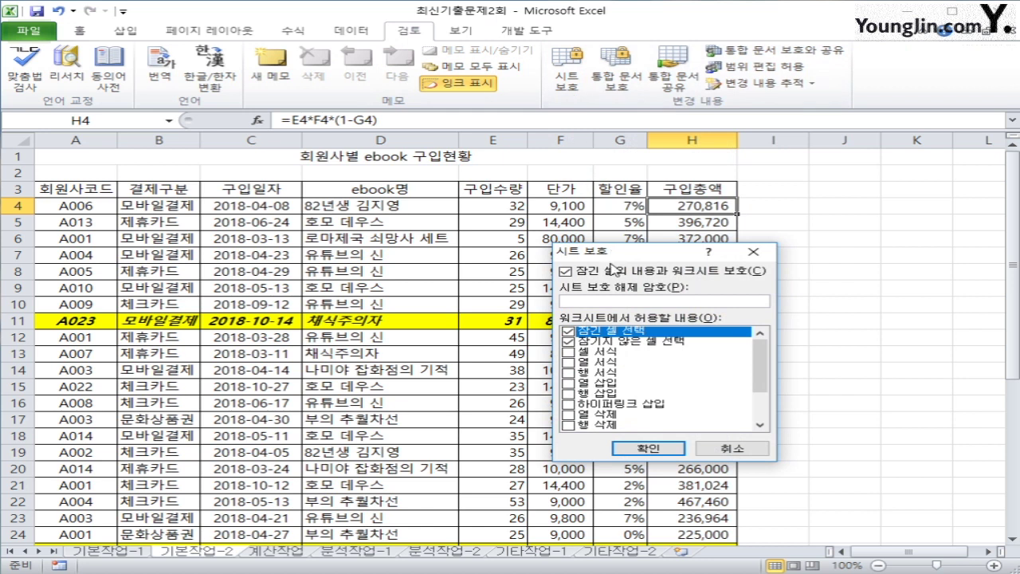
{"action": "left_click_drag", "start_coordinate": [621, 251], "coordinate": [544, 197]}
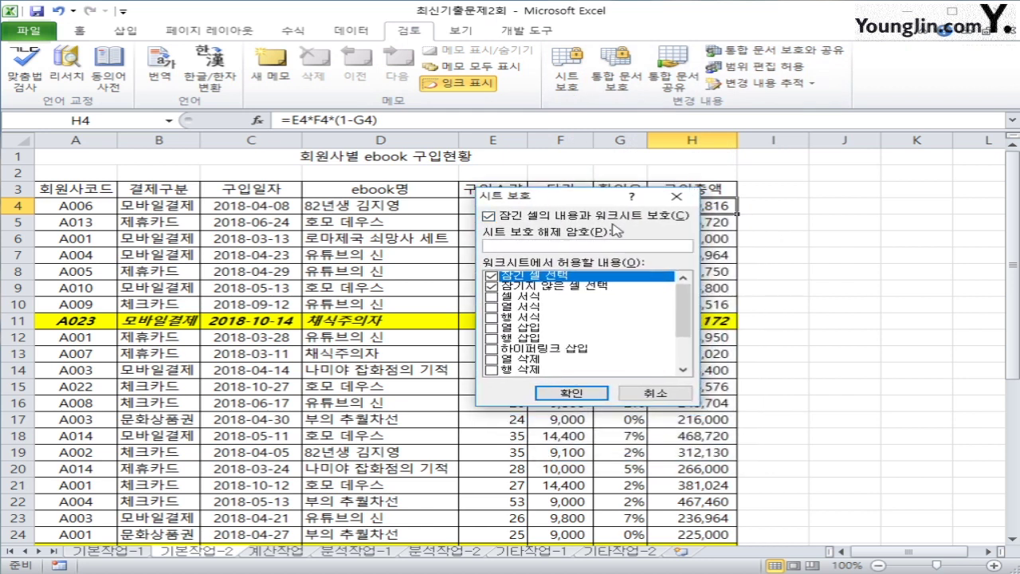
{"action": "left_click", "coordinate": [493, 296]}
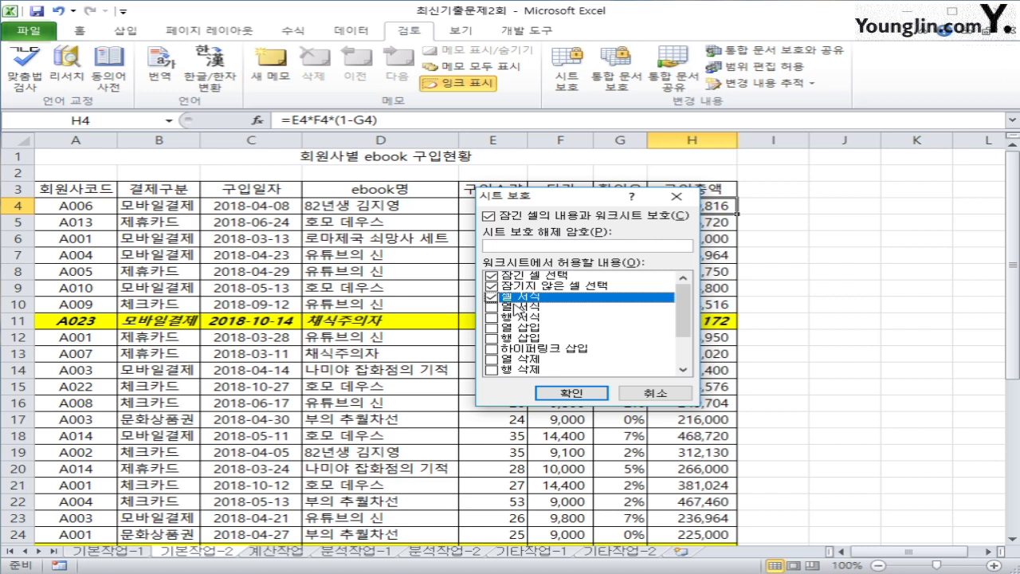
{"action": "left_click", "coordinate": [581, 393]}
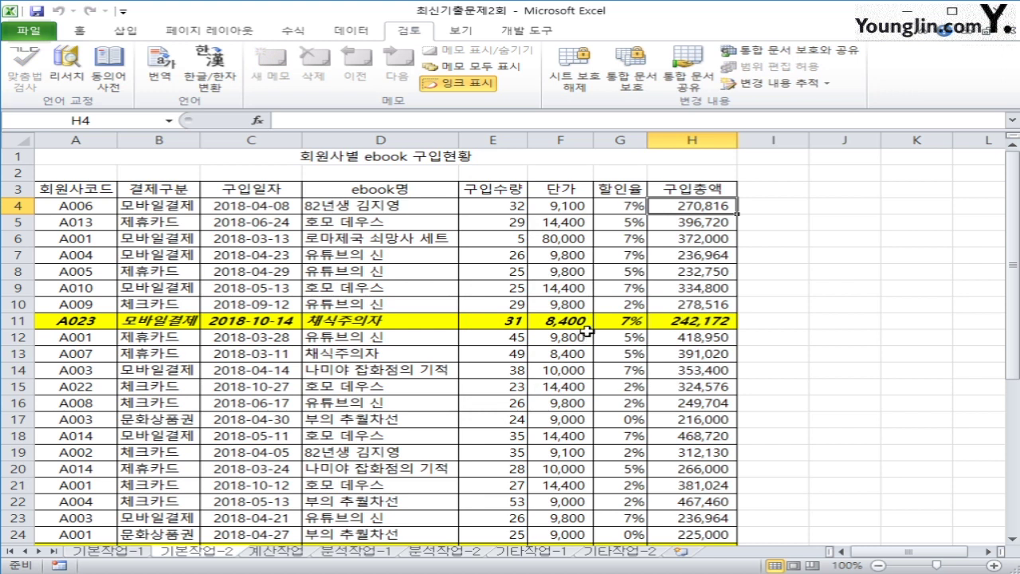
{"action": "left_click", "coordinate": [625, 83]}
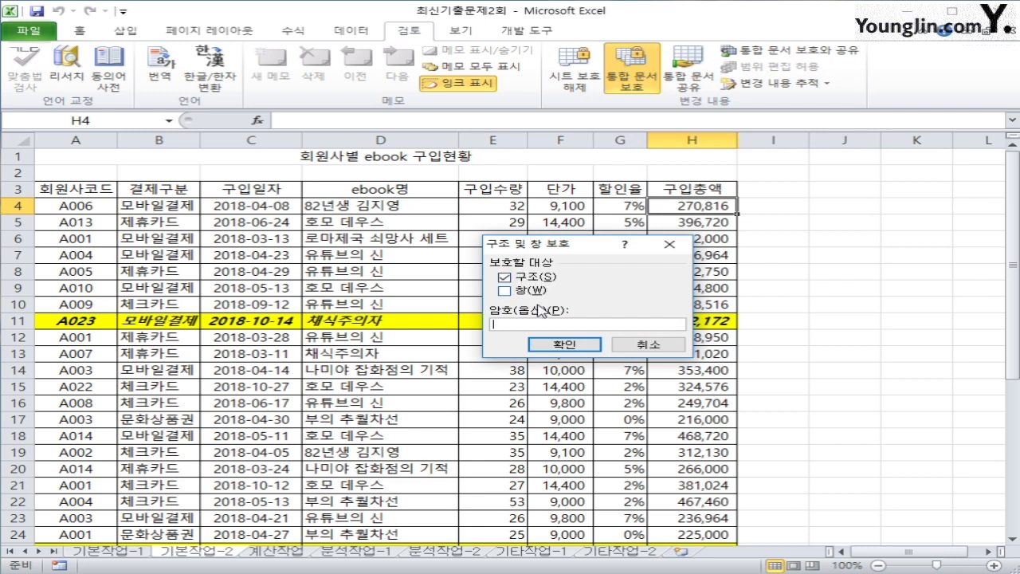
{"action": "left_click", "coordinate": [556, 345]}
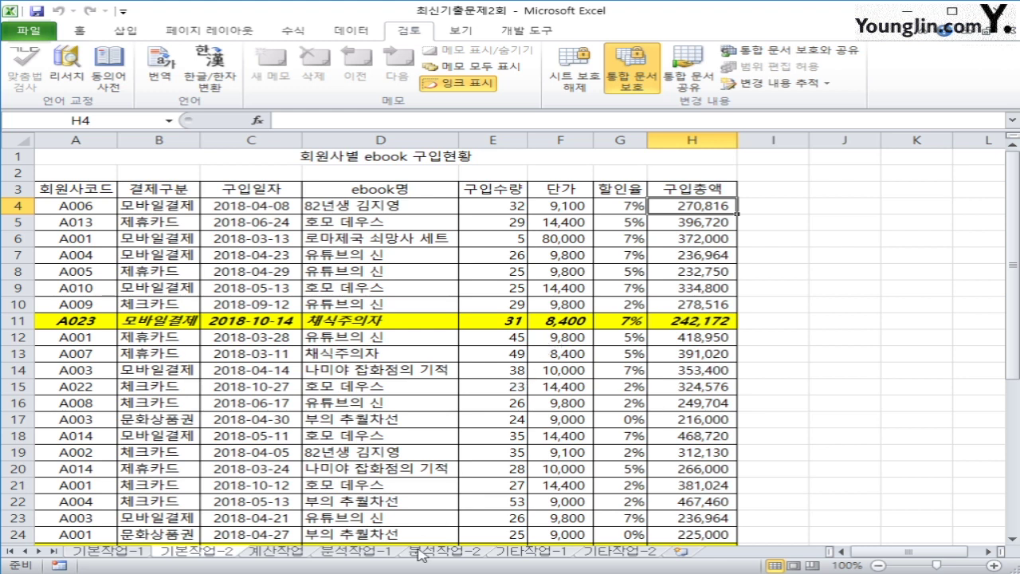
Step: Open the 계산작업 sheet and examine how the 감상시간(분) and 환산 columns of 표1 relate
{"action": "left_click", "coordinate": [281, 554]}
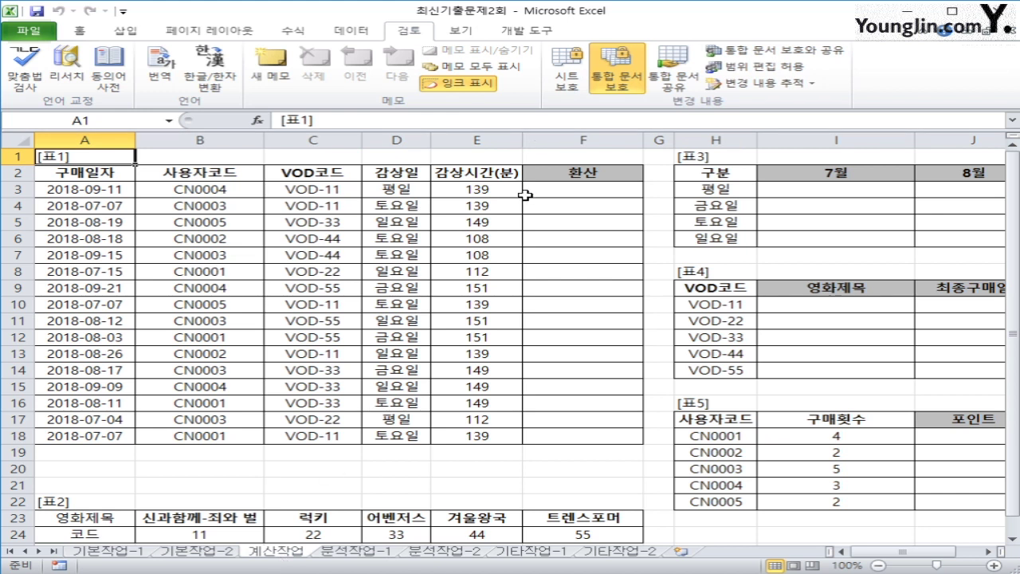
{"action": "left_click", "coordinate": [565, 186]}
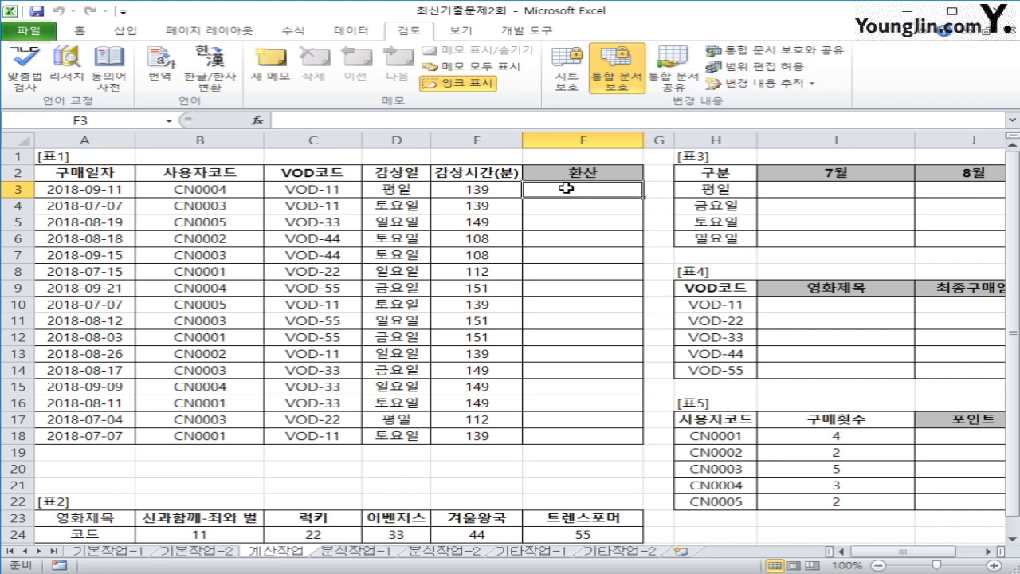
{"action": "left_click", "coordinate": [507, 190]}
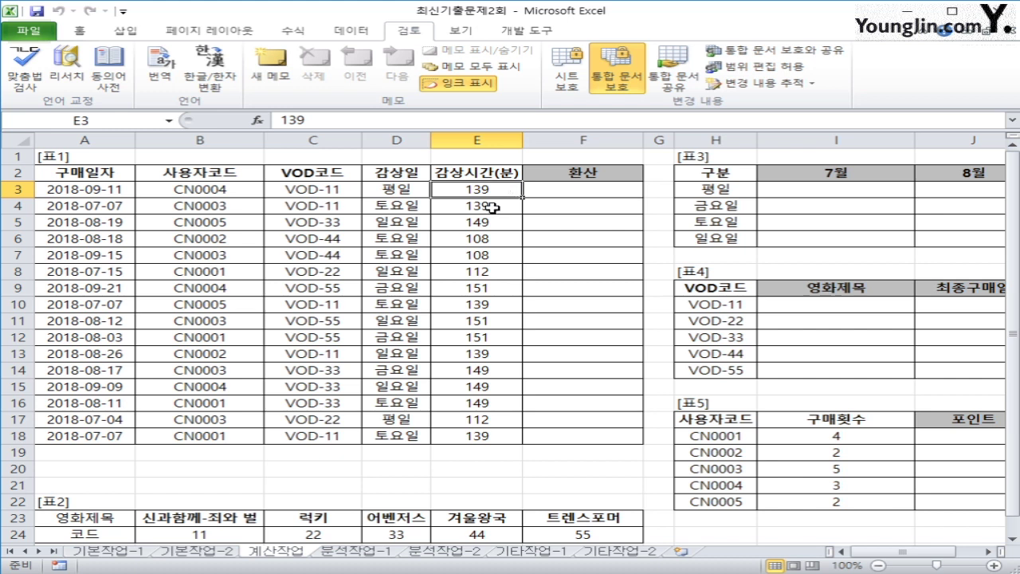
{"action": "left_click", "coordinate": [558, 188]}
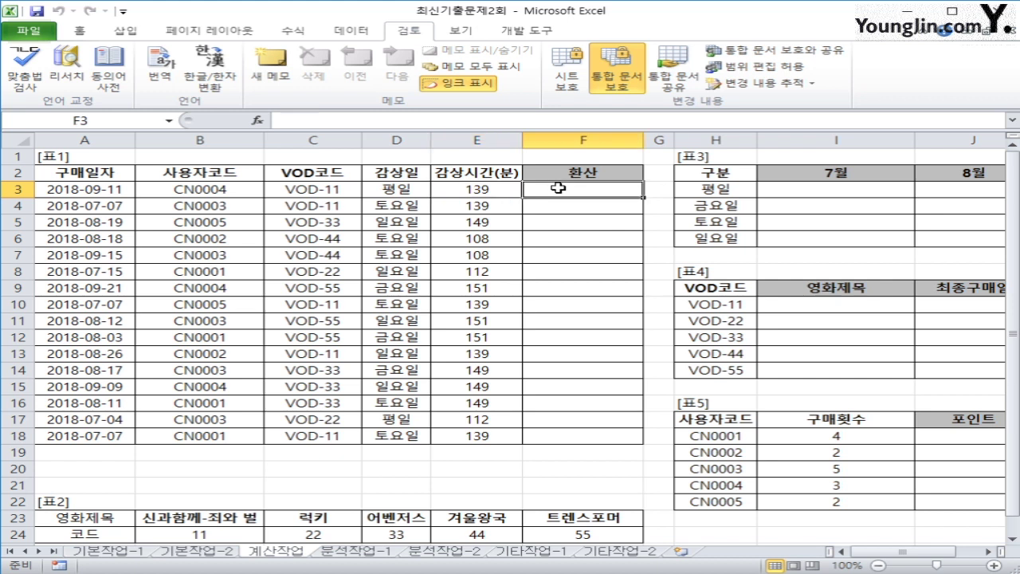
{"action": "left_click", "coordinate": [492, 191]}
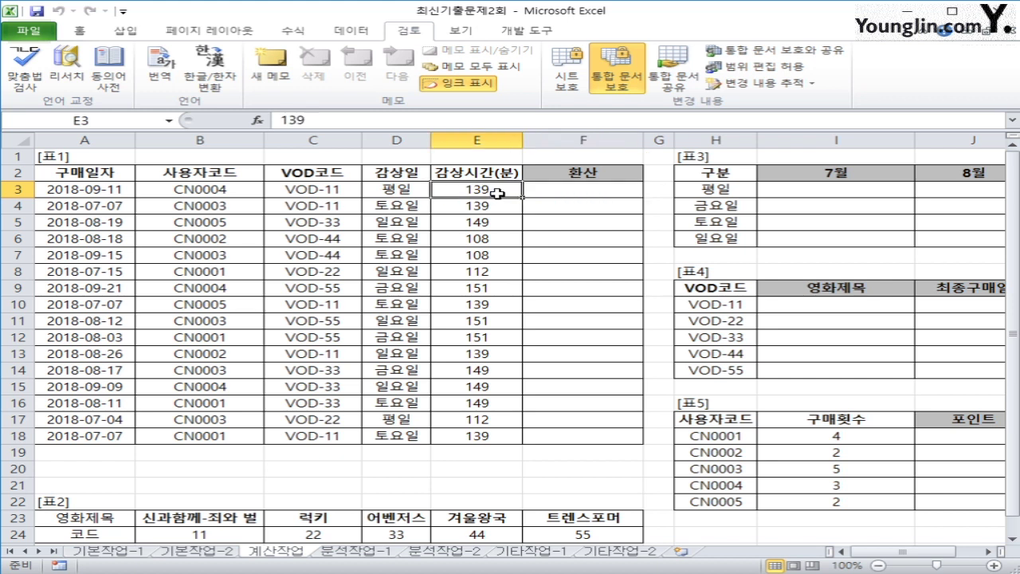
{"action": "left_click", "coordinate": [498, 227]}
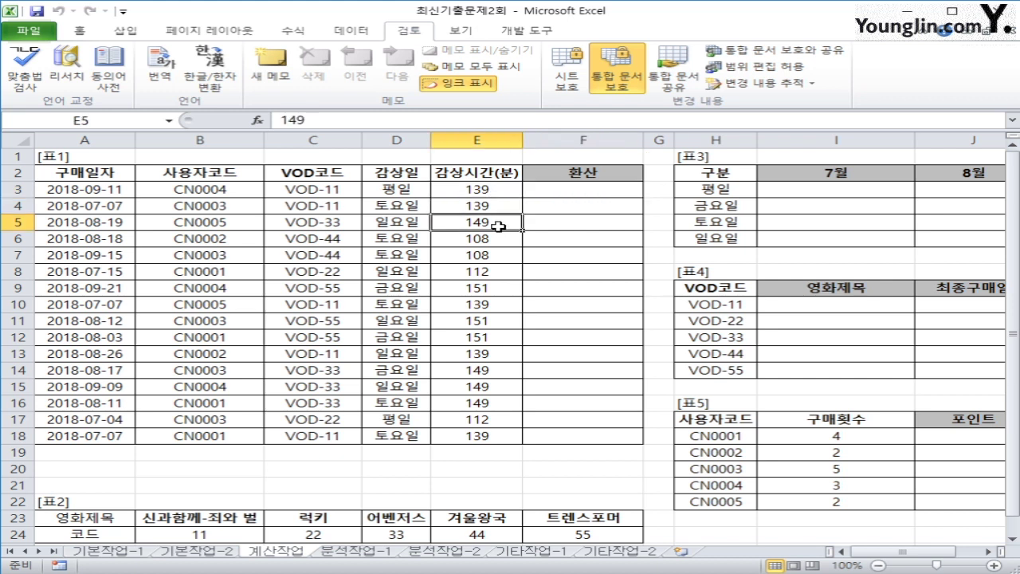
{"action": "left_click", "coordinate": [556, 223]}
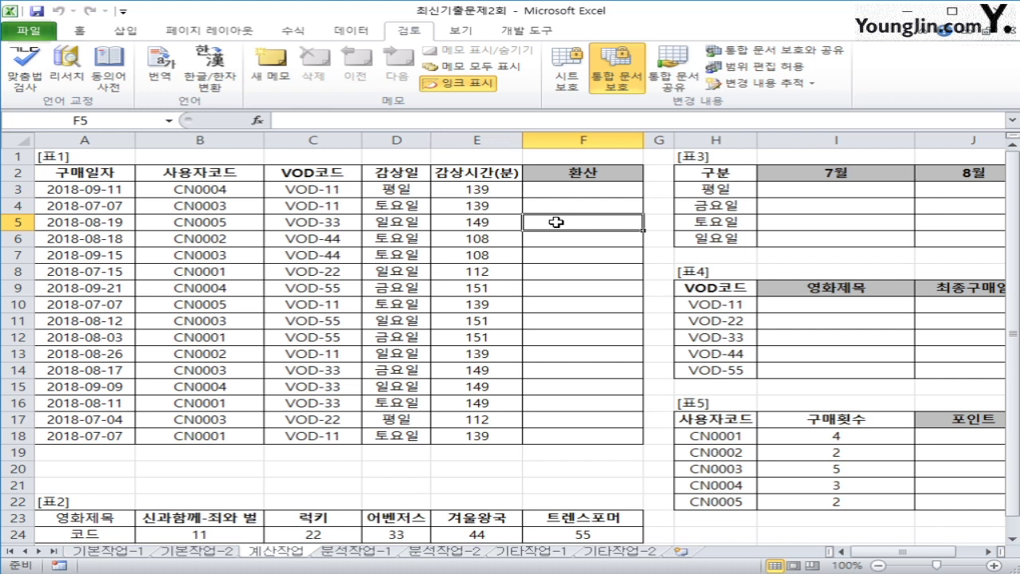
Step: Start the 환산 formula in F3 with an IF function testing whether the viewing time is under 140, as =if(E3<140
{"action": "left_click", "coordinate": [551, 190]}
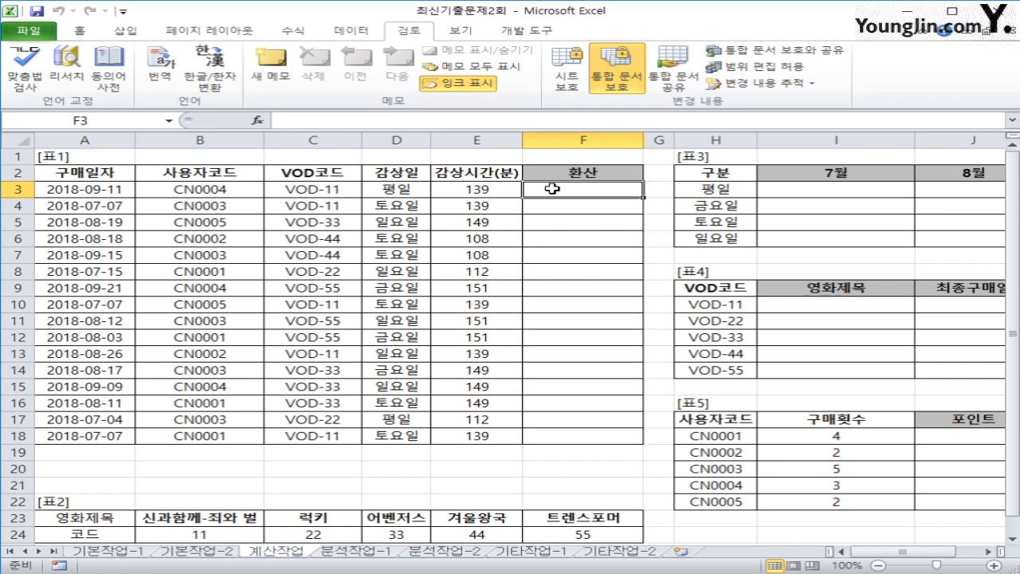
{"action": "type", "text": "="}
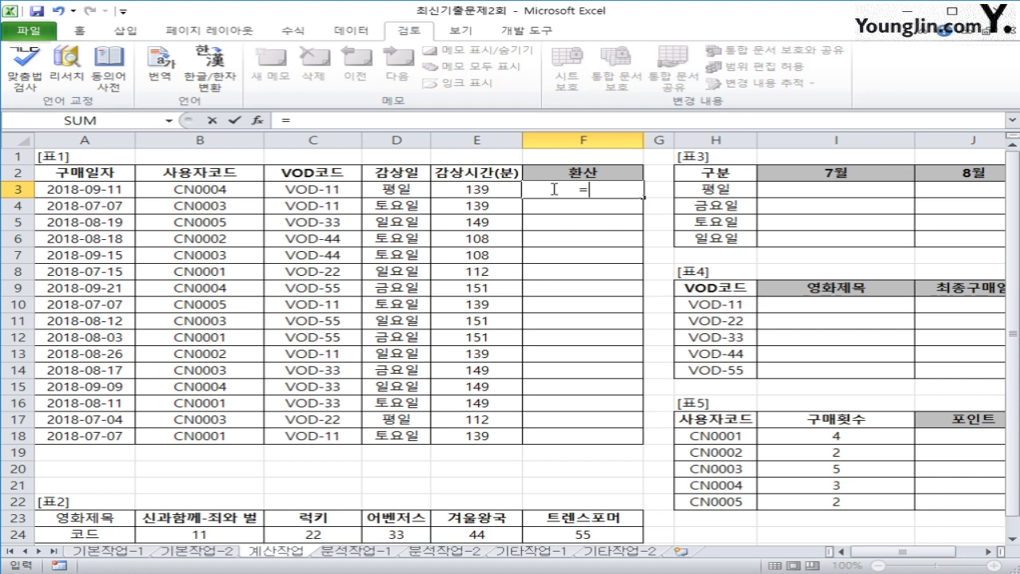
{"action": "type", "text": "ㅣ"}
{"action": "key", "text": "BackSpace"}
{"action": "key", "text": "Hangul"}
{"action": "type", "text": "if"}
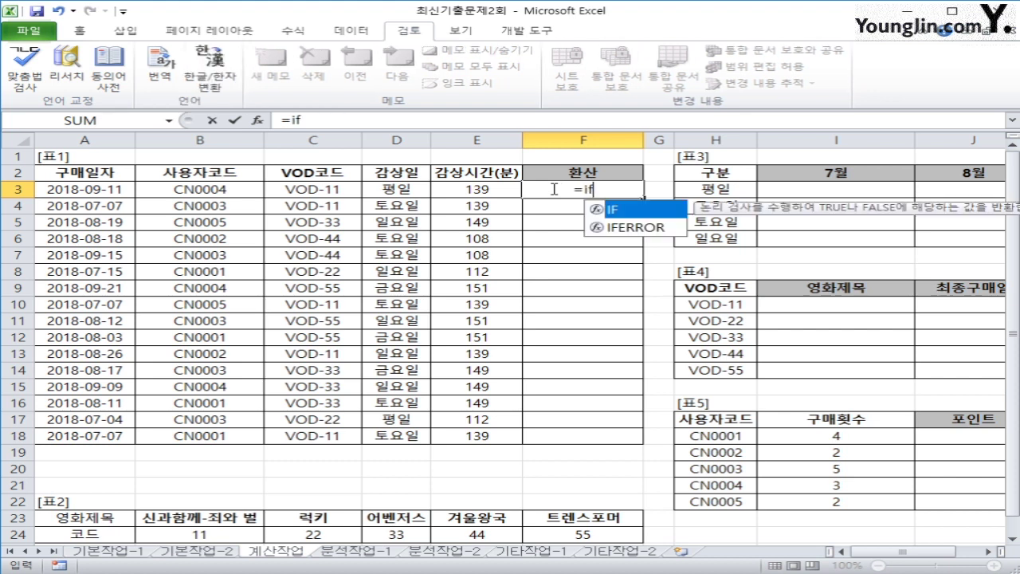
{"action": "type", "text": "("}
{"action": "key", "text": "Left"}
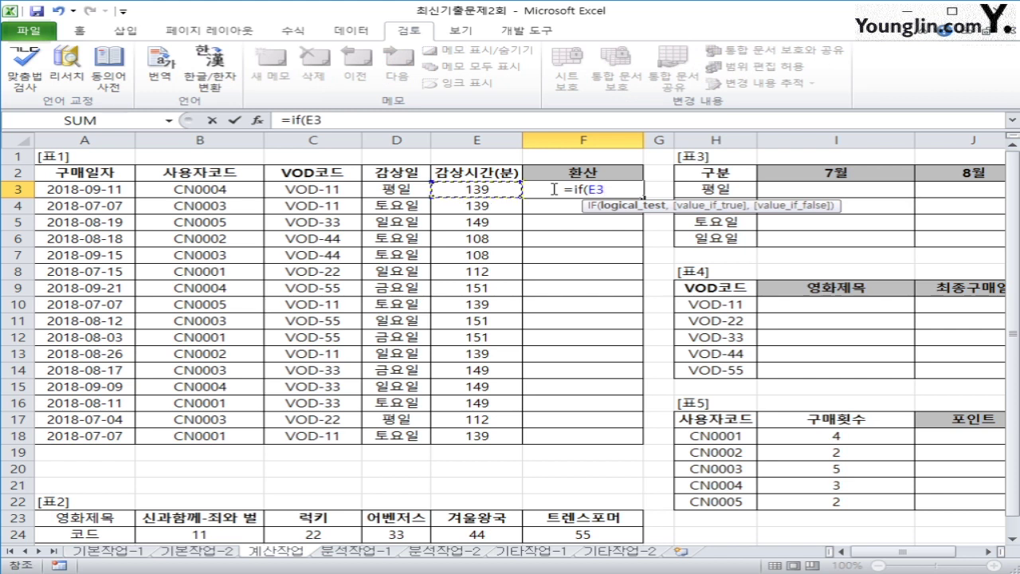
{"action": "type", "text": "<140"}
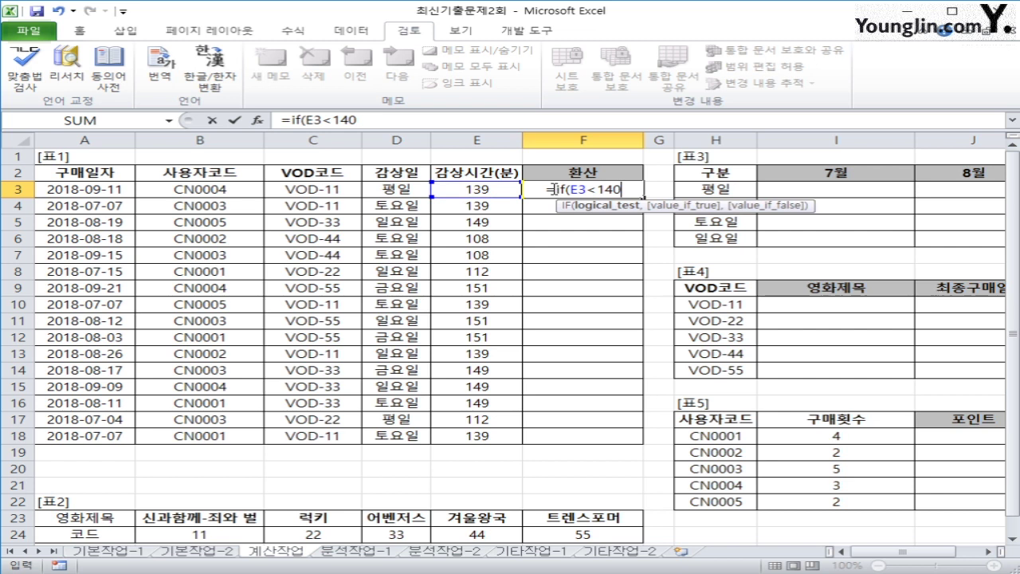
Step: For the IF's true value, start a TEXT function whose value is the minutes converted to rounded-up hours, ROUNDUP(E3/60,0)
{"action": "type", "text": ","}
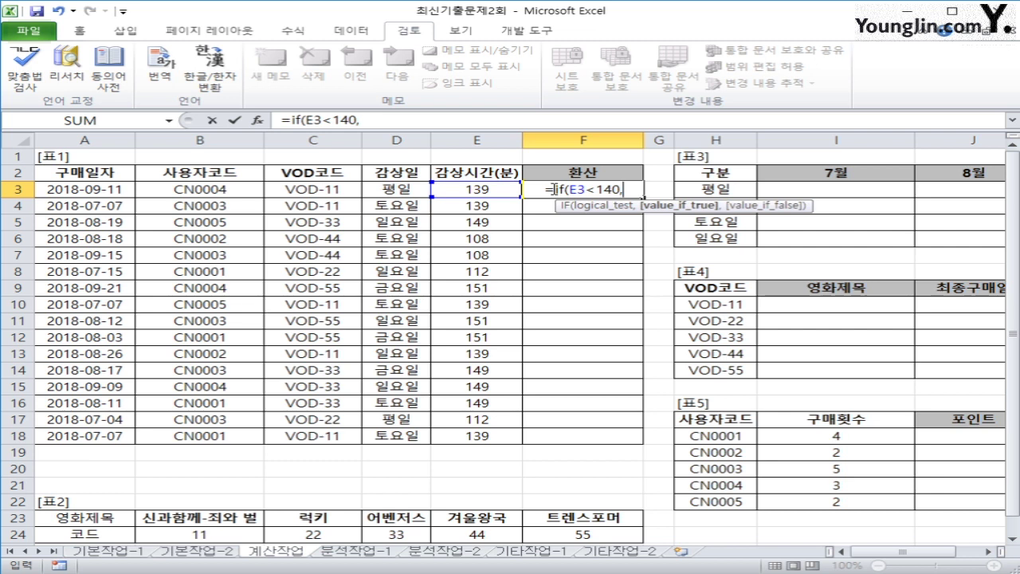
{"action": "type", "text": "text"}
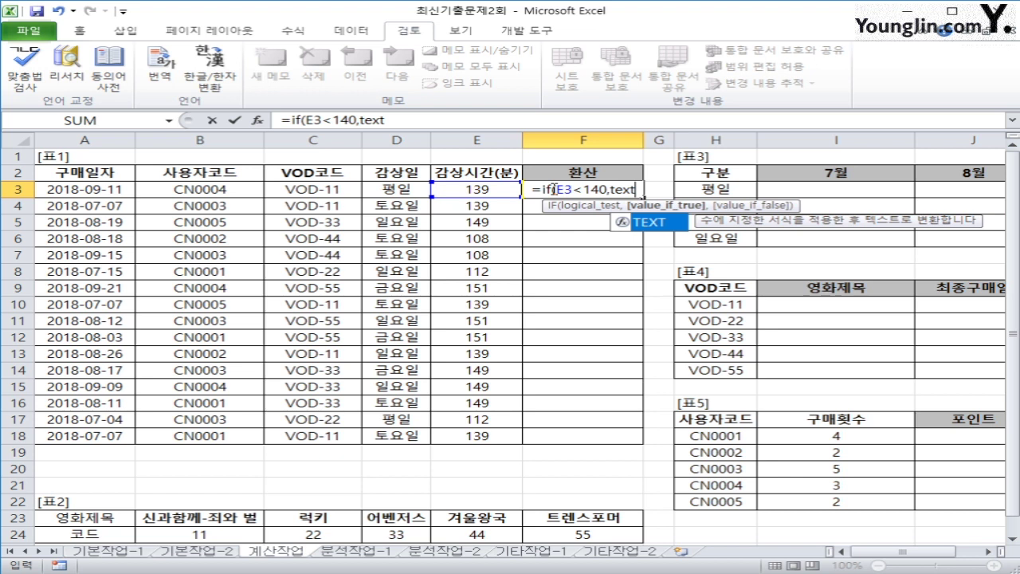
{"action": "type", "text": "("}
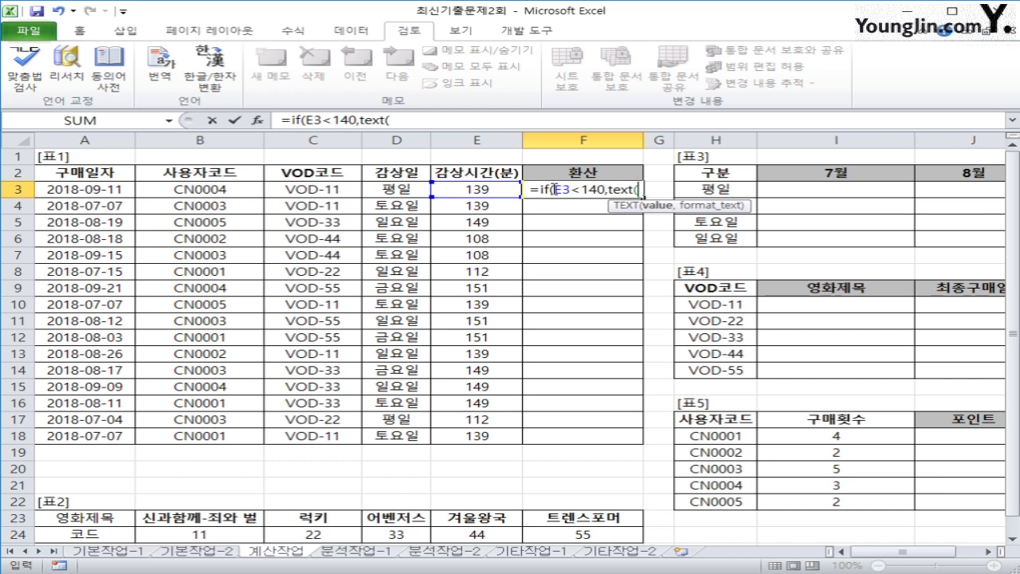
{"action": "type", "text": "rou"}
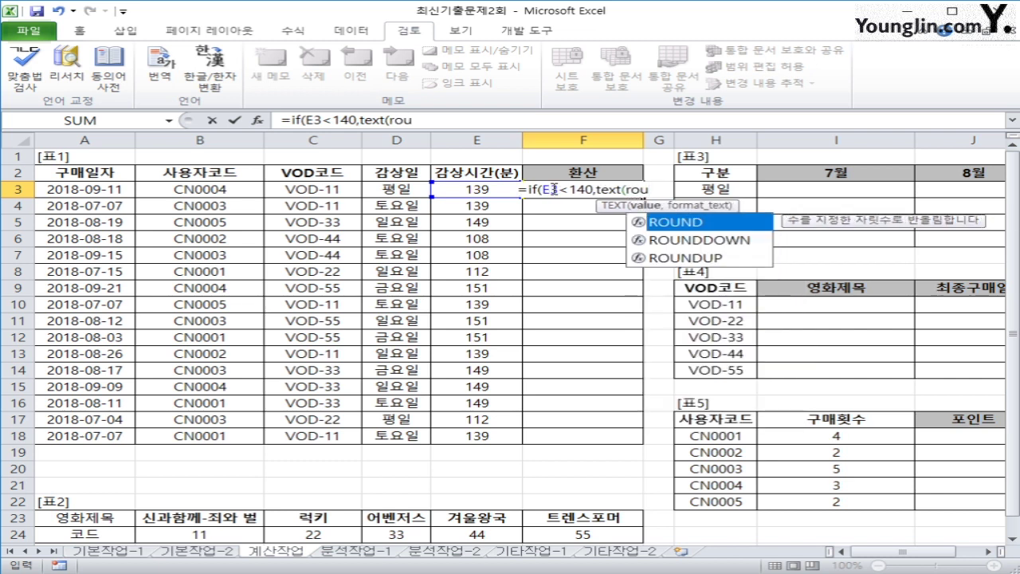
{"action": "key", "text": "Down"}
{"action": "key", "text": "Down"}
{"action": "key", "text": "Tab"}
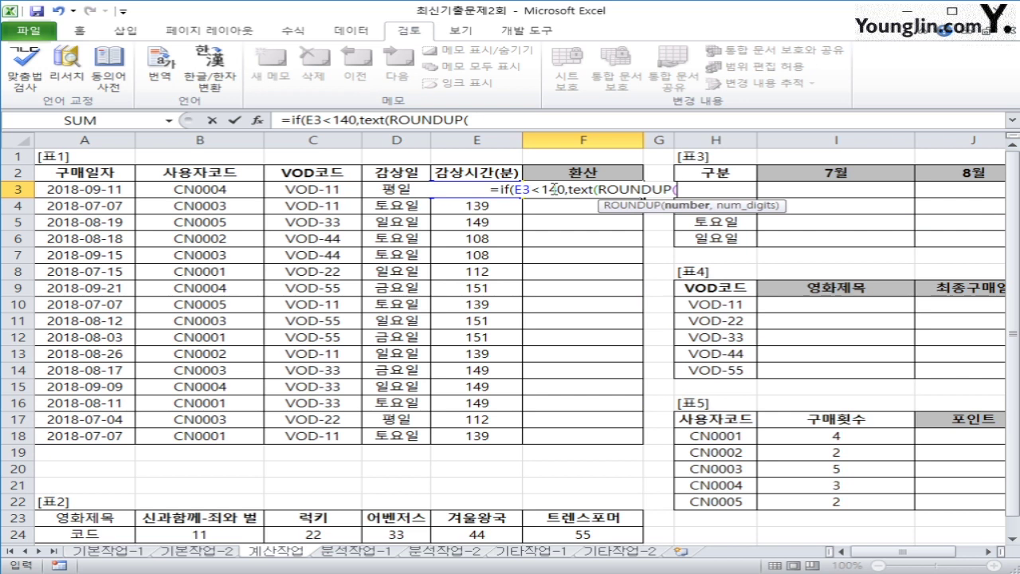
{"action": "key", "text": "Left"}
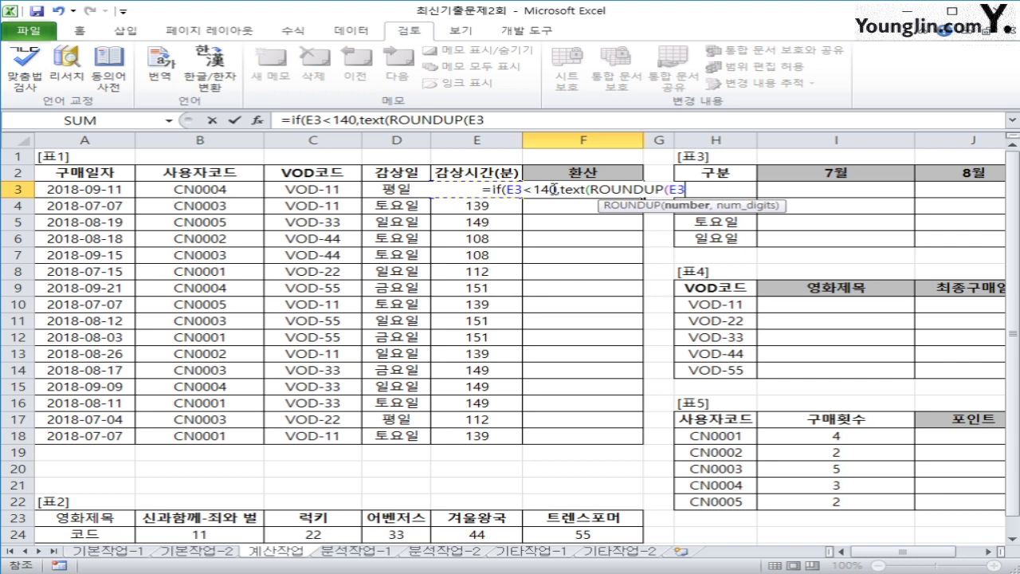
{"action": "type", "text": "/"}
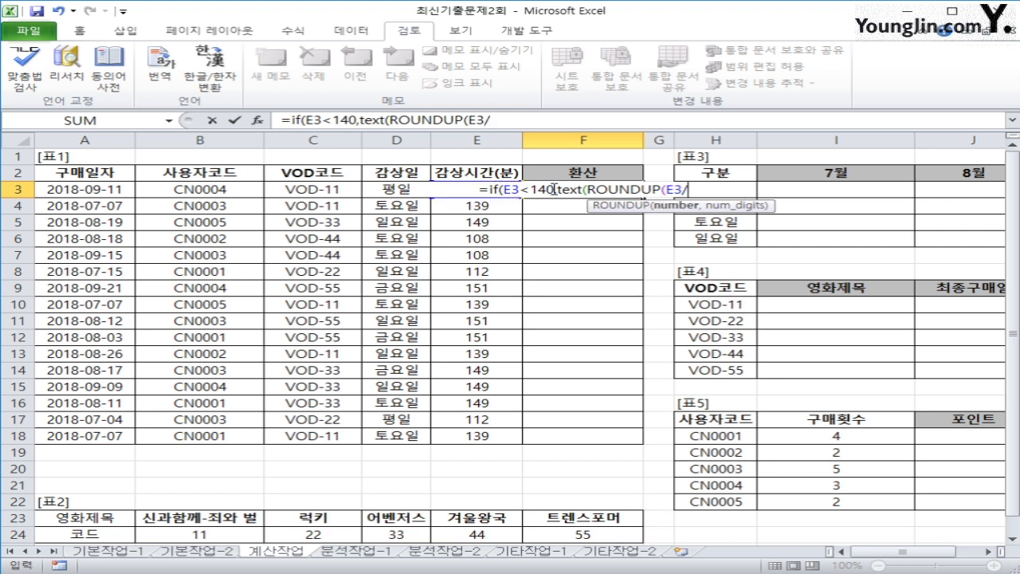
{"action": "type", "text": "60"}
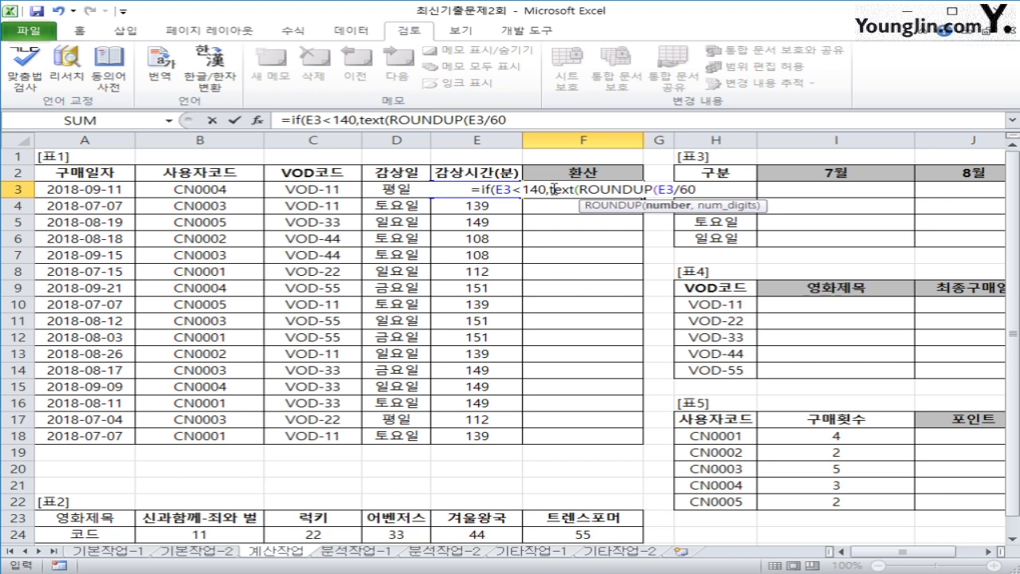
{"action": "type", "text": ","}
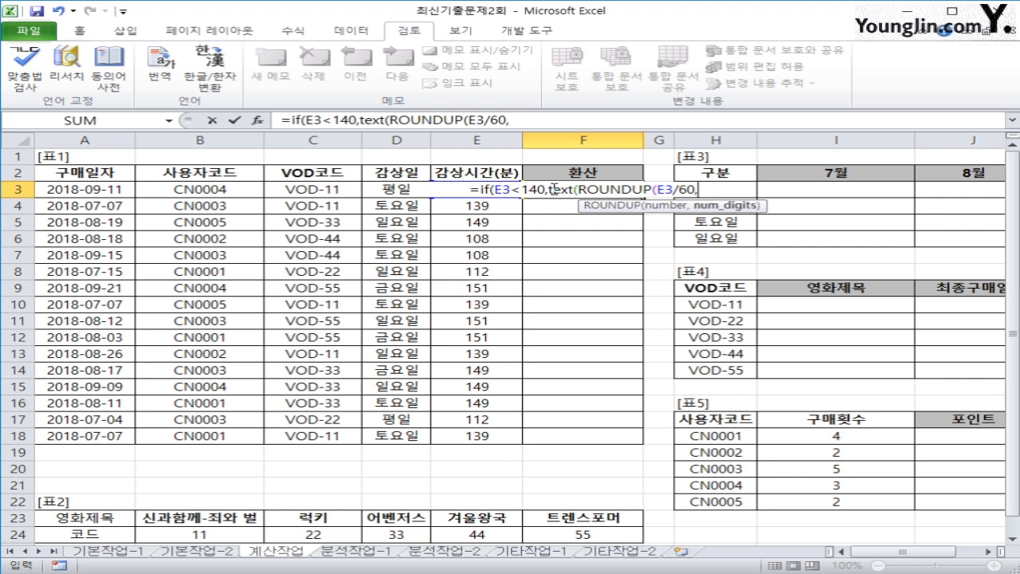
{"action": "type", "text": "0"}
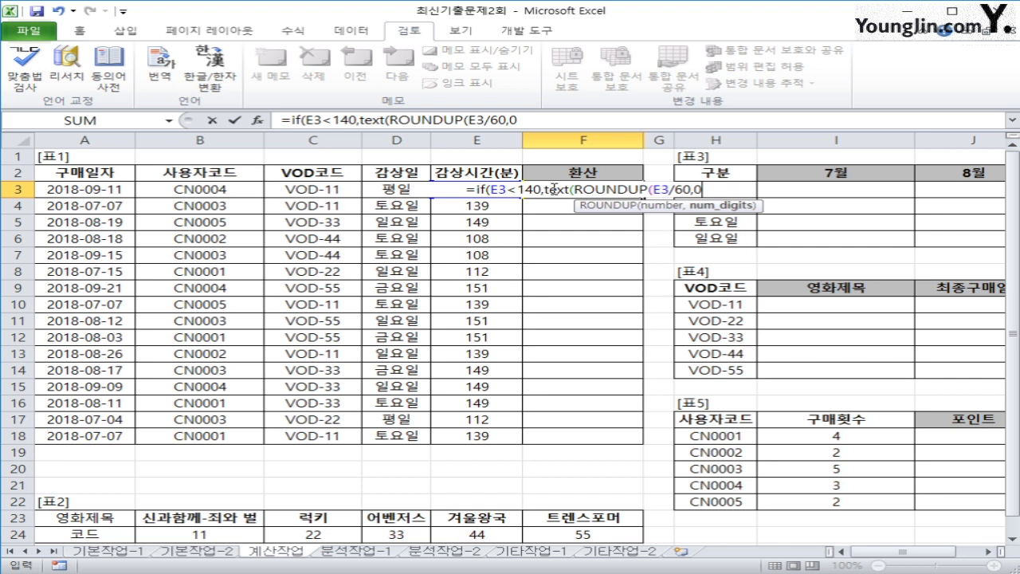
{"action": "type", "text": ")"}
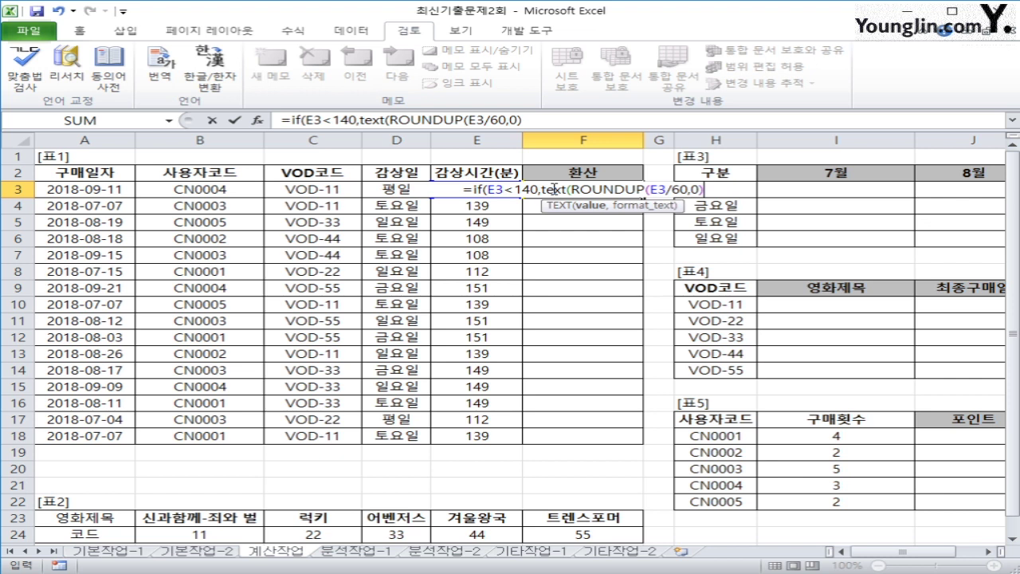
Step: Give the TEXT function the format "0시간" and close it
{"action": "type", "text": ","}
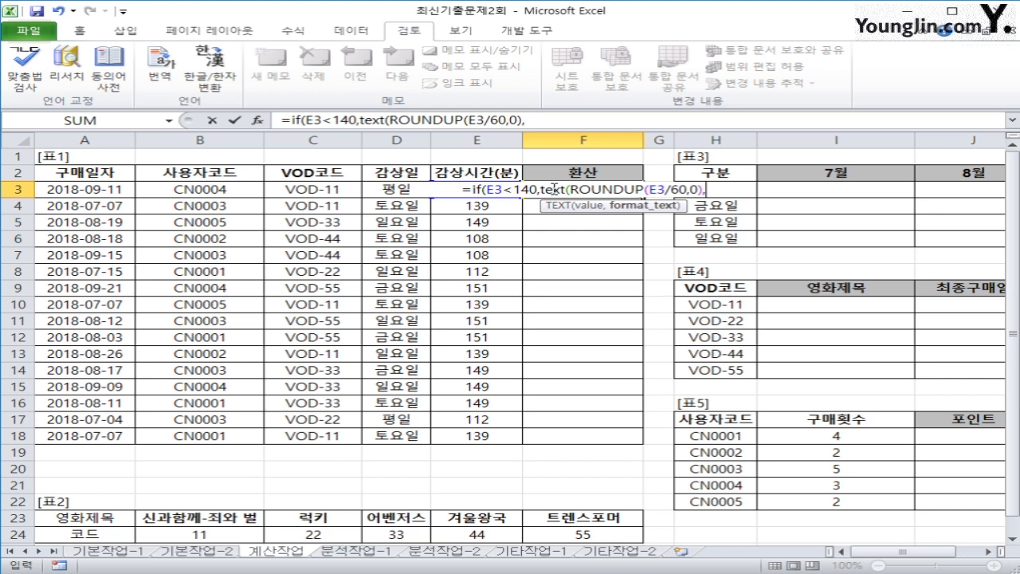
{"action": "type", "text": "\""}
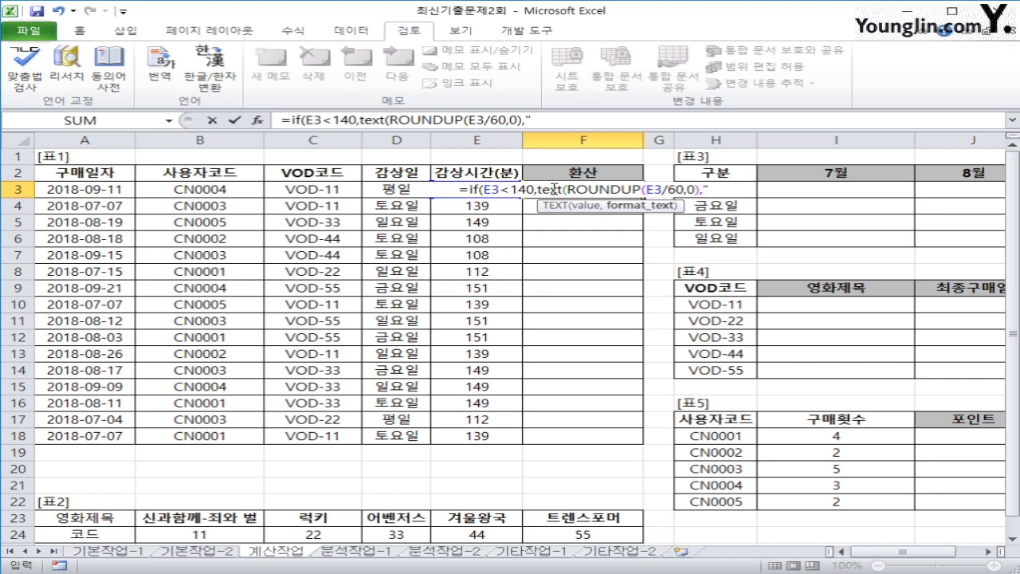
{"action": "type", "text": "0"}
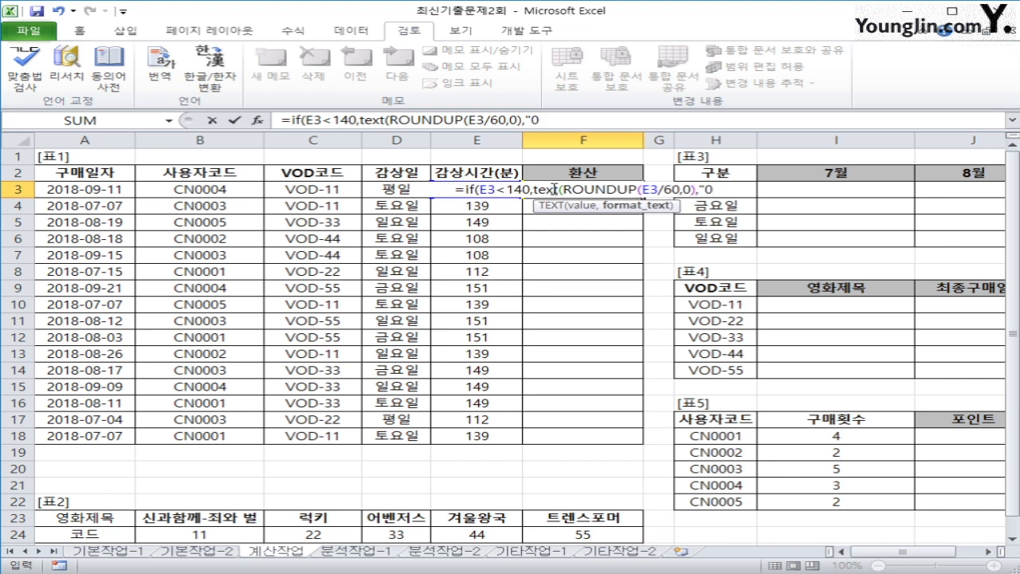
{"action": "type", "text": "t"}
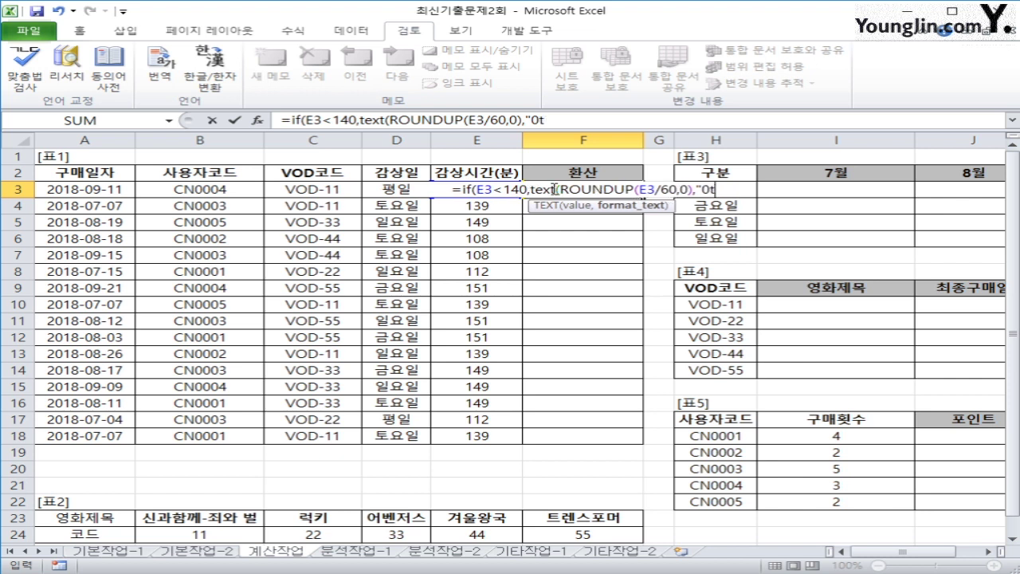
{"action": "key", "text": "BackSpace"}
{"action": "key", "text": "Hangul"}
{"action": "type", "text": "시간"}
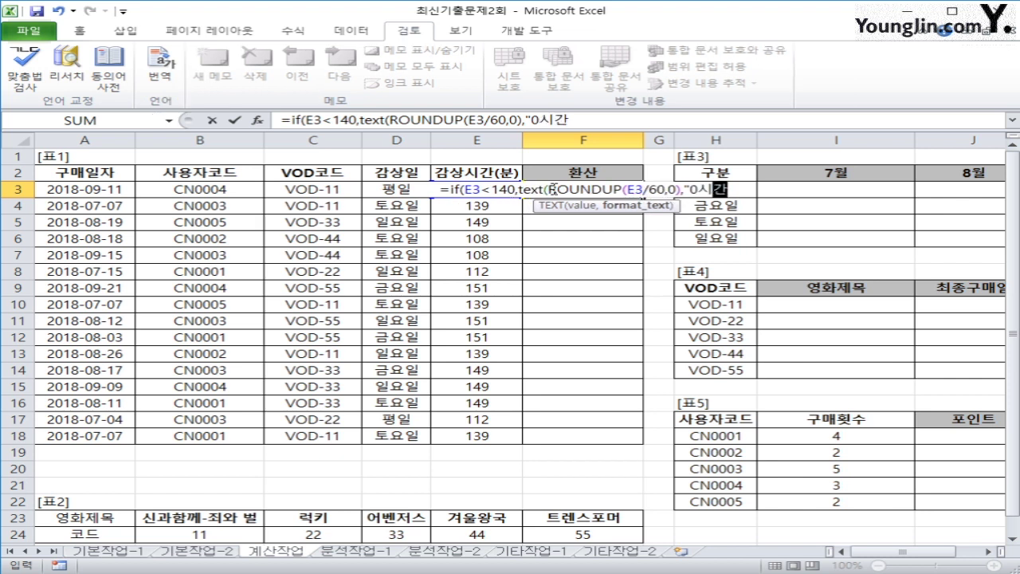
{"action": "type", "text": "\""}
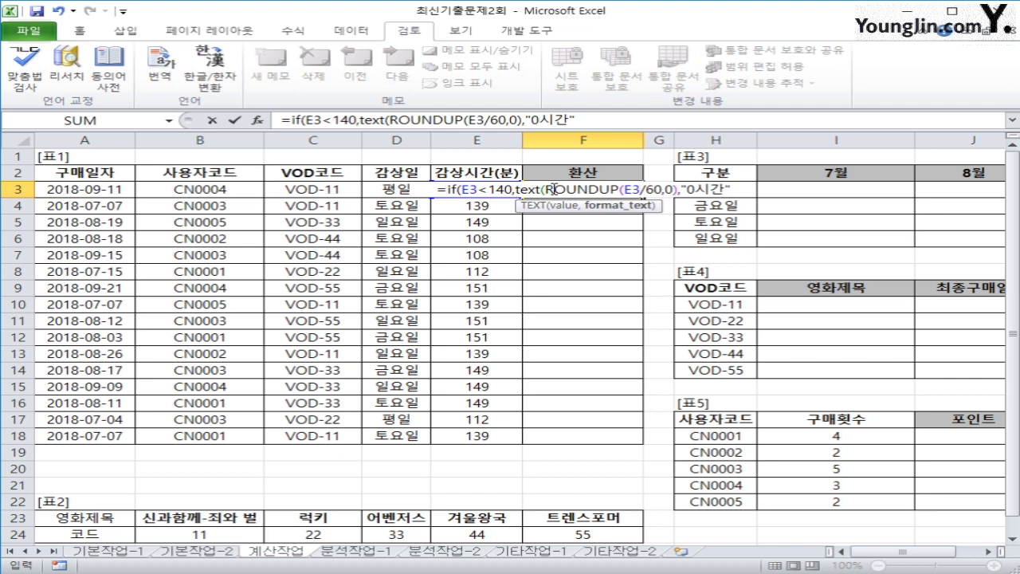
{"action": "type", "text": ")"}
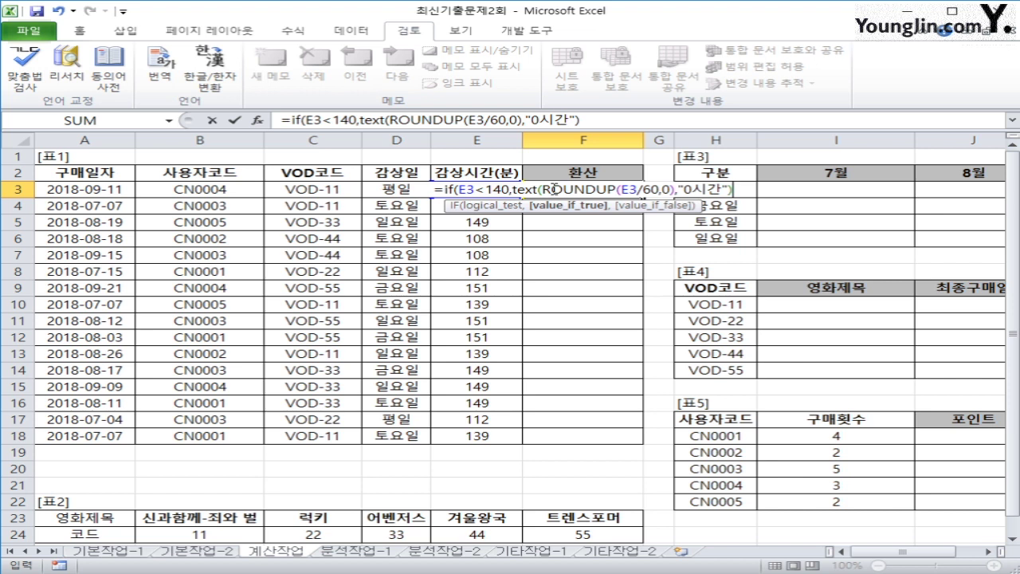
Step: For the IF's false value, start a second TEXT function whose value is the minutes minus their remainder, E3-mod(E3,60)
{"action": "type", "text": ","}
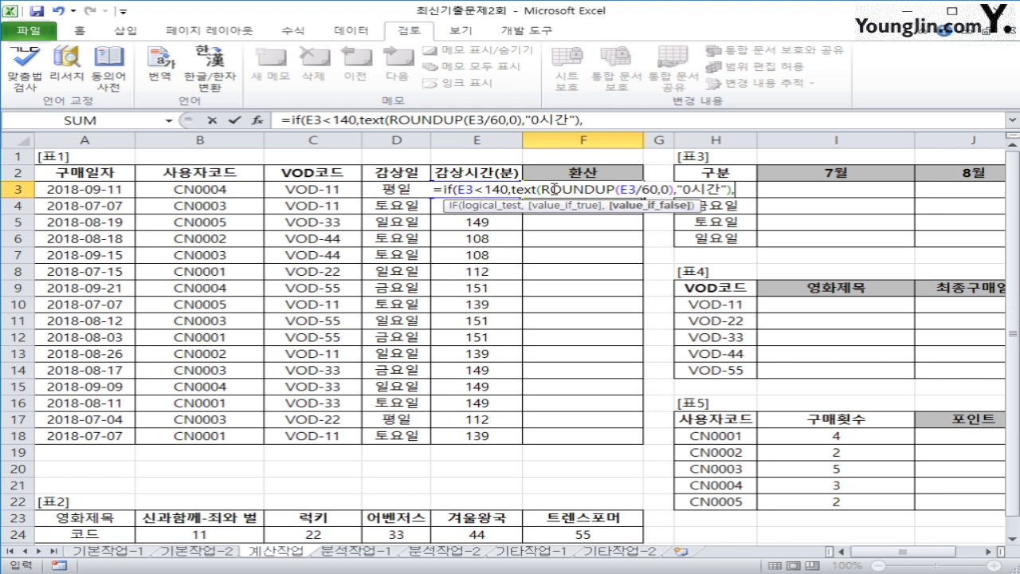
{"action": "type", "text": "ㅅ"}
{"action": "key", "text": "BackSpace"}
{"action": "type", "text": "text"}
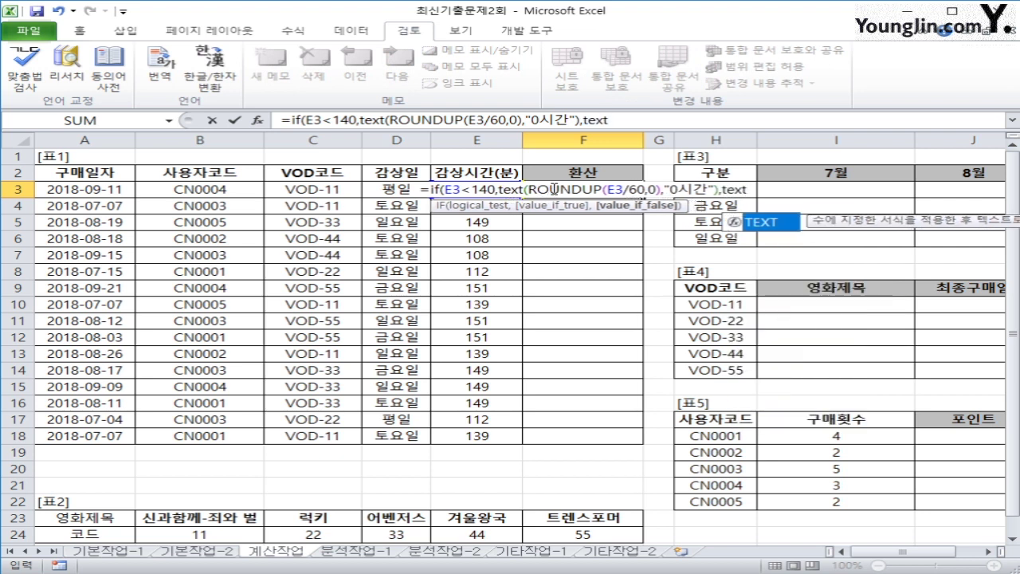
{"action": "key", "text": "Tab"}
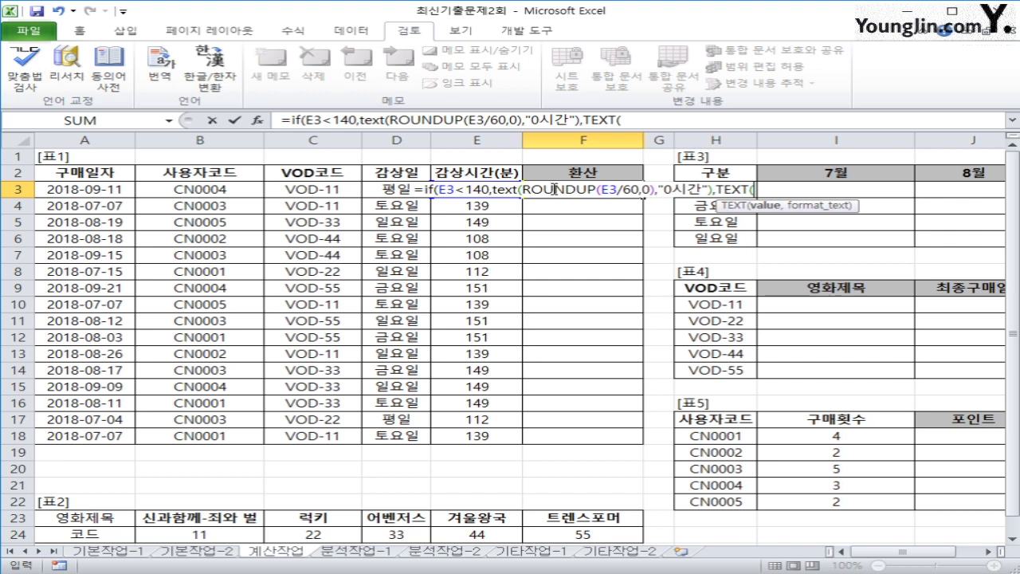
{"action": "key", "text": "Left"}
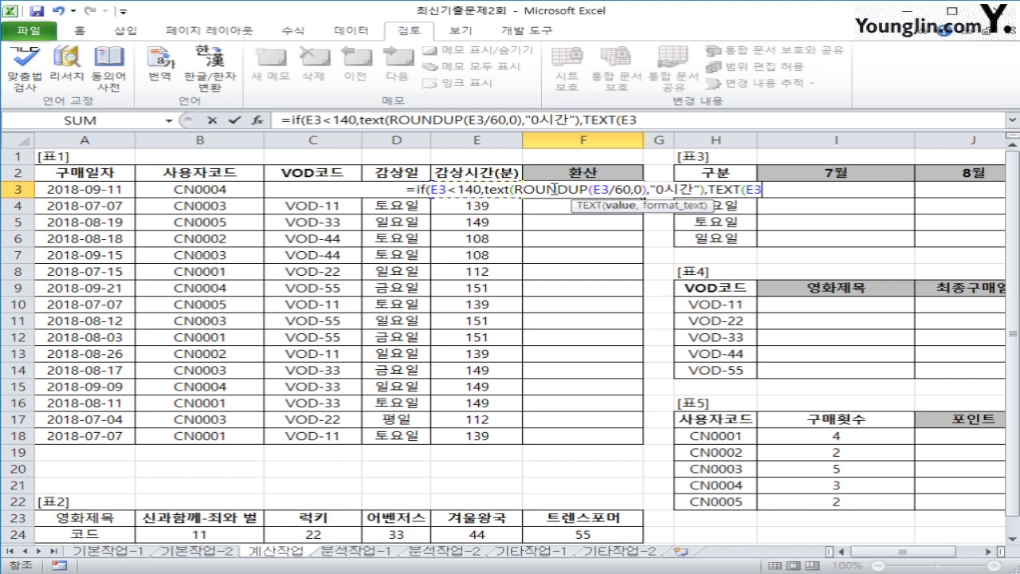
{"action": "type", "text": "-"}
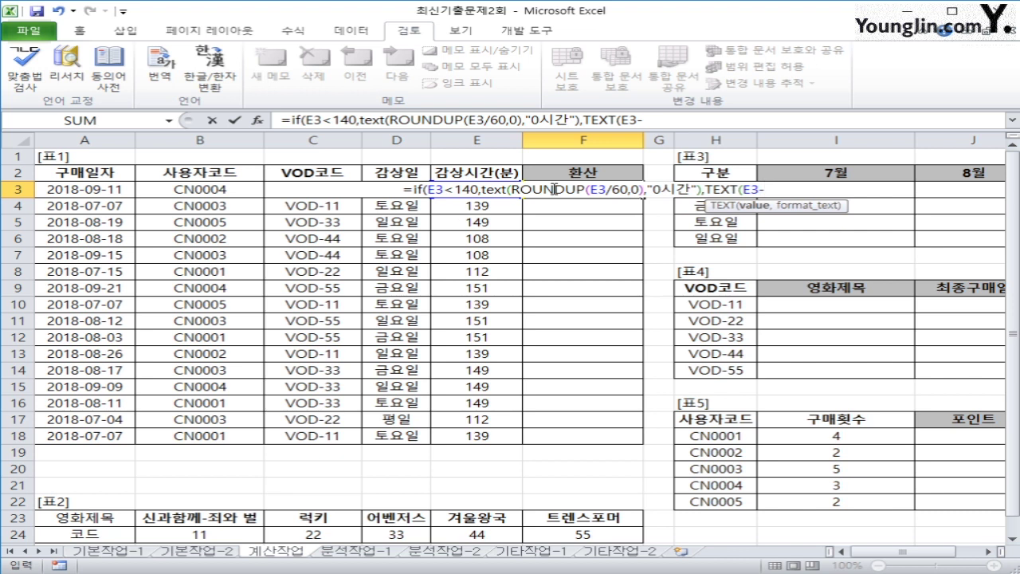
{"action": "type", "text": "mod("}
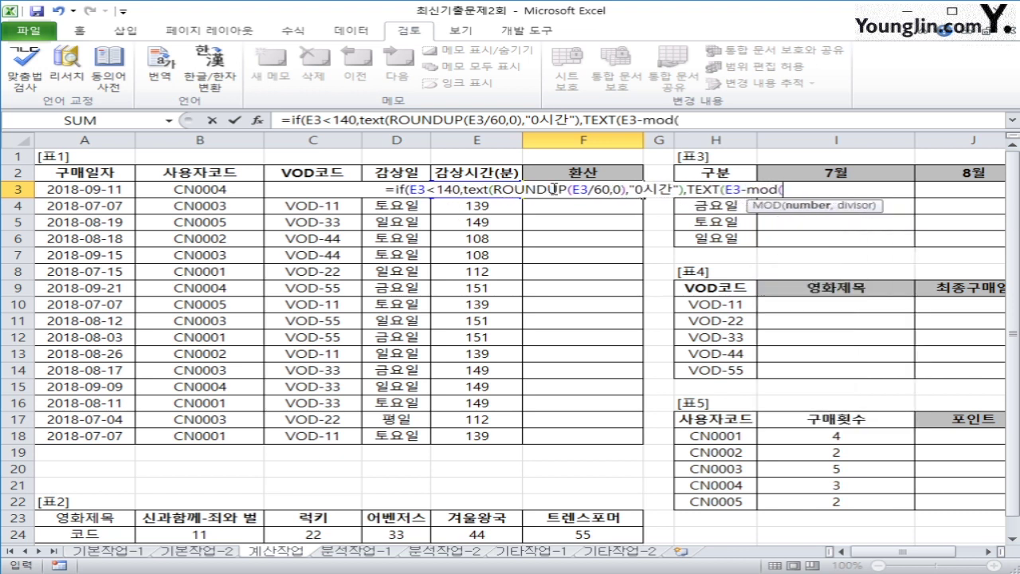
{"action": "key", "text": "Left"}
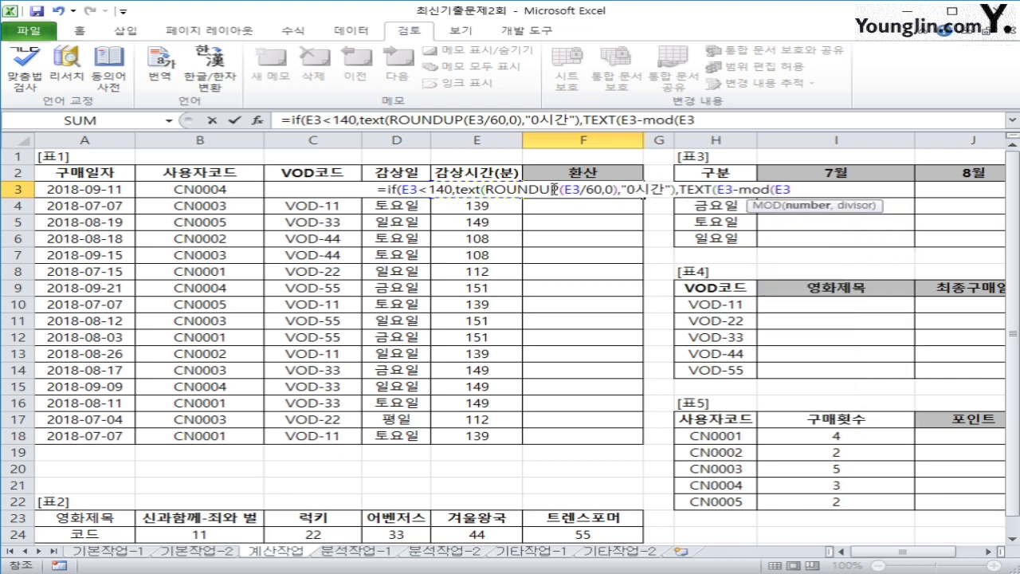
{"action": "type", "text": ","}
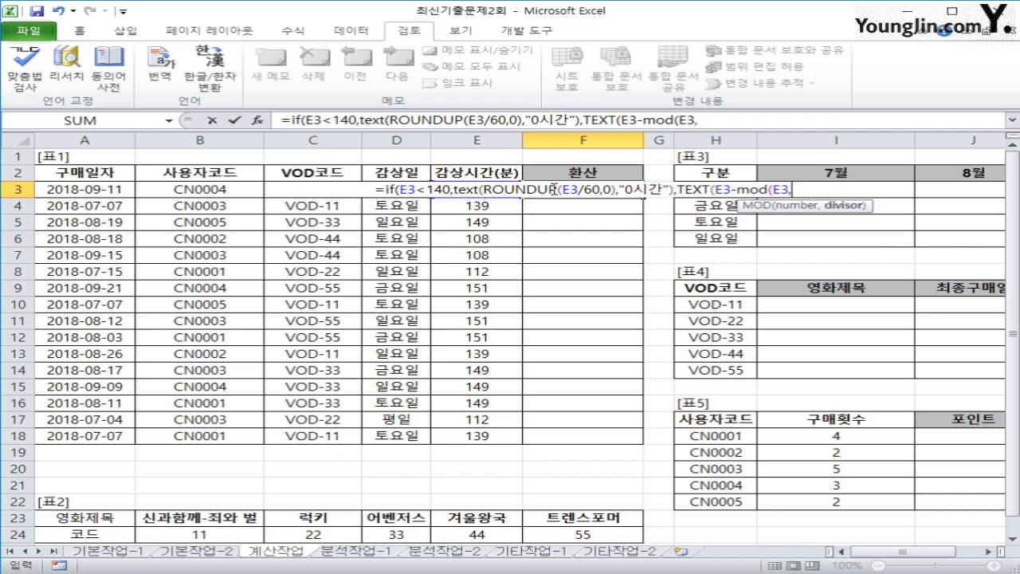
{"action": "type", "text": "60)"}
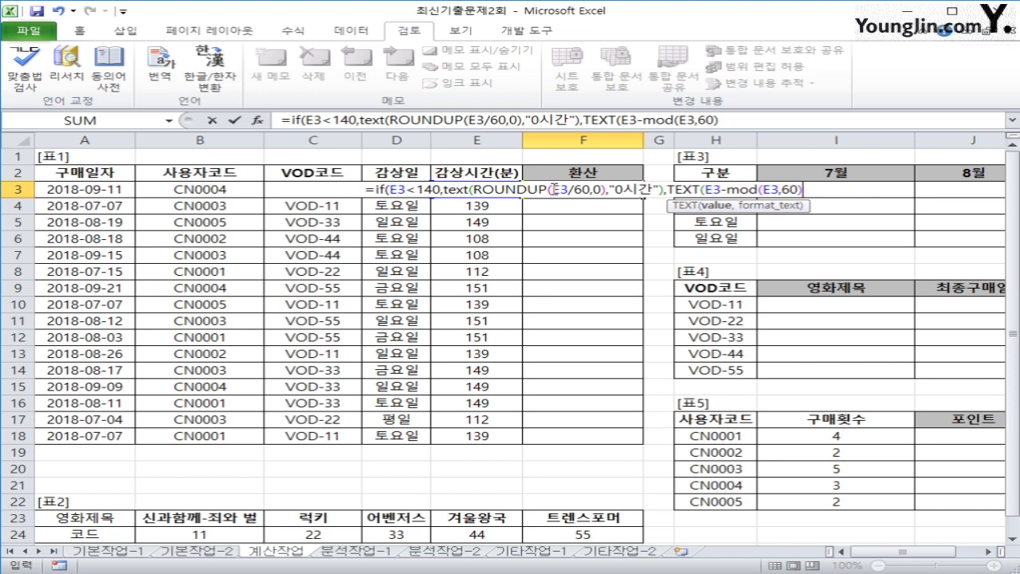
Step: Wrap the subtraction E3-mod(E3,60) in parentheses and divide it by 60 to get whole hours
{"action": "type", "text": ","}
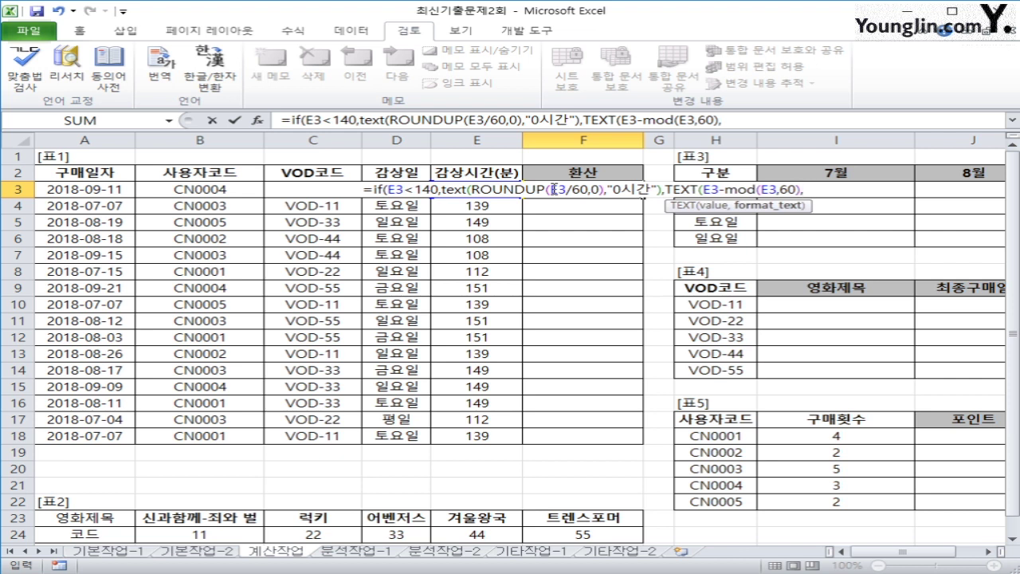
{"action": "key", "text": "BackSpace"}
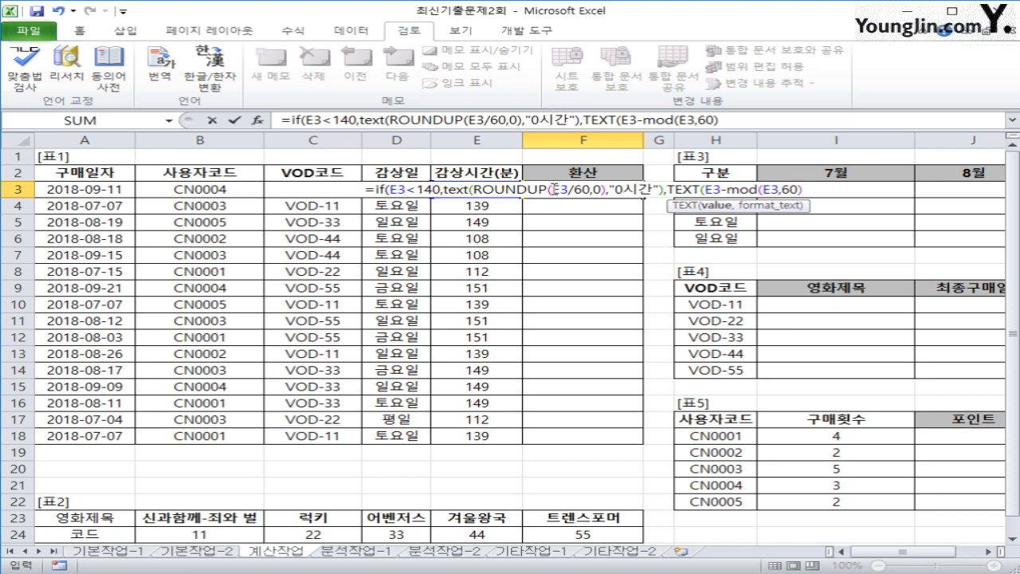
{"action": "type", "text": ")"}
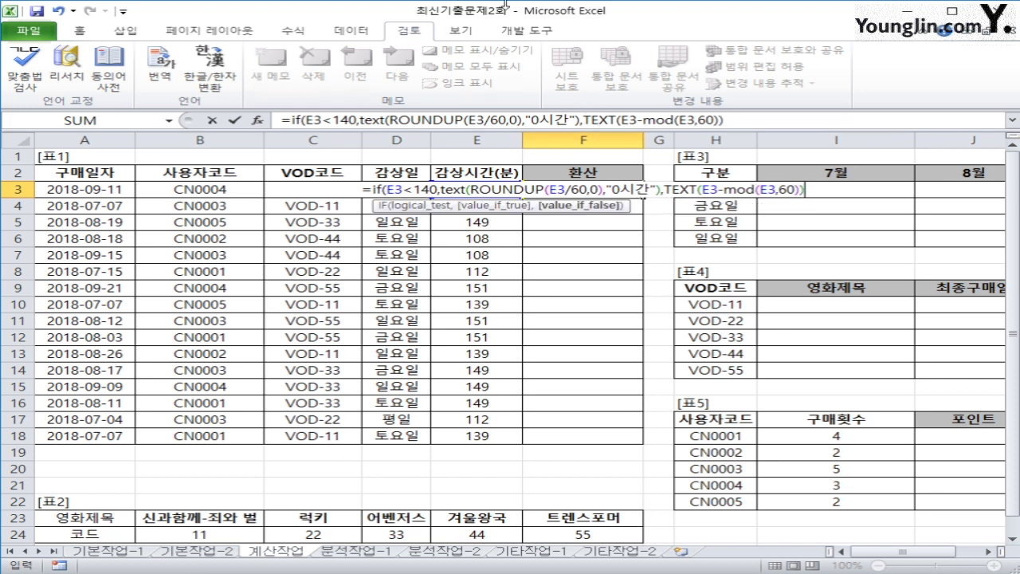
{"action": "left_click", "coordinate": [699, 189]}
{"action": "type", "text": "("}
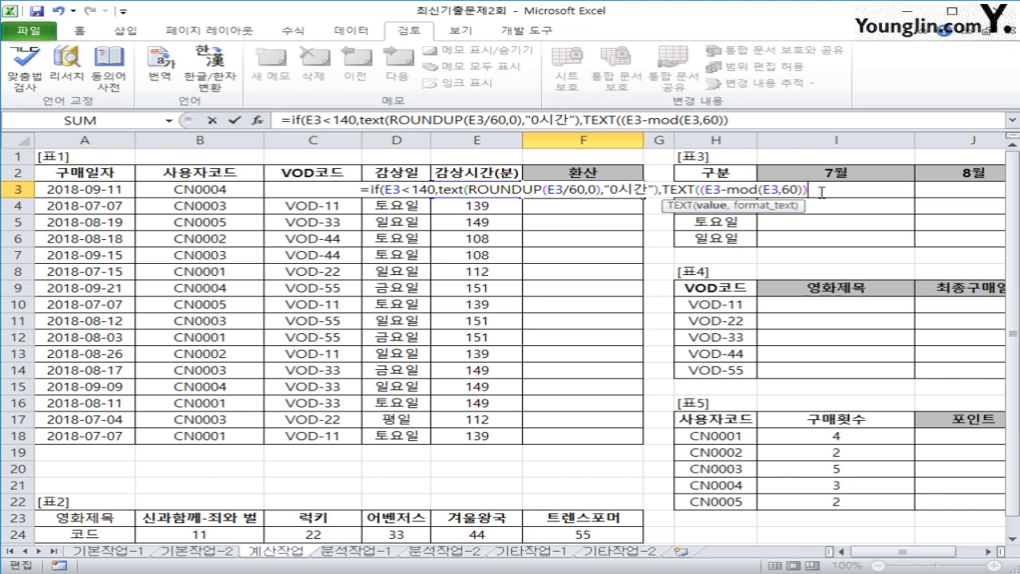
{"action": "type", "text": "/"}
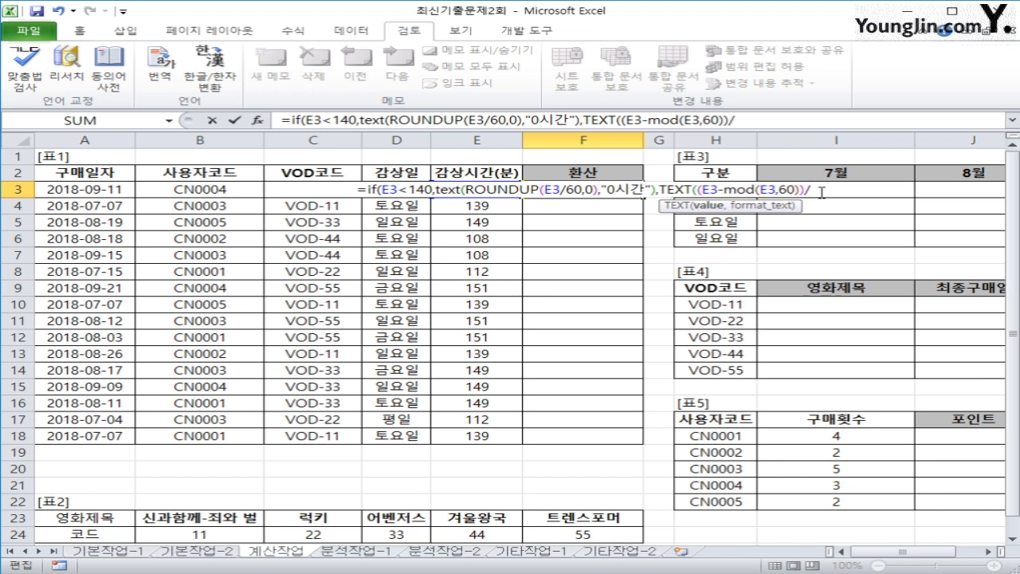
{"action": "type", "text": "60"}
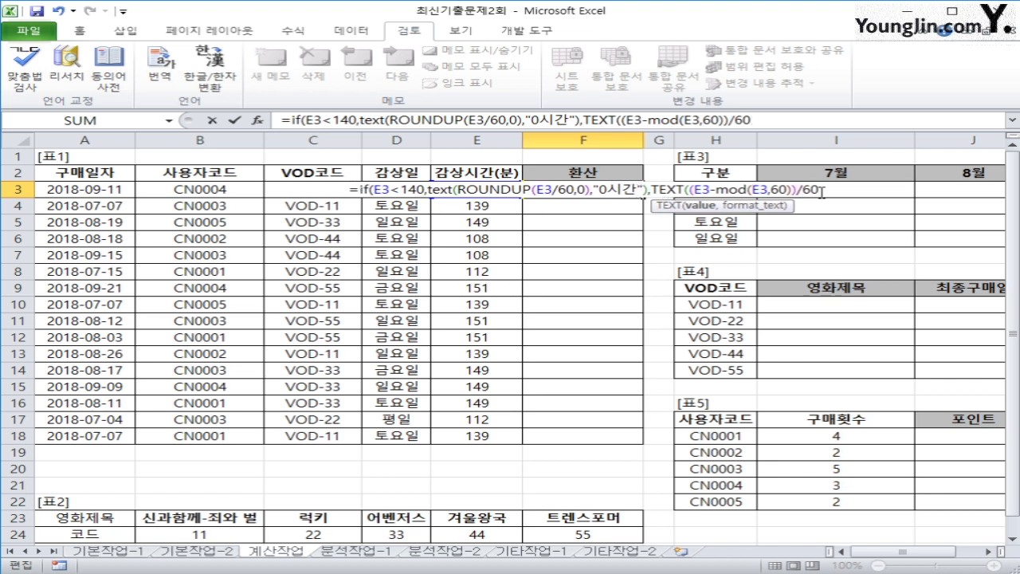
Step: Give the false value's TEXT function the format "0시간" and close it
{"action": "type", "text": ","}
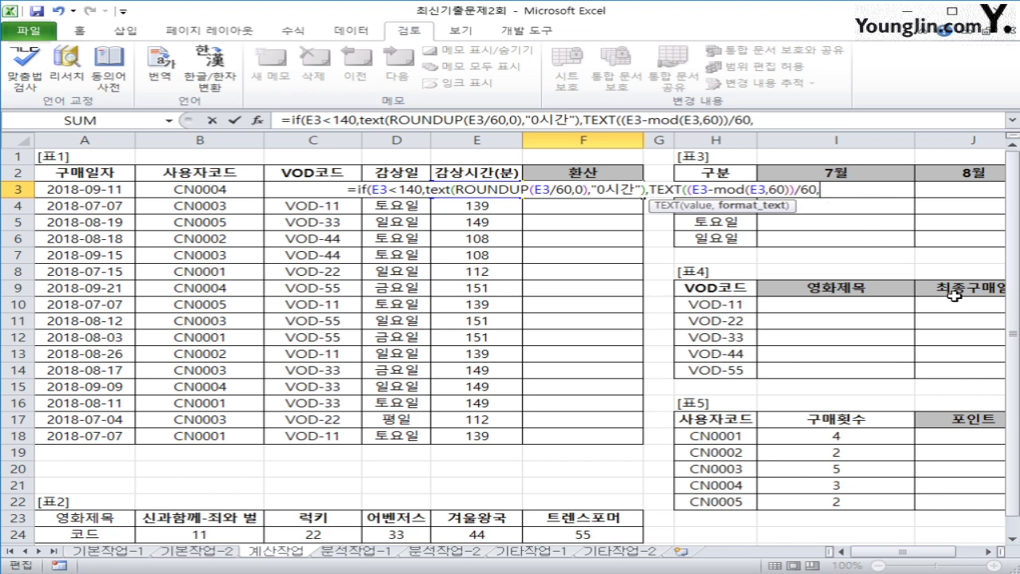
{"action": "type", "text": "\"0"}
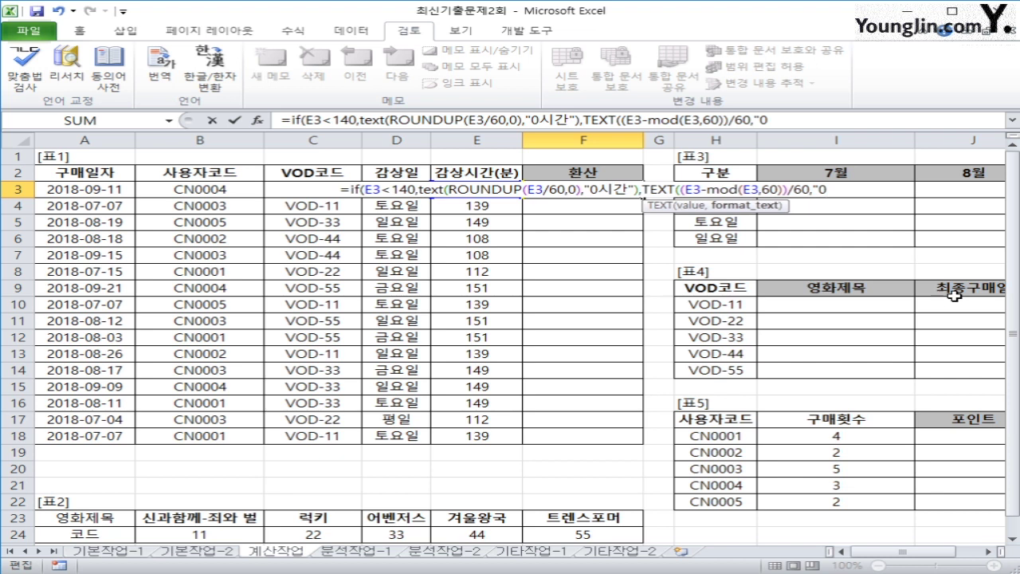
{"action": "type", "text": "시가ㄴ\""}
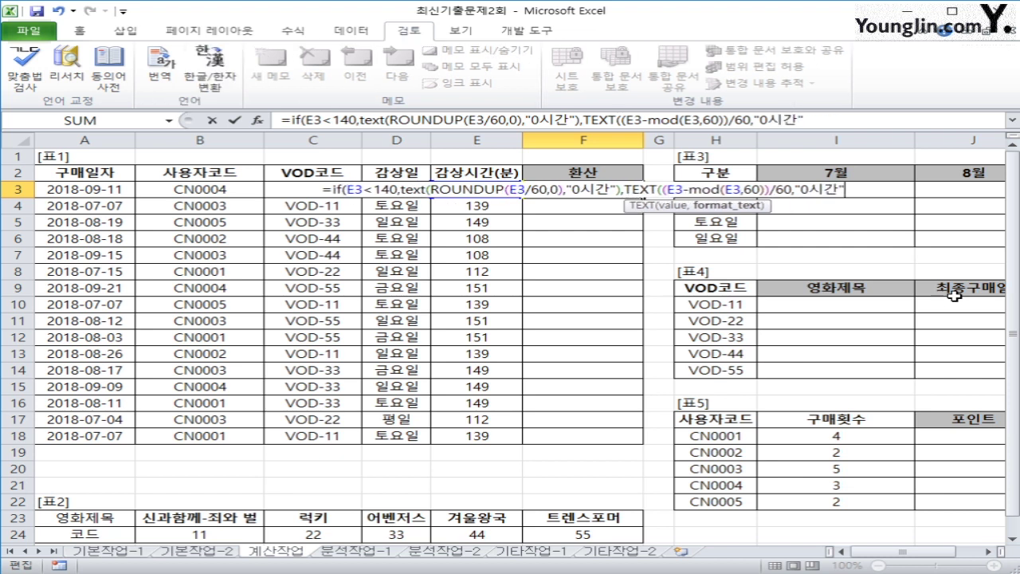
{"action": "type", "text": ")"}
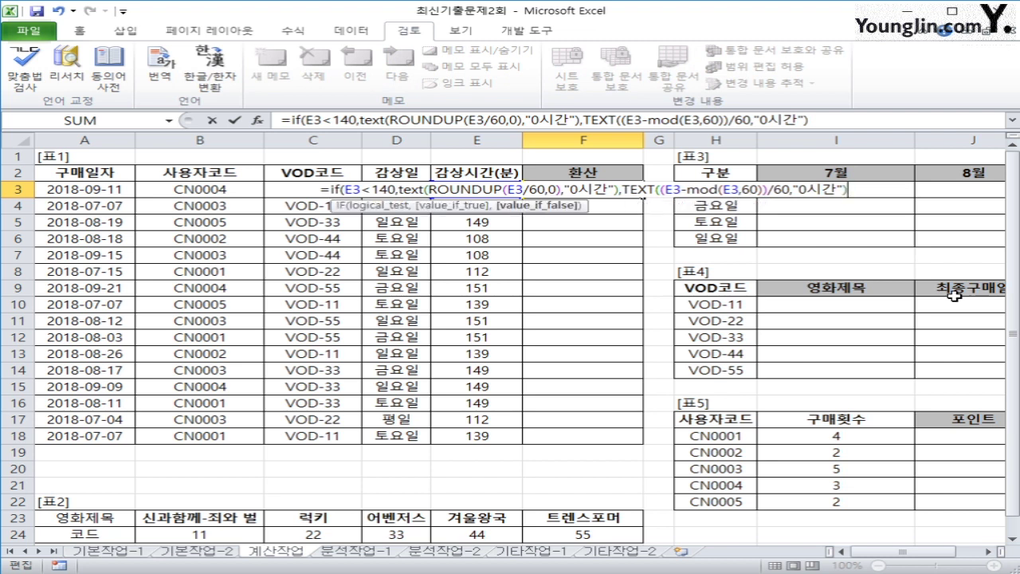
Step: Append with & another TEXT function whose value is the leftover minutes, mod(e3,60)
{"action": "type", "text": "&"}
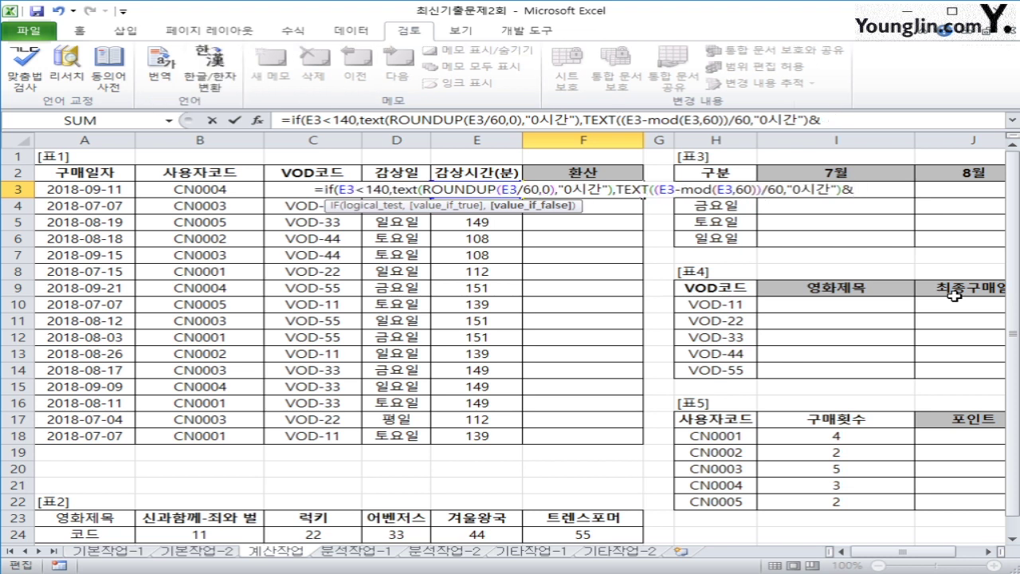
{"action": "type", "text": "text("}
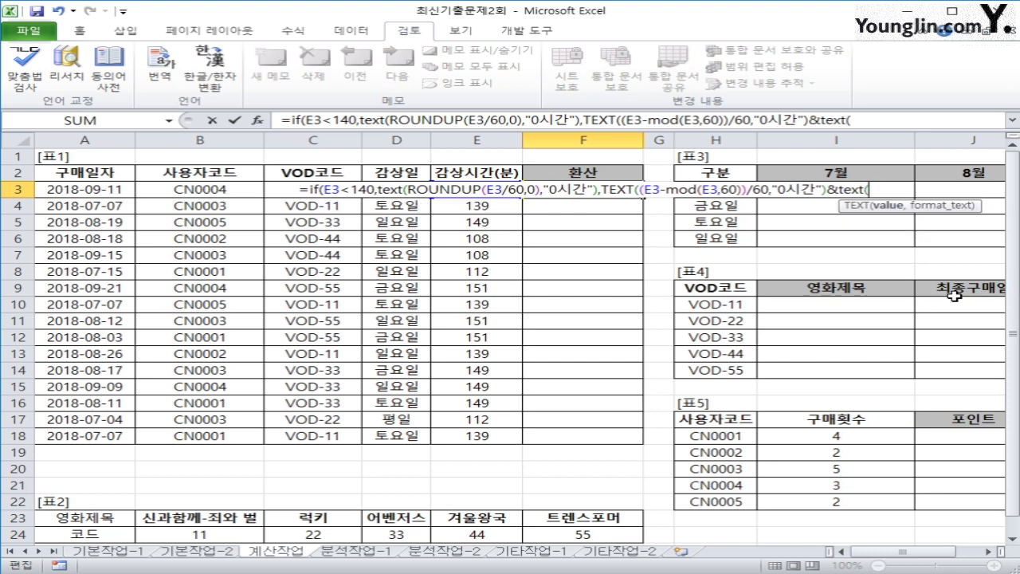
{"action": "type", "text": "mod("}
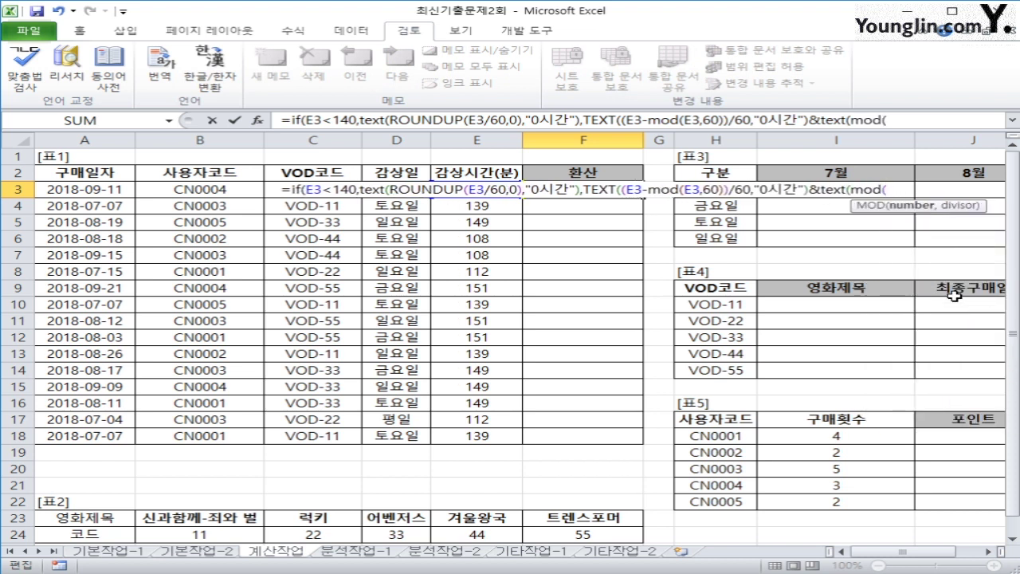
{"action": "key", "text": "BackSpace"}
{"action": "type", "text": "(e"}
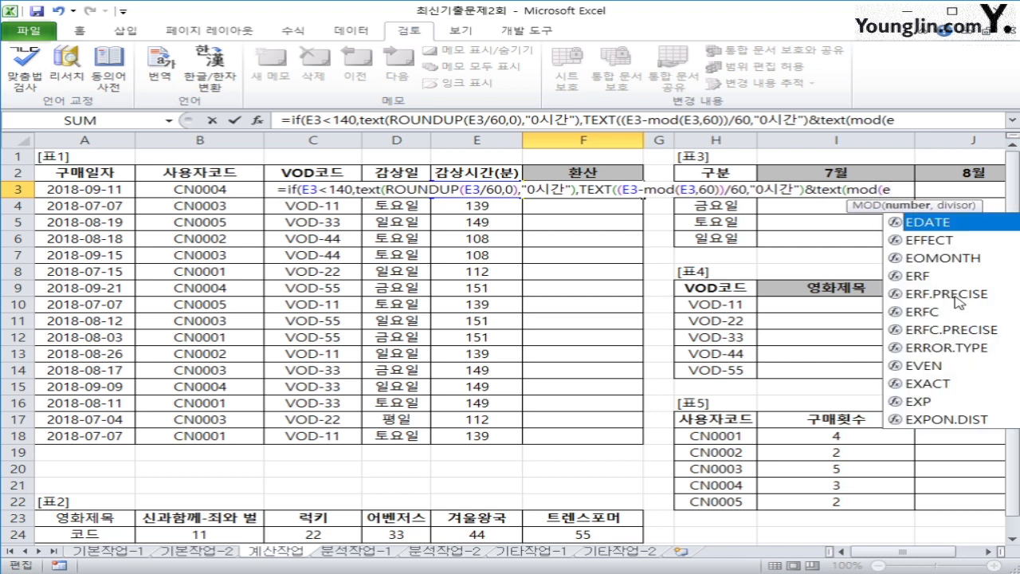
{"action": "type", "text": "3"}
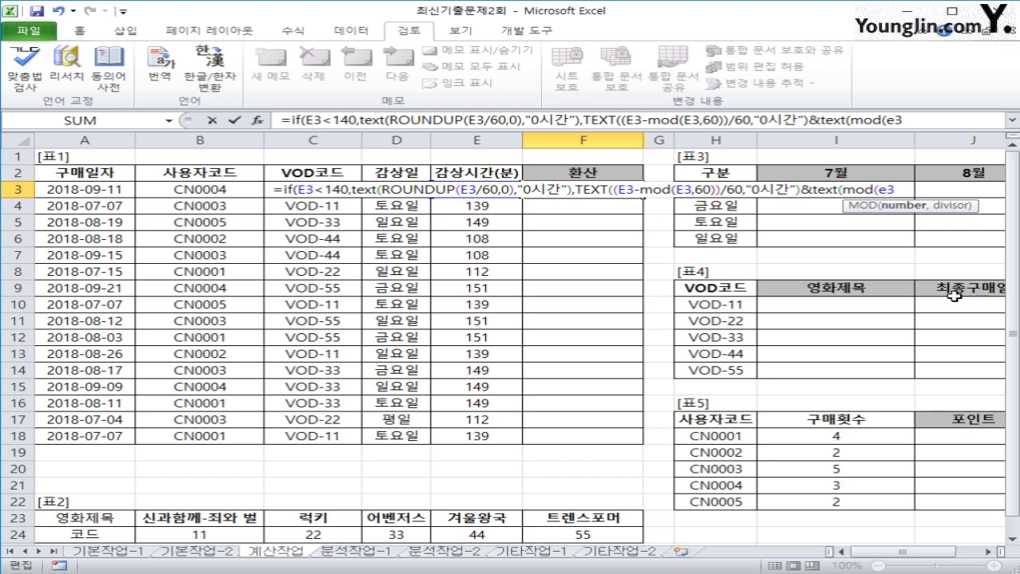
{"action": "type", "text": ",60"}
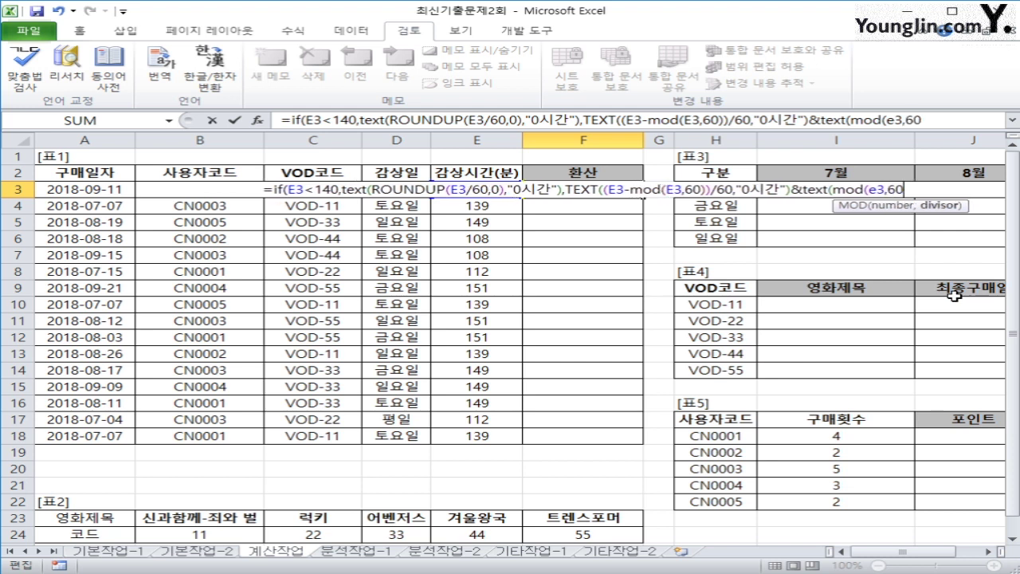
{"action": "type", "text": ")"}
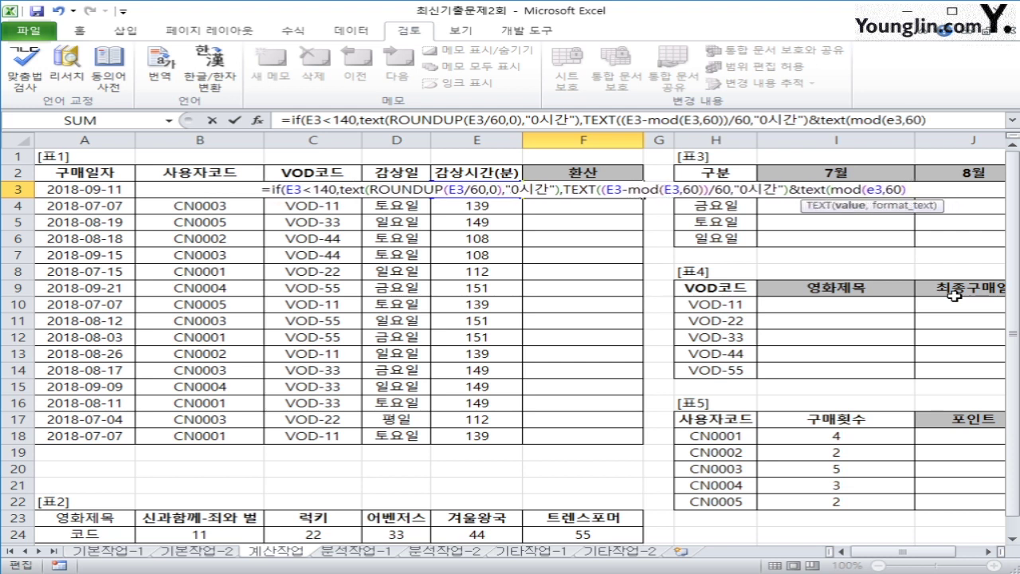
Step: Give the minutes TEXT function the format " 0분", close and enter the F3 formula, and review it against the minutes in E3
{"action": "type", "text": ","}
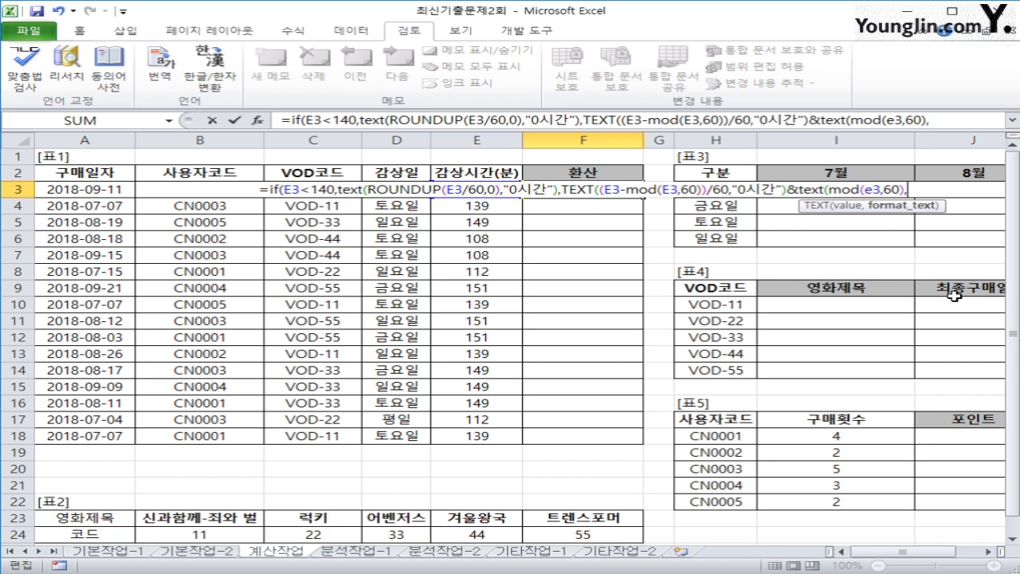
{"action": "type", "text": "\""}
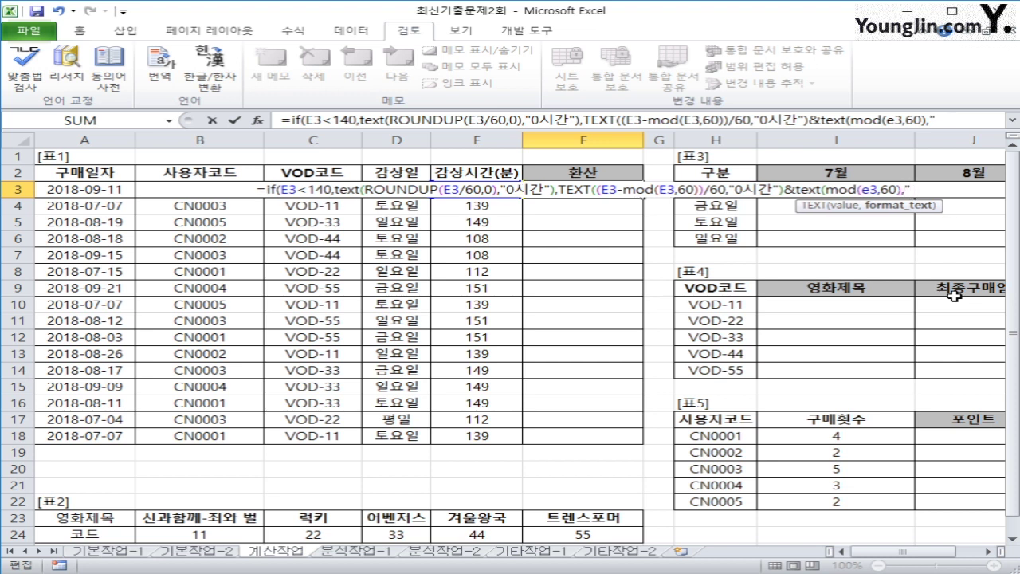
{"action": "type", "text": " 0qns"}
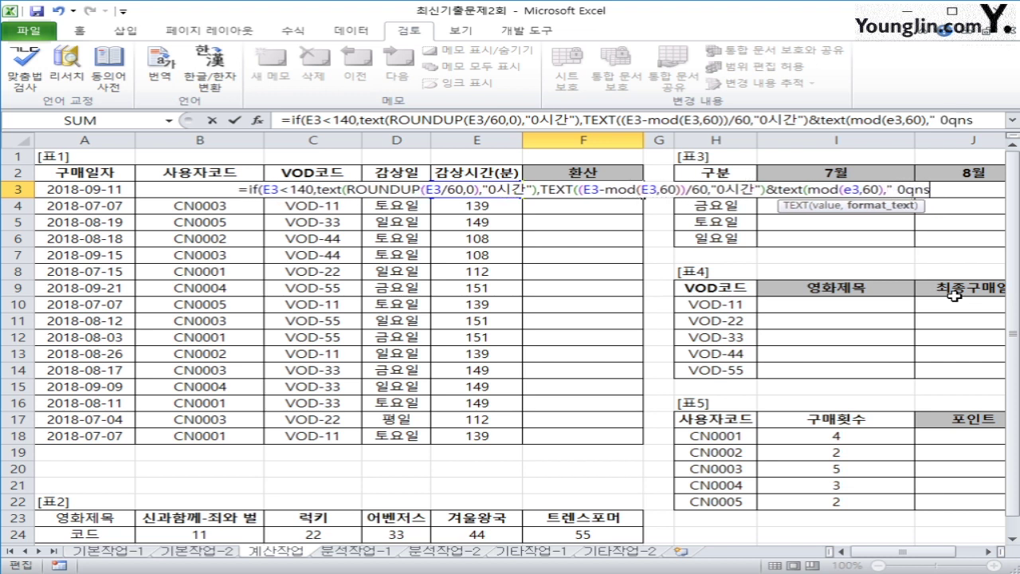
{"action": "key", "text": "BackSpace"}
{"action": "key", "text": "BackSpace"}
{"action": "key", "text": "BackSpace"}
{"action": "type", "text": "분"}
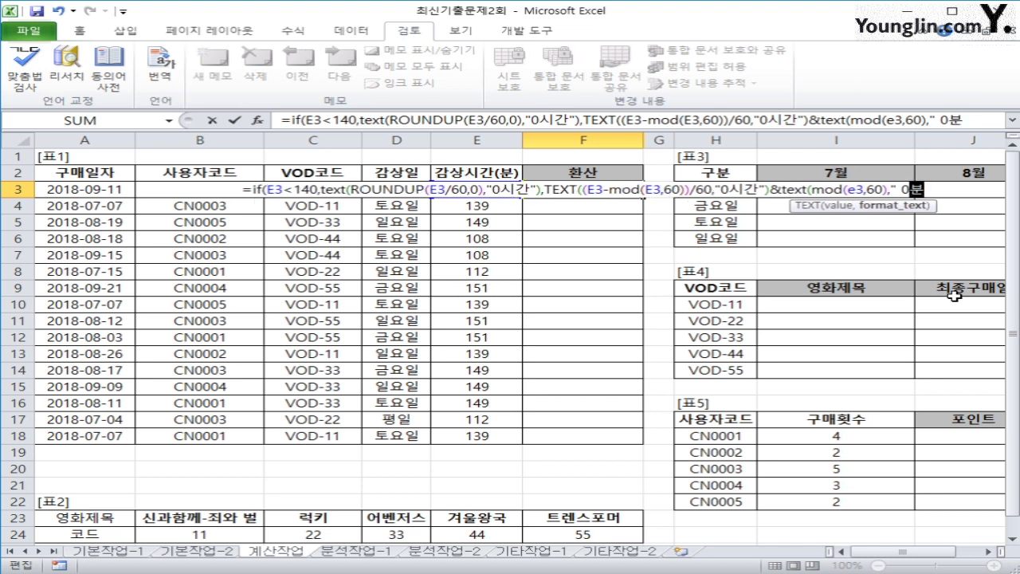
{"action": "type", "text": "\""}
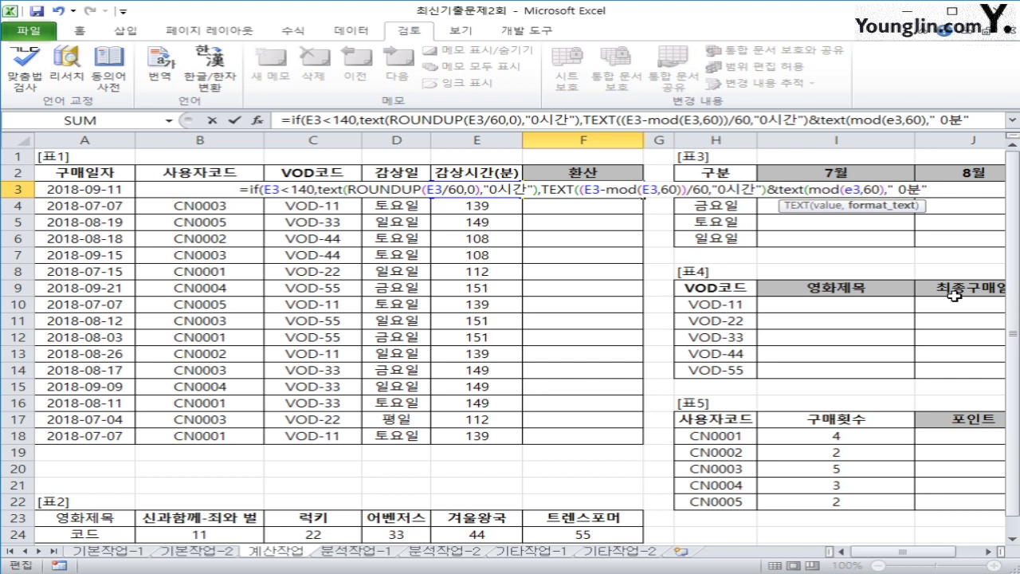
{"action": "type", "text": ")"}
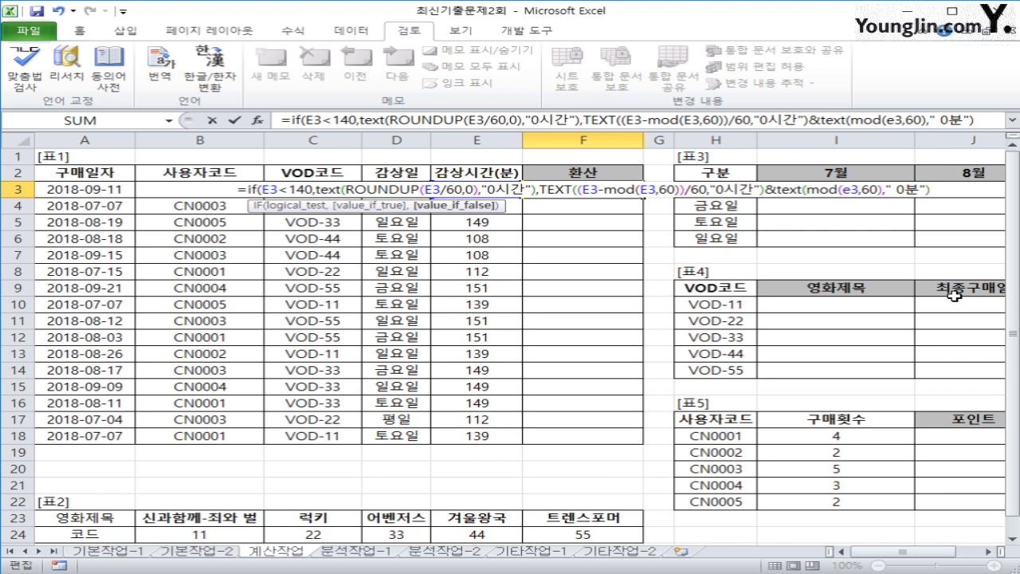
{"action": "type", "text": ")"}
{"action": "key", "text": "Return"}
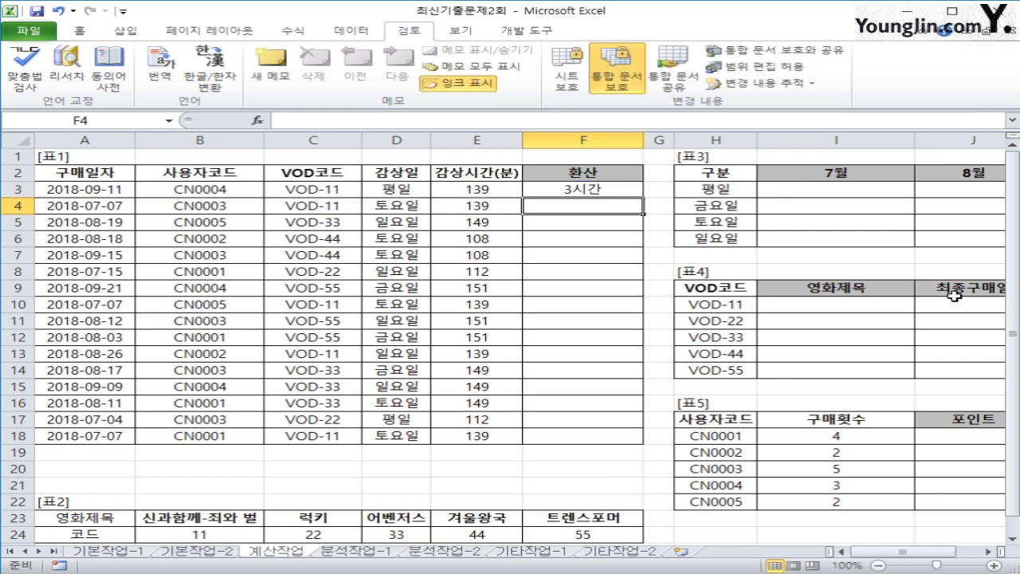
{"action": "key", "text": "Up"}
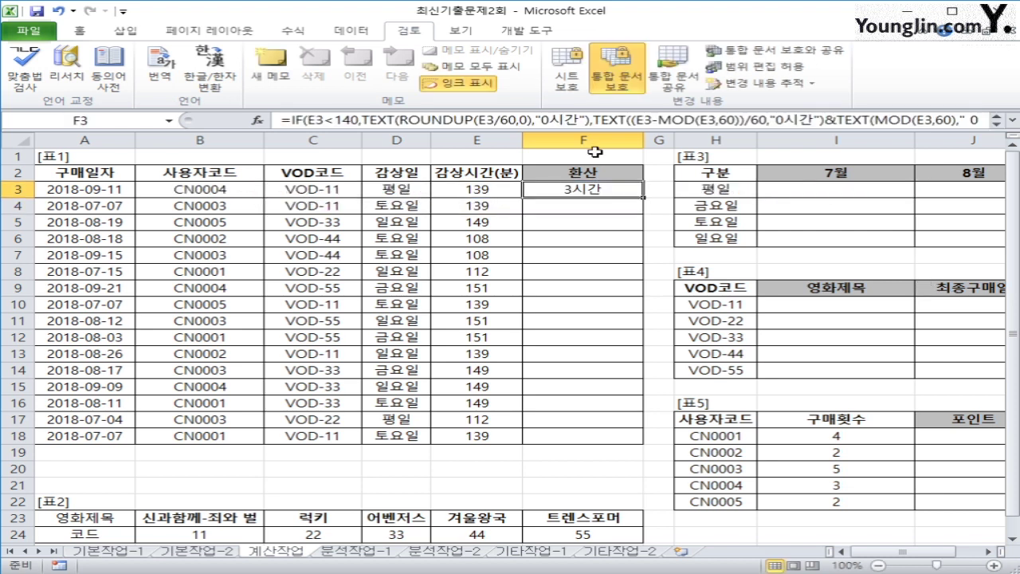
{"action": "left_click", "coordinate": [469, 188]}
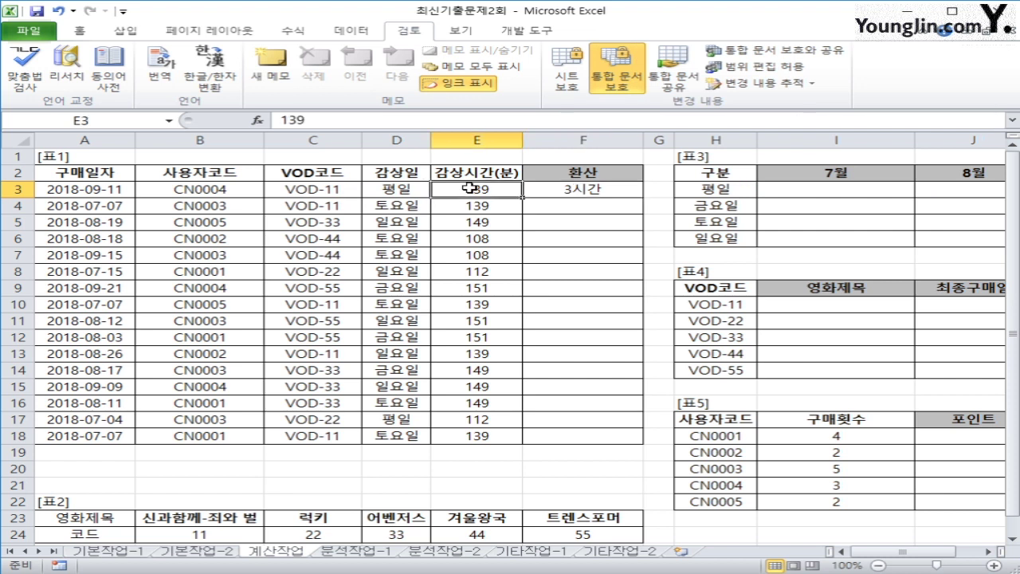
Step: Fill the F3 formula down through F18 and check the 환산 results against the viewing minutes in row 5
{"action": "left_click", "coordinate": [565, 188]}
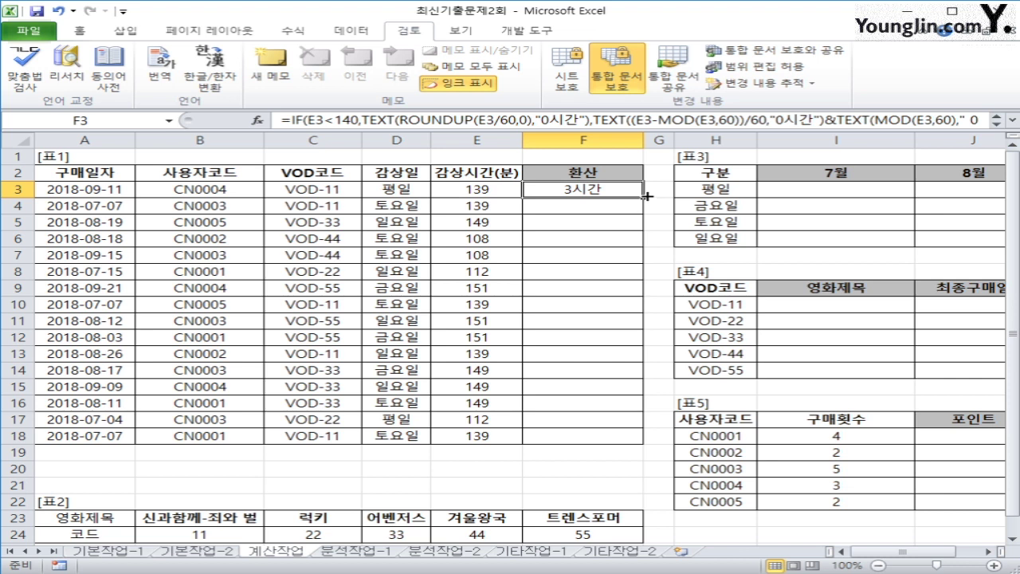
{"action": "left_click_drag", "start_coordinate": [647, 196], "coordinate": [590, 444]}
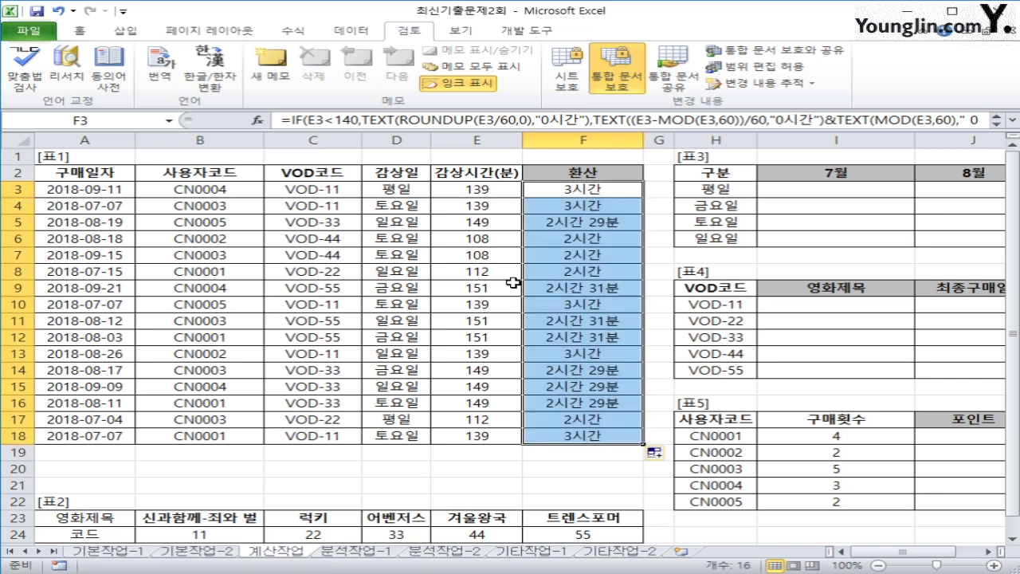
{"action": "left_click", "coordinate": [482, 224]}
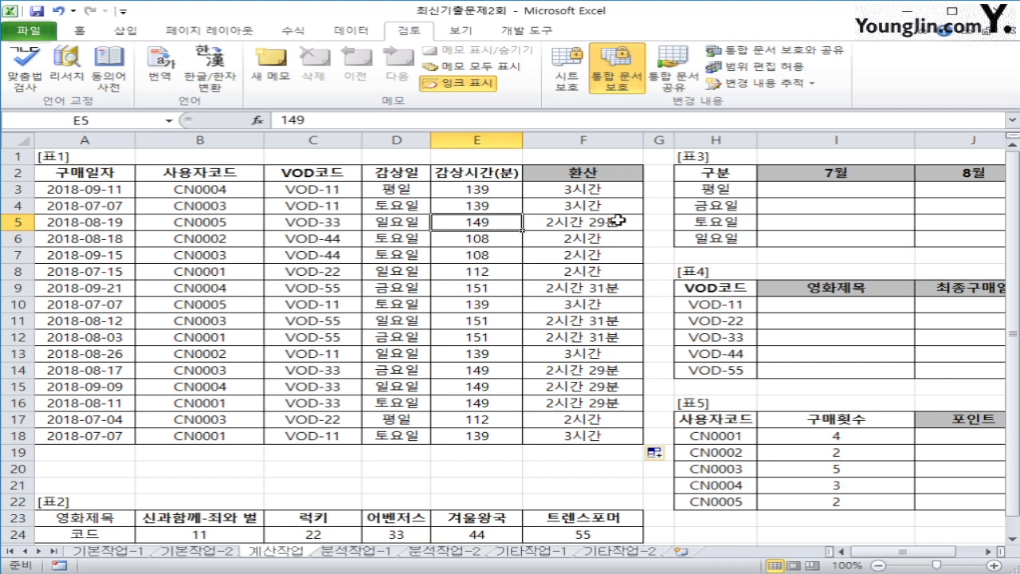
{"action": "left_click", "coordinate": [619, 220]}
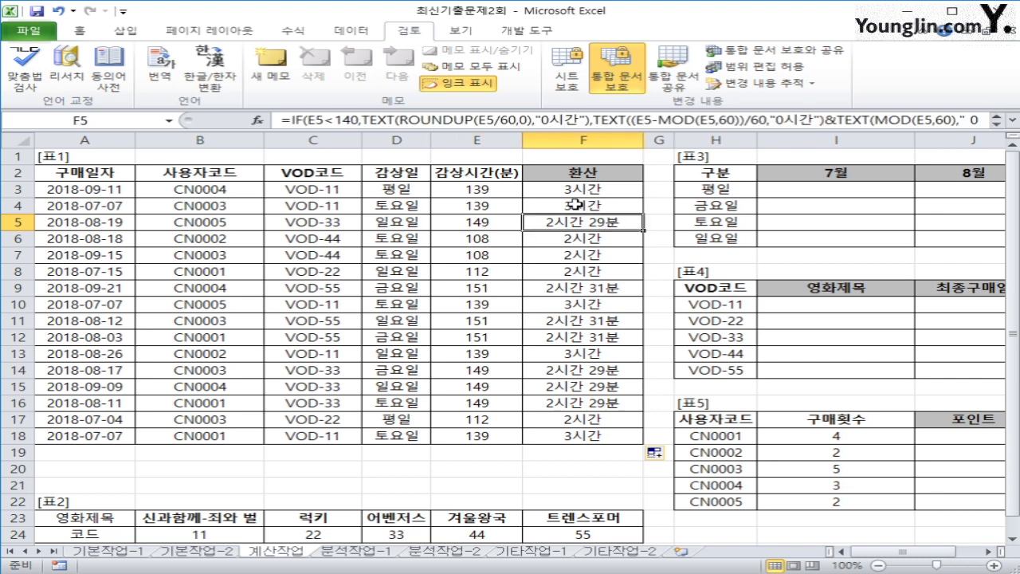
{"action": "left_click_drag", "start_coordinate": [568, 189], "coordinate": [564, 433]}
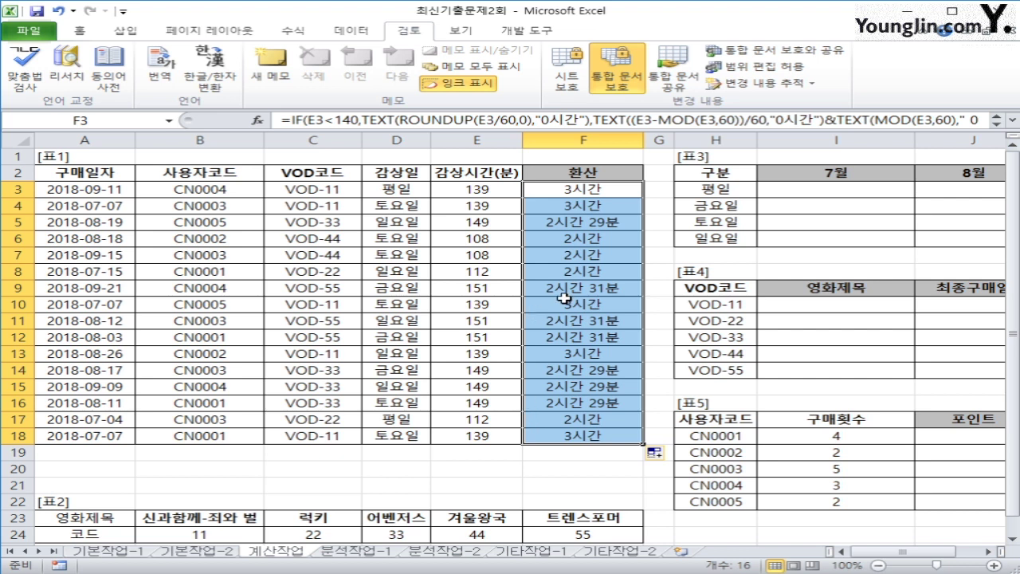
Step: Start a formula in I3, the 평일 row under 7월 in 표3, with the IFERROR function
{"action": "left_click", "coordinate": [811, 192]}
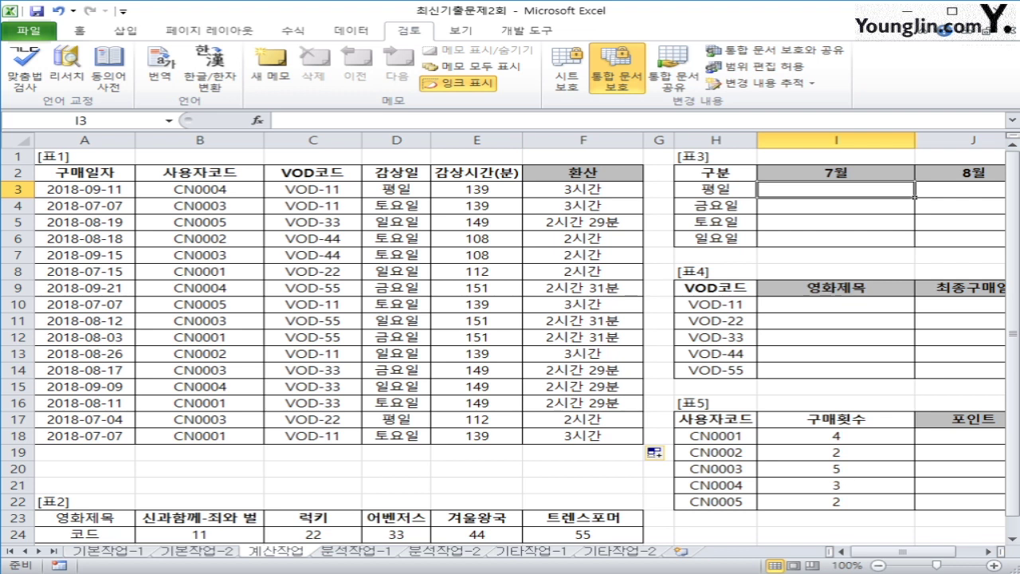
{"action": "left_click", "coordinate": [989, 551]}
{"action": "left_click", "coordinate": [988, 550]}
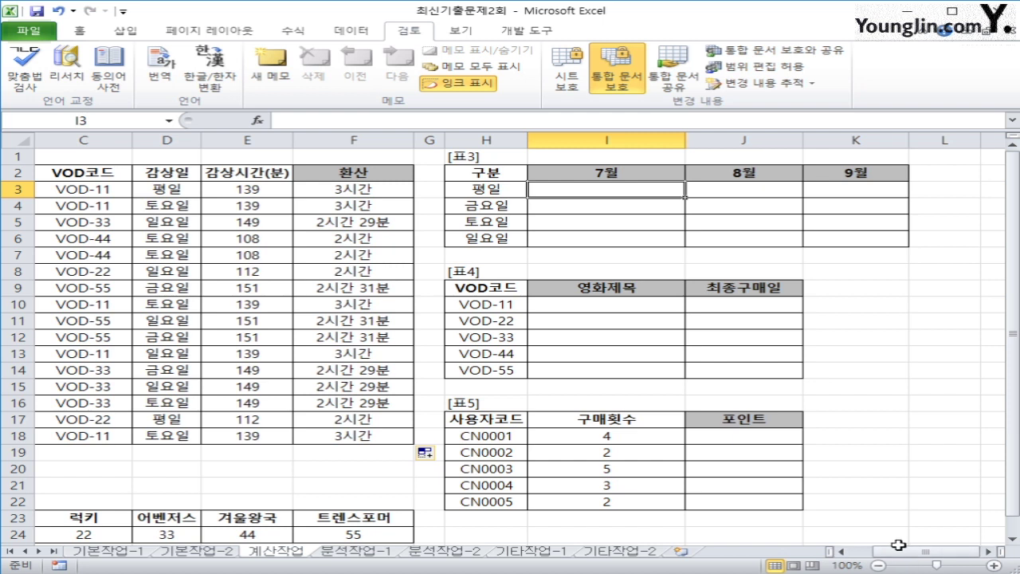
{"action": "mouse_move", "coordinate": [901, 551]}
{"action": "left_mouse_down"}
{"action": "mouse_move", "coordinate": [863, 549]}
{"action": "mouse_move", "coordinate": [909, 562]}
{"action": "left_mouse_up"}
{"action": "type", "text": "="}
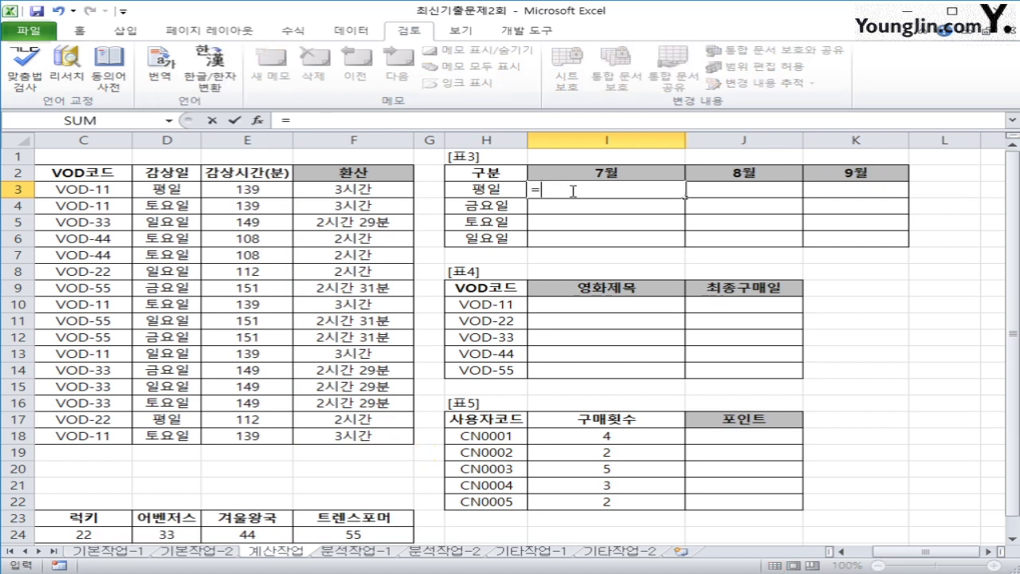
{"action": "type", "text": "i"}
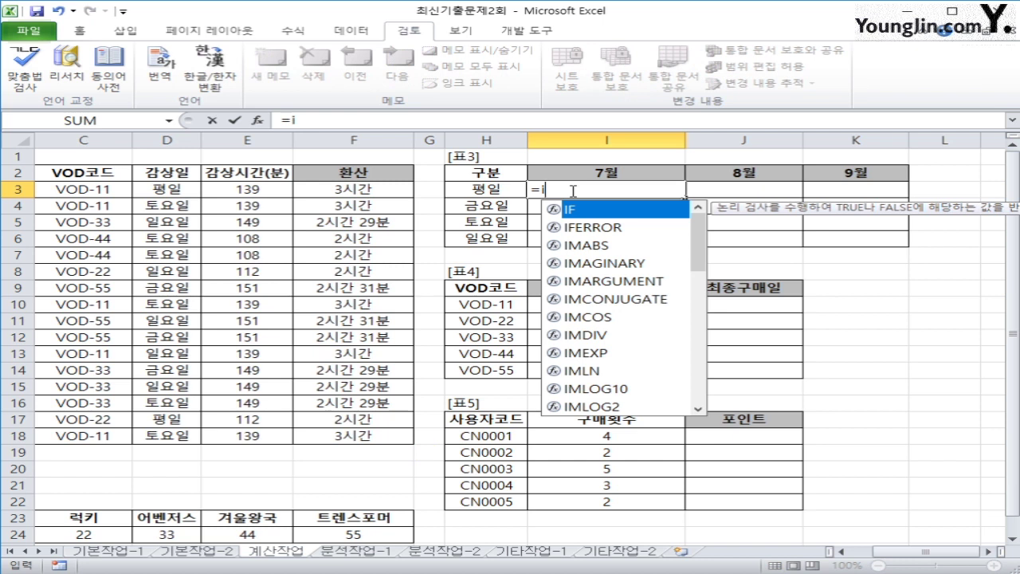
{"action": "type", "text": "f"}
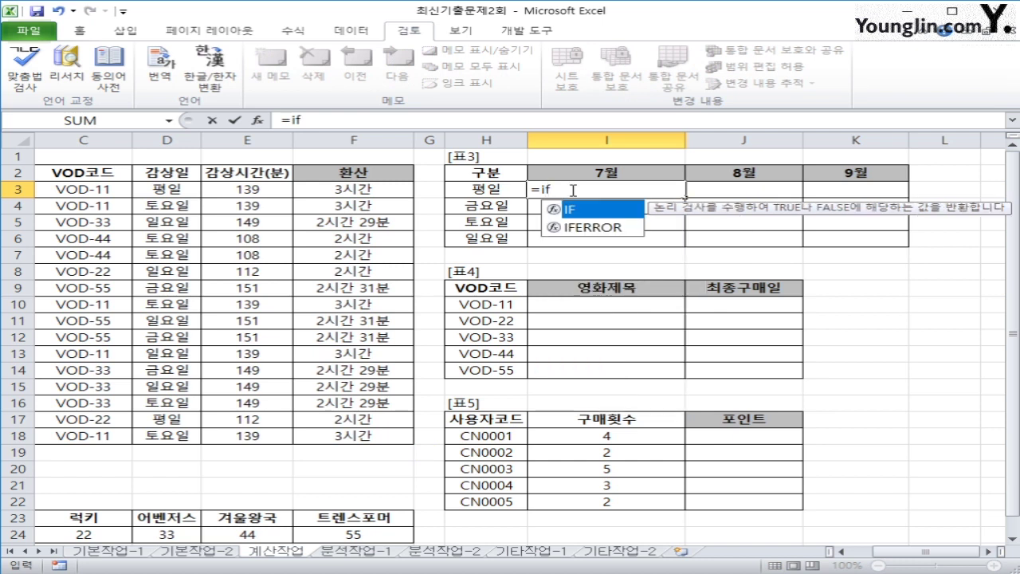
{"action": "key", "text": "Down"}
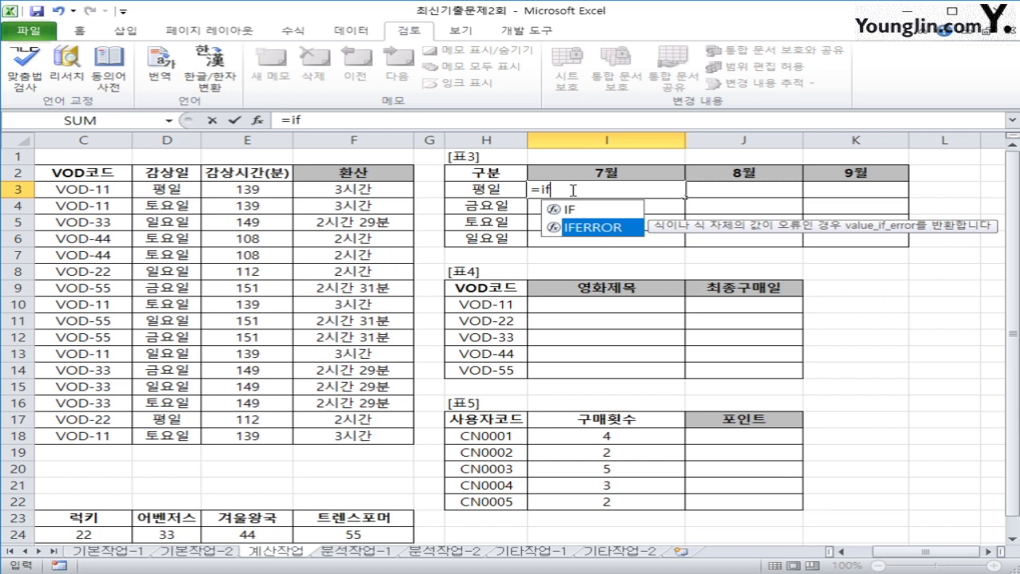
{"action": "key", "text": "Tab"}
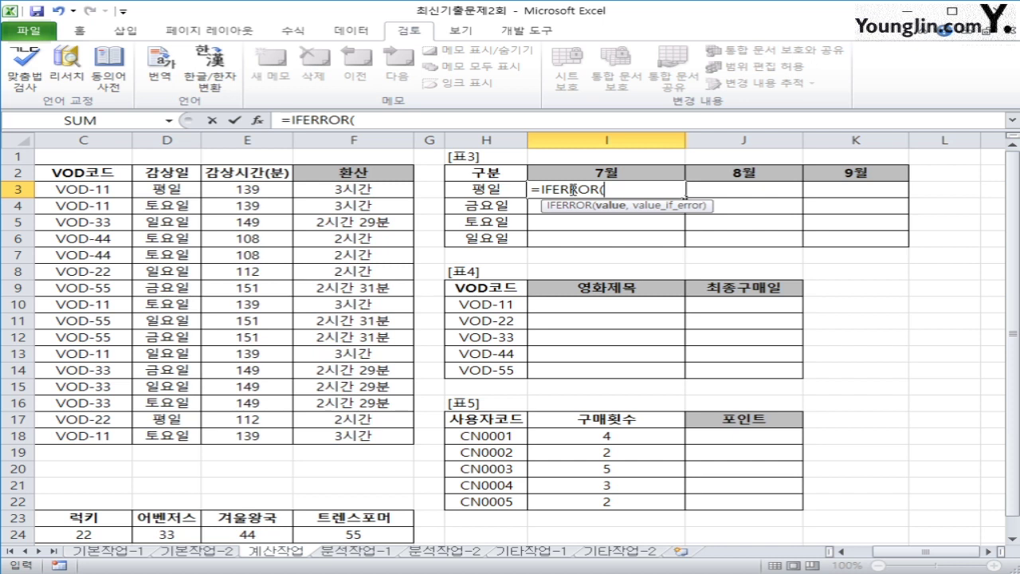
Step: Nest an AVERAGE function inside IFERROR, with an IF function as its argument
{"action": "type", "text": "ave"}
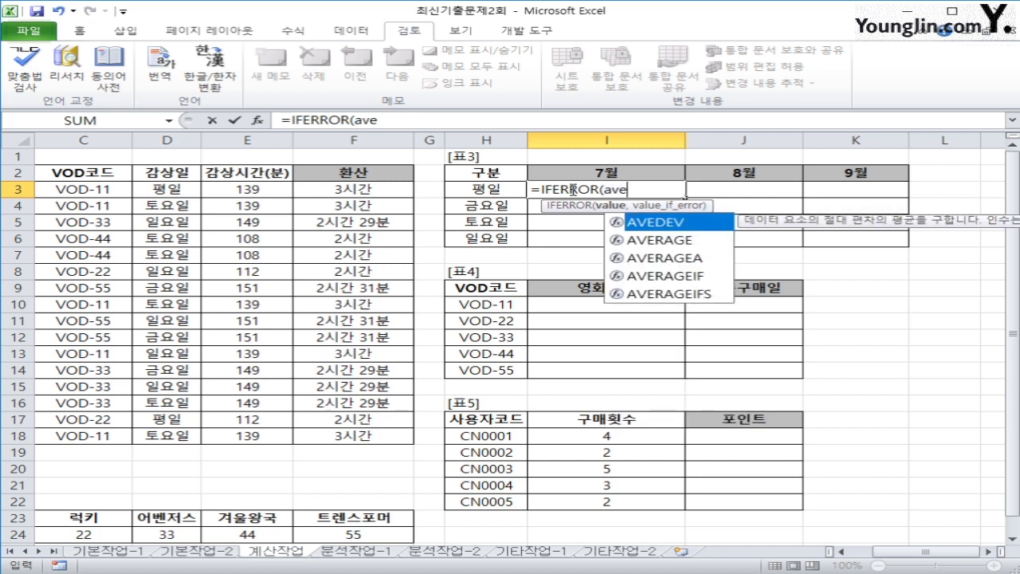
{"action": "key", "text": "Down"}
{"action": "key", "text": "Tab"}
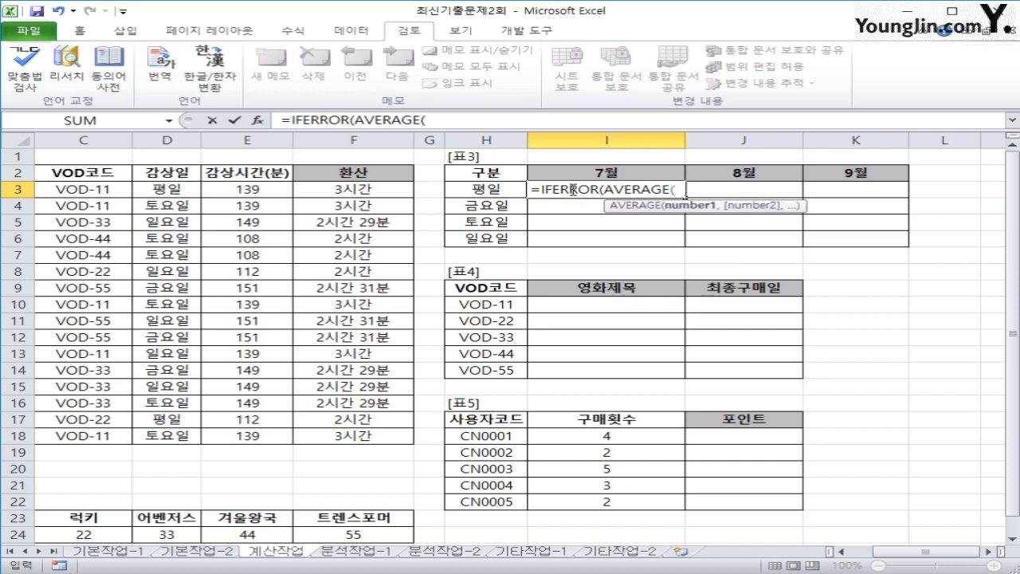
{"action": "type", "text": "if("}
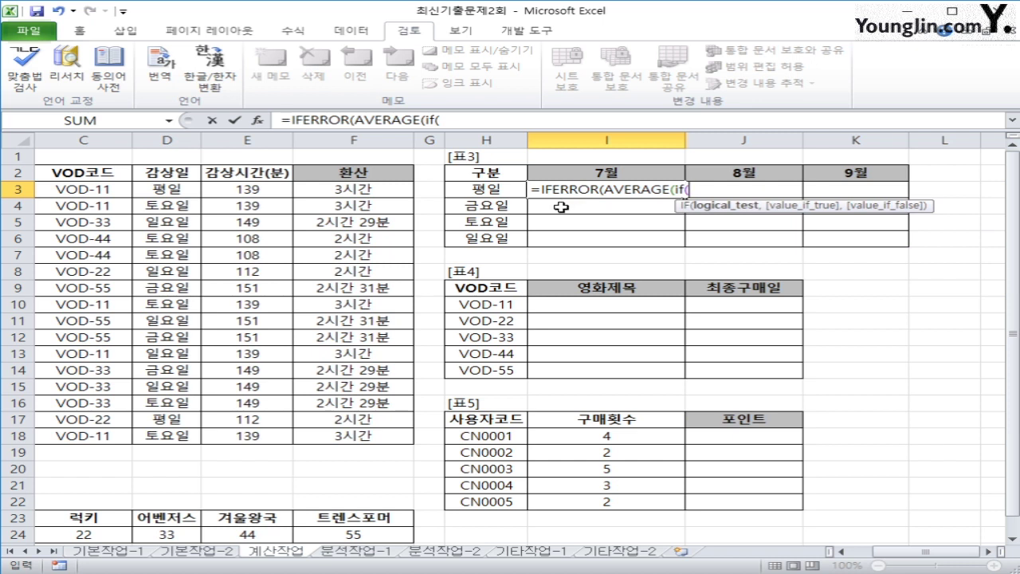
Step: Give IF the condition $D$3:$D$18=$H3, with the 감상일 range fully absolute and only the column of H3 locked
{"action": "left_click", "coordinate": [172, 189]}
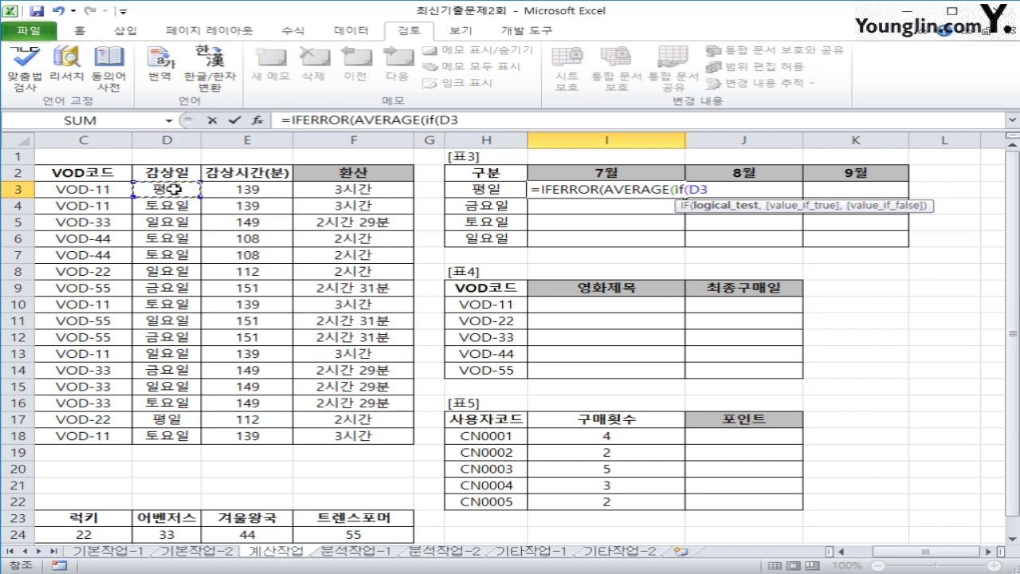
{"action": "left_click_drag", "start_coordinate": [172, 189], "coordinate": [186, 438]}
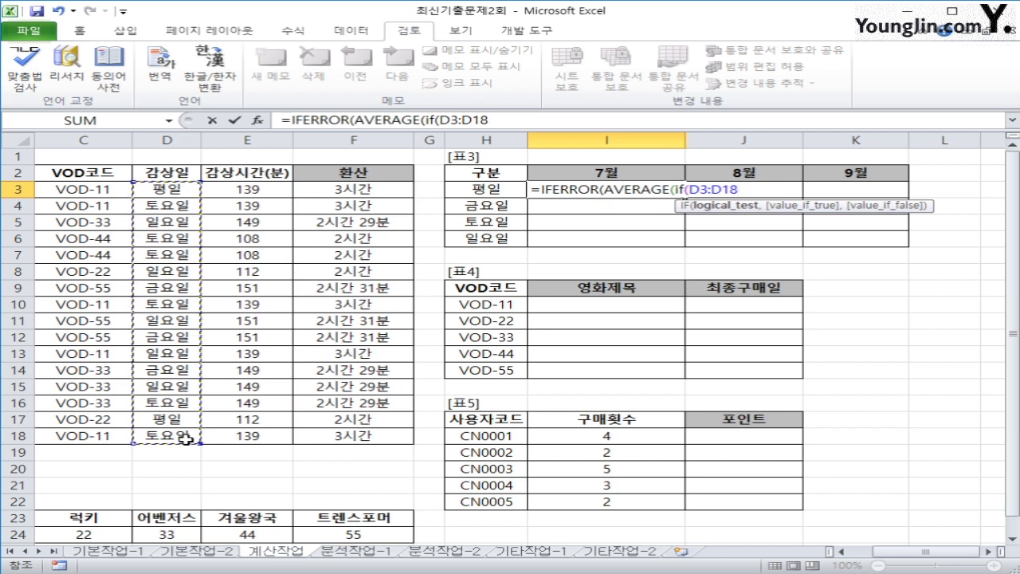
{"action": "key", "text": "F4"}
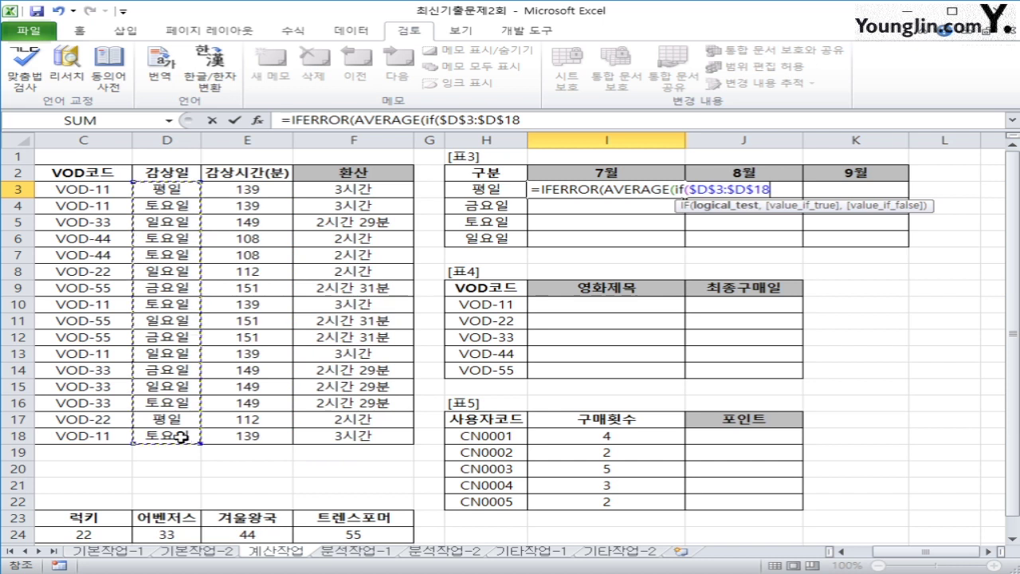
{"action": "type", "text": "="}
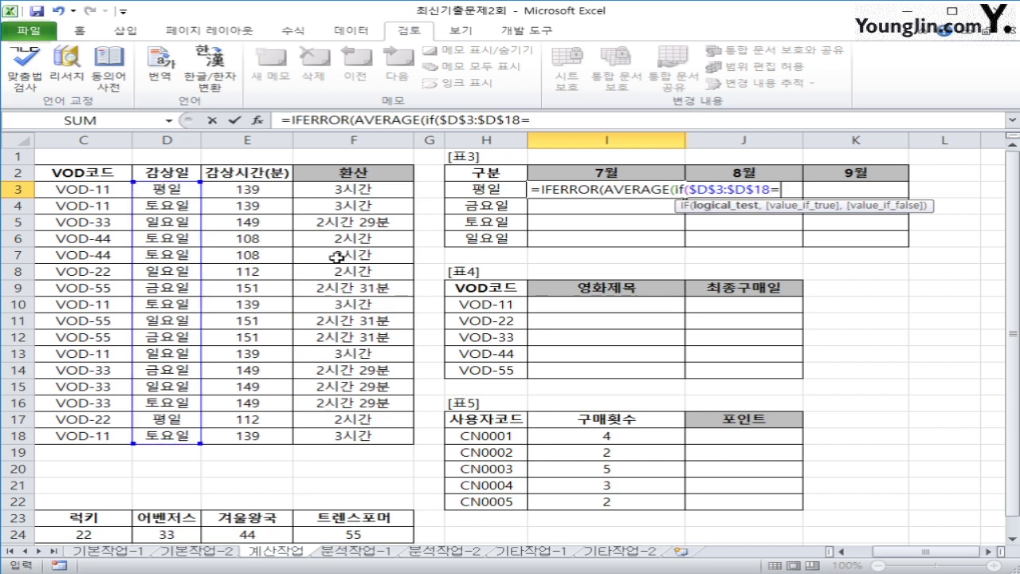
{"action": "left_click", "coordinate": [466, 192]}
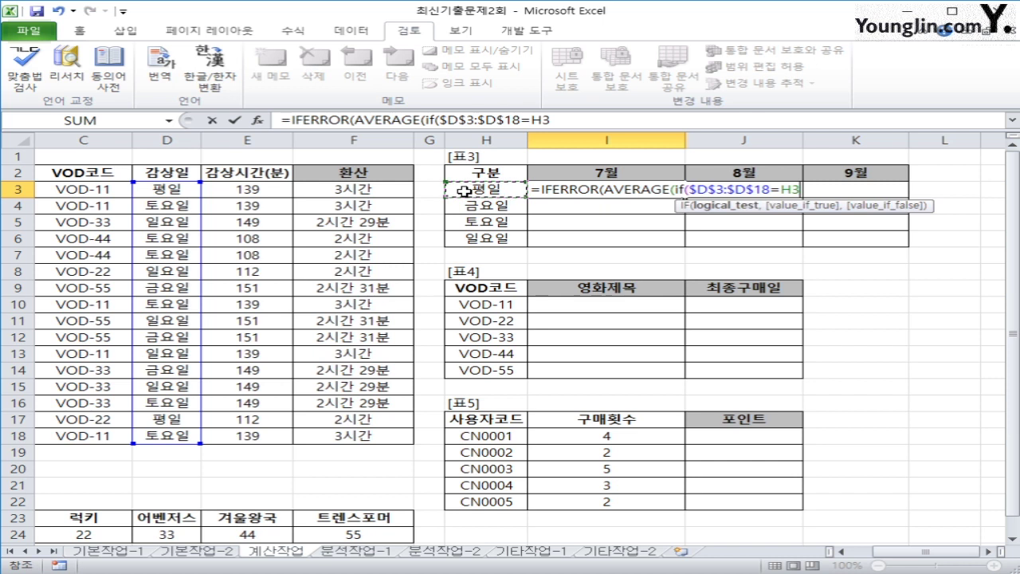
{"action": "key", "text": "F4"}
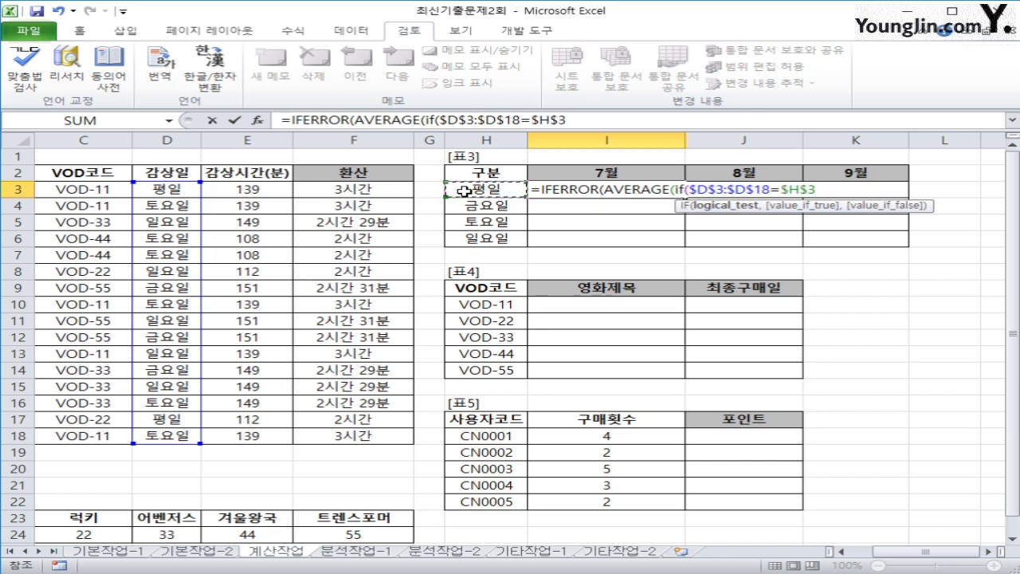
{"action": "key", "text": "F4"}
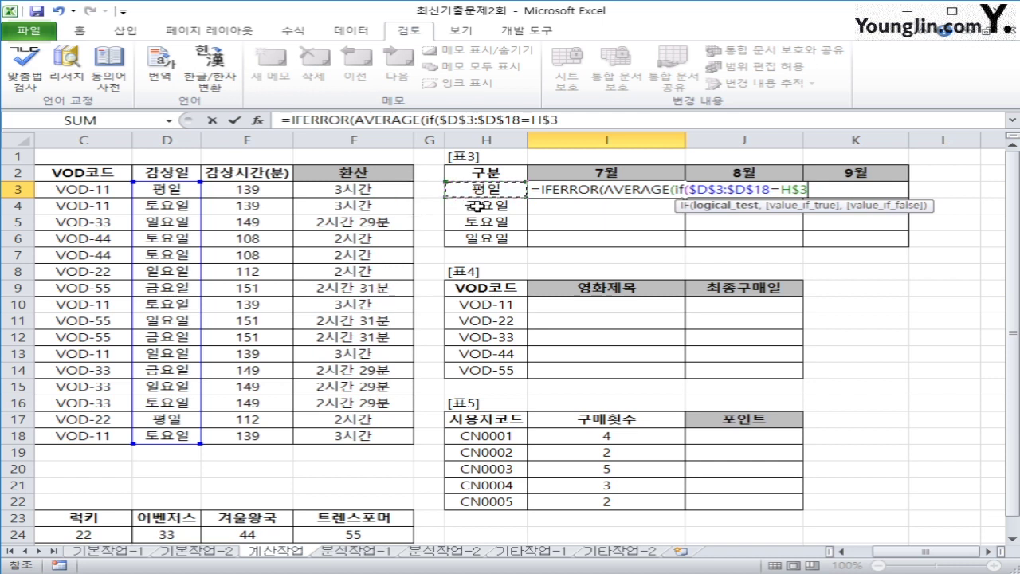
{"action": "key", "text": "F4"}
Step: Enclose the condition $D$3:$D$18=$H3 in its own parentheses inside the IF function
{"action": "type", "text": ")"}
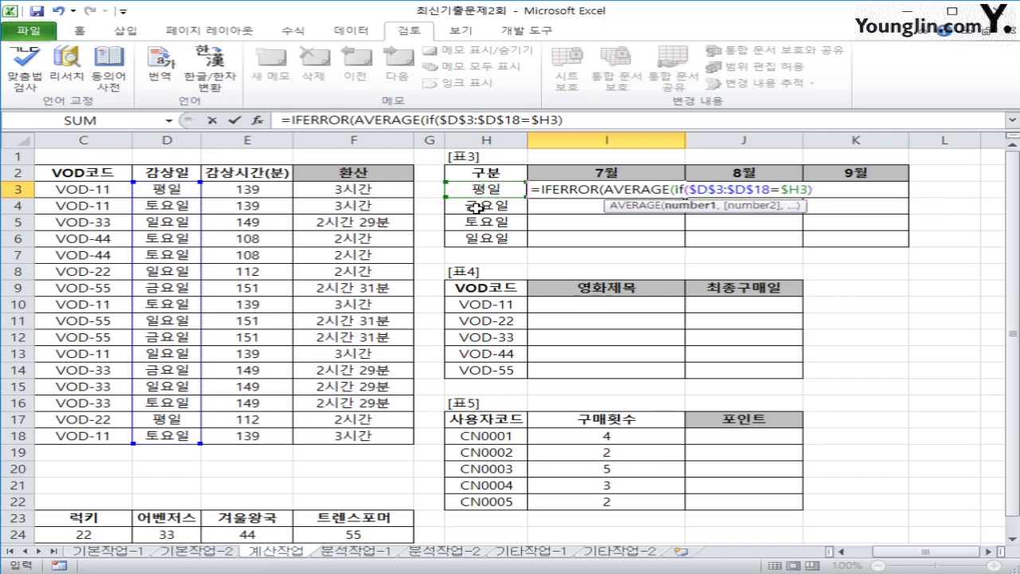
{"action": "left_click", "coordinate": [690, 189]}
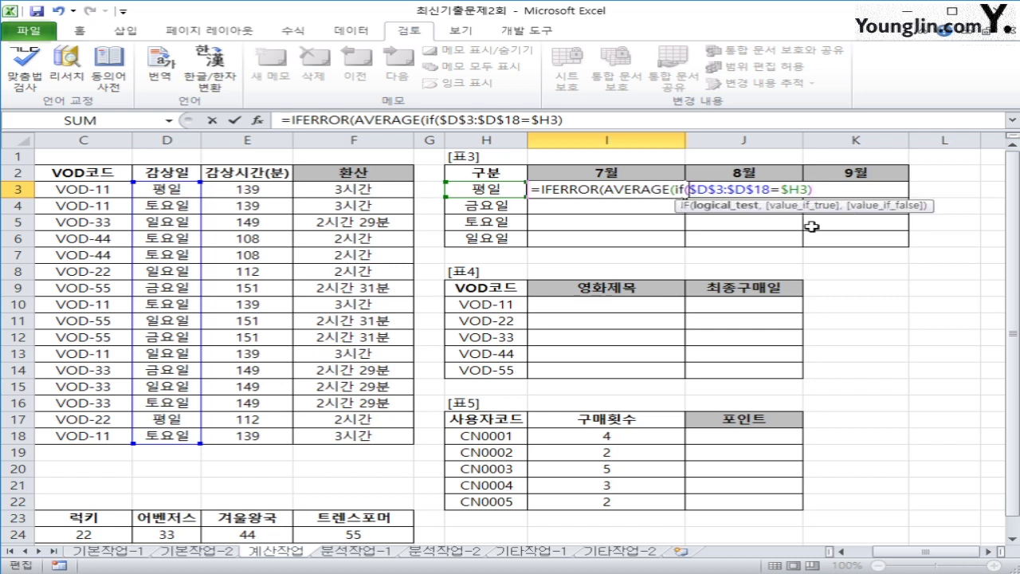
{"action": "type", "text": "("}
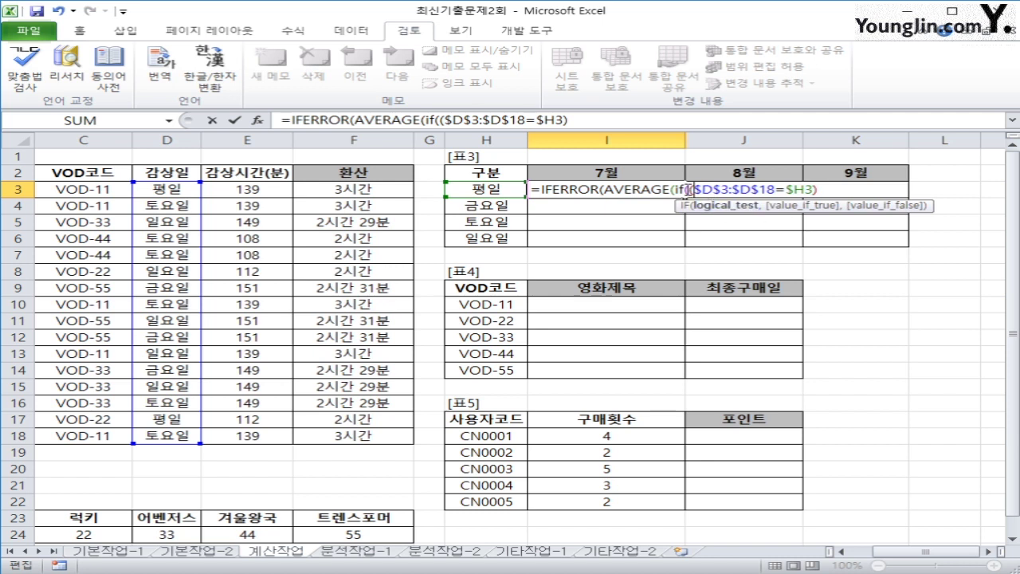
{"action": "left_click_drag", "start_coordinate": [687, 189], "coordinate": [818, 191]}
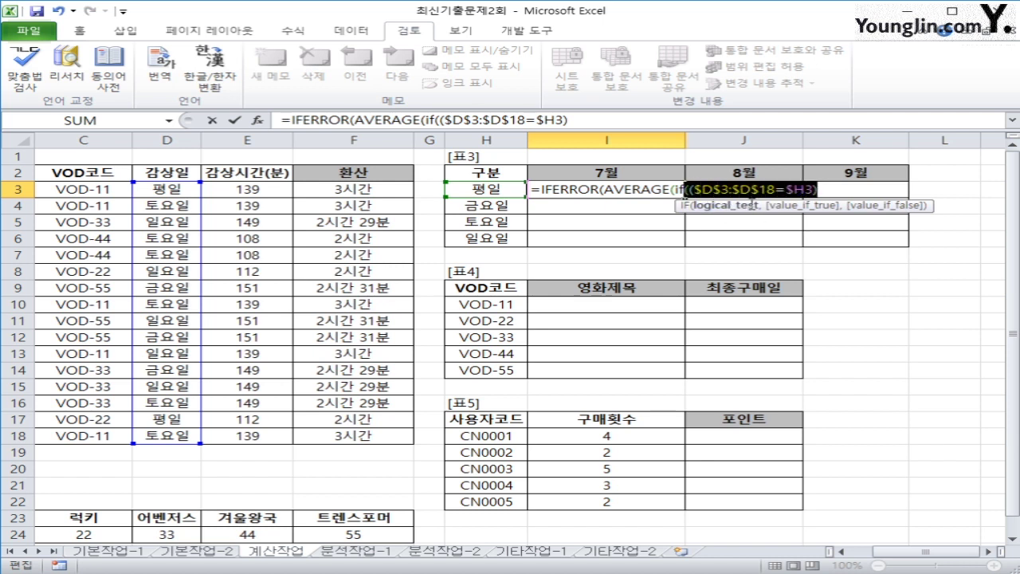
{"action": "left_click", "coordinate": [837, 189]}
Step: Multiply the parenthesised 감상일 condition by a second condition that begins with the MONTH function
{"action": "type", "text": "("}
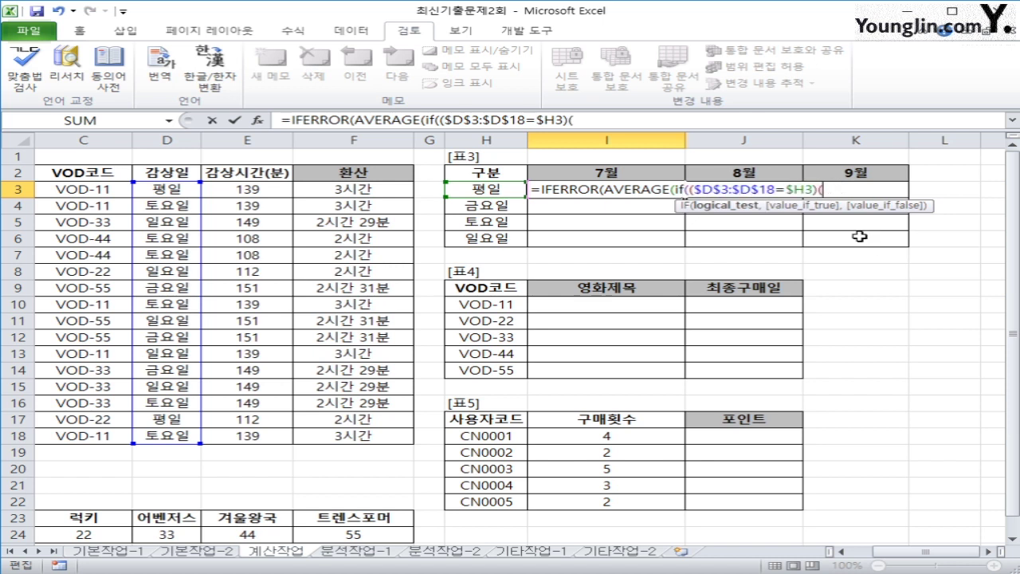
{"action": "key", "text": "BackSpace"}
{"action": "type", "text": "*mo"}
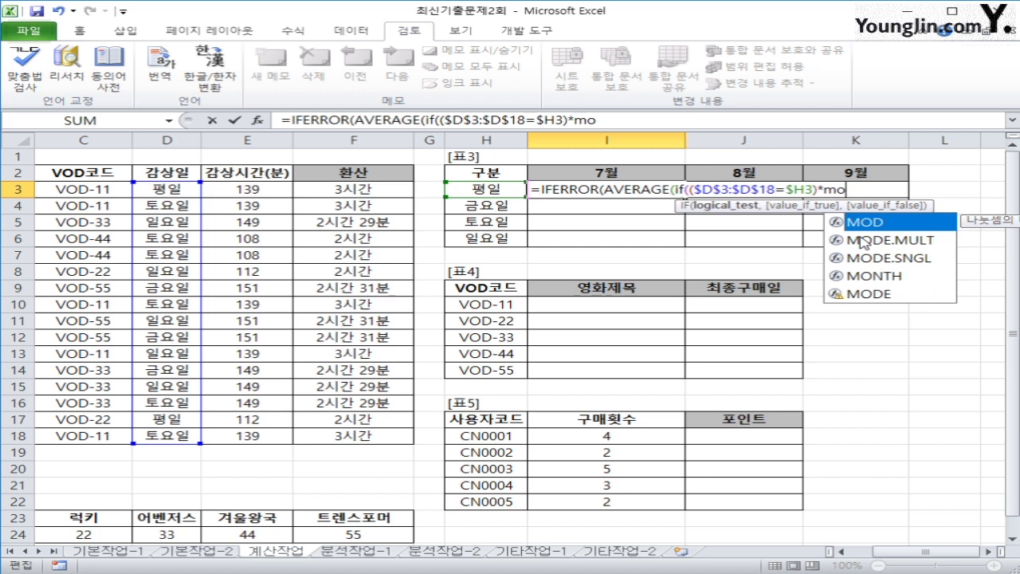
{"action": "type", "text": "nth"}
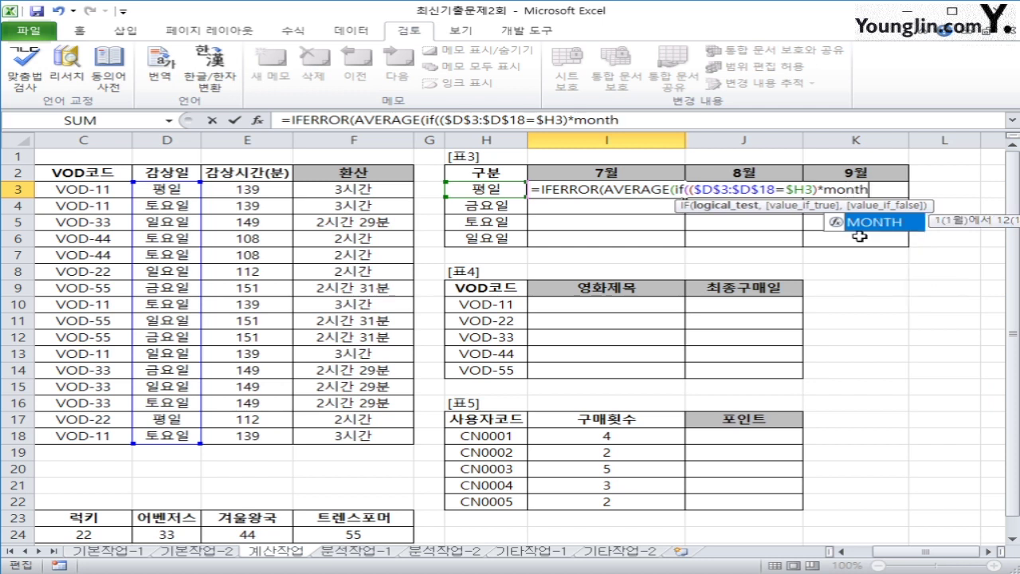
{"action": "key", "text": "Tab"}
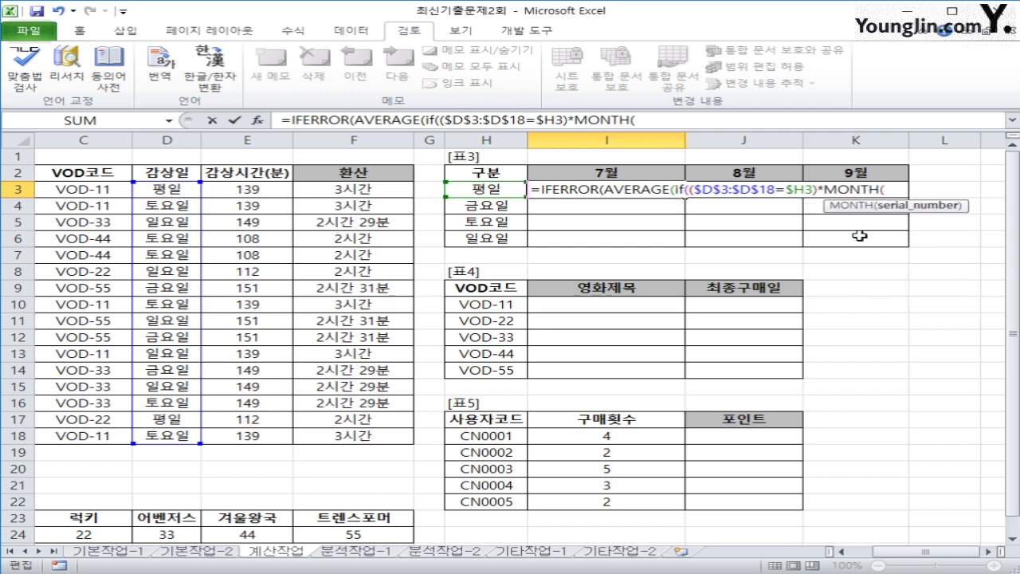
Step: Give MONTH the 구매일자 range as the absolute reference $A$3:$A$18 and close the function
{"action": "left_click_drag", "start_coordinate": [896, 554], "coordinate": [870, 554]}
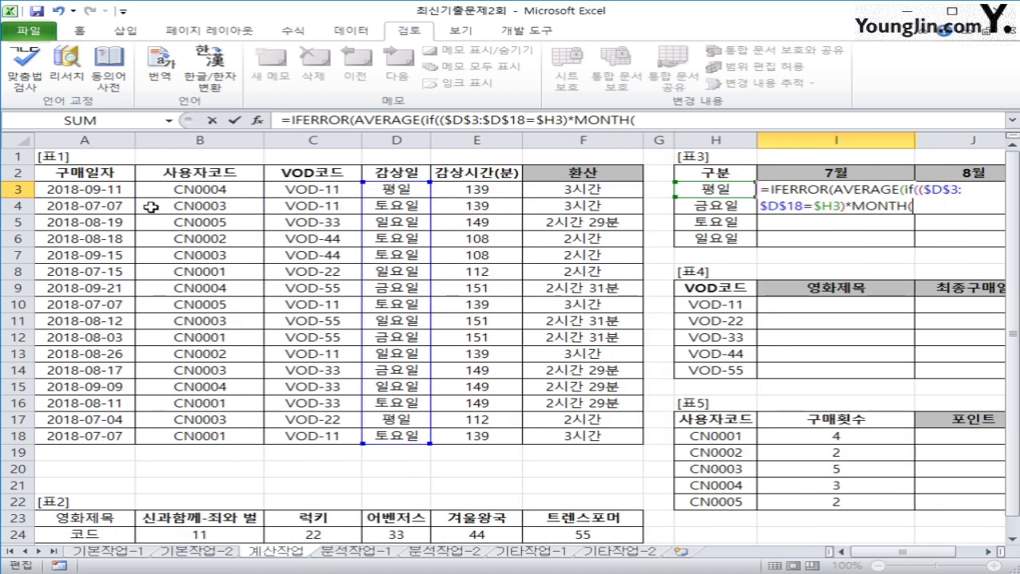
{"action": "left_click_drag", "start_coordinate": [95, 190], "coordinate": [88, 436]}
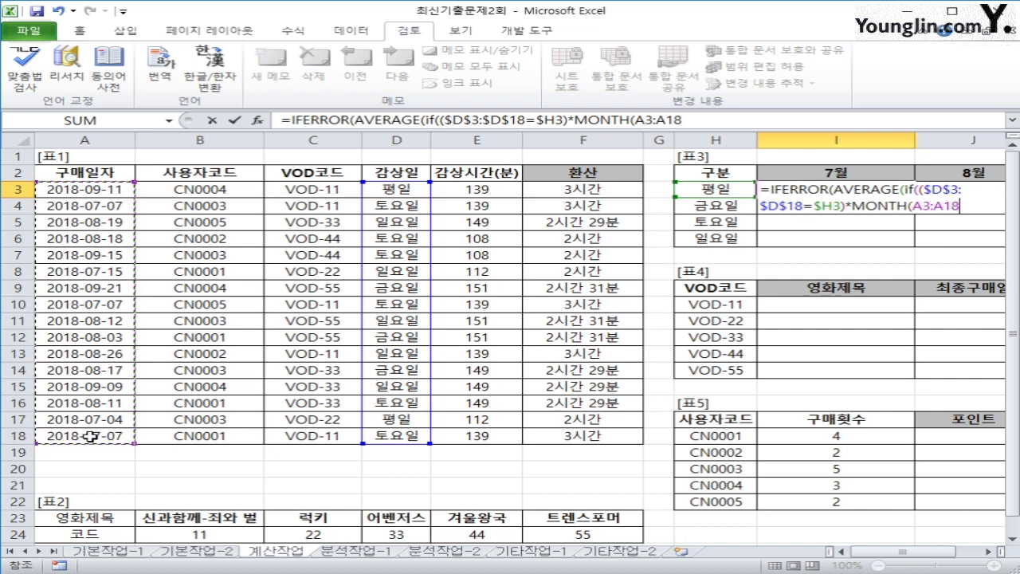
{"action": "key", "text": "F4"}
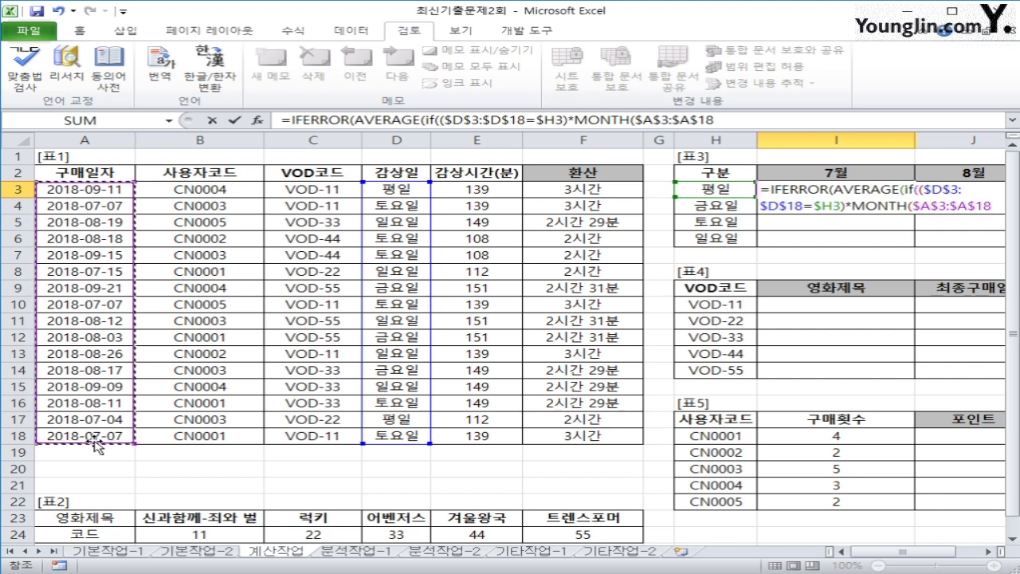
{"action": "type", "text": ")"}
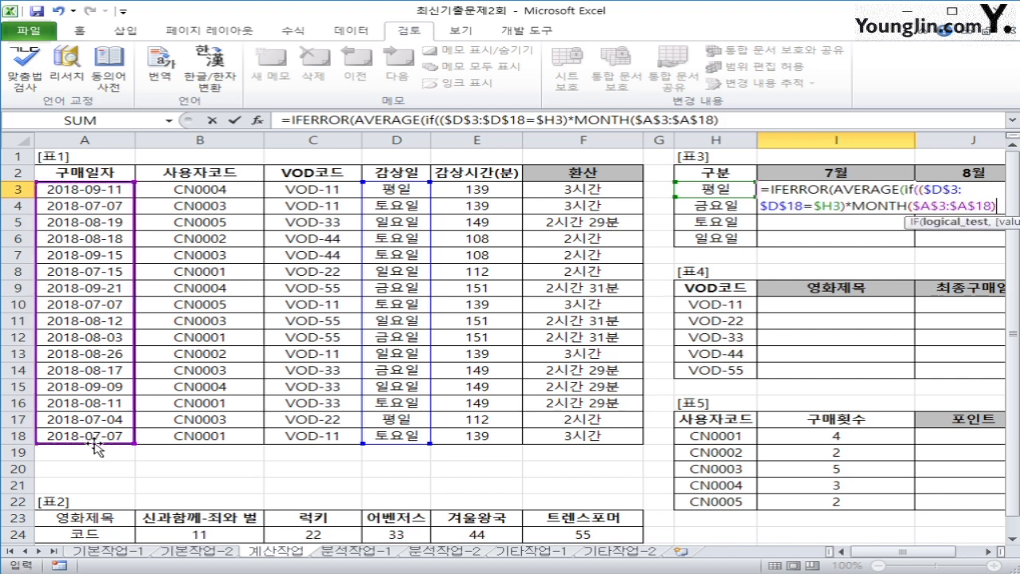
Step: Compare the MONTH result with the 7월 heading in I2, locking only the row as I$2
{"action": "type", "text": "="}
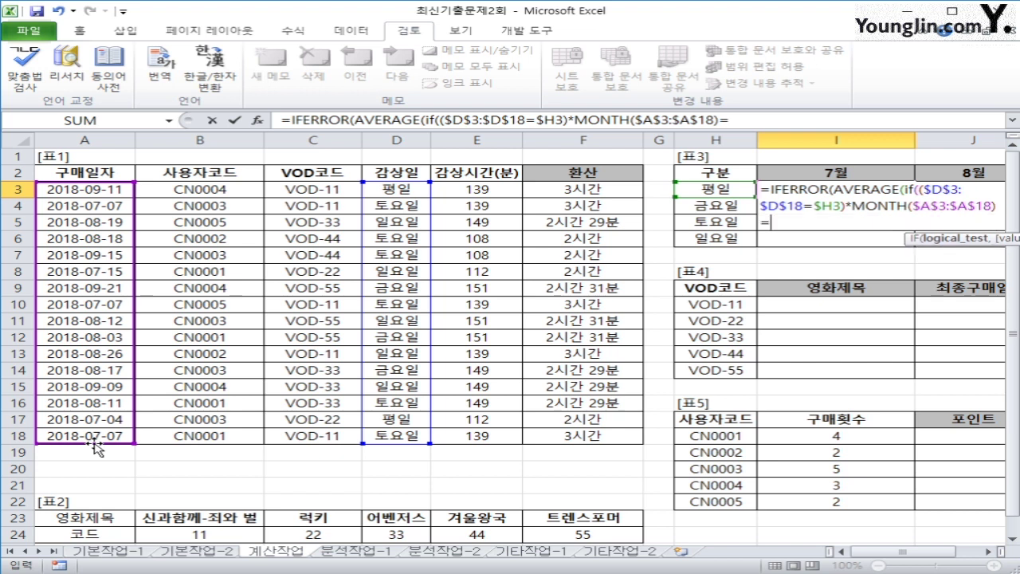
{"action": "left_click", "coordinate": [812, 174]}
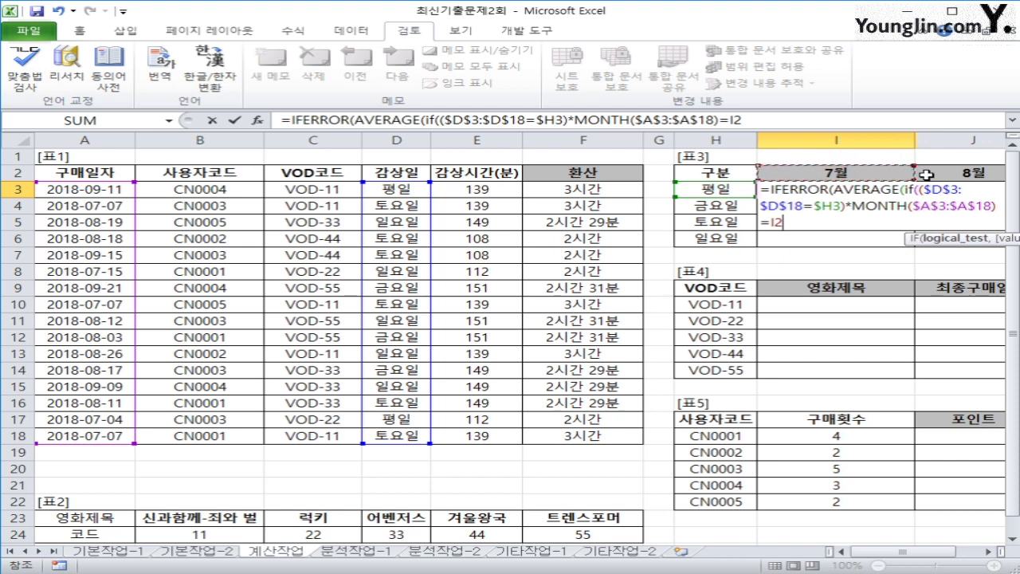
{"action": "key", "text": "F4"}
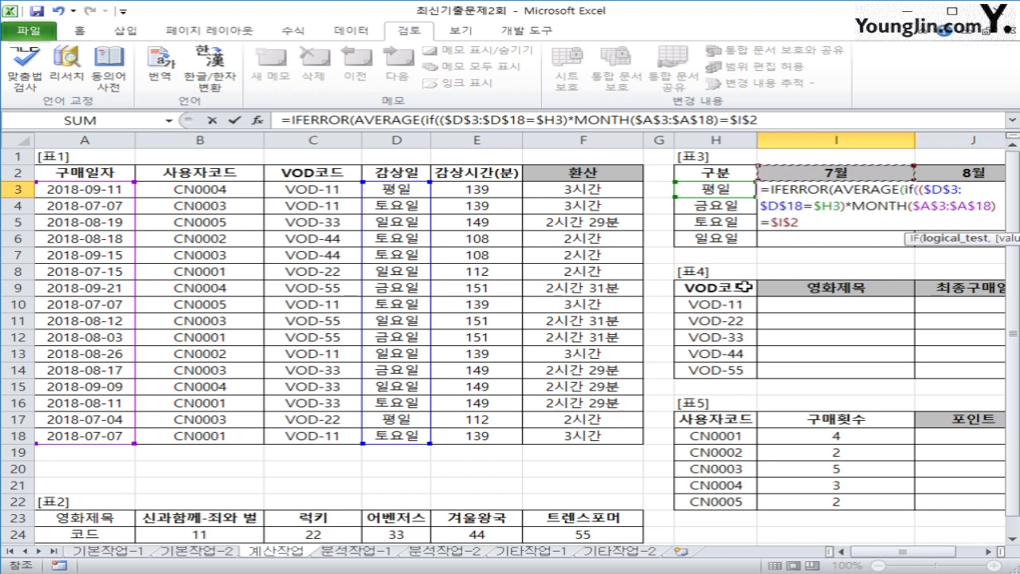
{"action": "key", "text": "F4"}
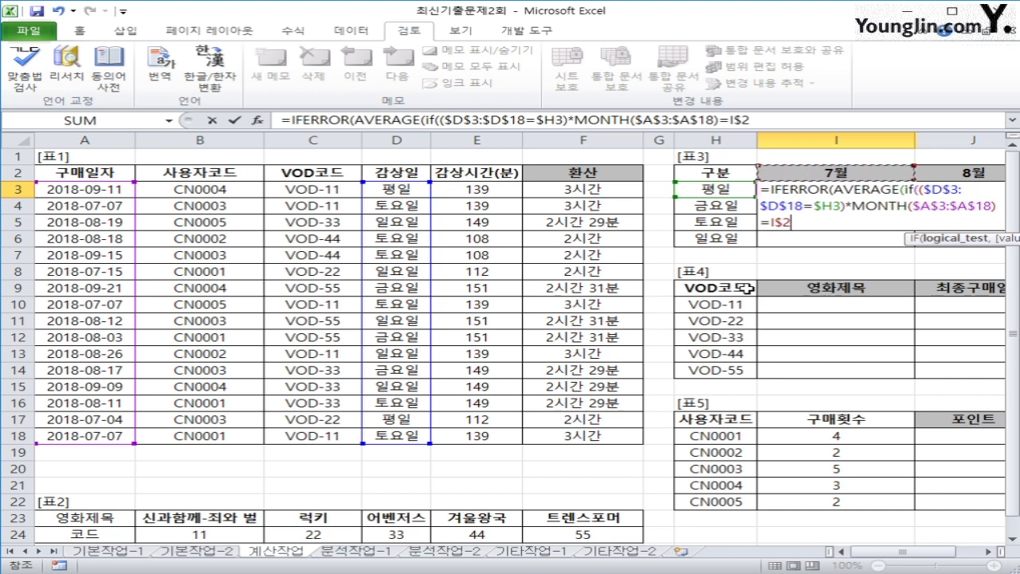
Step: Enclose the condition MONTH($A$3:$A$18)=I$2 in its own parentheses and continue to IF's value-if-true argument
{"action": "left_click", "coordinate": [849, 209]}
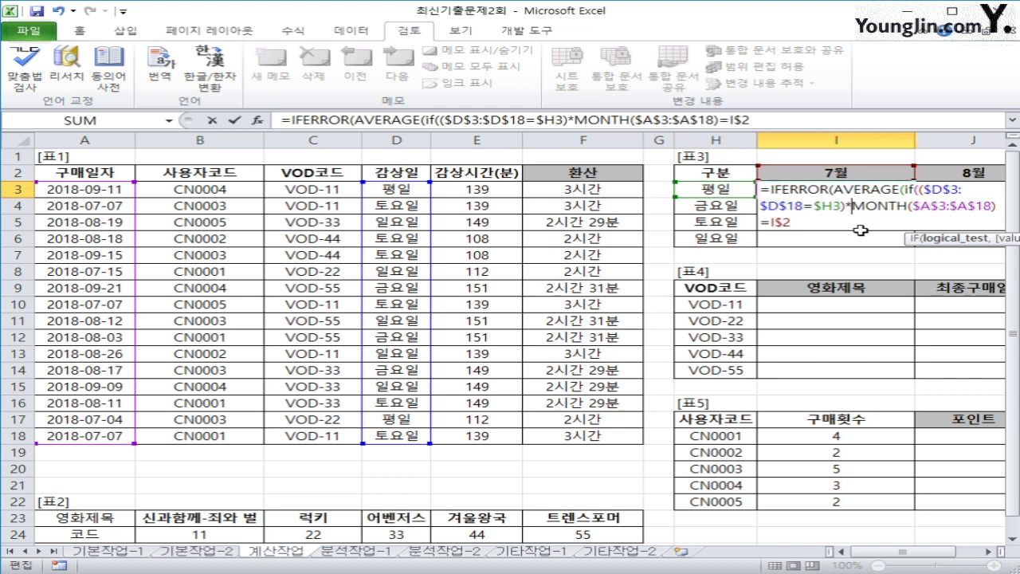
{"action": "type", "text": "("}
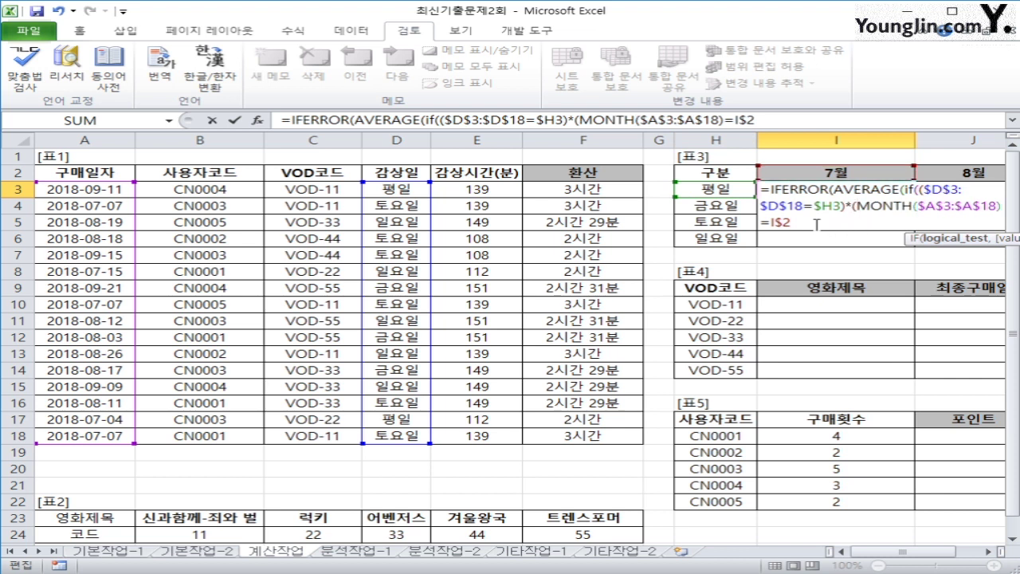
{"action": "type", "text": "),"}
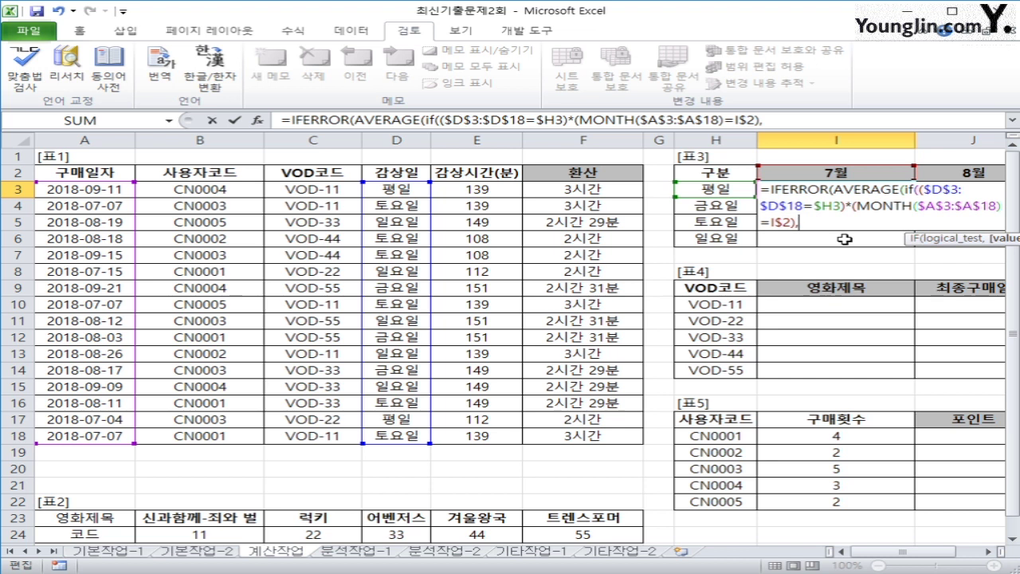
Step: Return the 감상시간(분) range $E$3:$E$18 as an absolute reference when both conditions hold, and close IF
{"action": "left_click", "coordinate": [471, 185]}
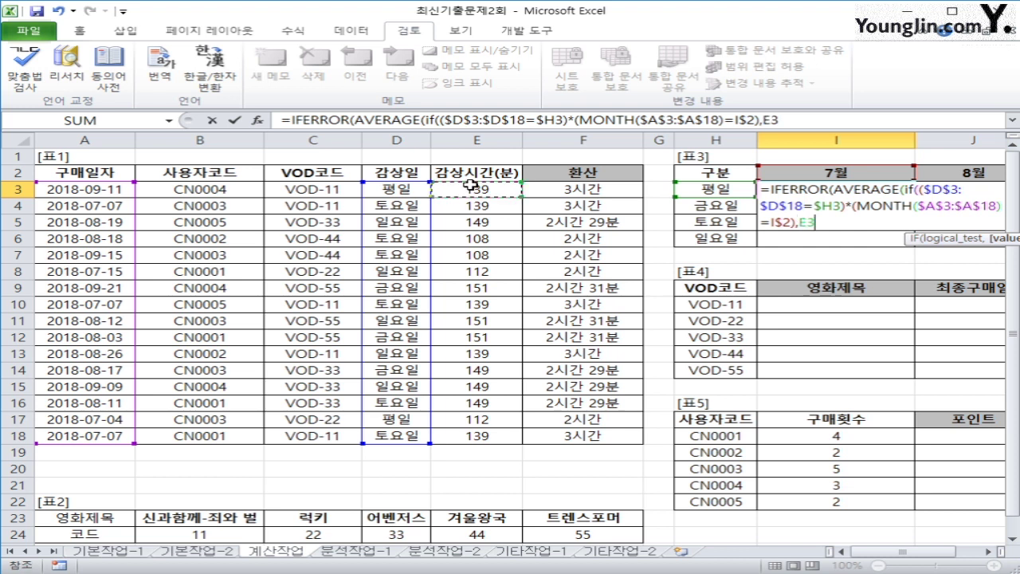
{"action": "left_click_drag", "start_coordinate": [475, 185], "coordinate": [493, 447]}
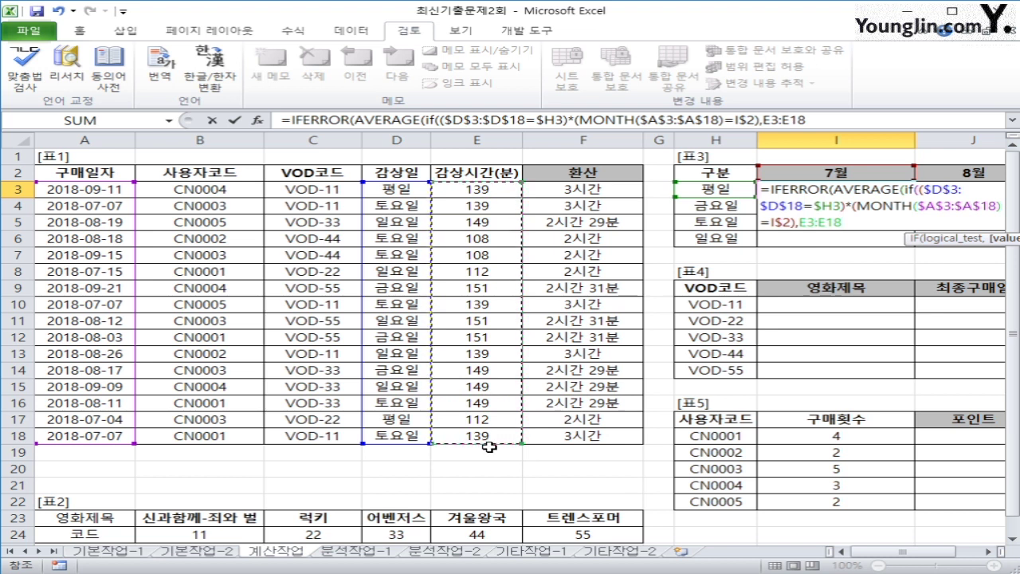
{"action": "key", "text": "F4"}
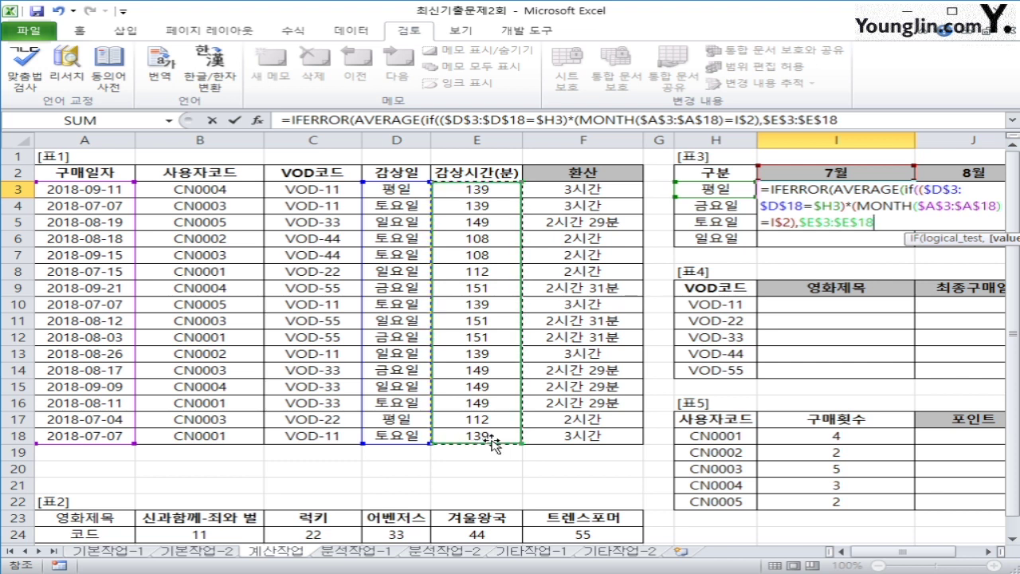
{"action": "type", "text": ")"}
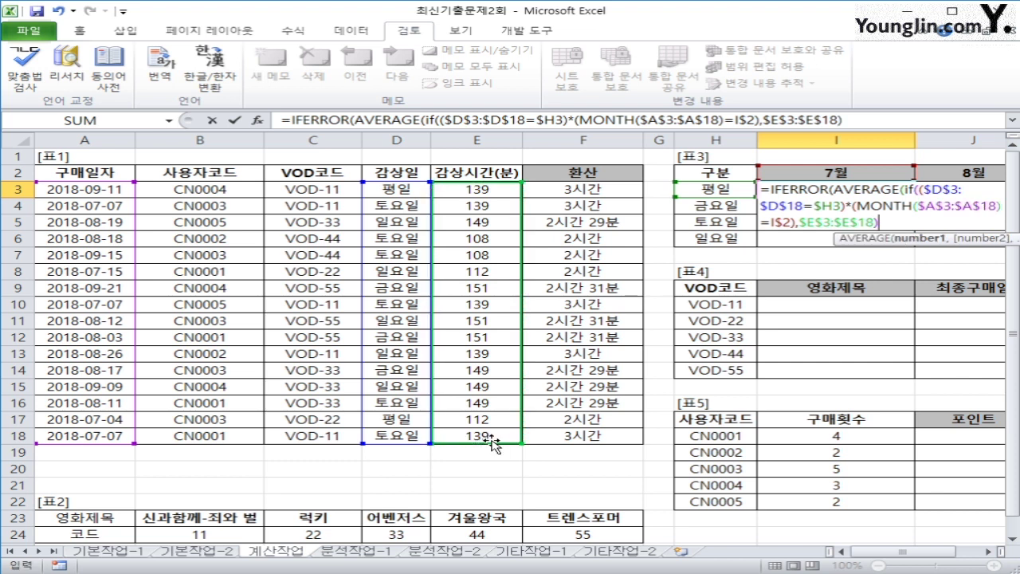
Step: Close AVERAGE, give IFERROR an empty string "" as the error value, and enter the formula in I3 as an array formula
{"action": "type", "text": ")"}
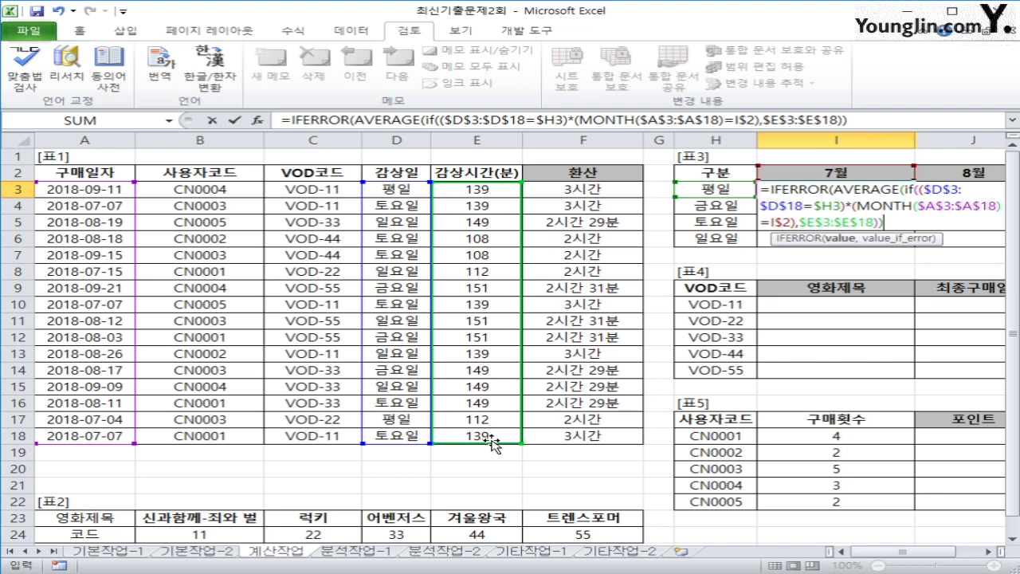
{"action": "type", "text": ",\""}
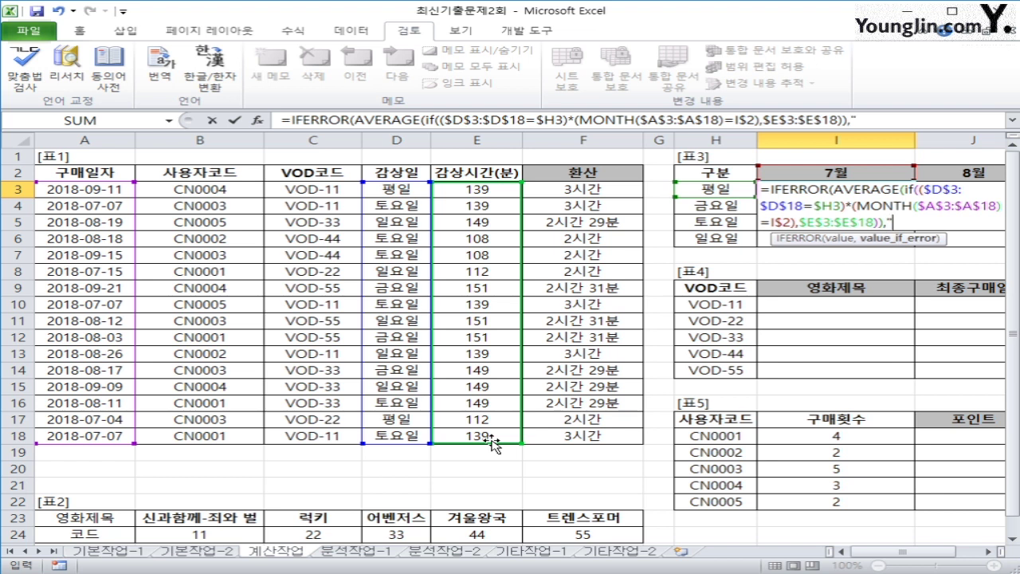
{"action": "type", "text": "\")"}
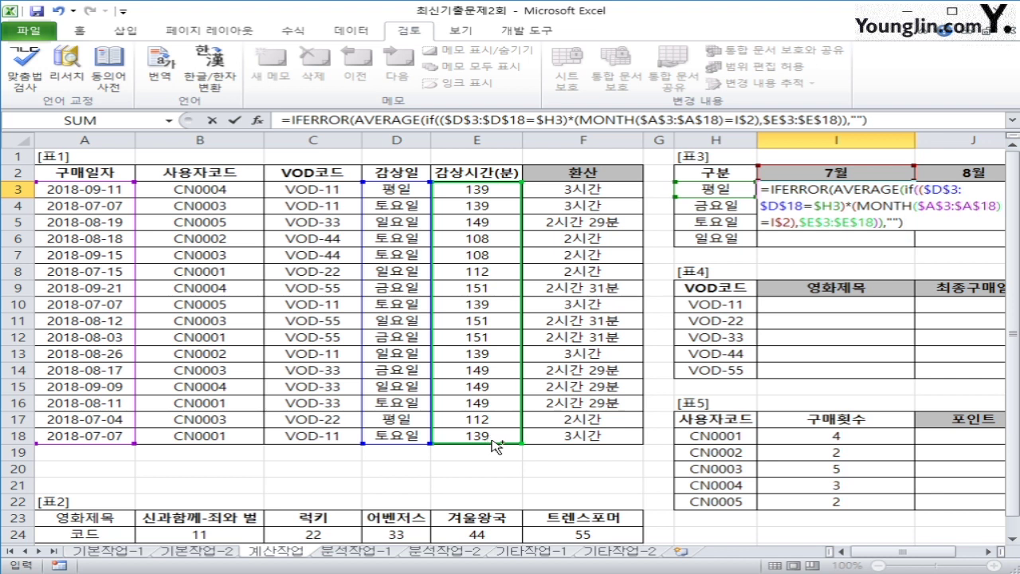
{"action": "key", "text": "ctrl+shift+Return"}
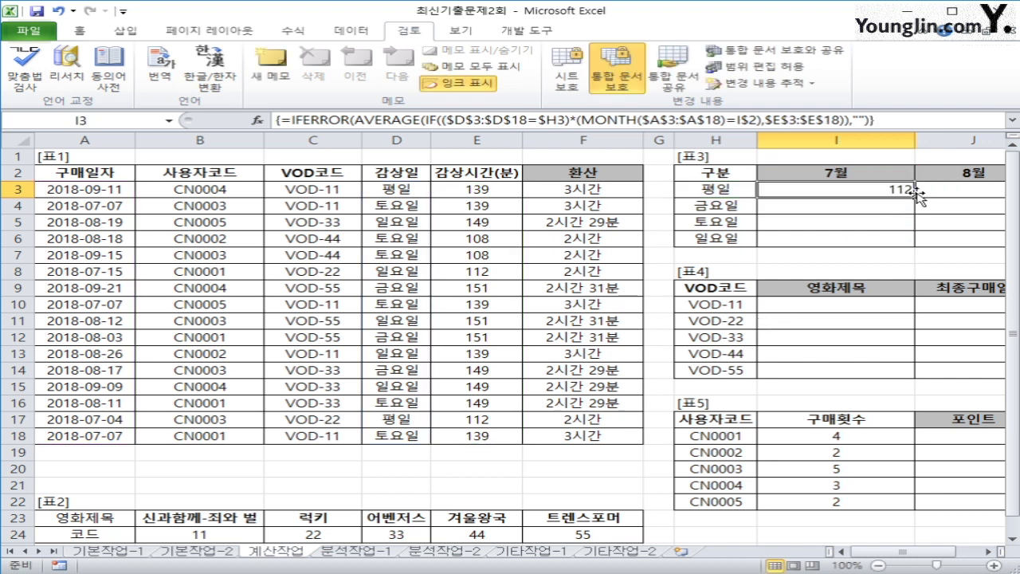
Step: Fill the array formula from I3 down to row 6 and across to column K for all of 표3
{"action": "left_click_drag", "start_coordinate": [917, 194], "coordinate": [914, 249]}
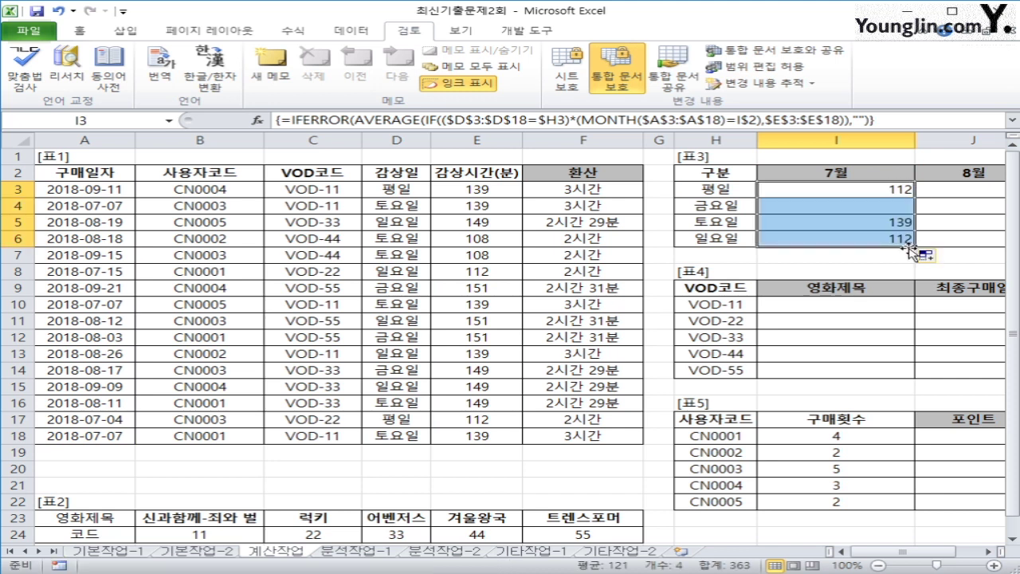
{"action": "left_click", "coordinate": [989, 553]}
{"action": "left_click", "coordinate": [988, 554]}
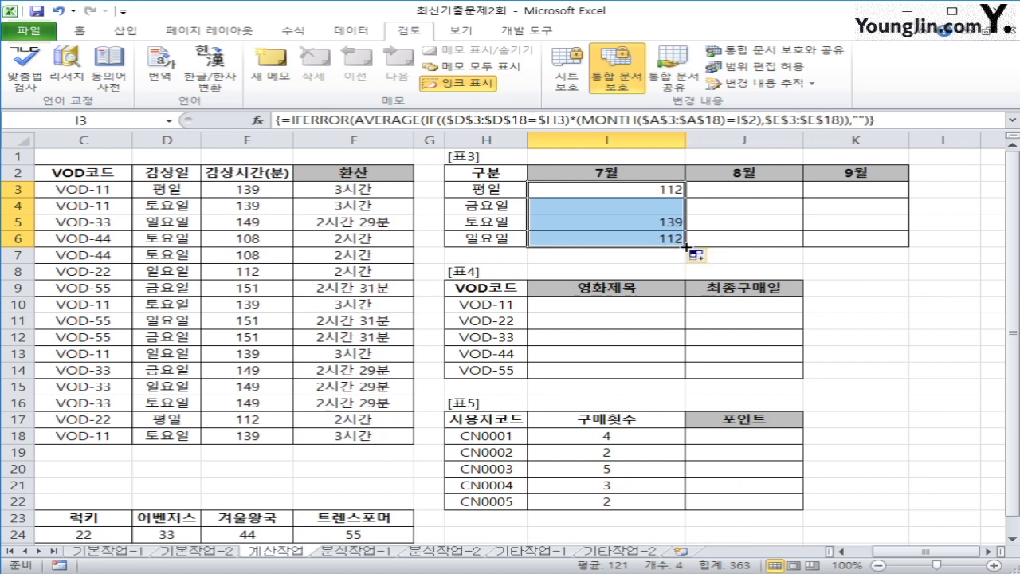
{"action": "left_click_drag", "start_coordinate": [686, 244], "coordinate": [882, 248]}
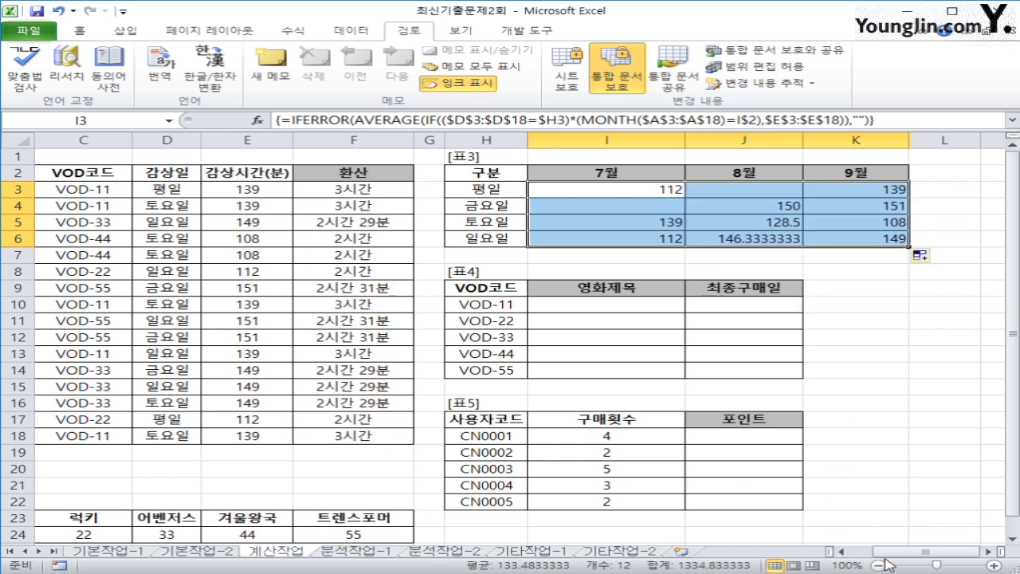
Step: Examine the 영화제목 column and VOD codes of 표4 alongside the movie titles and codes in 표2
{"action": "left_click_drag", "start_coordinate": [884, 552], "coordinate": [853, 558]}
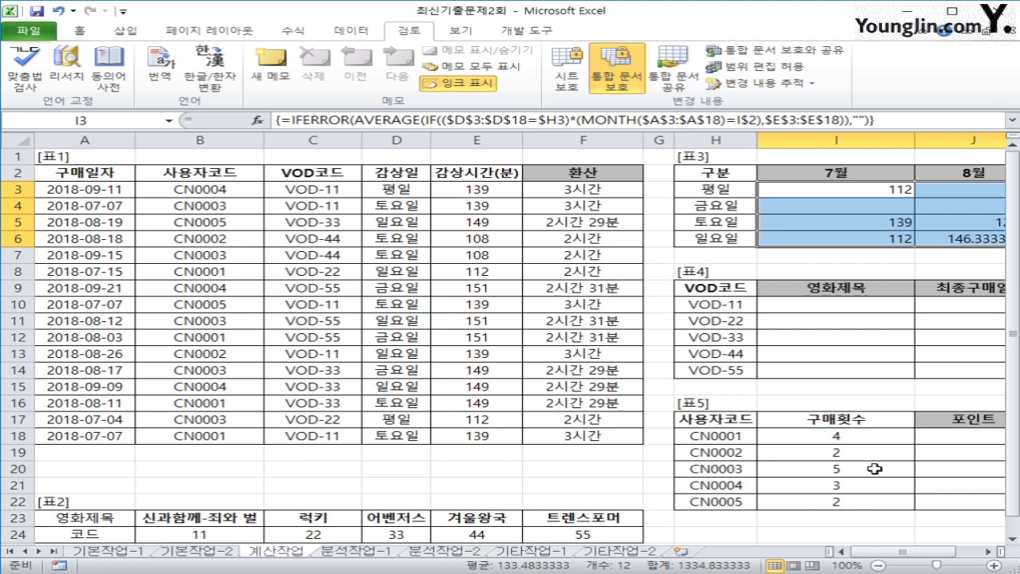
{"action": "left_click", "coordinate": [871, 305]}
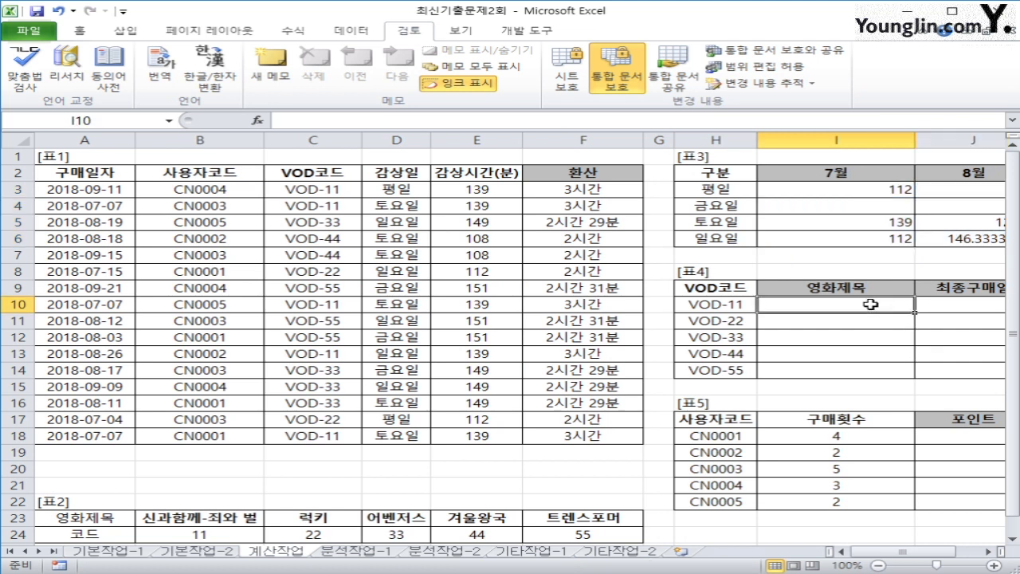
{"action": "left_click_drag", "start_coordinate": [870, 304], "coordinate": [880, 370]}
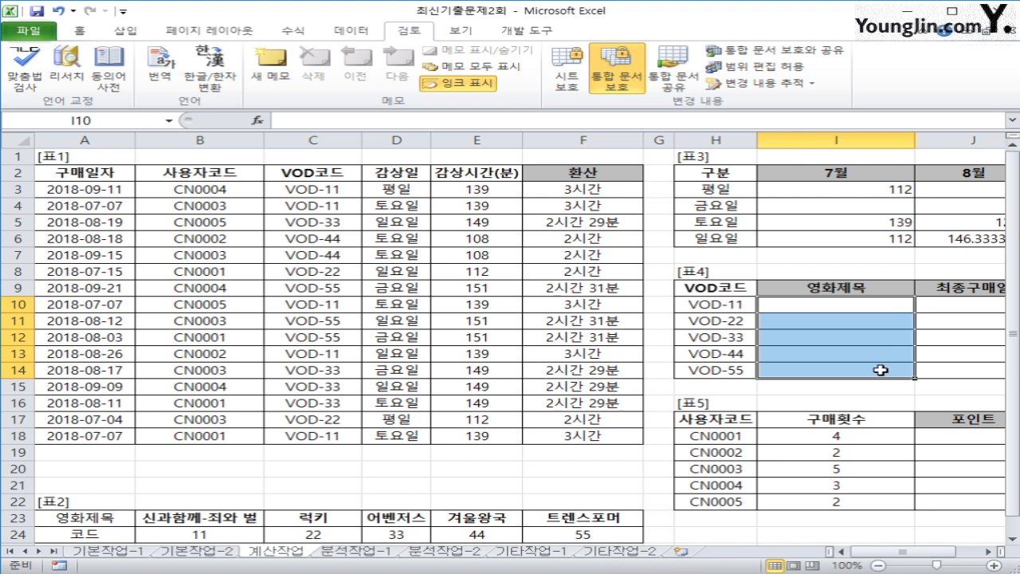
{"action": "left_click", "coordinate": [861, 305]}
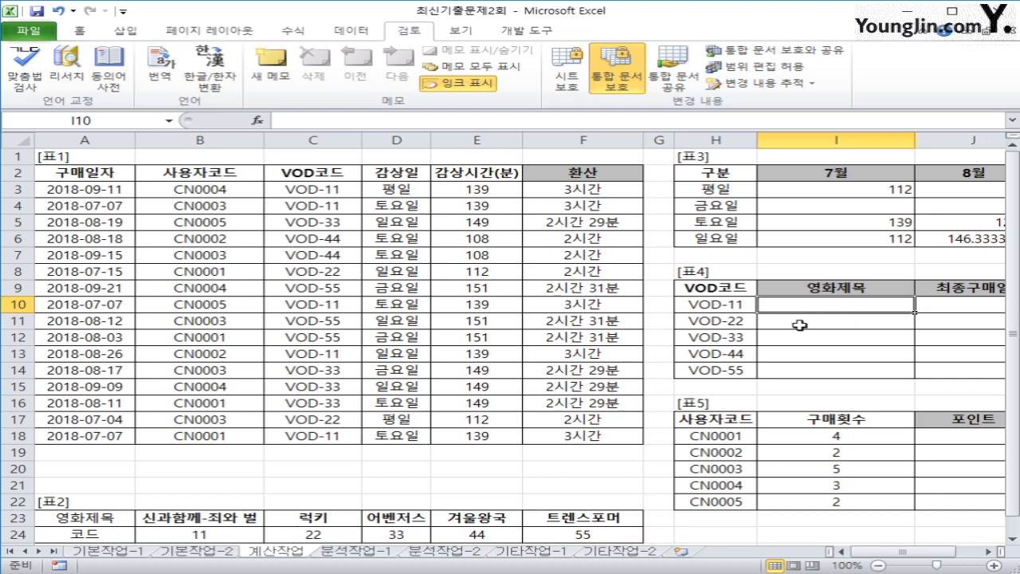
{"action": "left_click_drag", "start_coordinate": [716, 304], "coordinate": [727, 372]}
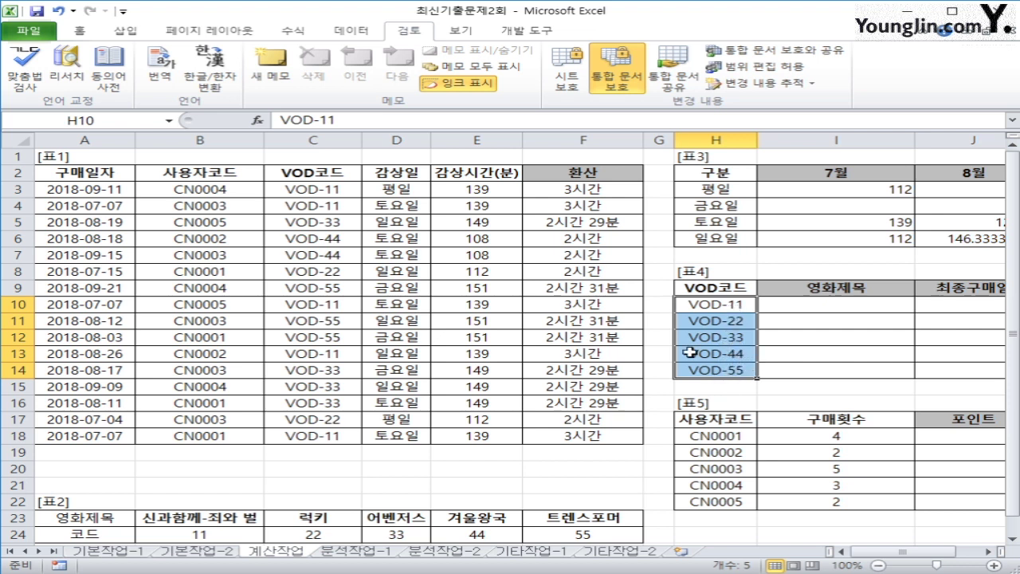
{"action": "scroll", "coordinate": [546, 411], "scroll_direction": "down", "scroll_amount": 2}
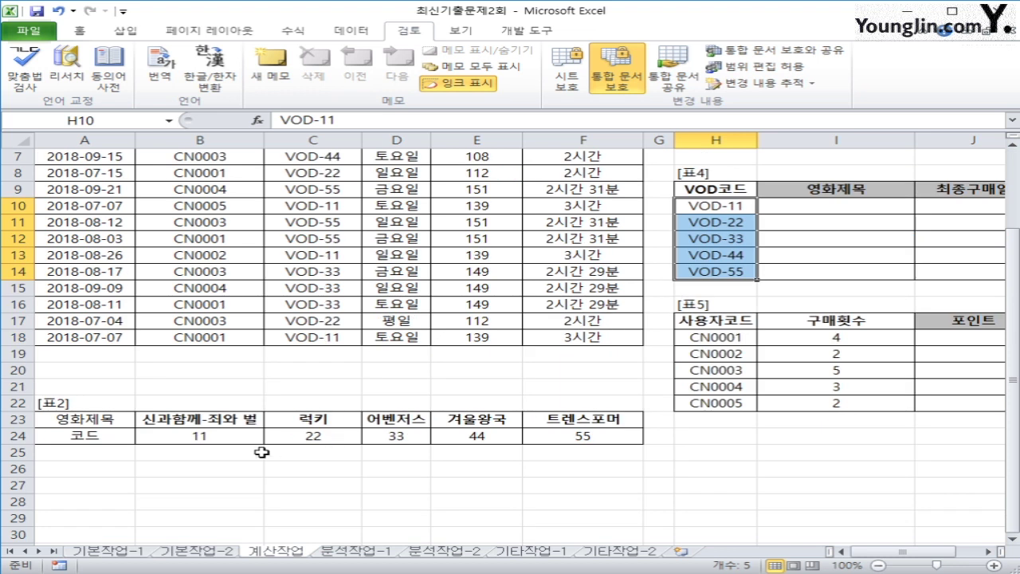
{"action": "left_click", "coordinate": [82, 420]}
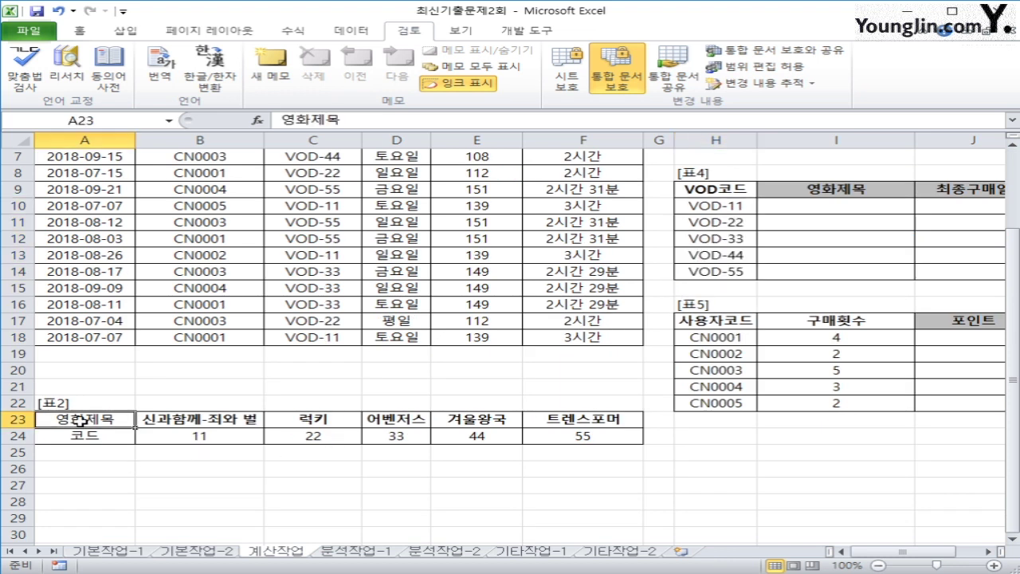
{"action": "left_click_drag", "start_coordinate": [82, 420], "coordinate": [547, 436]}
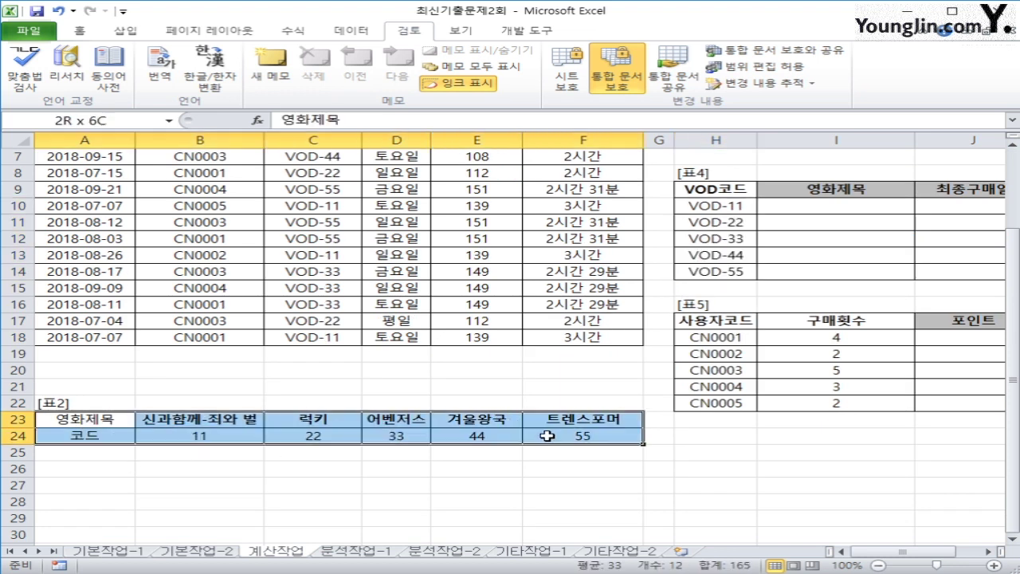
{"action": "left_click", "coordinate": [223, 436]}
{"action": "left_click", "coordinate": [332, 437]}
{"action": "left_click", "coordinate": [375, 438]}
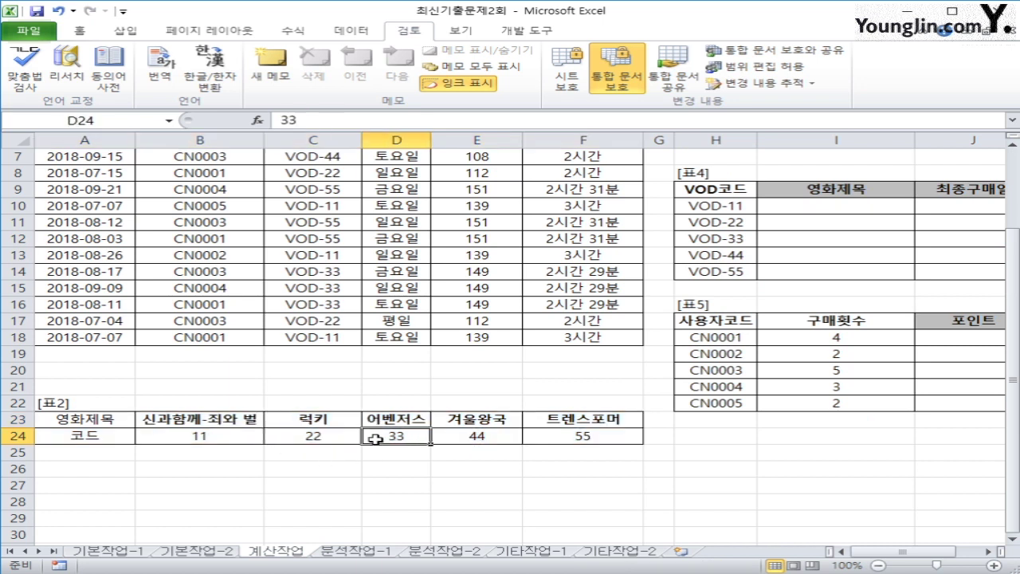
{"action": "left_click", "coordinate": [454, 437]}
{"action": "left_click", "coordinate": [538, 436]}
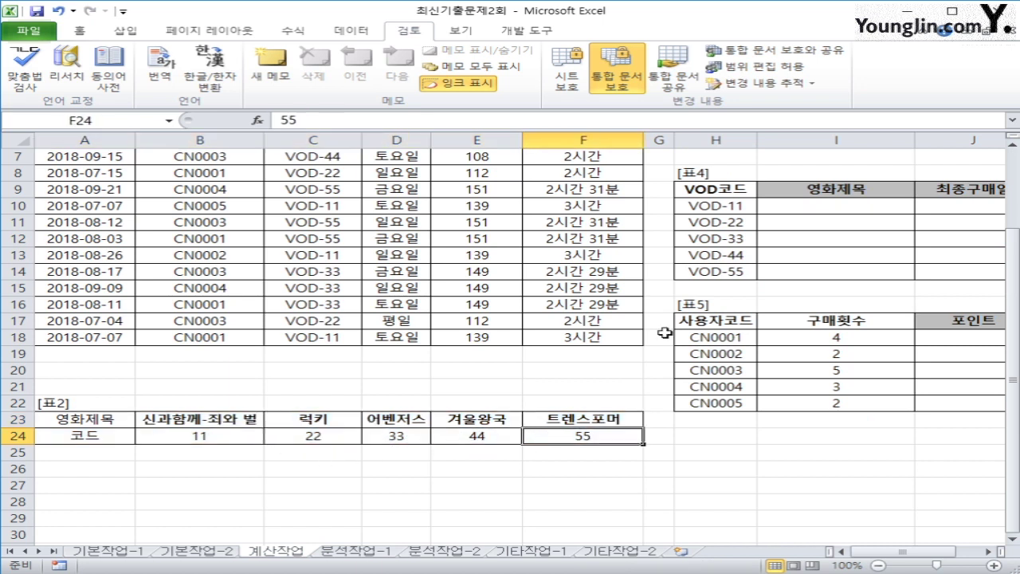
{"action": "left_click_drag", "start_coordinate": [724, 209], "coordinate": [738, 271]}
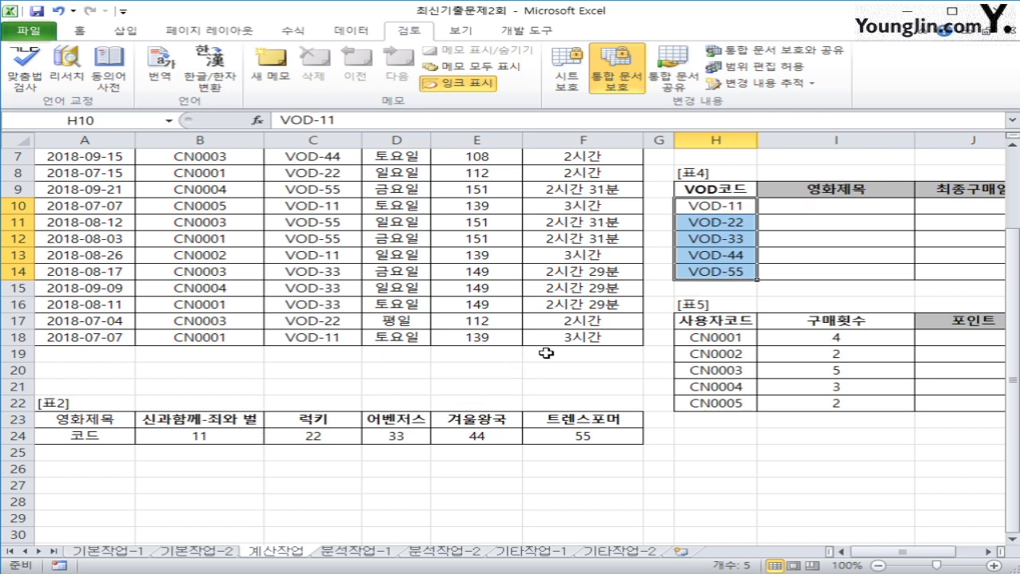
{"action": "left_click", "coordinate": [790, 206]}
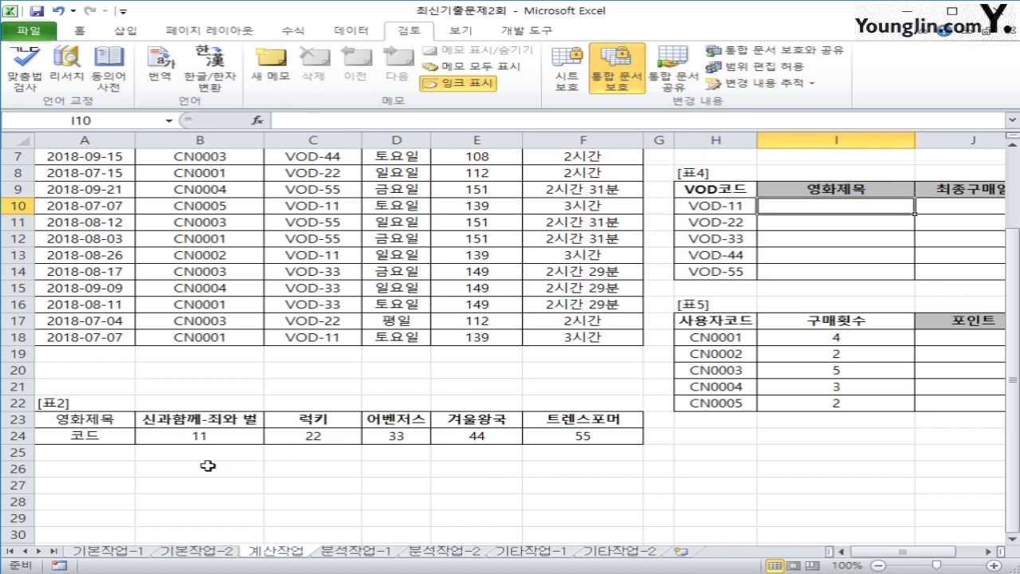
{"action": "left_click_drag", "start_coordinate": [162, 420], "coordinate": [552, 436]}
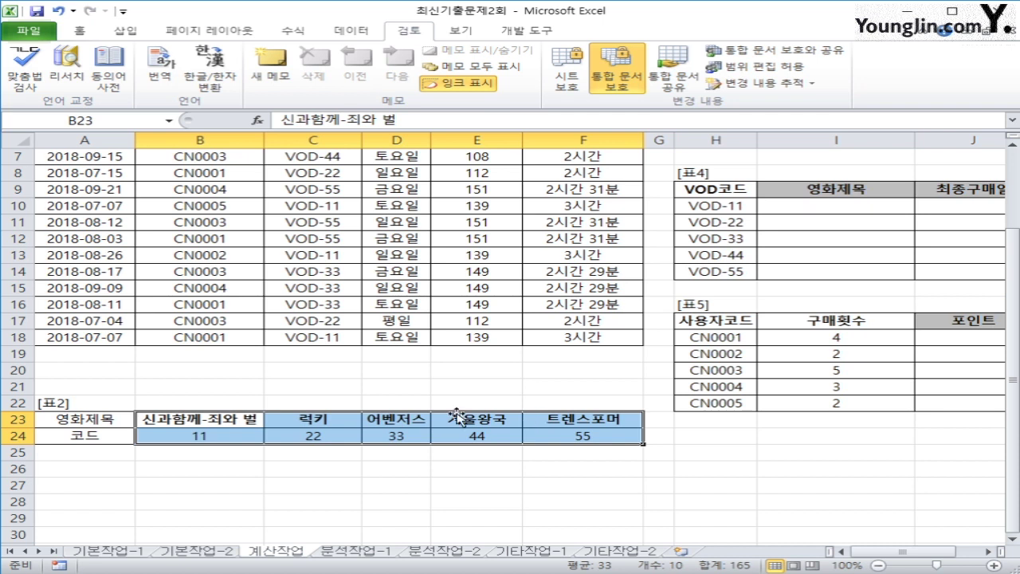
Step: Compare the title row B23:F23 and code row B24:F24 of 표2 with the VOD code in H10
{"action": "left_click", "coordinate": [231, 424]}
{"action": "left_click_drag", "start_coordinate": [231, 425], "coordinate": [566, 422]}
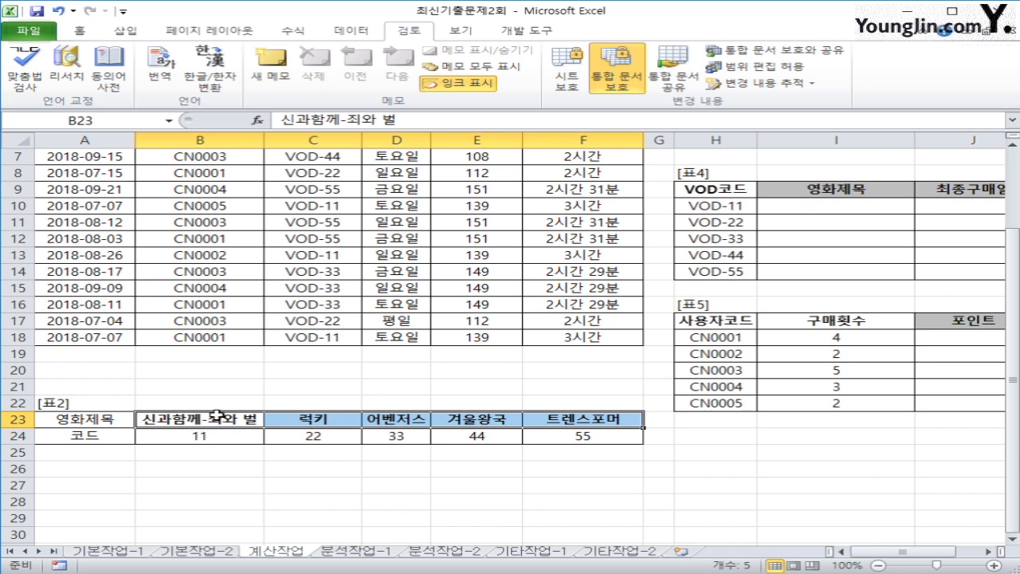
{"action": "left_click_drag", "start_coordinate": [215, 427], "coordinate": [552, 437]}
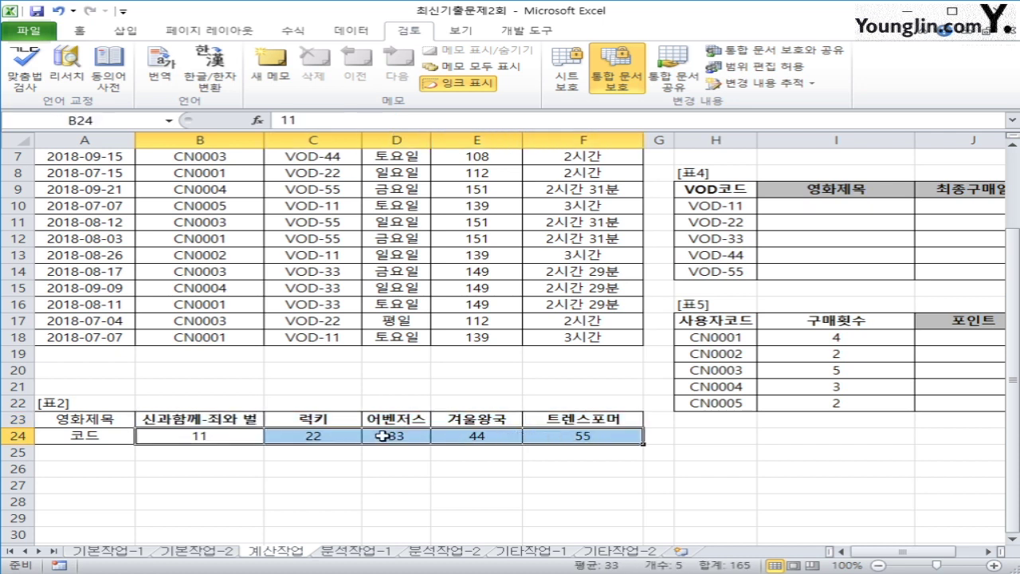
{"action": "left_click", "coordinate": [212, 418]}
{"action": "left_click_drag", "start_coordinate": [308, 417], "coordinate": [542, 419]}
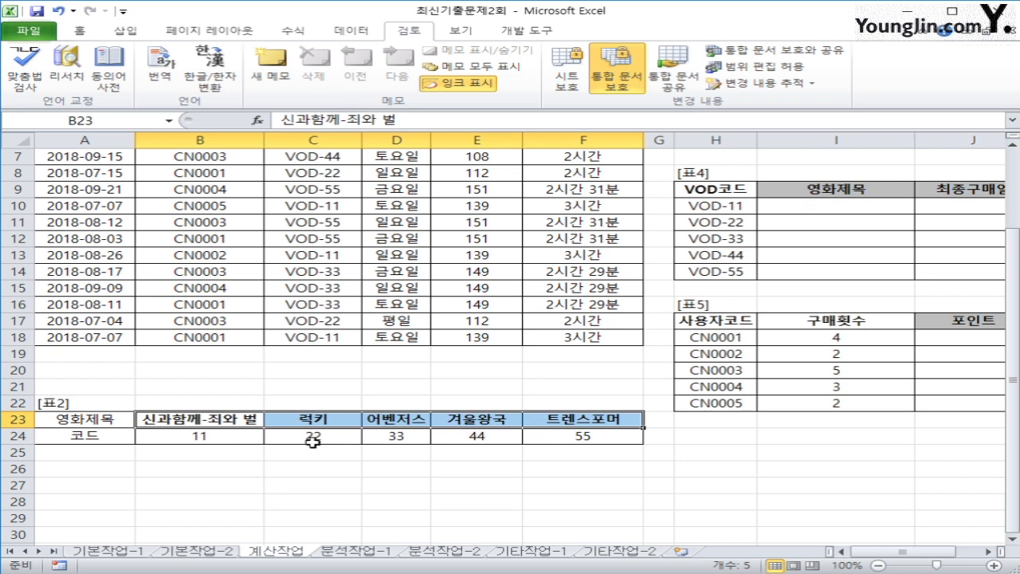
{"action": "left_click", "coordinate": [718, 208]}
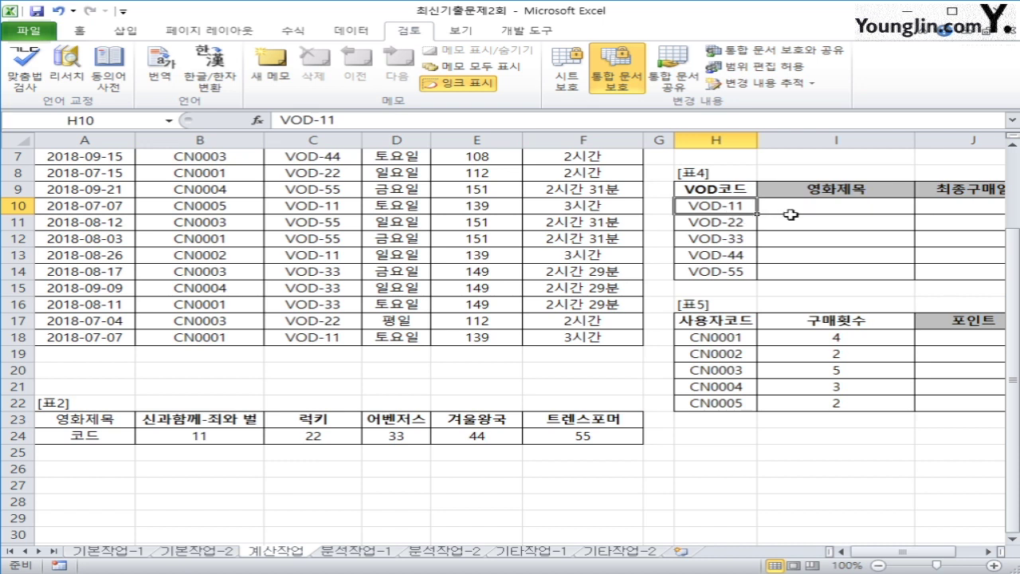
Step: Start a LOOKUP formula in I10 whose lookup value is the last two characters of H10 converted to a number, RIGHT(H10,2)*1
{"action": "left_click", "coordinate": [790, 216]}
{"action": "left_click", "coordinate": [792, 203]}
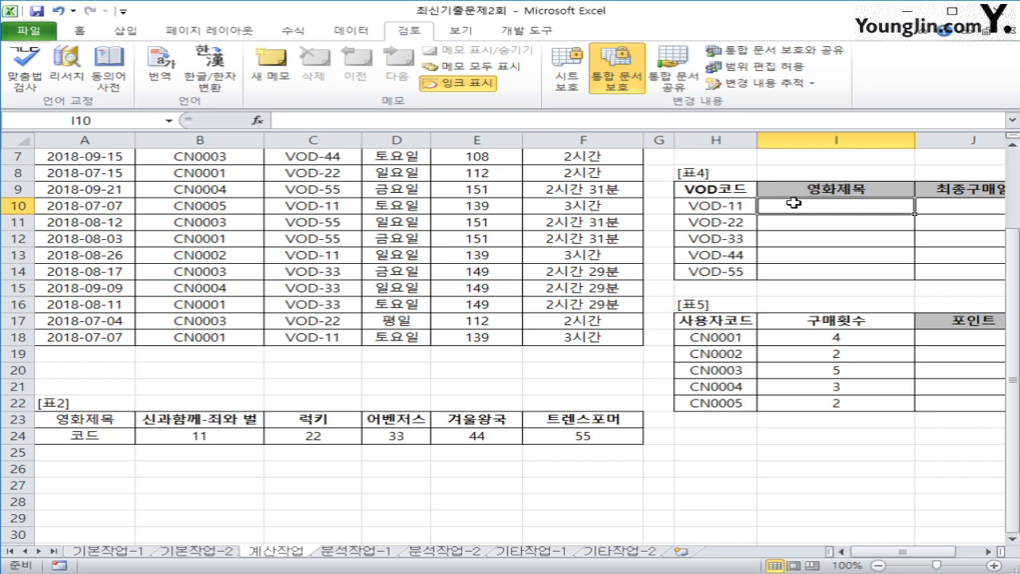
{"action": "type", "text": "=l"}
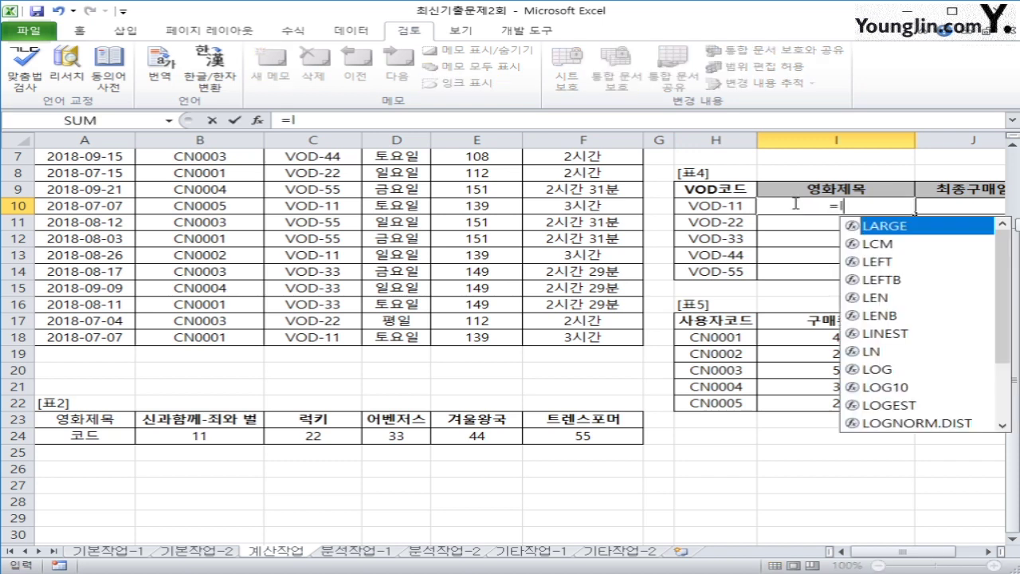
{"action": "type", "text": "ook"}
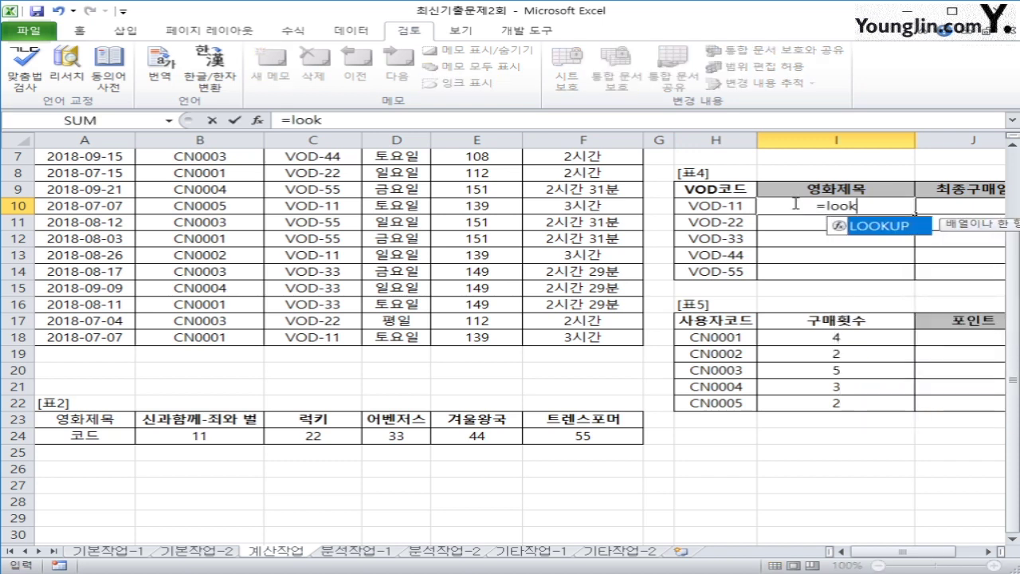
{"action": "key", "text": "Tab"}
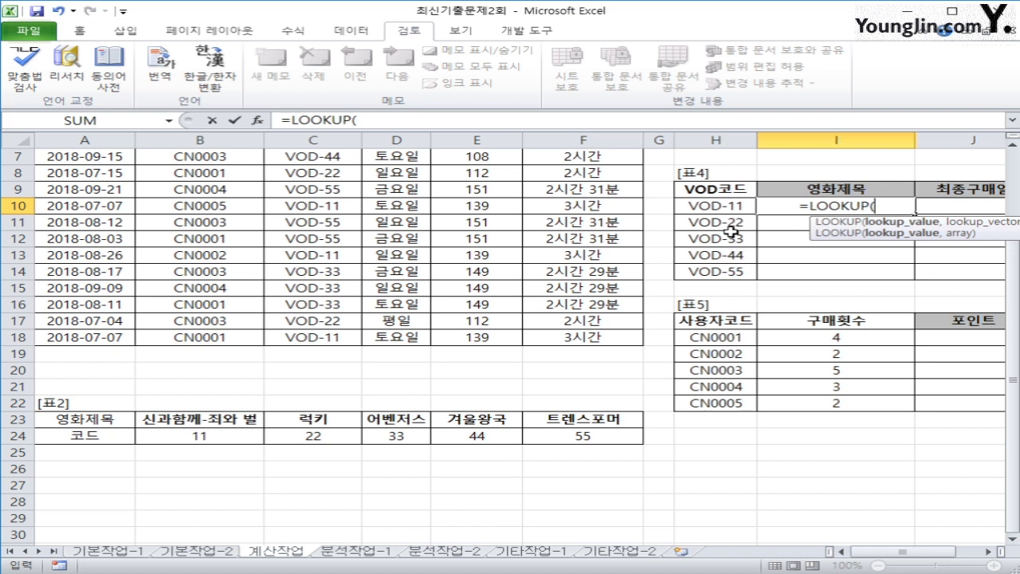
{"action": "type", "text": "right("}
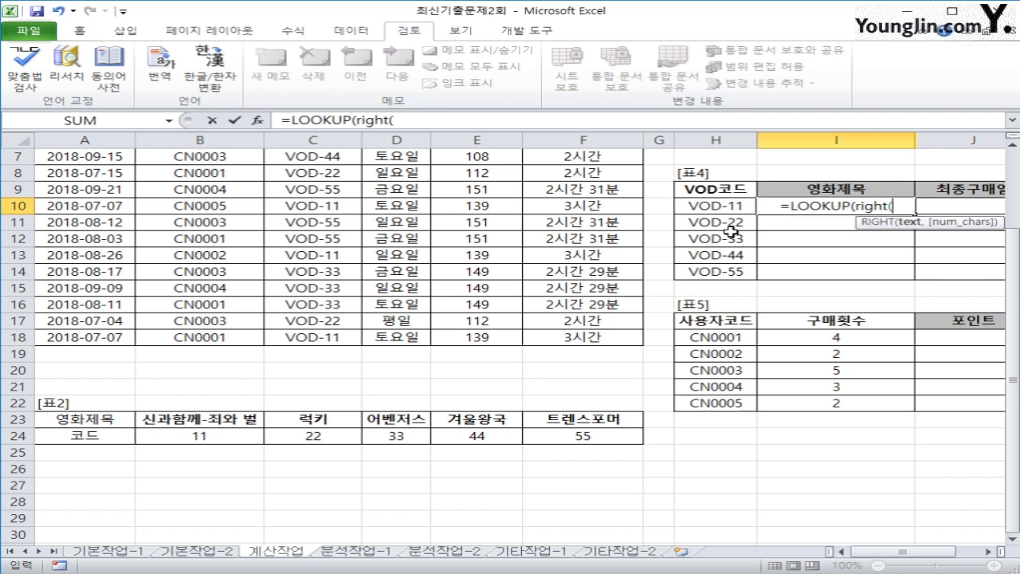
{"action": "key", "text": "Left"}
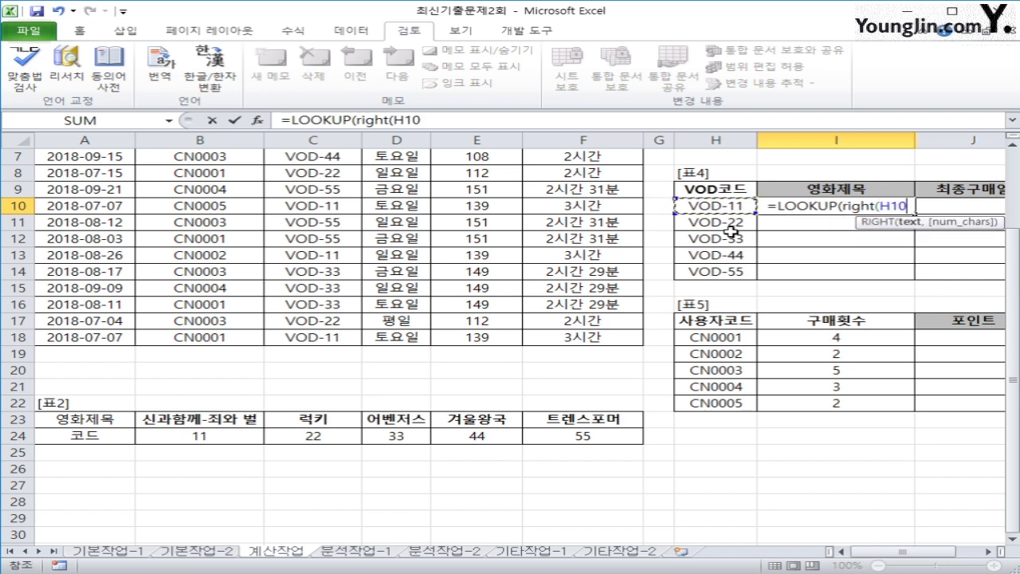
{"action": "type", "text": ","}
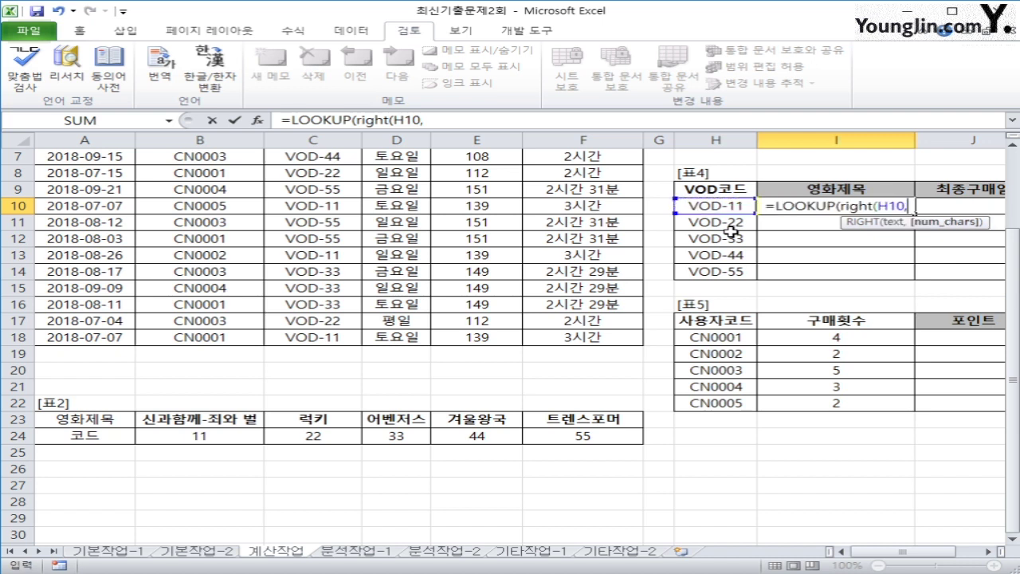
{"action": "type", "text": "2)*1,"}
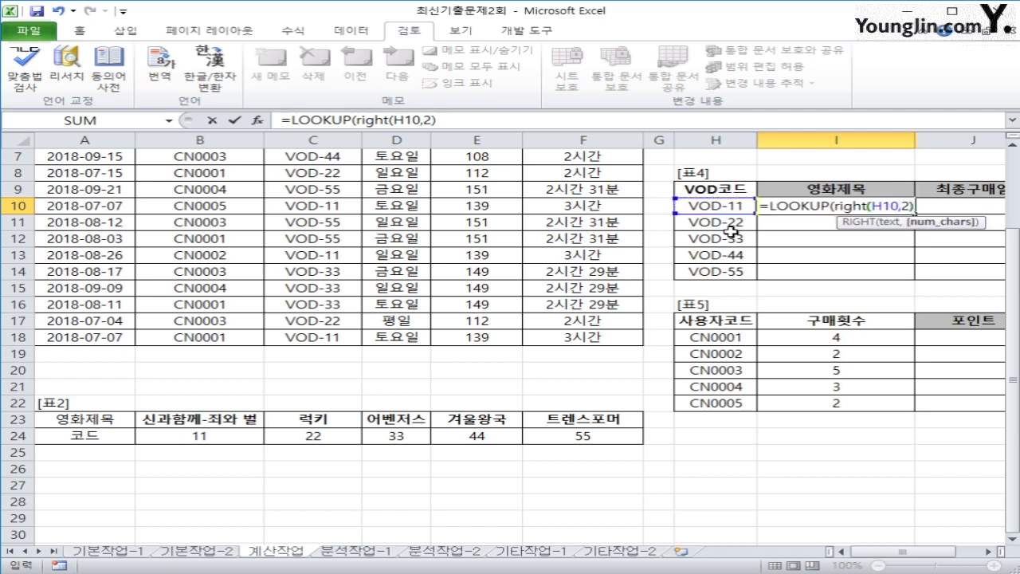
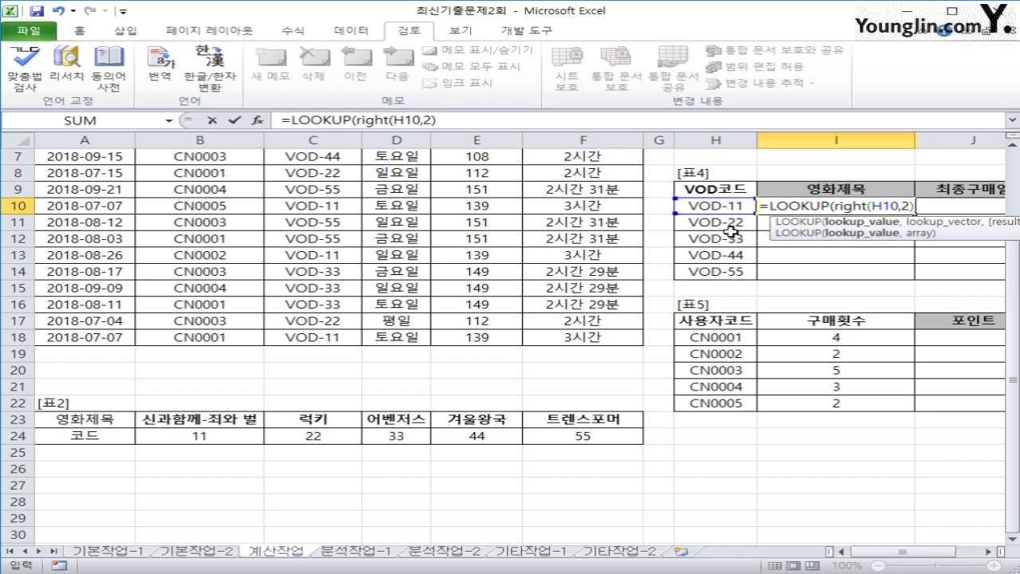
{"action": "type", "text": "*1"}
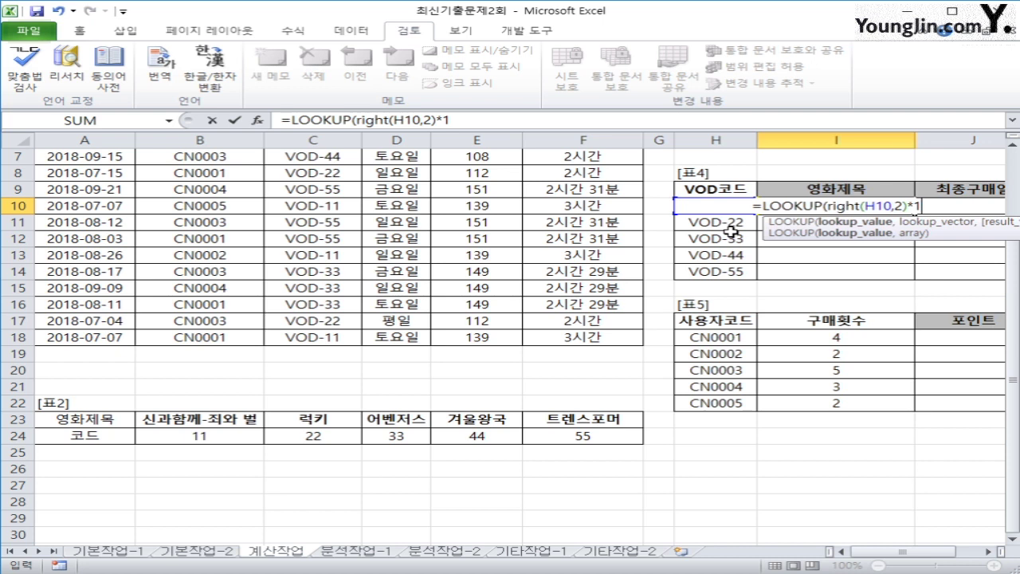
Step: Add the 표2 code row B24:F24 as the lookup vector of the LOOKUP formula
{"action": "type", "text": ","}
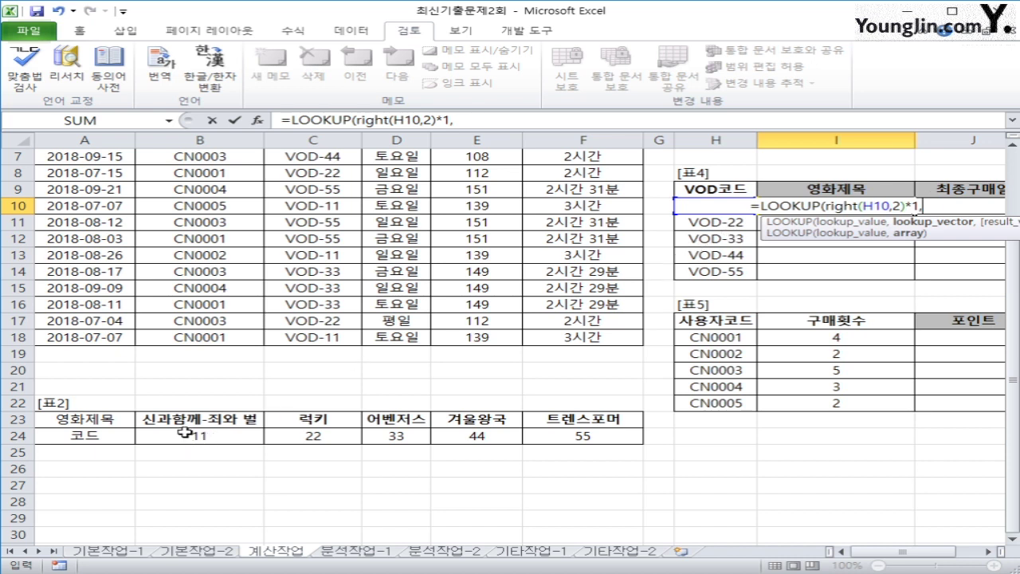
{"action": "left_click_drag", "start_coordinate": [185, 433], "coordinate": [538, 442]}
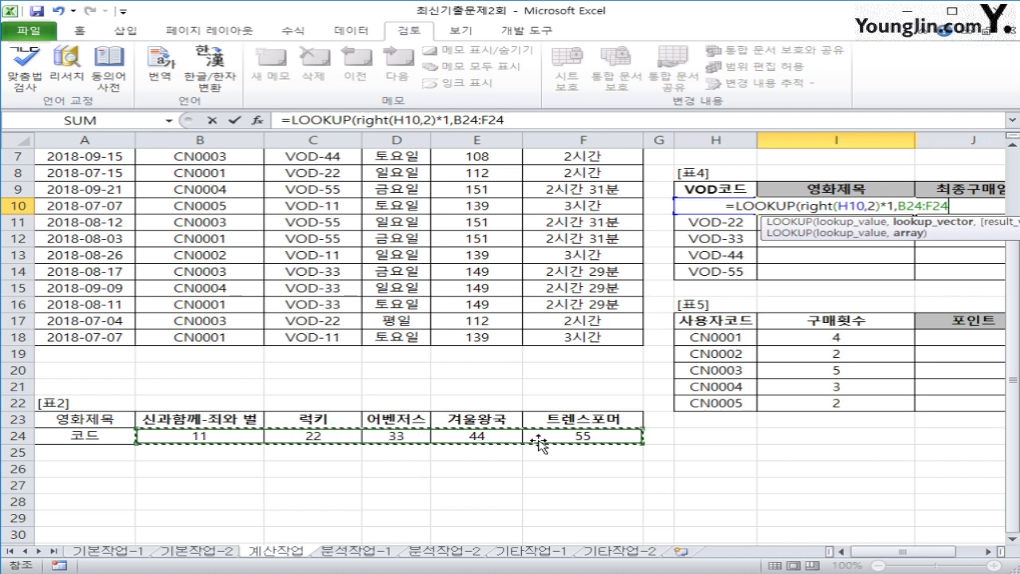
Step: Complete the LOOKUP formula in I10 with absolute lookup vector $B$24:$F$24 and result vector $B$23:$F$23
{"action": "key", "text": "F4"}
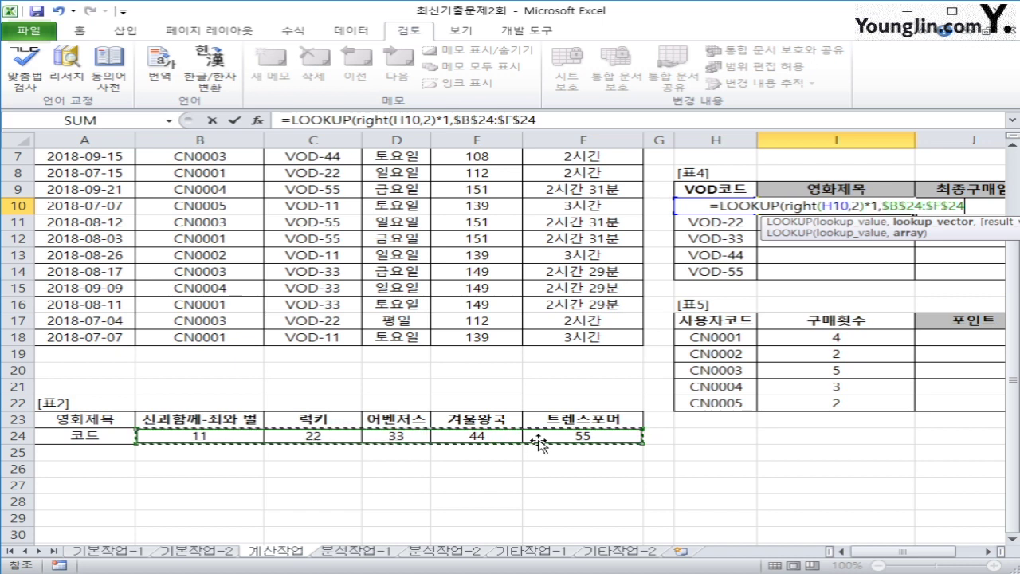
{"action": "type", "text": ","}
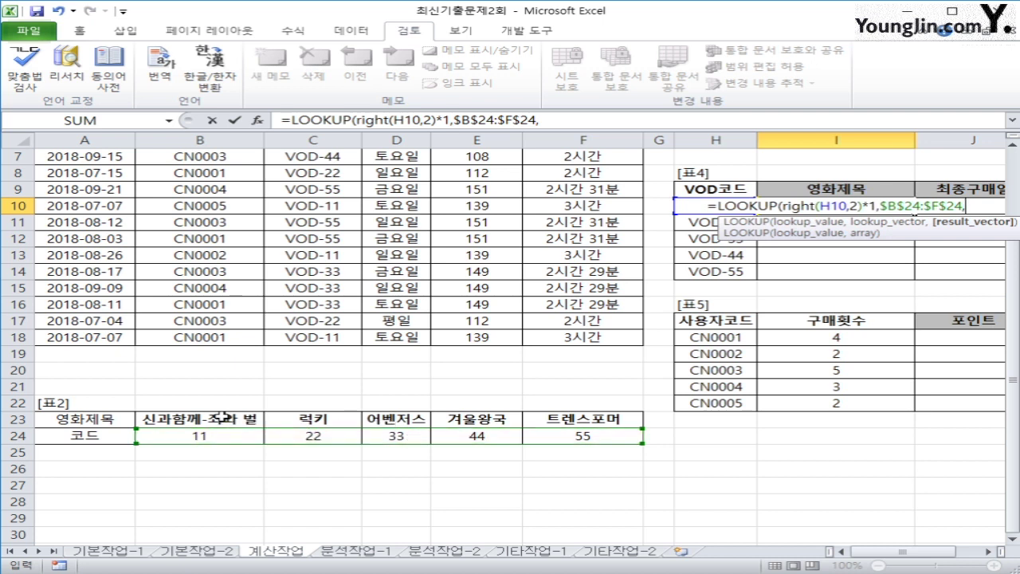
{"action": "left_click_drag", "start_coordinate": [215, 417], "coordinate": [553, 420]}
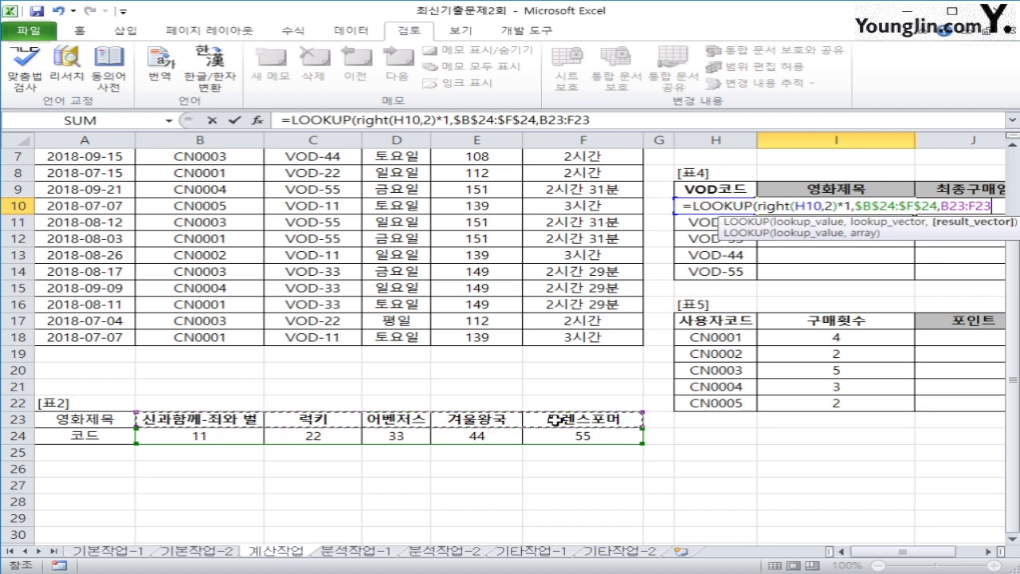
{"action": "key", "text": "F4"}
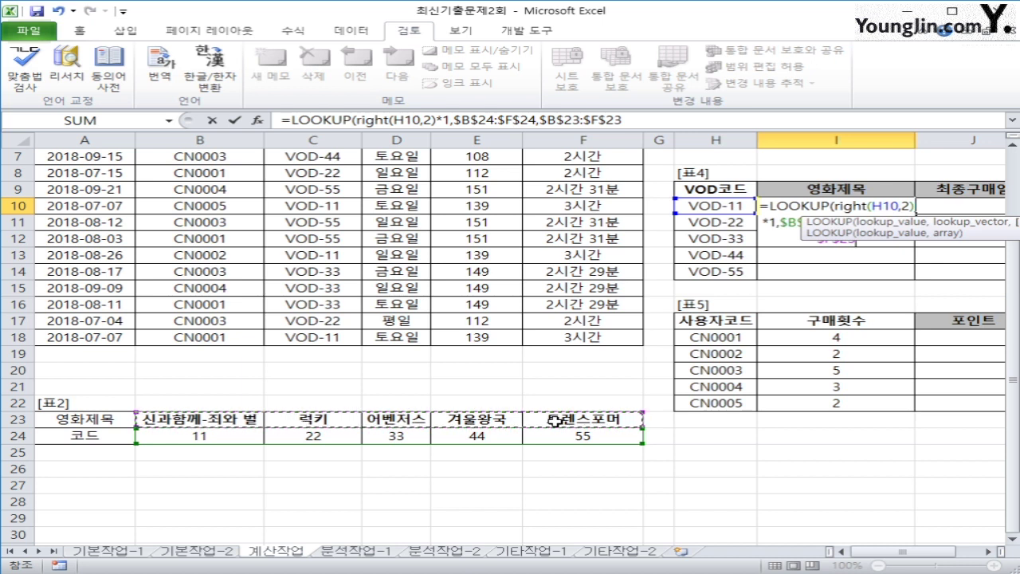
{"action": "type", "text": ")"}
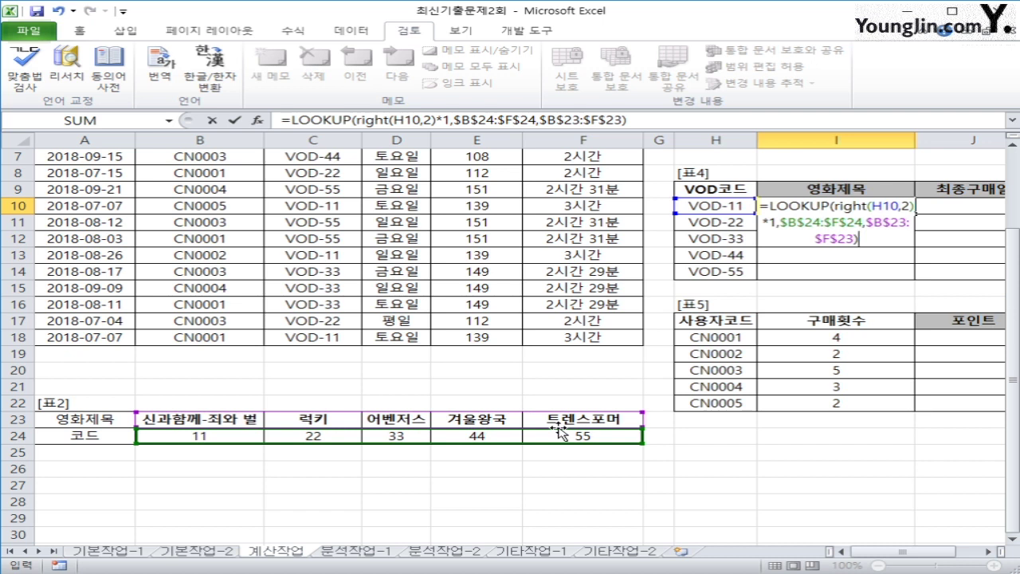
{"action": "key", "text": "Return"}
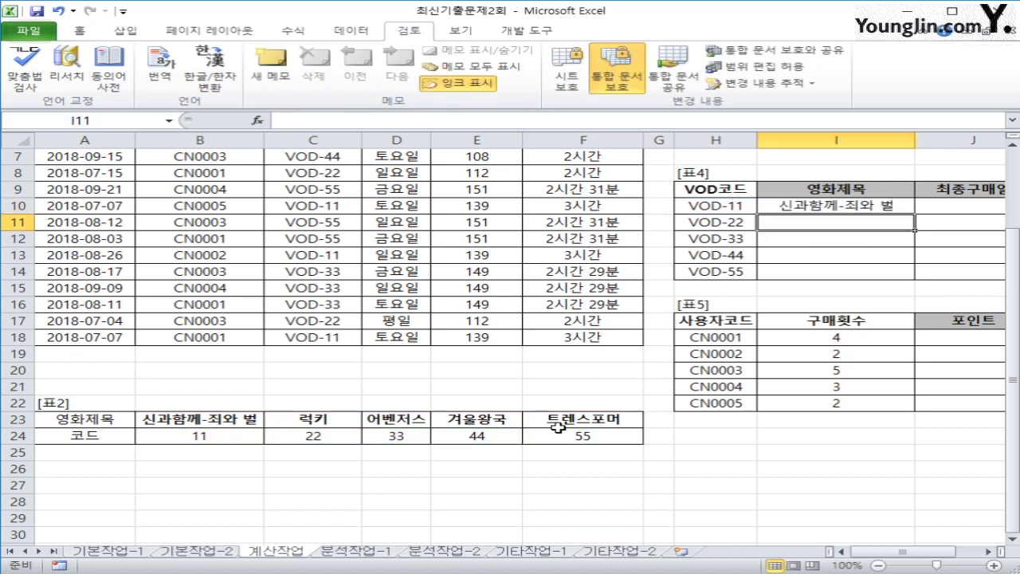
Step: Fill the movie title formula from I10 down through I14 and check the formula in the last cell
{"action": "key", "text": "Up"}
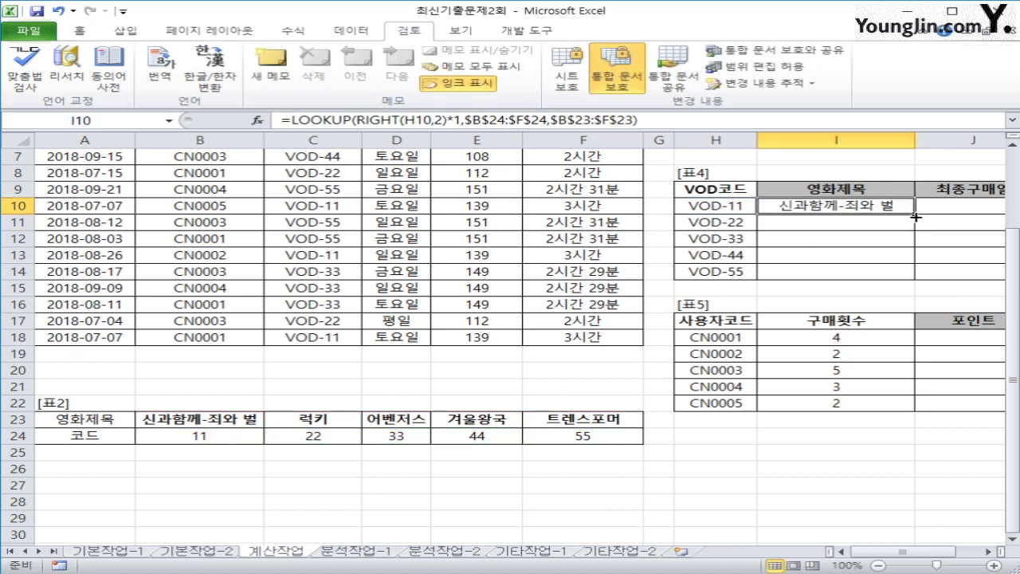
{"action": "left_click_drag", "start_coordinate": [915, 214], "coordinate": [922, 273]}
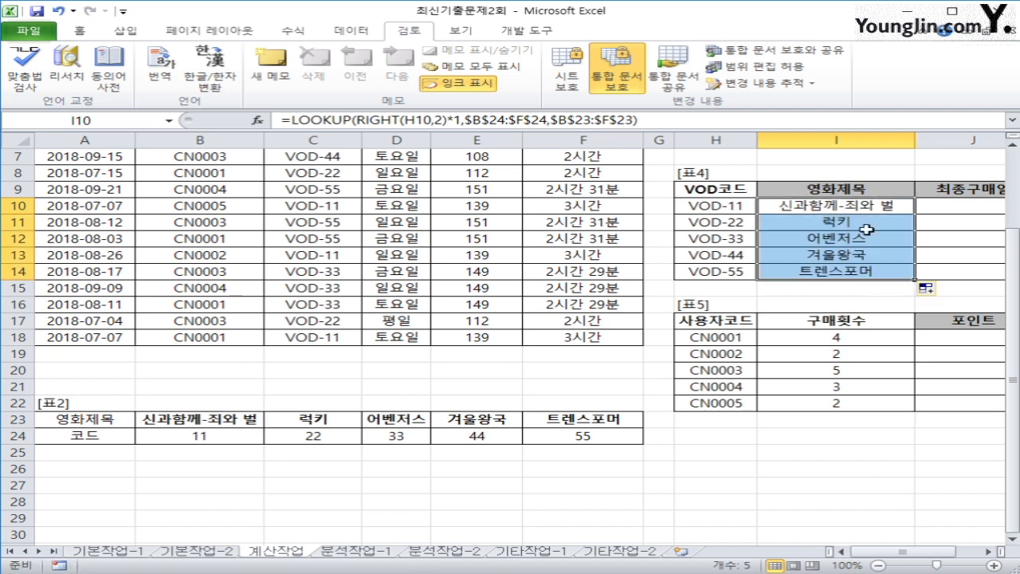
{"action": "left_click", "coordinate": [883, 274]}
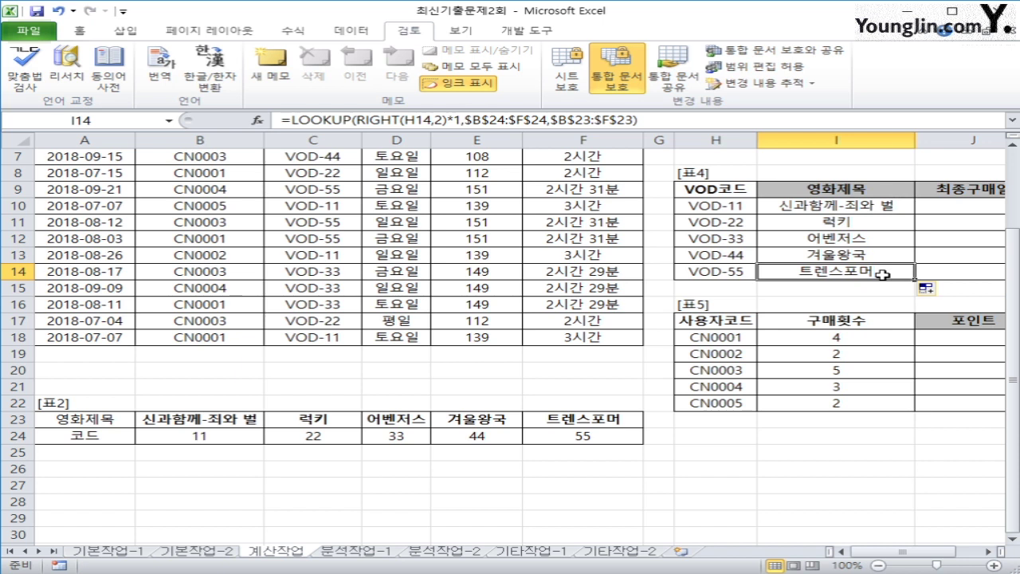
Step: Begin a MAX formula with a nested IF in J10, using the condition $C$3:$C$18=H10
{"action": "left_click", "coordinate": [956, 207]}
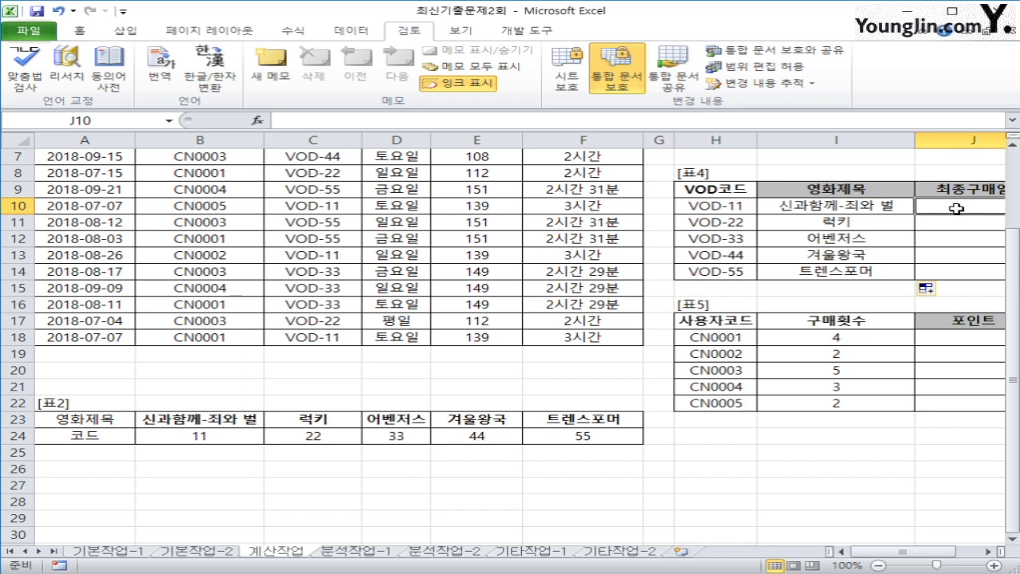
{"action": "type", "text": "=m"}
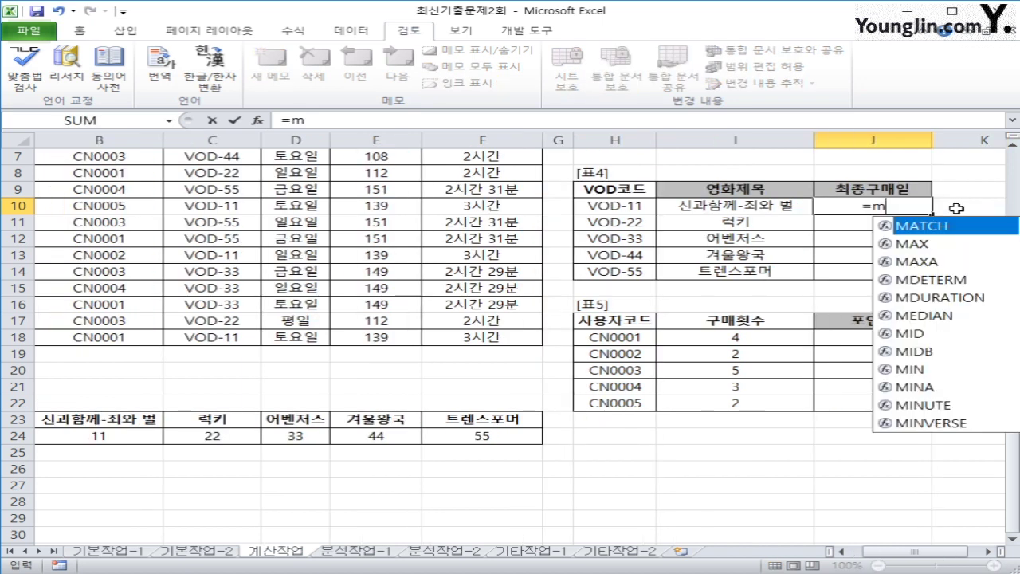
{"action": "type", "text": "ax("}
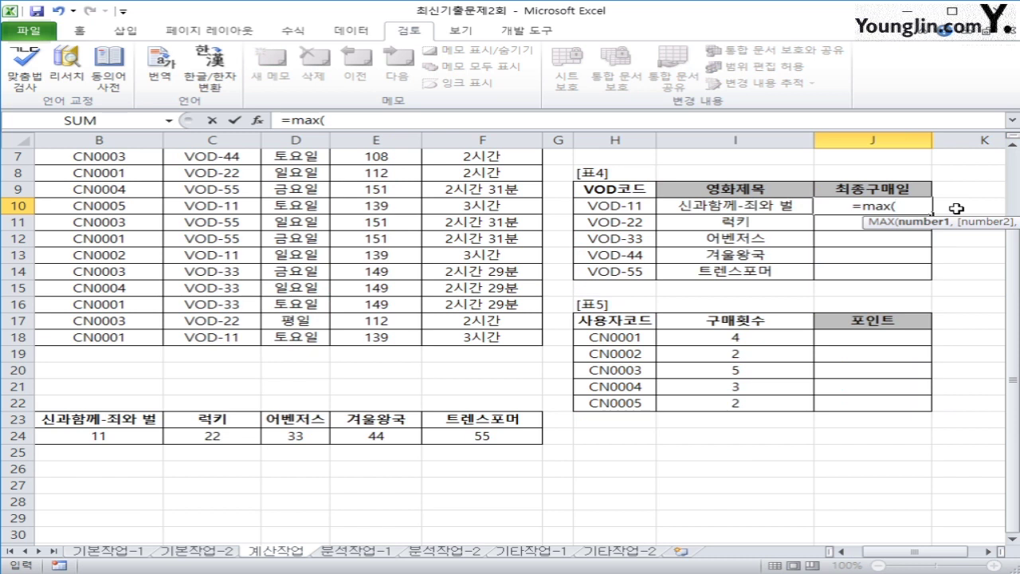
{"action": "type", "text": "if("}
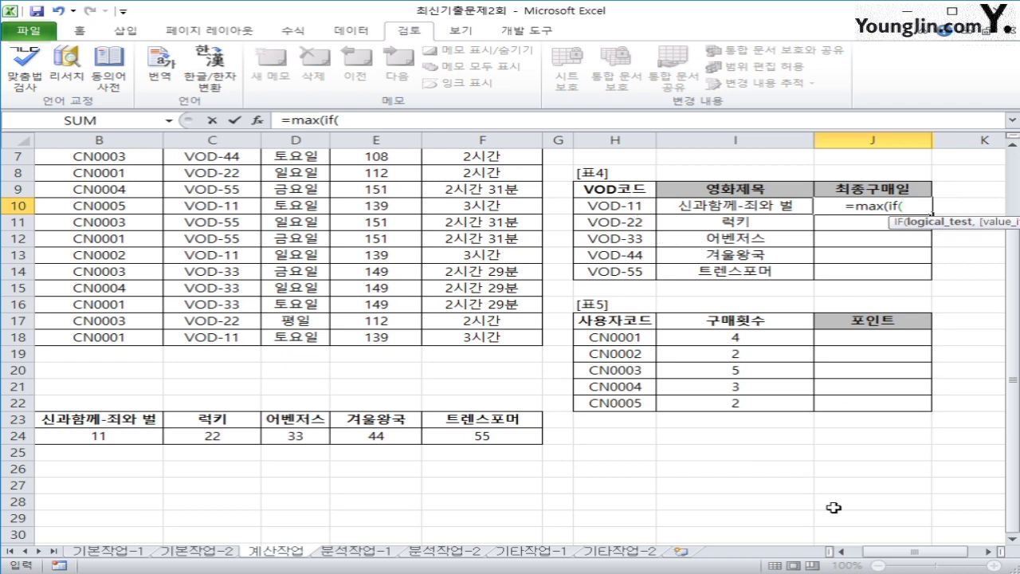
{"action": "left_click_drag", "start_coordinate": [897, 553], "coordinate": [876, 552]}
{"action": "scroll", "coordinate": [276, 356], "scroll_direction": "up", "scroll_amount": 2}
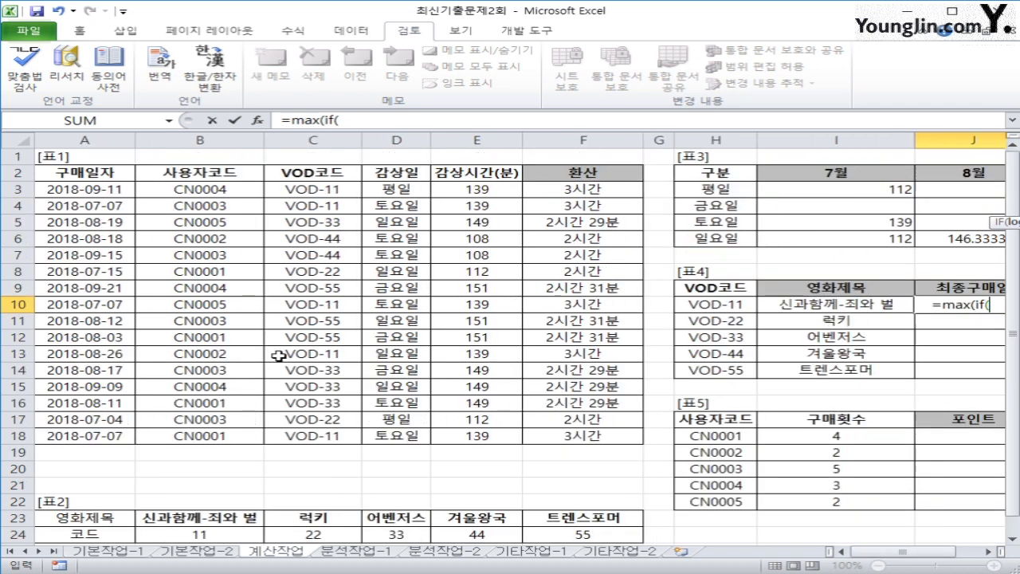
{"action": "left_click", "coordinate": [289, 189]}
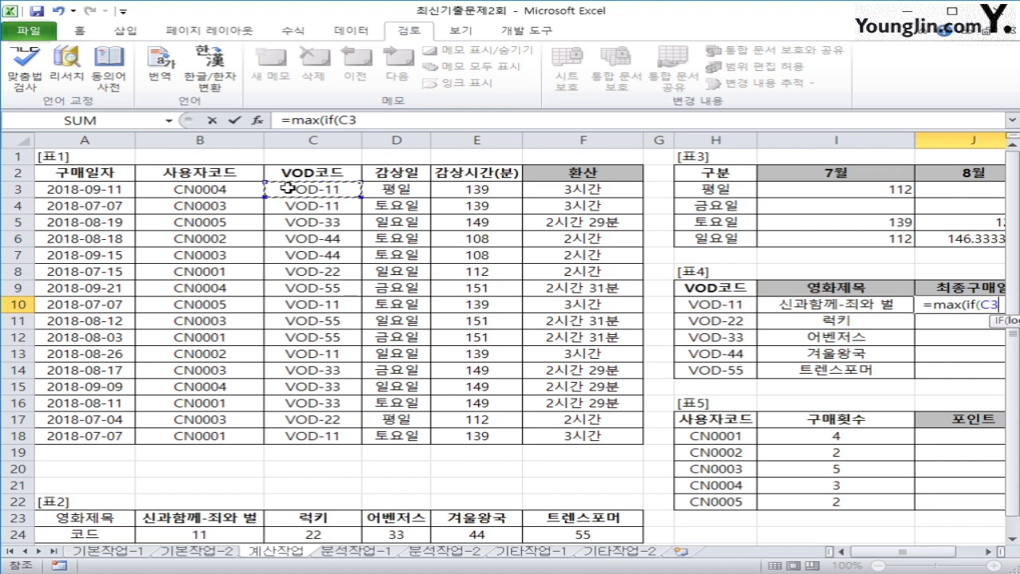
{"action": "left_click_drag", "start_coordinate": [289, 189], "coordinate": [296, 435]}
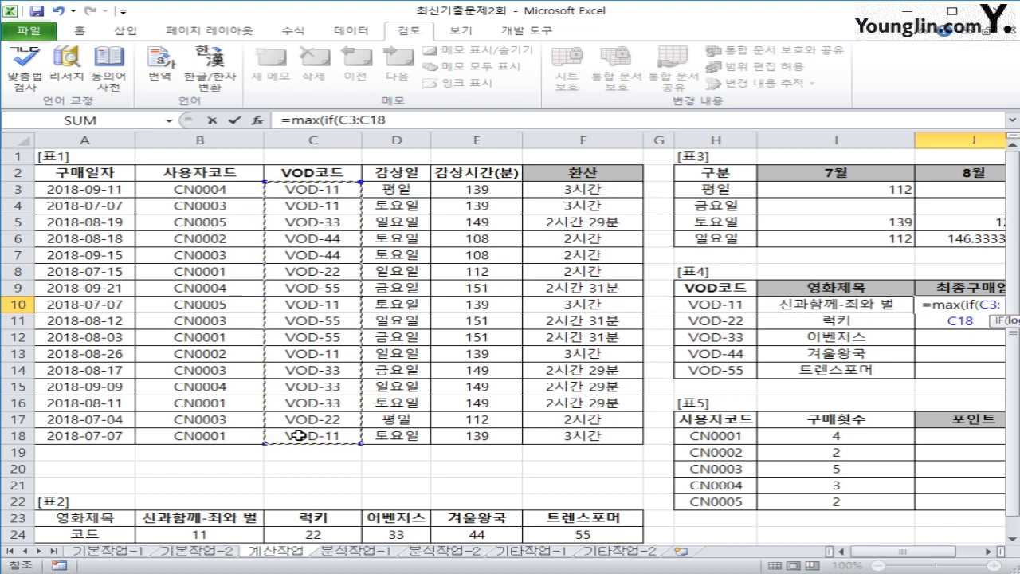
{"action": "key", "text": "F4"}
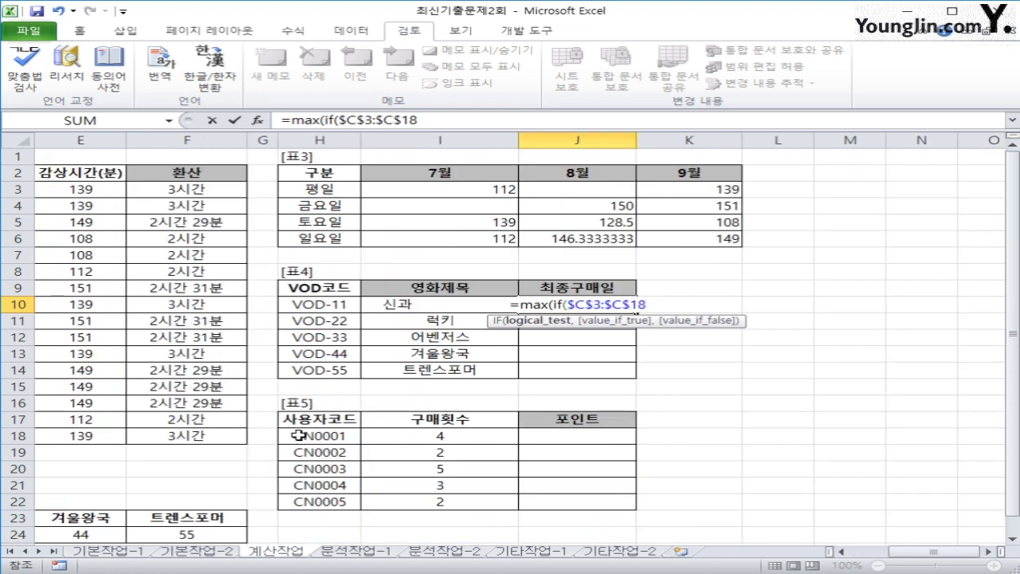
{"action": "type", "text": "="}
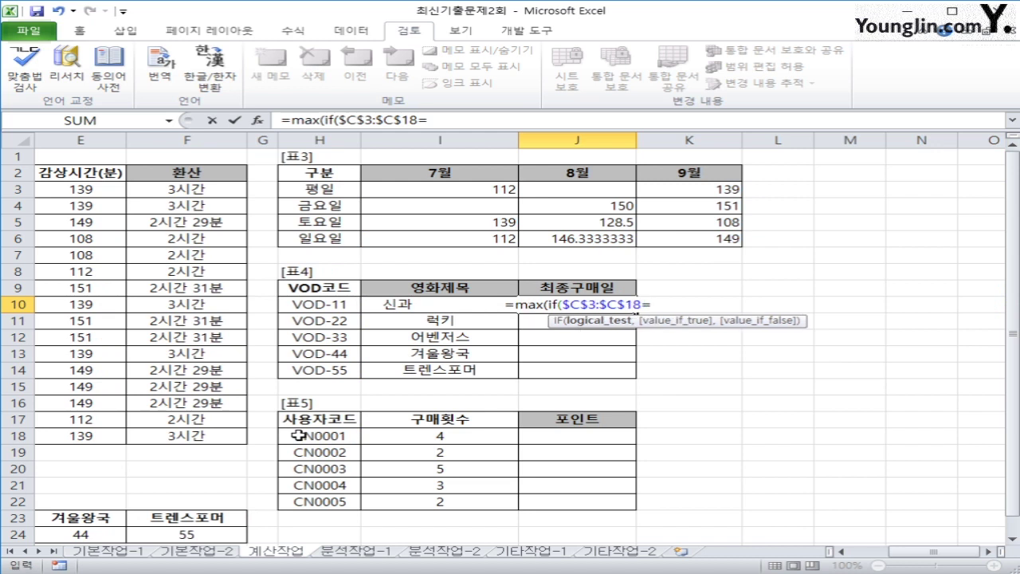
{"action": "key", "text": "Left"}
{"action": "key", "text": "Left"}
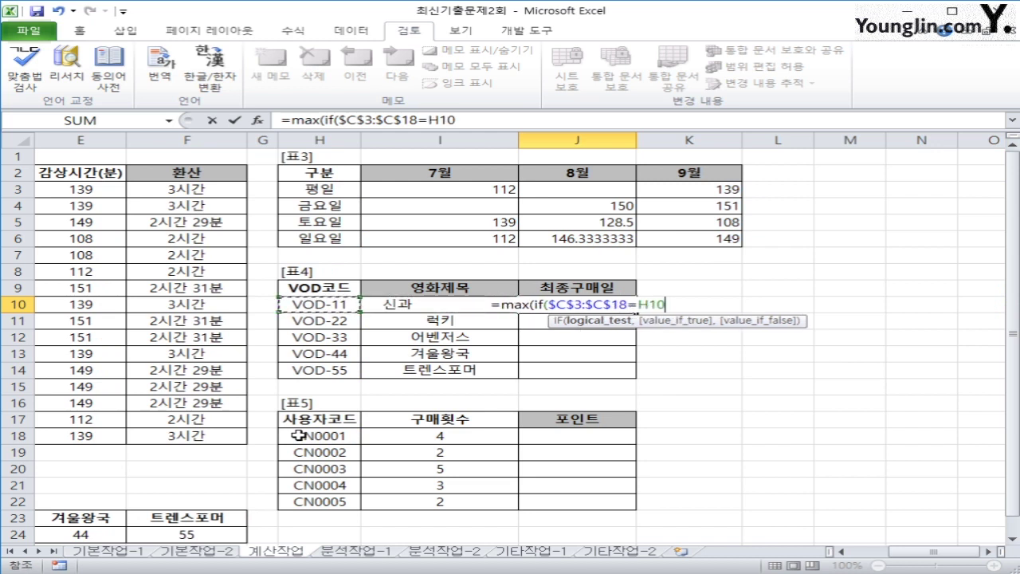
{"action": "type", "text": ","}
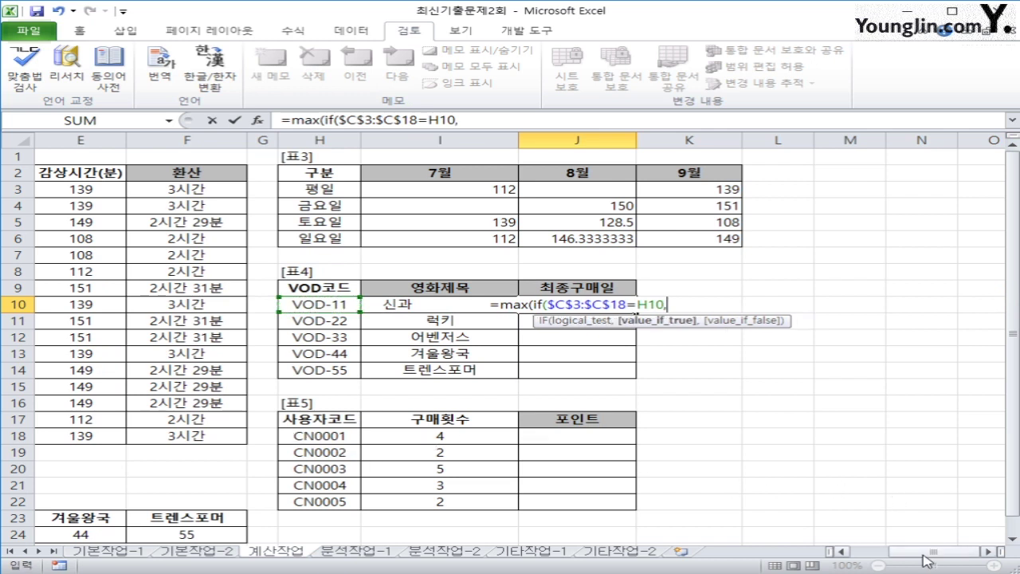
Step: Finish J10 as an array formula with $A$3:$A$18 as the IF's true value, and fill it down through J14
{"action": "left_click_drag", "start_coordinate": [925, 560], "coordinate": [867, 561]}
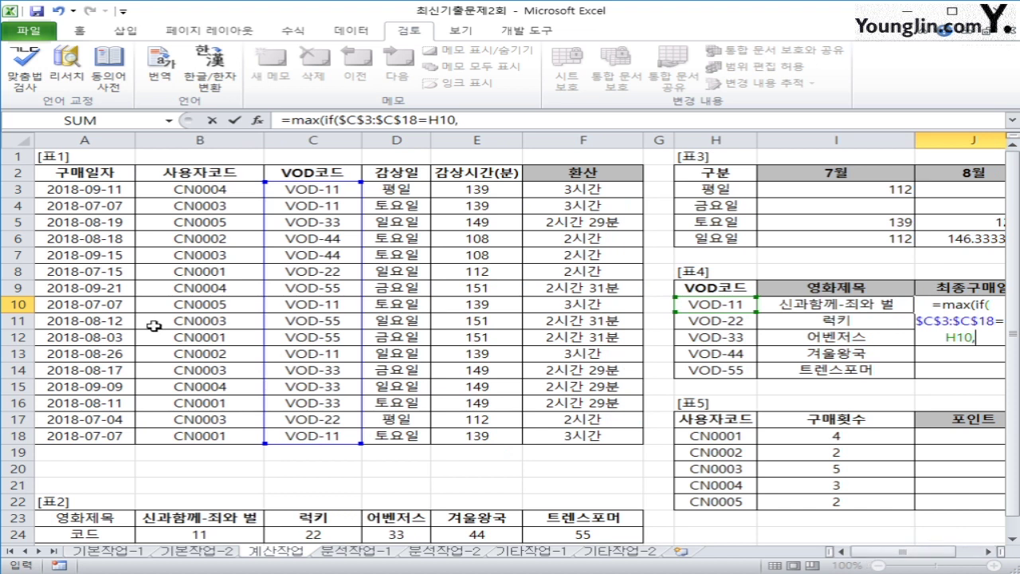
{"action": "left_click_drag", "start_coordinate": [69, 188], "coordinate": [108, 445]}
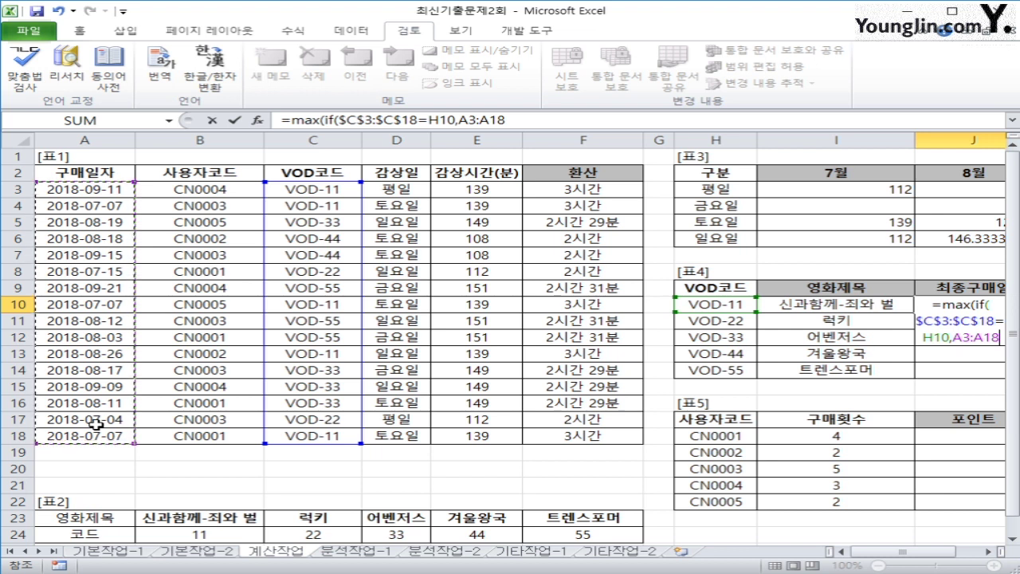
{"action": "key", "text": "F4"}
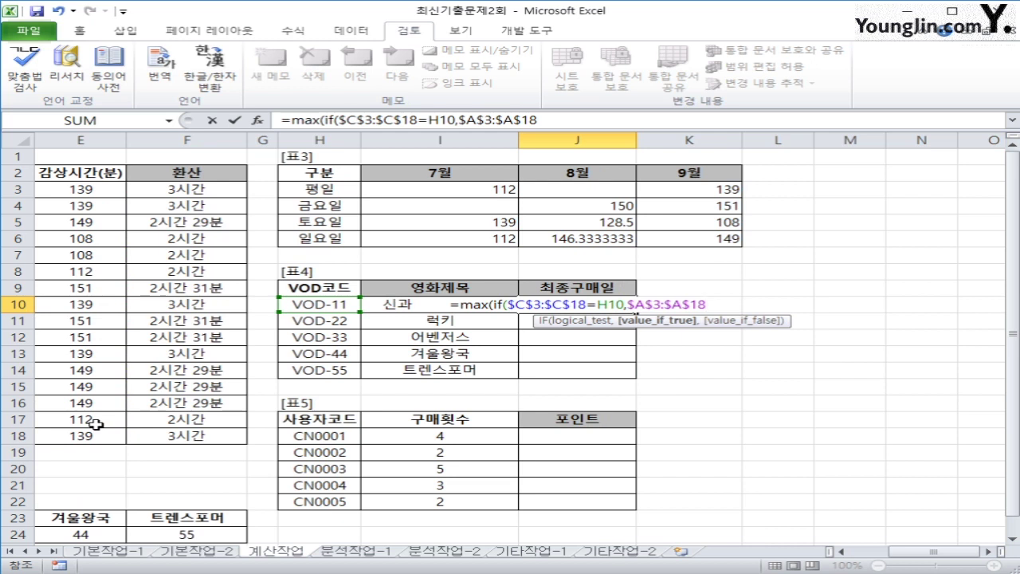
{"action": "type", "text": ")"}
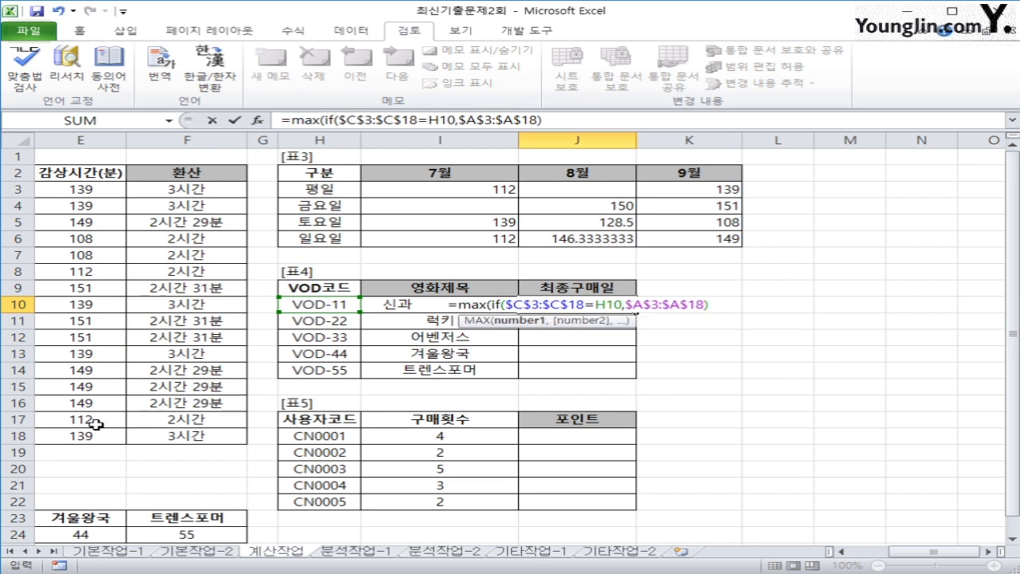
{"action": "type", "text": ")"}
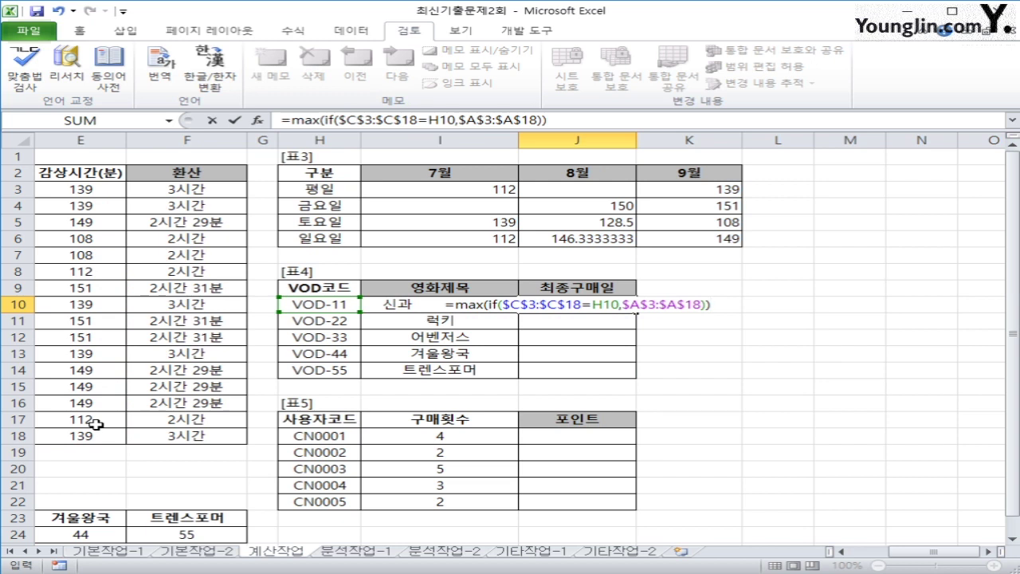
{"action": "key", "text": "ctrl+shift+Return"}
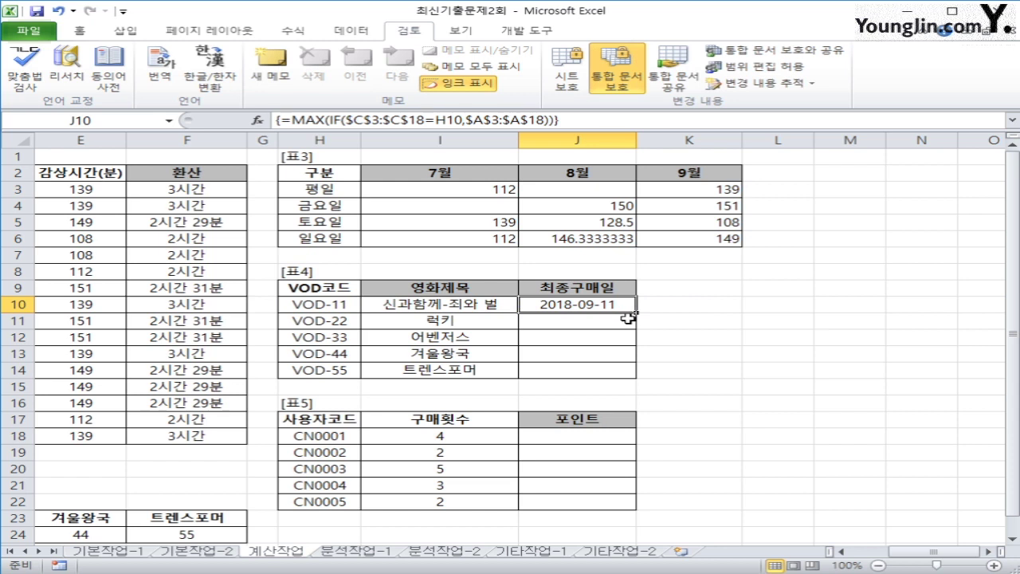
{"action": "left_click_drag", "start_coordinate": [636, 317], "coordinate": [628, 377]}
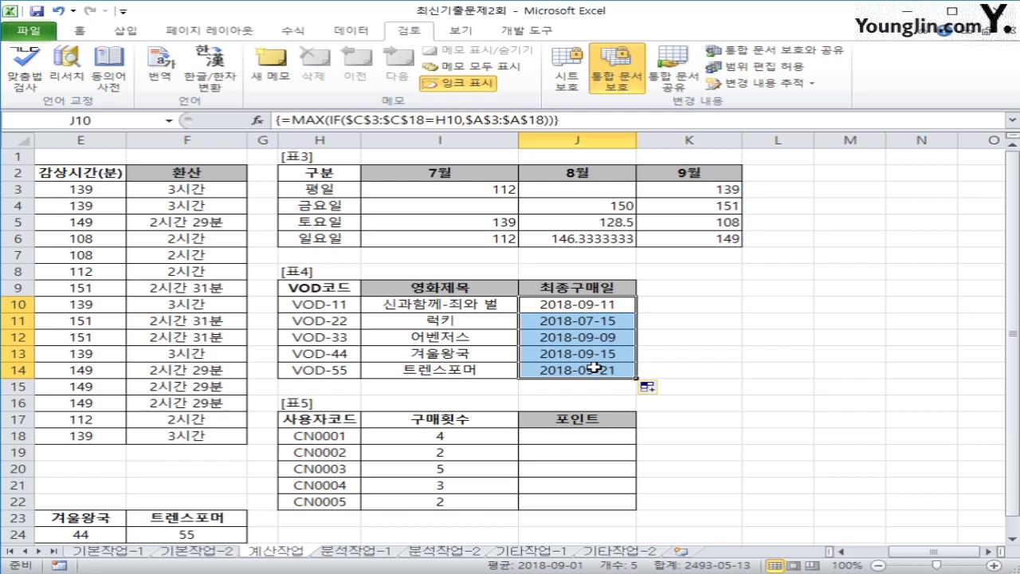
Step: Select J18 under 포인트, open the Visual Basic editor and insert a new module into the workbook's project
{"action": "left_click", "coordinate": [595, 434]}
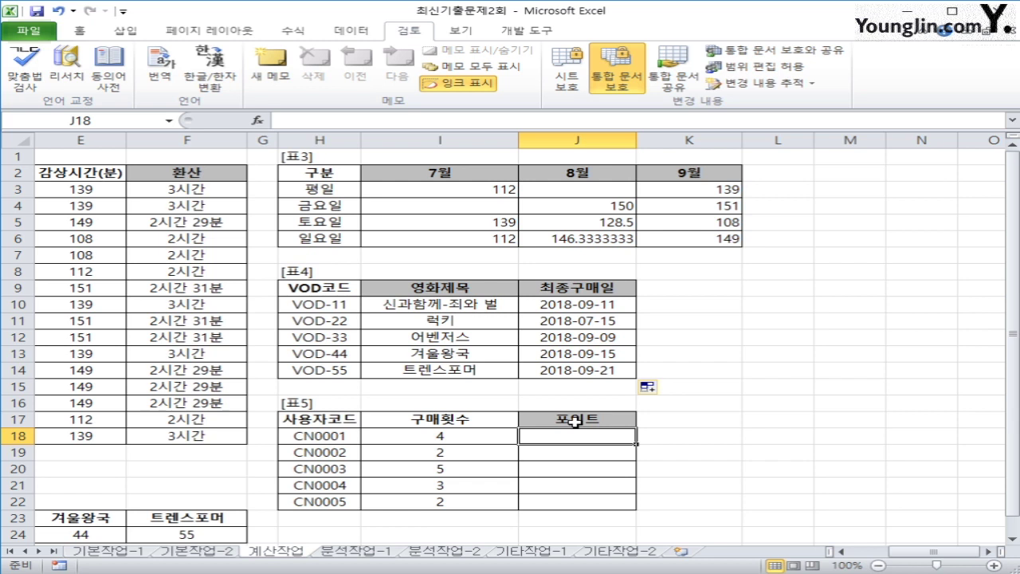
{"action": "left_click", "coordinate": [531, 35]}
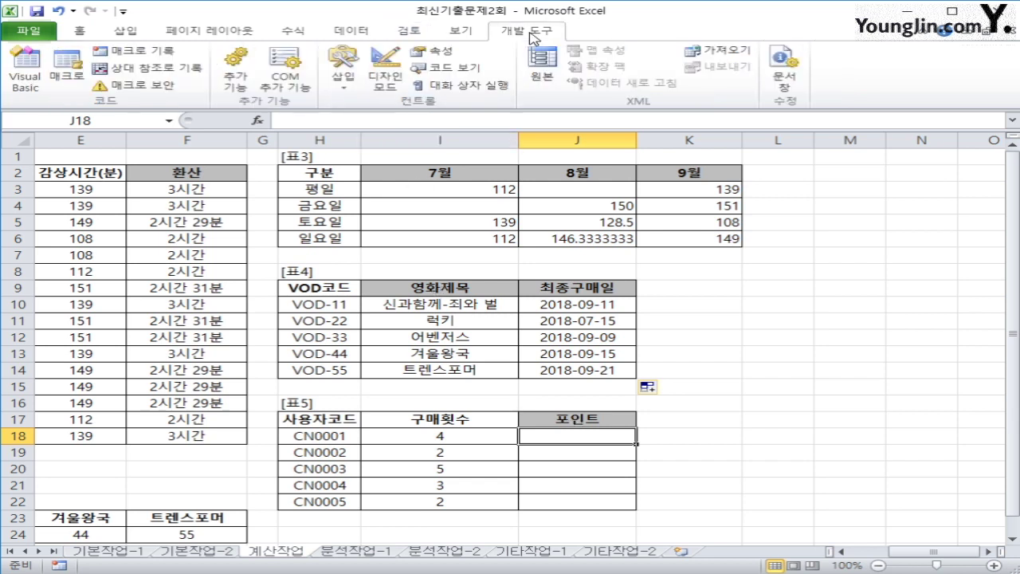
{"action": "left_click", "coordinate": [27, 72]}
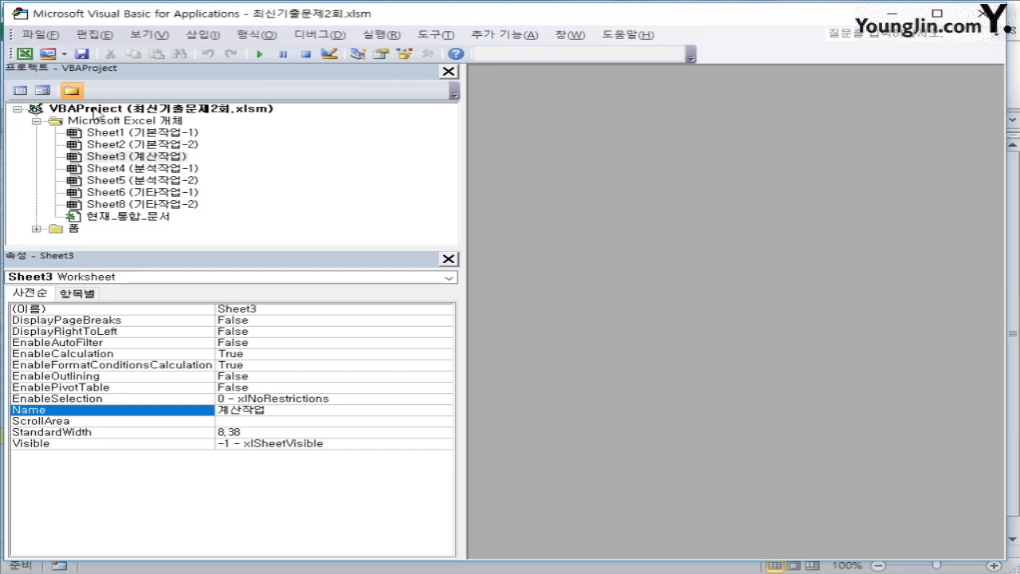
{"action": "left_click", "coordinate": [203, 35]}
{"action": "left_click", "coordinate": [228, 87]}
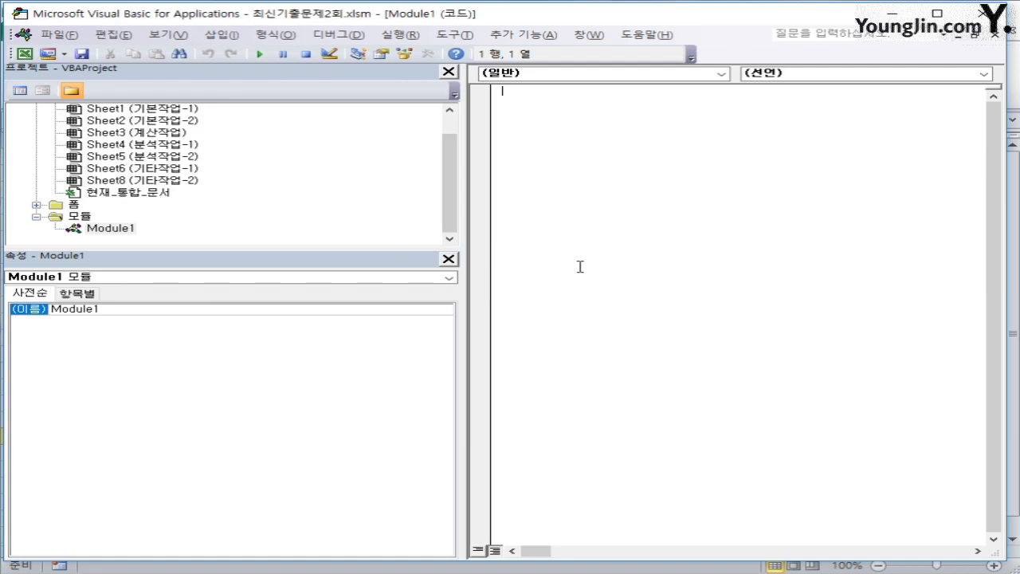
Step: Declare the public function fn포인트 with the argument 구매횟수 in the new module and start an indented body line
{"action": "type", "text": "public fun"}
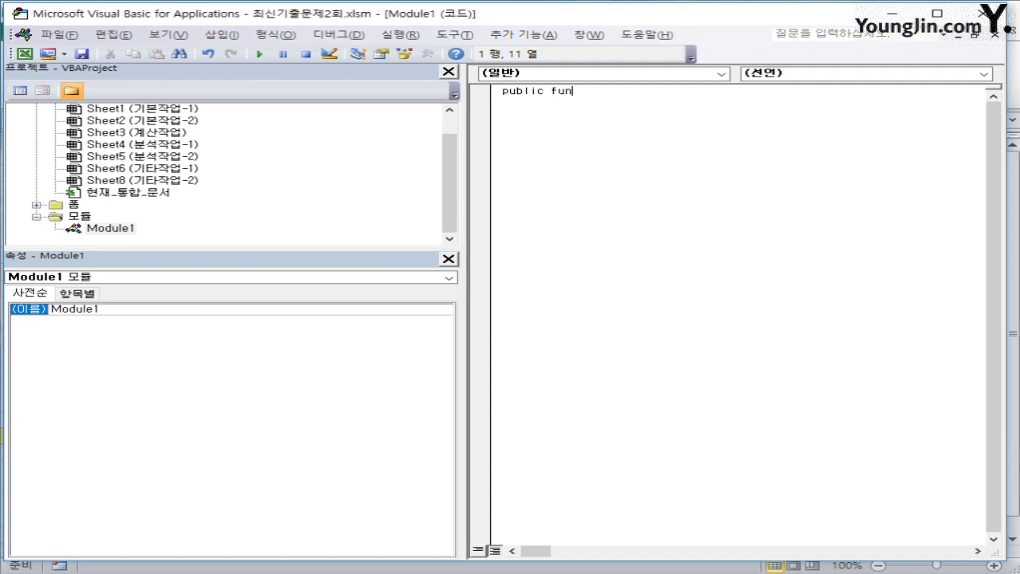
{"action": "type", "text": "ction fn포인트("}
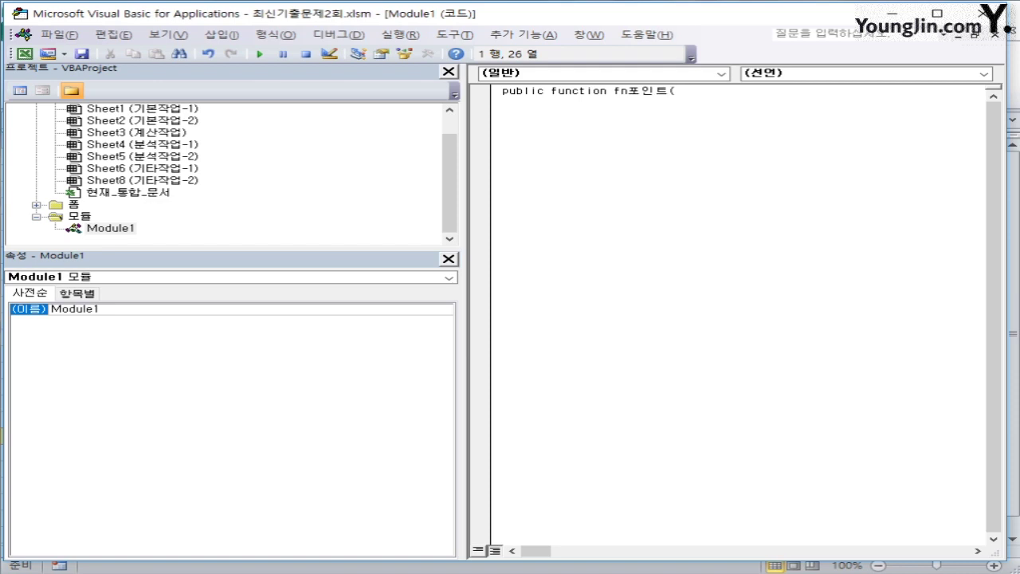
{"action": "type", "text": "구매횟수)"}
{"action": "key", "text": "Return"}
{"action": "key", "text": "Return"}
{"action": "key", "text": "Tab"}
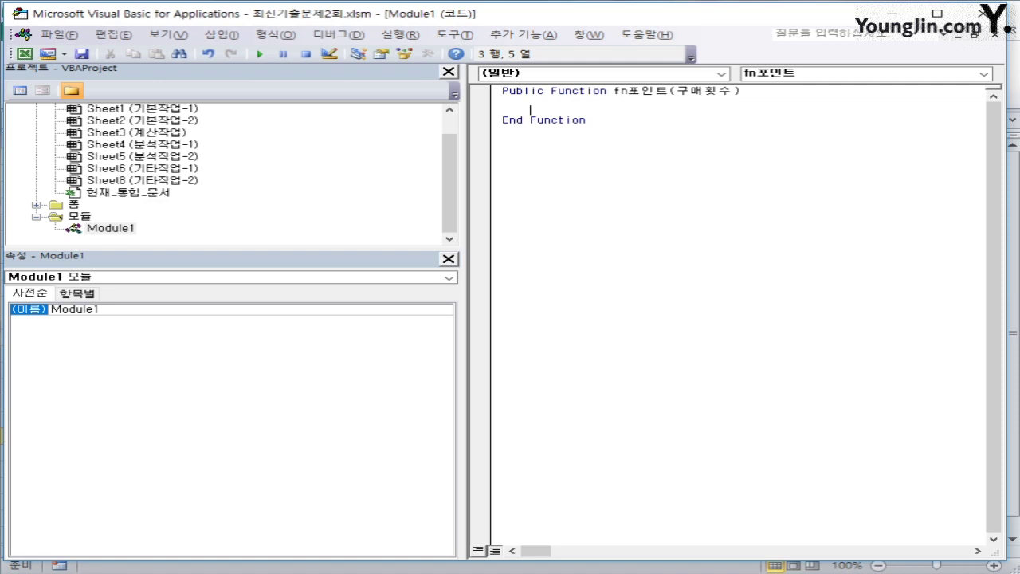
Step: Add the line If 구매횟수 >= 3 Then to the body of the fn포인트 function
{"action": "type", "text": "if 구매횟수 >=3 "}
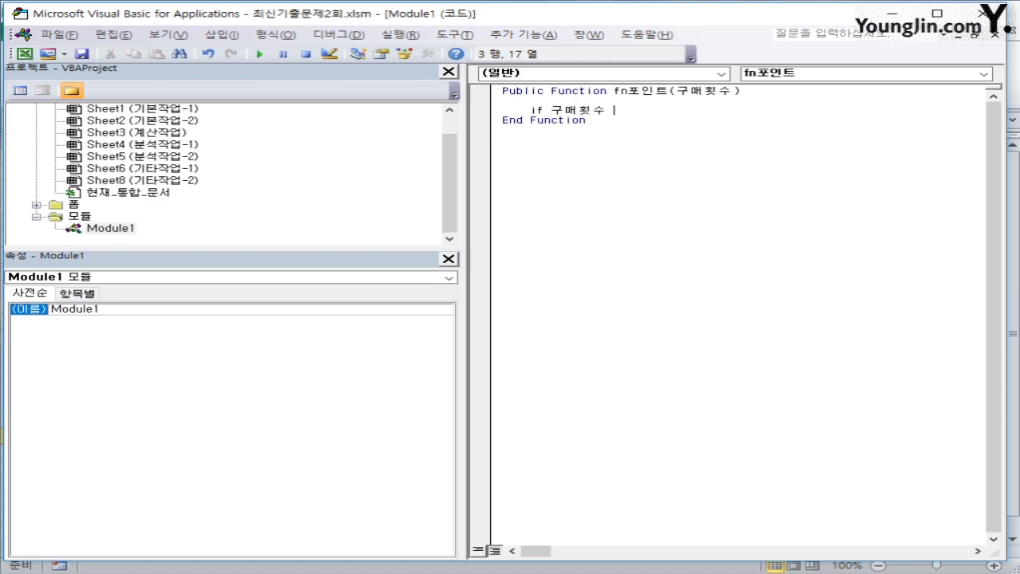
{"action": "type", "text": "tehn"}
{"action": "key", "text": "Return"}
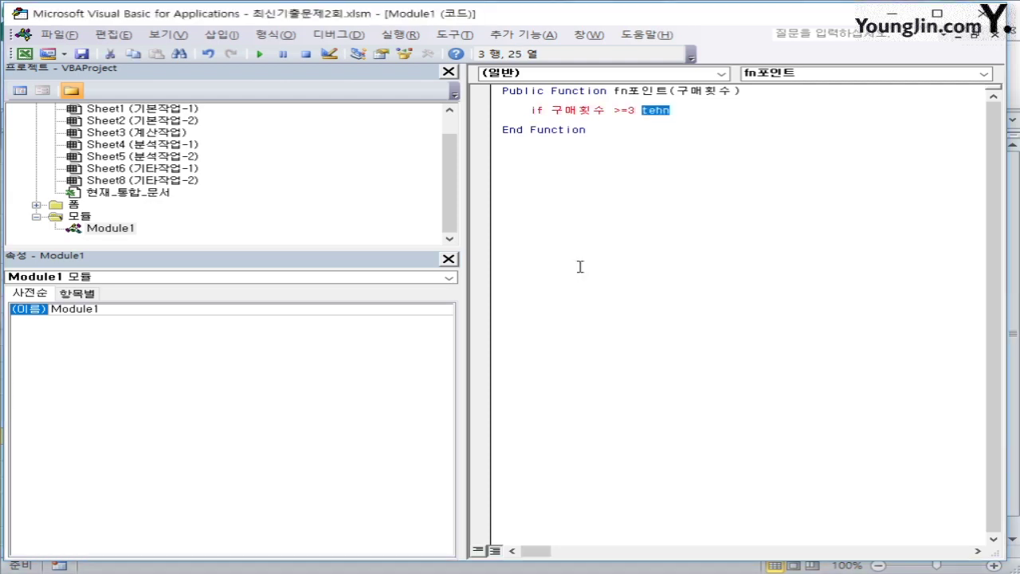
{"action": "key", "text": "BackSpace"}
{"action": "type", "text": "then"}
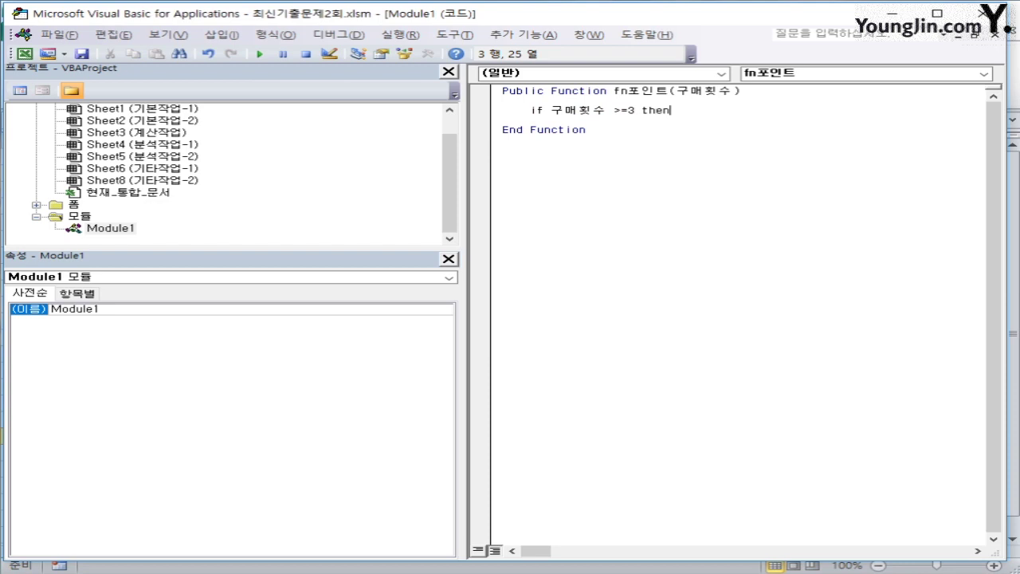
{"action": "key", "text": "Return"}
Step: Inside the If branch, assign fn포인트 = 구매횟수 * 3
{"action": "type", "text": "f"}
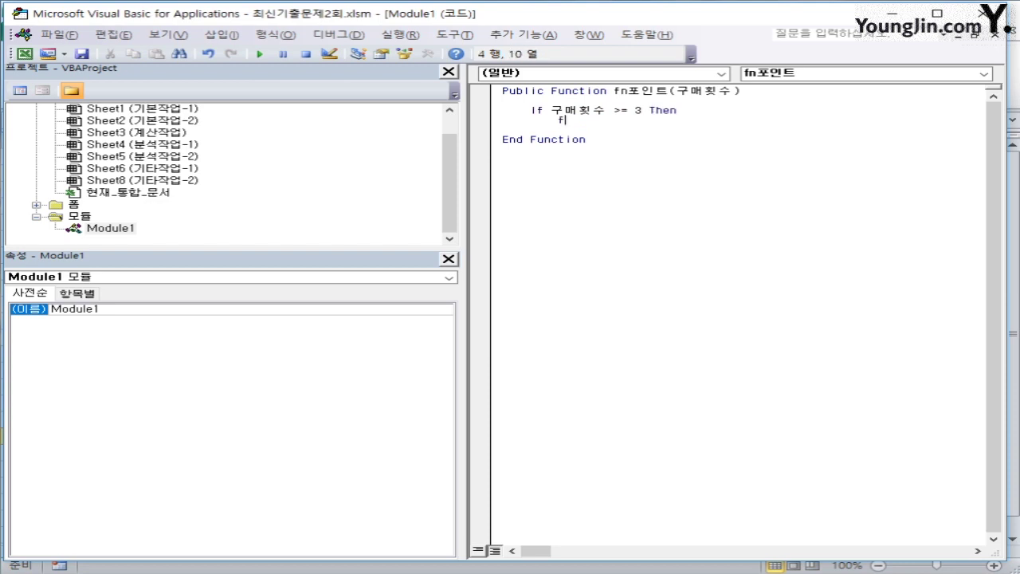
{"action": "type", "text": "n포인트 = 구매횟수 + "}
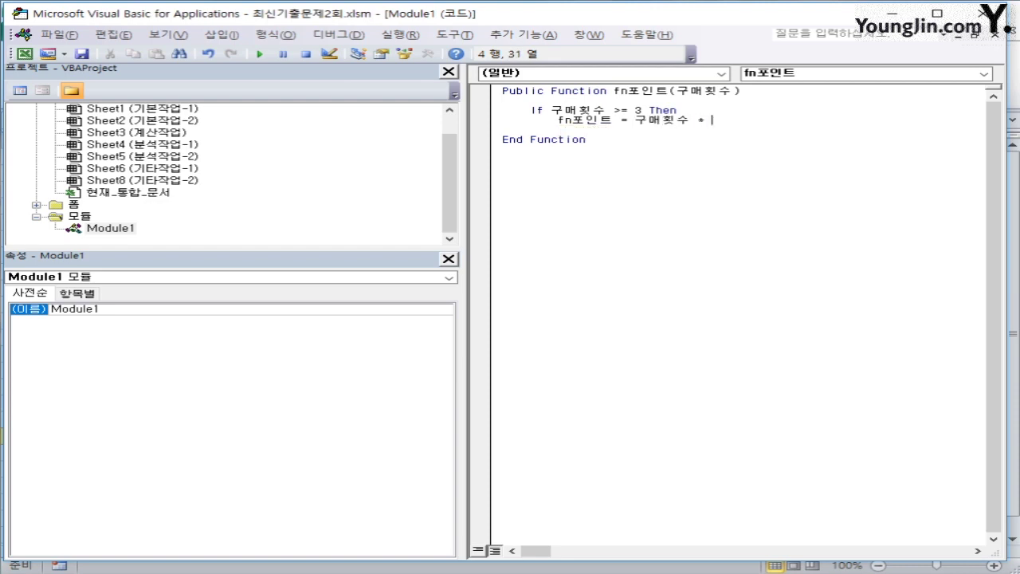
{"action": "type", "text": "3"}
{"action": "key", "text": "Return"}
Step: Add an Else branch that assigns fn포인트 = 구매횟수 * 2
{"action": "key", "text": "BackSpace"}
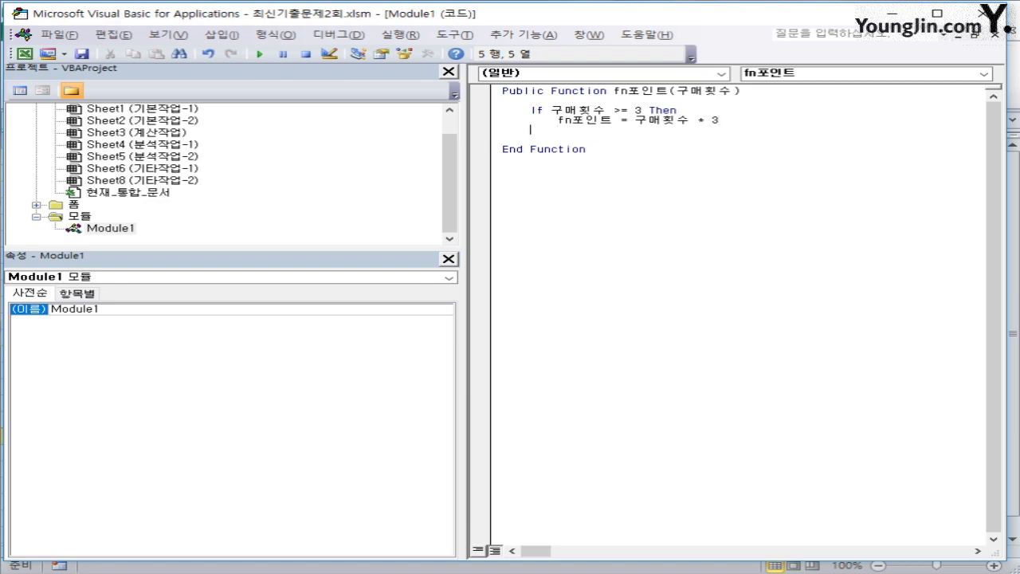
{"action": "type", "text": "else"}
{"action": "key", "text": "Return"}
{"action": "key", "text": "Tab"}
{"action": "type", "text": "f"}
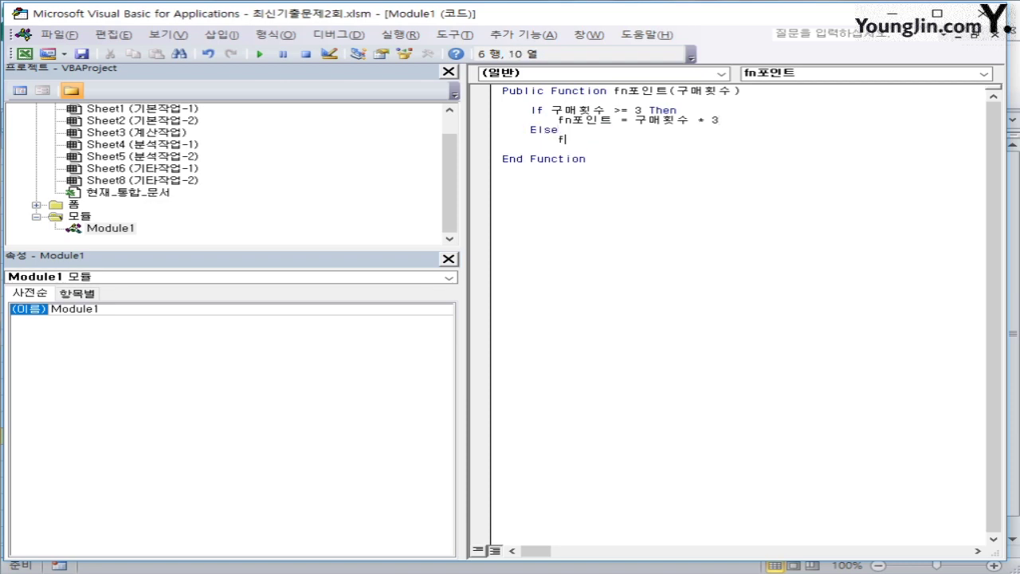
{"action": "type", "text": "n포인트 "}
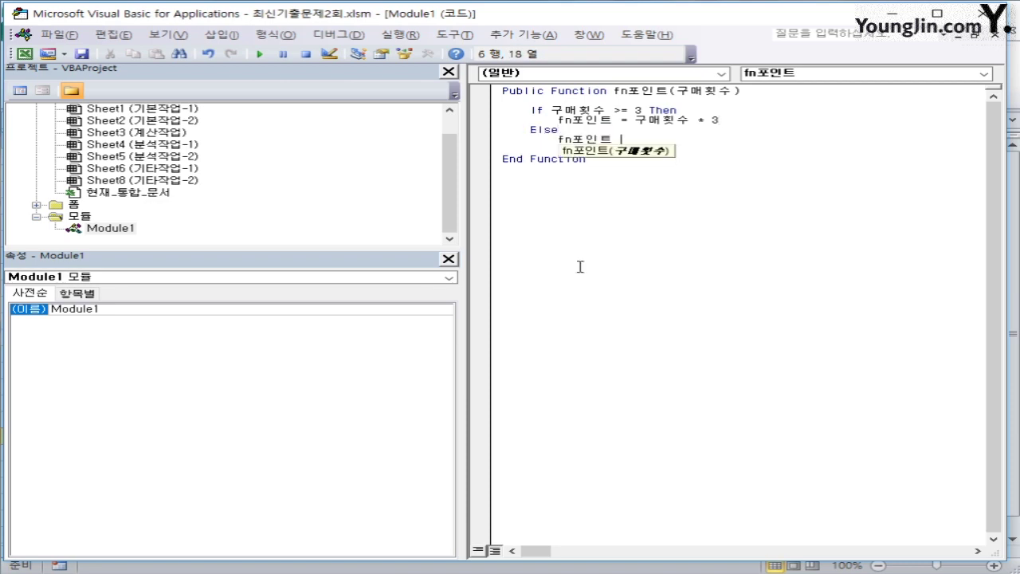
{"action": "type", "text": "= 구매횟수 "}
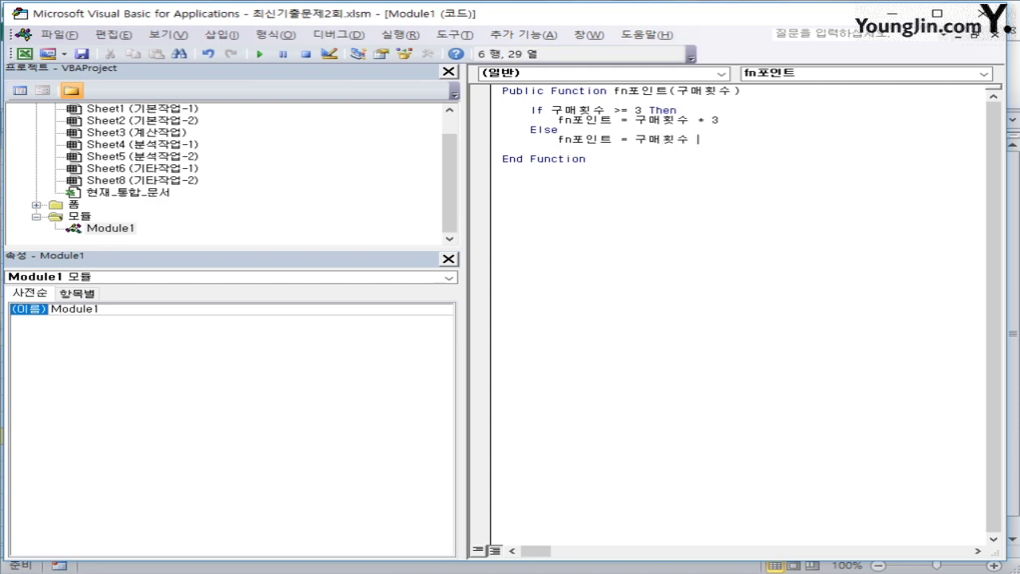
{"action": "type", "text": "* 1"}
{"action": "key", "text": "BackSpace"}
{"action": "type", "text": "2"}
{"action": "key", "text": "Return"}
Step: Close the condition with End If and exit the Visual Basic editor back to the worksheet
{"action": "key", "text": "BackSpace"}
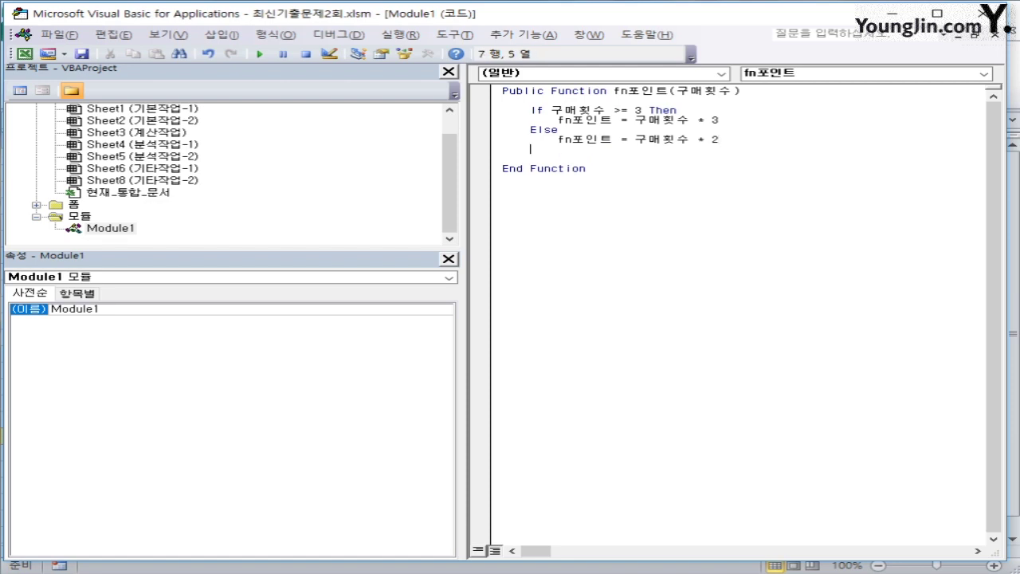
{"action": "type", "text": "ㄷ"}
{"action": "key", "text": "BackSpace"}
{"action": "type", "text": "end if"}
{"action": "key", "text": "Return"}
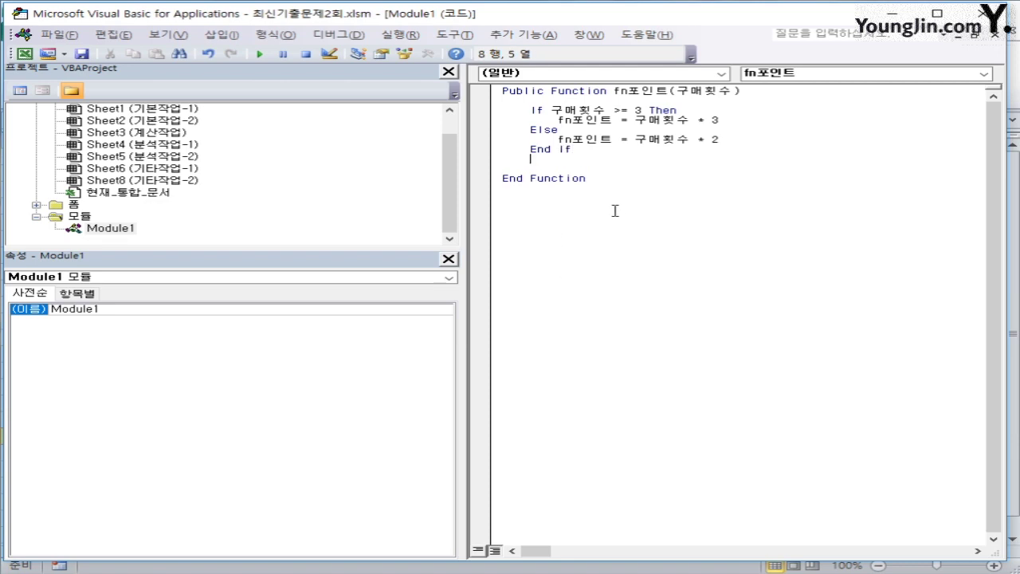
{"action": "left_click", "coordinate": [604, 182]}
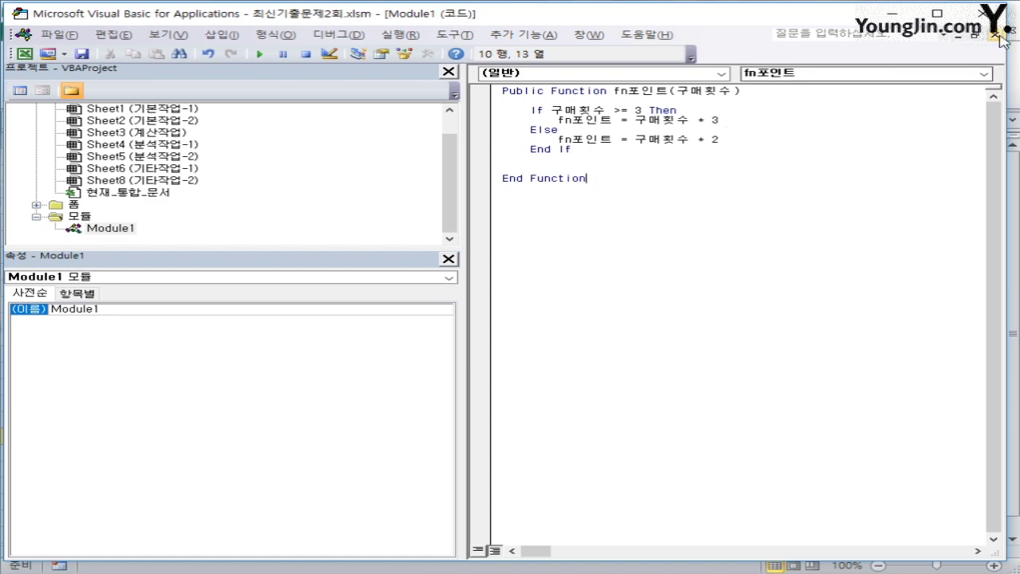
{"action": "left_click", "coordinate": [984, 14]}
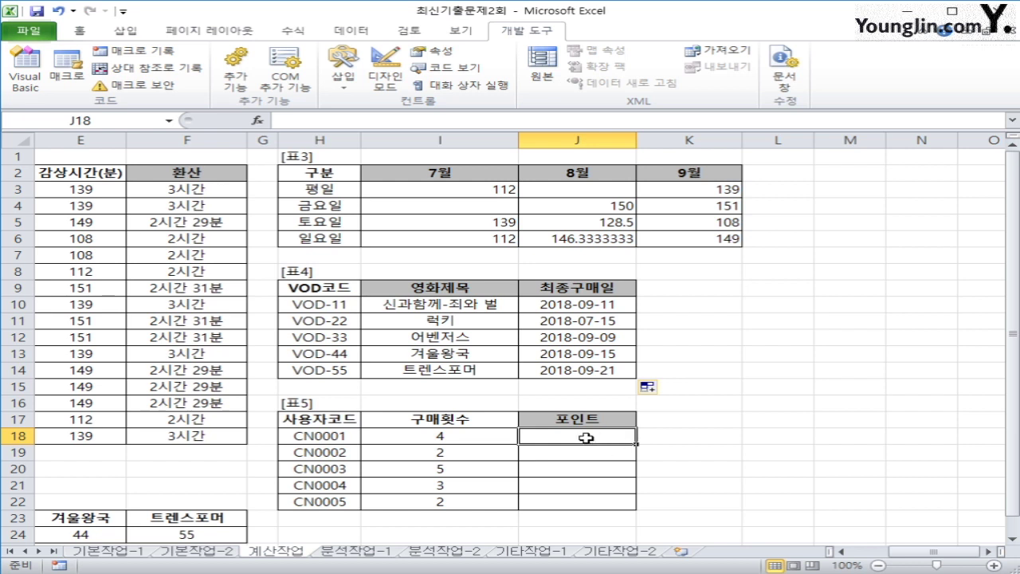
Step: Insert the custom function fn포인트 from the 사용자 정의 category into J18
{"action": "left_click", "coordinate": [259, 121]}
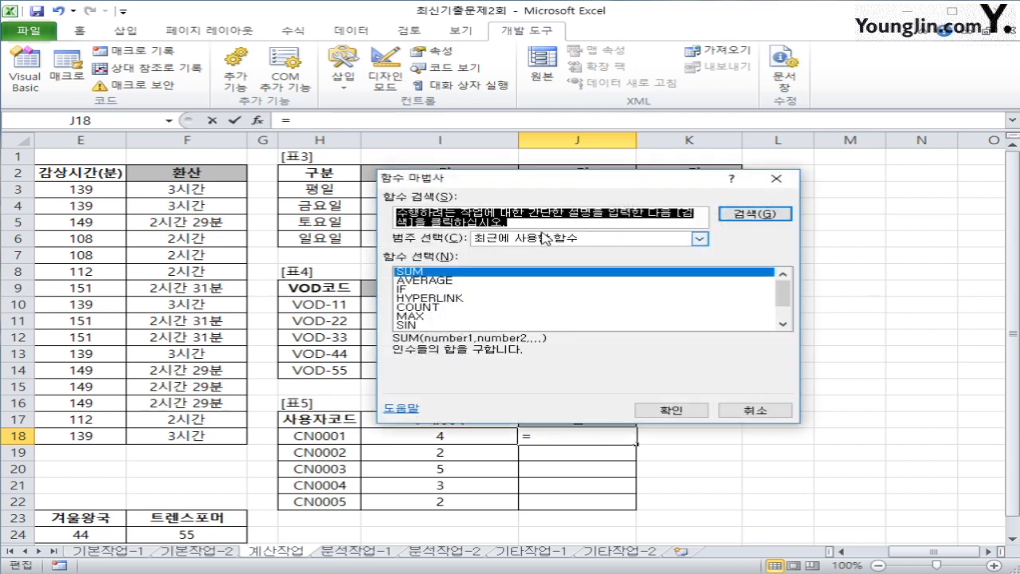
{"action": "left_click", "coordinate": [699, 239]}
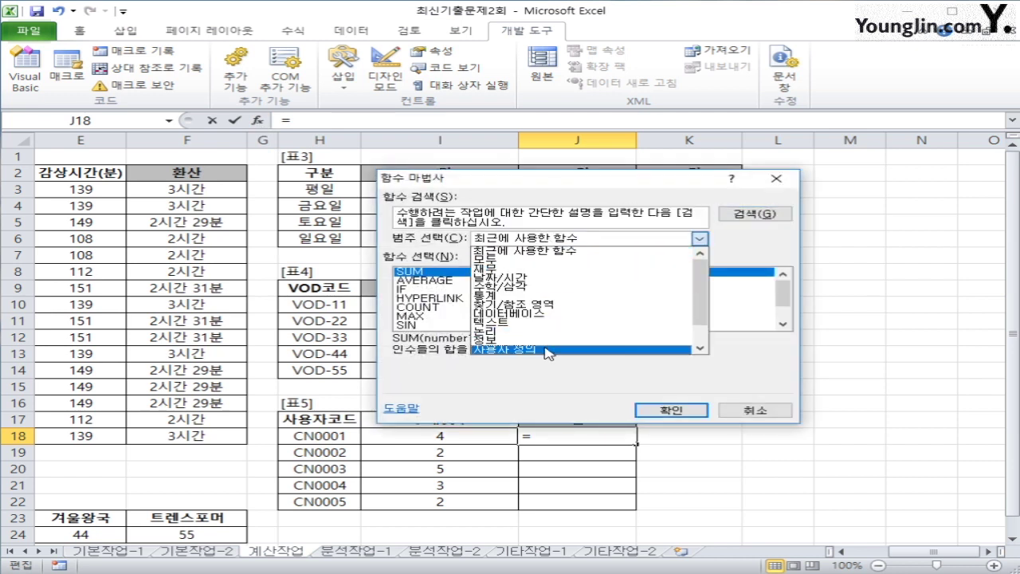
{"action": "left_click", "coordinate": [546, 349]}
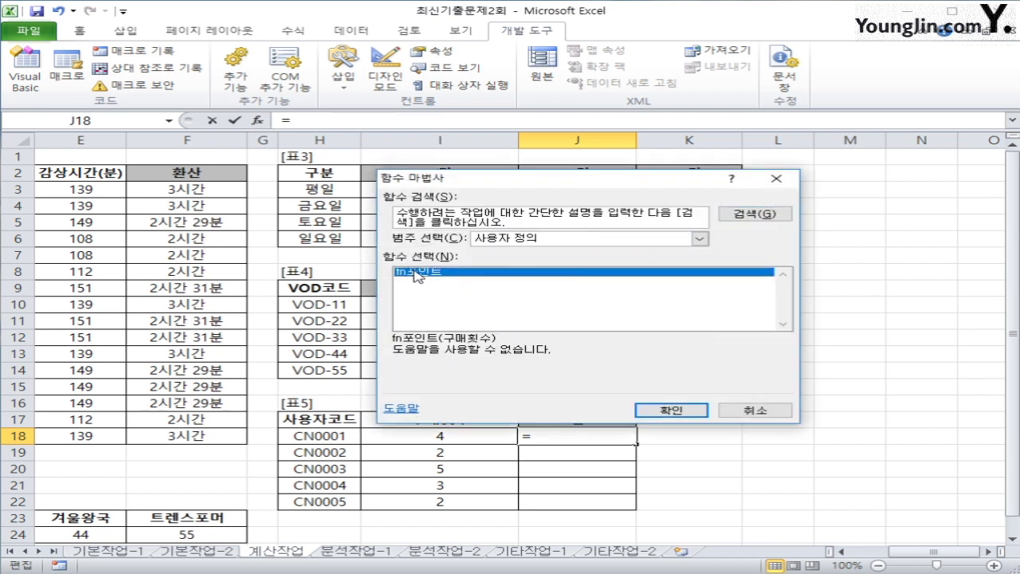
{"action": "left_click", "coordinate": [665, 411]}
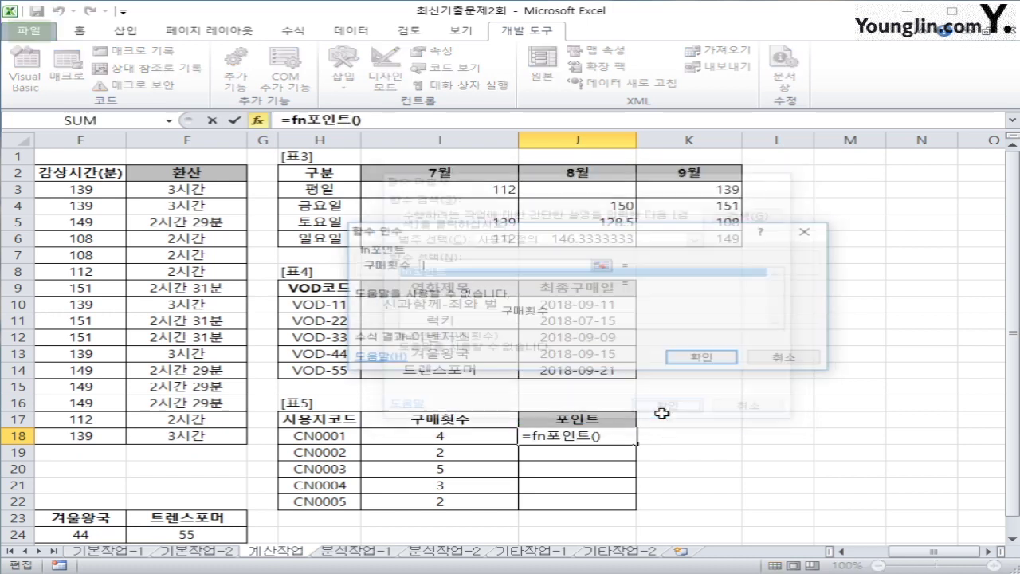
Step: Use I18 as the 구매횟수 argument of fn포인트 and fill the formula down through J22
{"action": "left_click", "coordinate": [421, 432]}
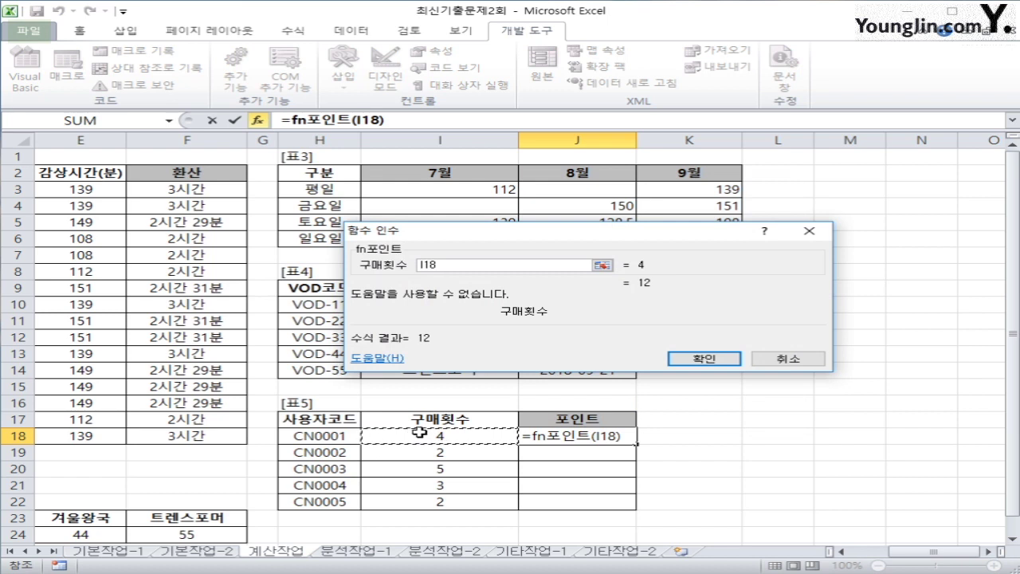
{"action": "left_click", "coordinate": [692, 363]}
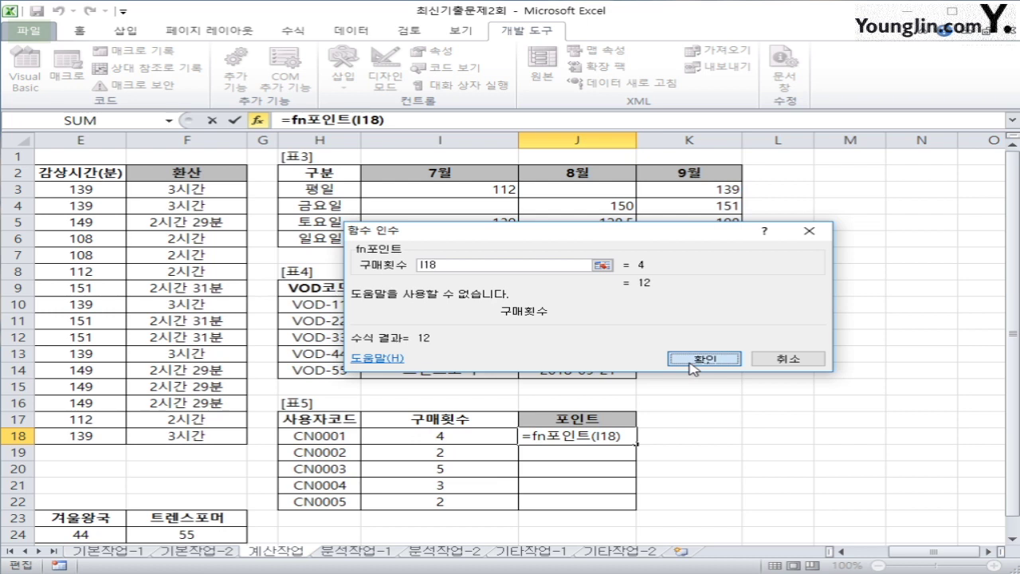
{"action": "left_click", "coordinate": [692, 363]}
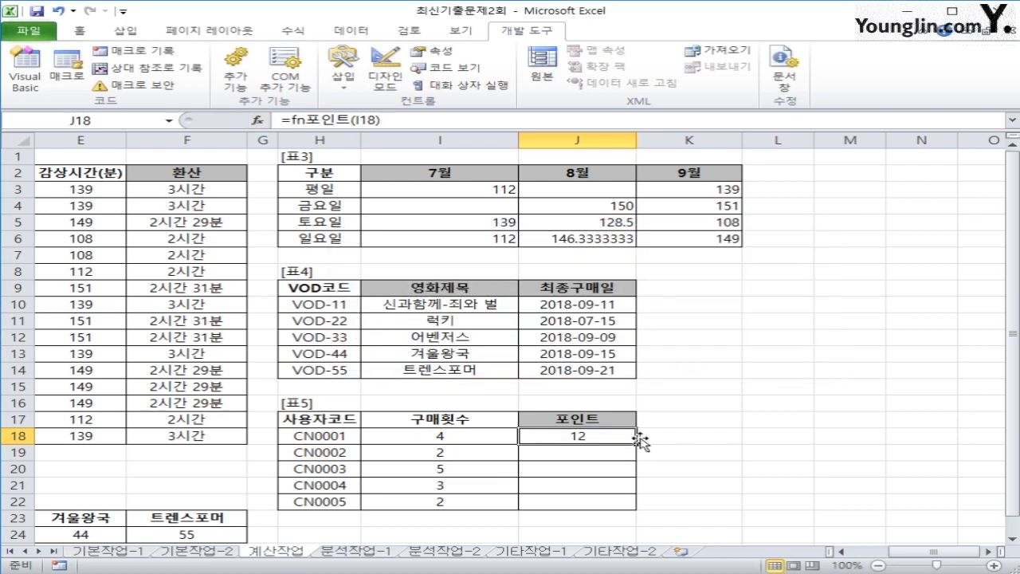
{"action": "left_click_drag", "start_coordinate": [641, 440], "coordinate": [632, 508]}
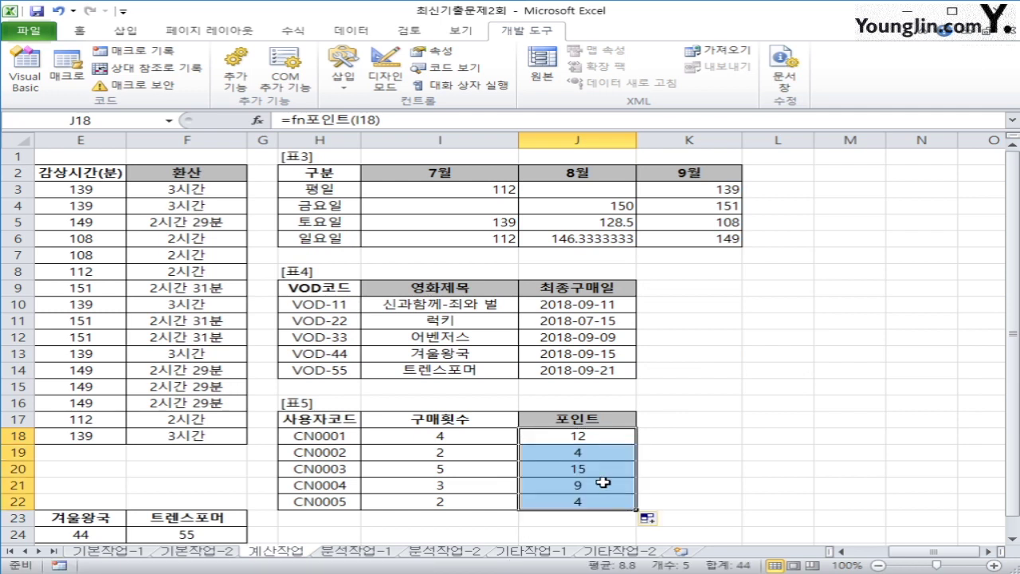
{"action": "left_click", "coordinate": [588, 452]}
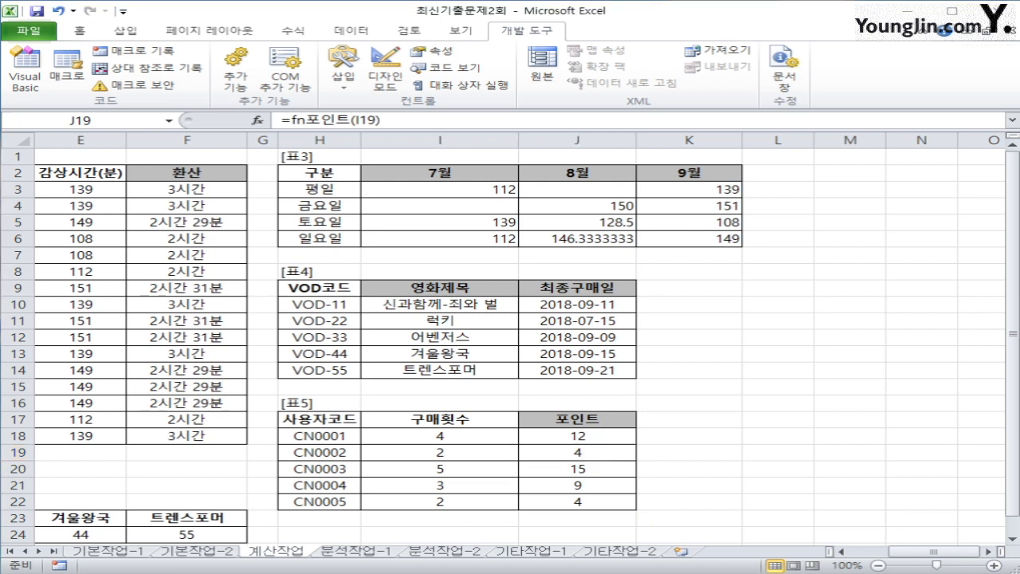
Step: Go to the 분석작업-1 sheet and start a pivot table from the data range $A$2:$G$26
{"action": "key", "text": "ctrl+Page_Down"}
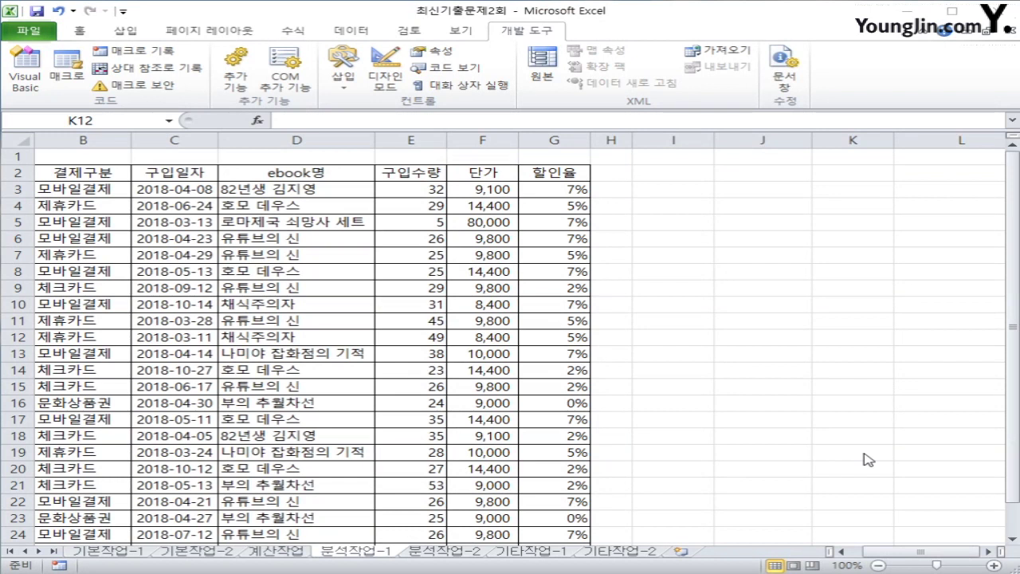
{"action": "left_click", "coordinate": [105, 218]}
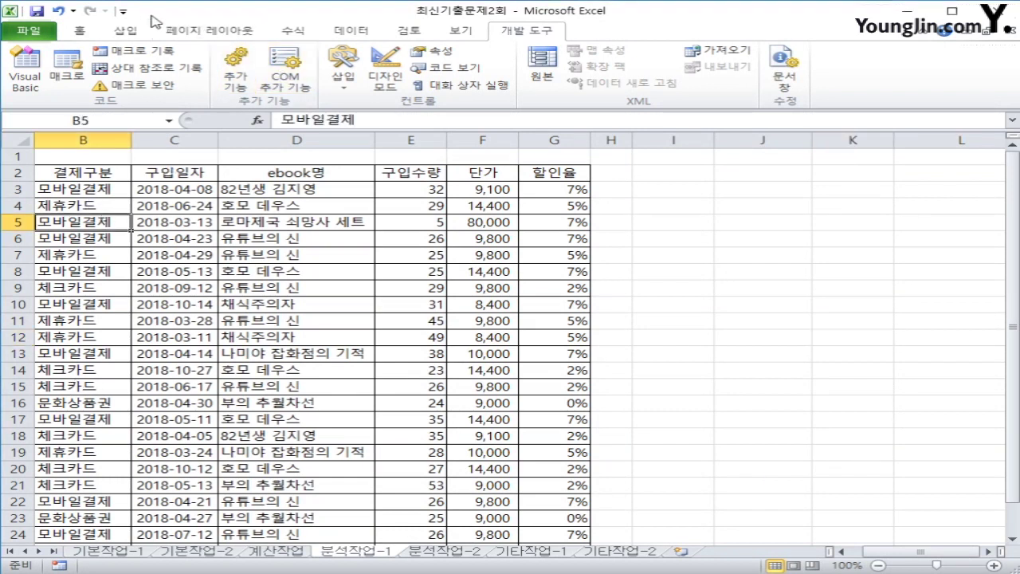
{"action": "left_click", "coordinate": [128, 30]}
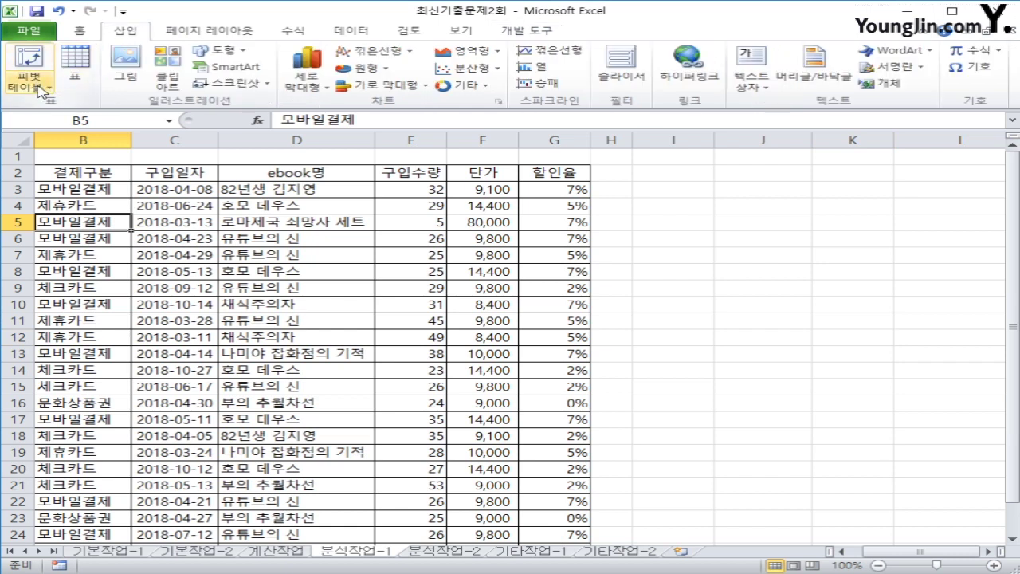
{"action": "left_click", "coordinate": [32, 64]}
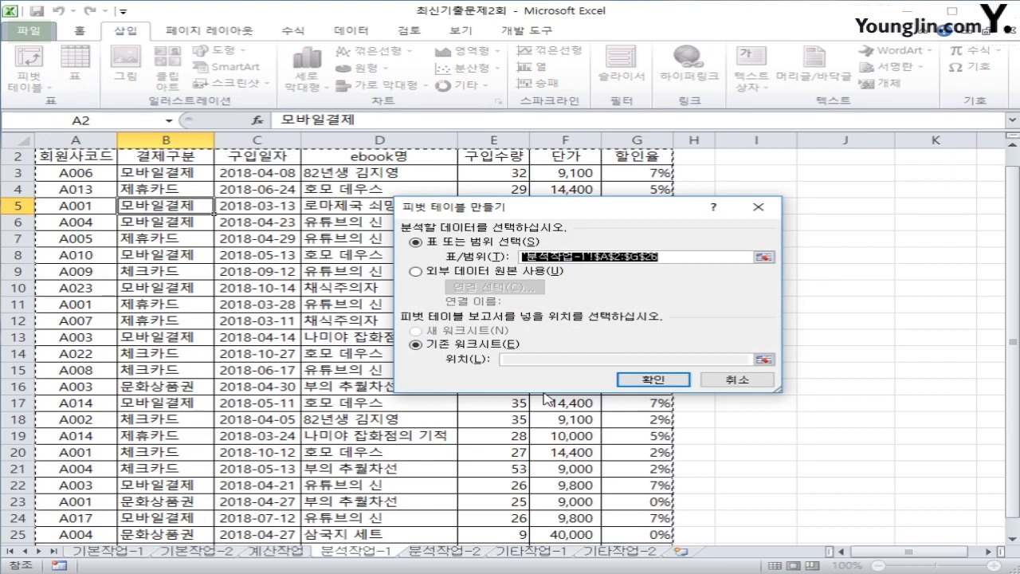
{"action": "scroll", "coordinate": [534, 406], "scroll_direction": "down", "scroll_amount": 2}
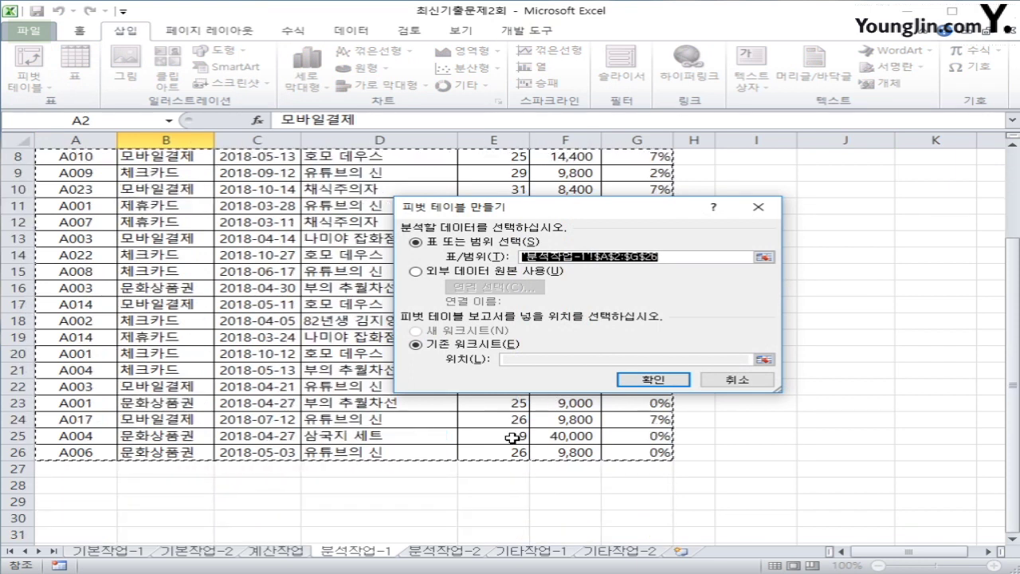
{"action": "scroll", "coordinate": [512, 438], "scroll_direction": "up", "scroll_amount": 2}
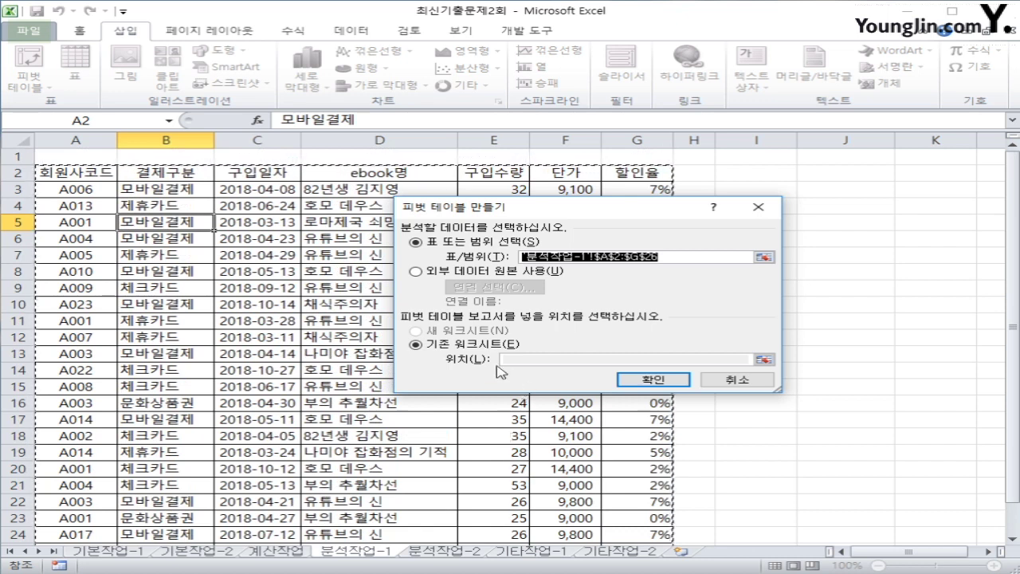
Step: Create the pivot table on the existing worksheet at cell I2 of 분석작업-1
{"action": "left_click", "coordinate": [415, 344]}
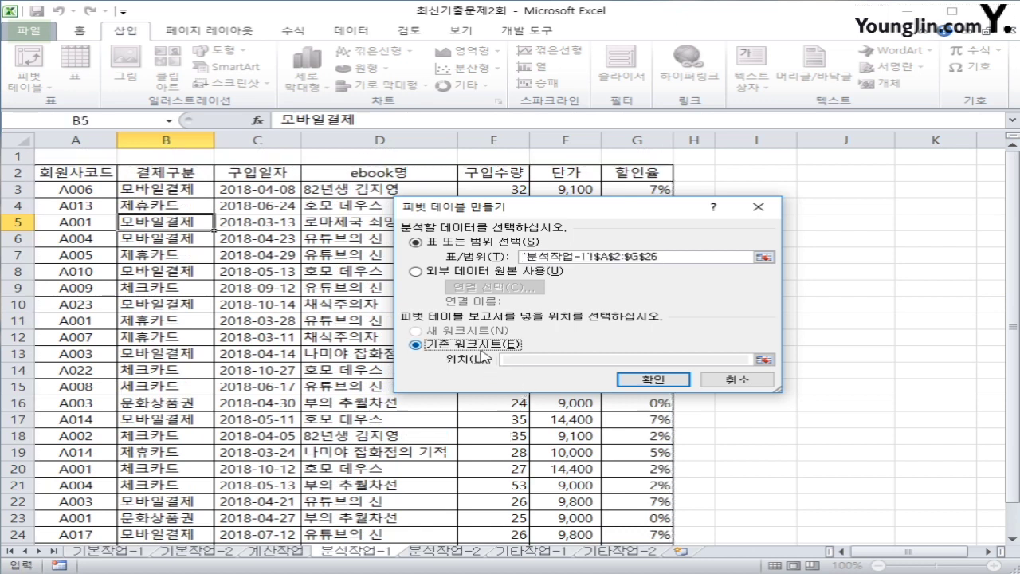
{"action": "left_click", "coordinate": [498, 360]}
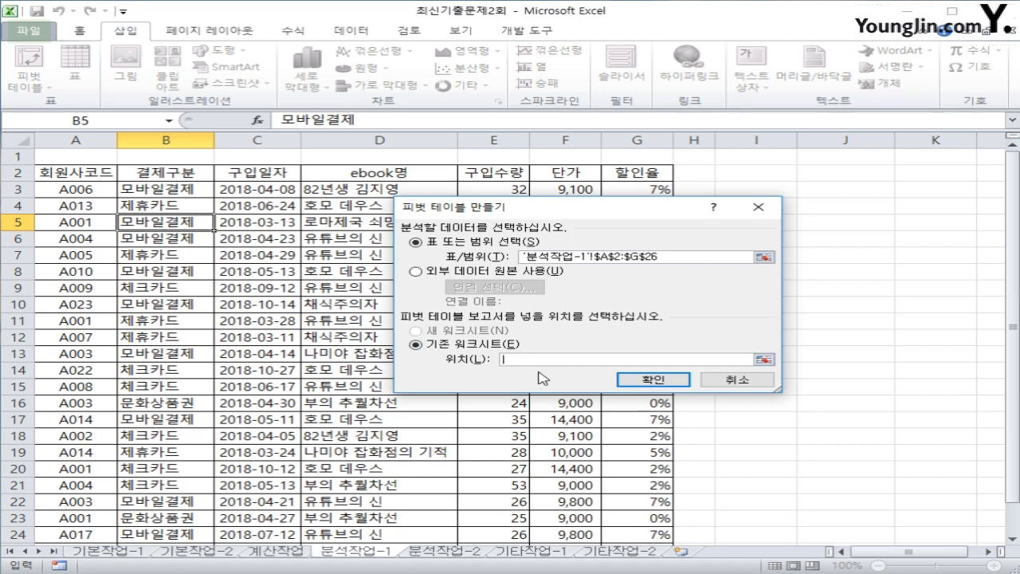
{"action": "left_click", "coordinate": [786, 171]}
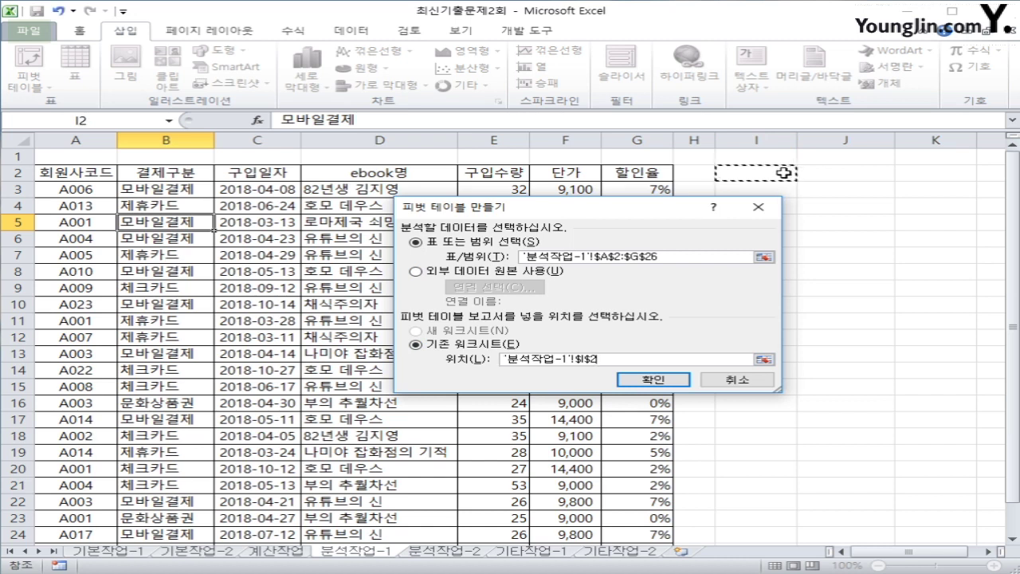
{"action": "left_click", "coordinate": [655, 381]}
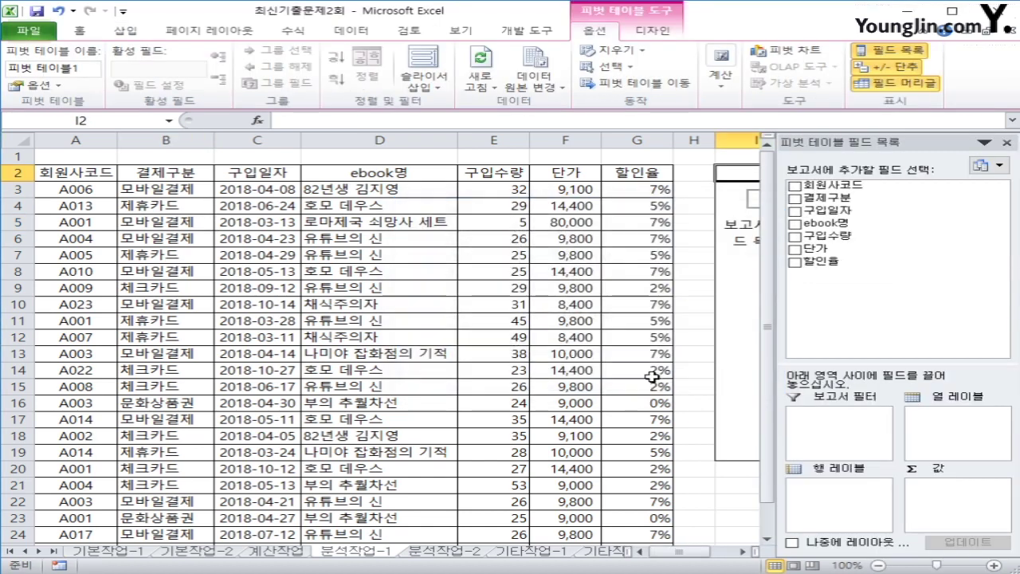
Step: Lay out the pivot table with ebook명 as the row labels and 결제구분 as the column labels
{"action": "left_click", "coordinate": [743, 552]}
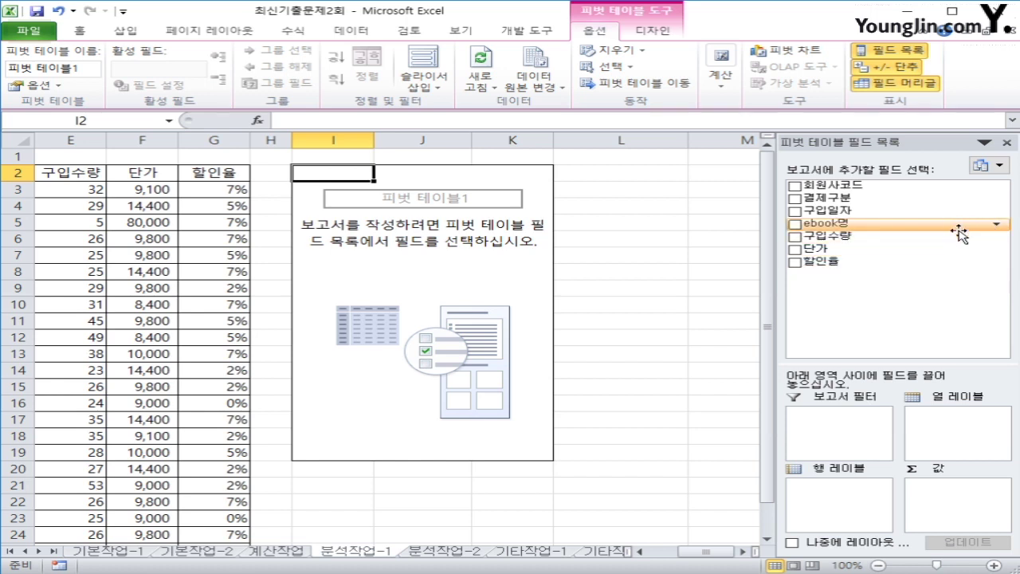
{"action": "left_click_drag", "start_coordinate": [959, 232], "coordinate": [826, 514]}
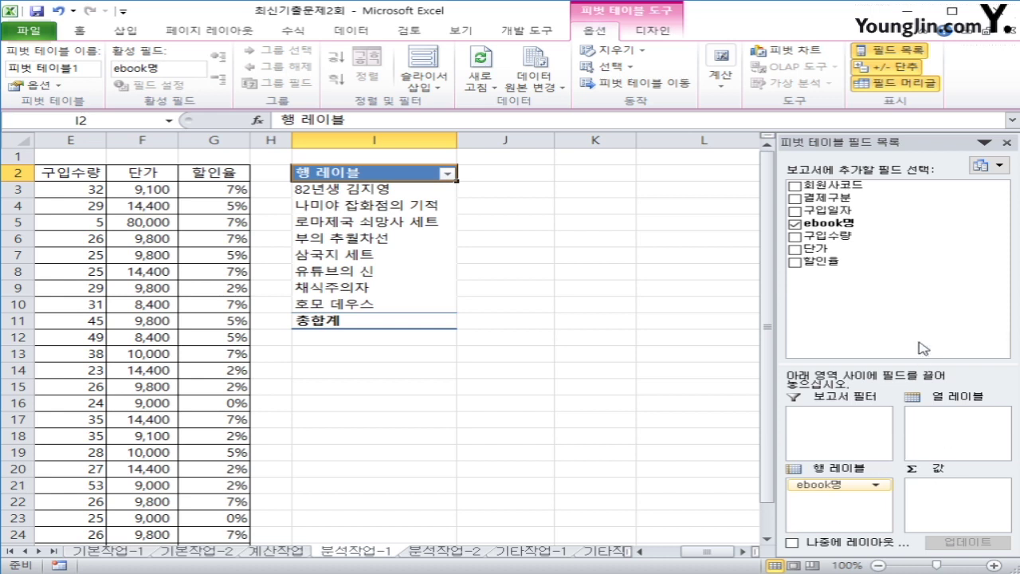
{"action": "left_click_drag", "start_coordinate": [853, 200], "coordinate": [961, 429]}
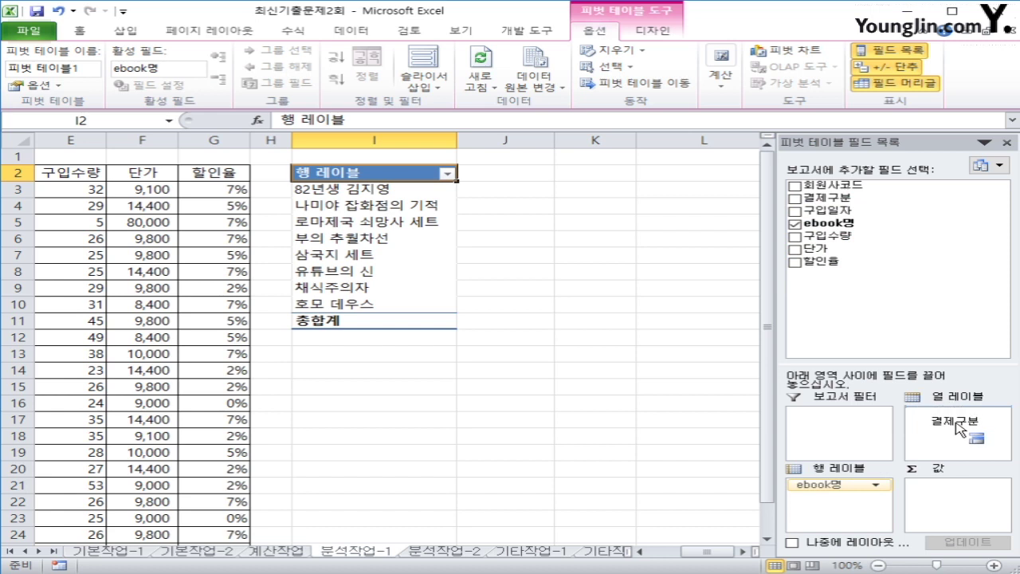
Step: Place 결제구분 in the pivot table's column labels and start a calculated field named 구입가격
{"action": "left_click_drag", "start_coordinate": [958, 428], "coordinate": [959, 429]}
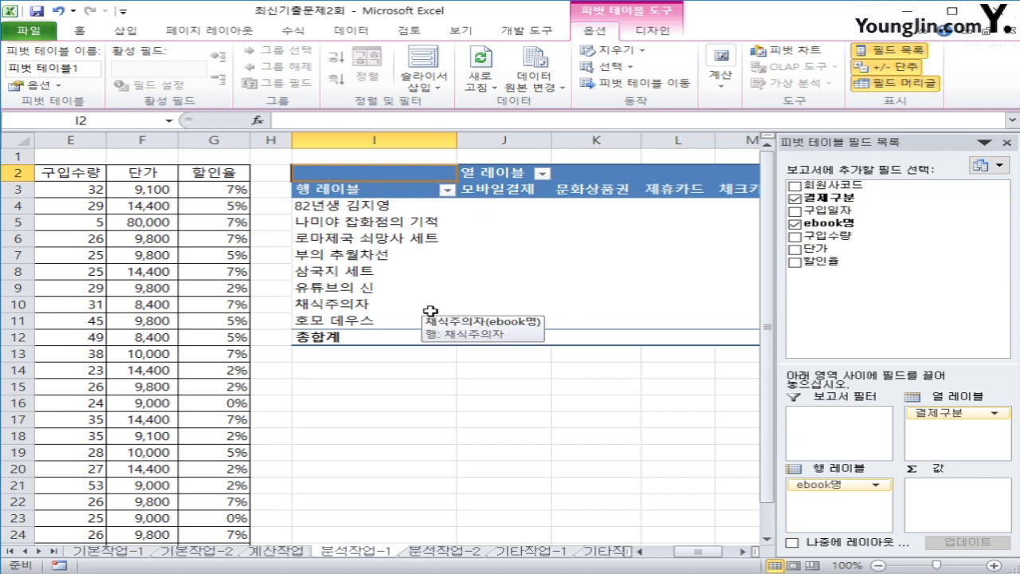
{"action": "left_click", "coordinate": [542, 232]}
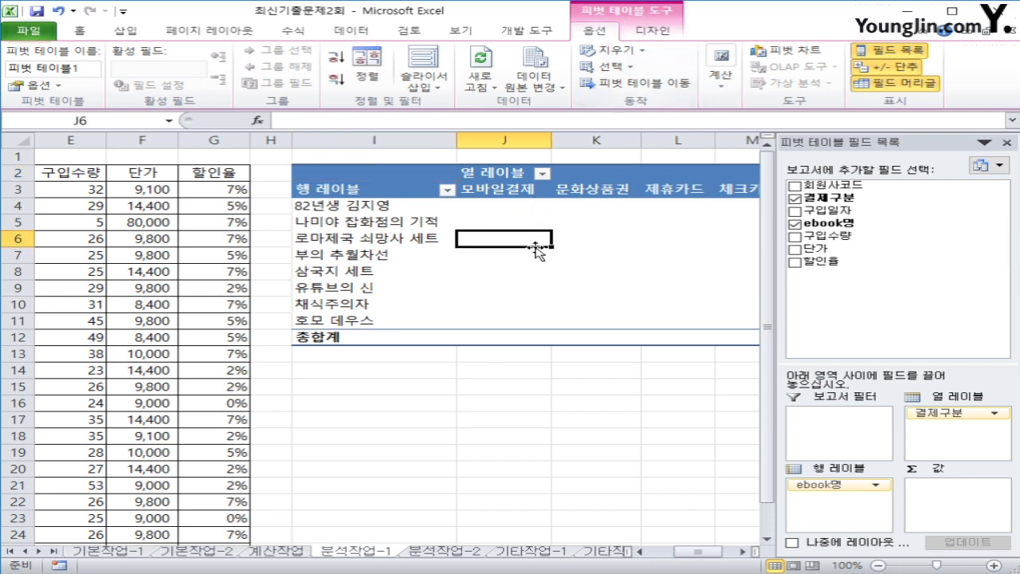
{"action": "left_click", "coordinate": [719, 85]}
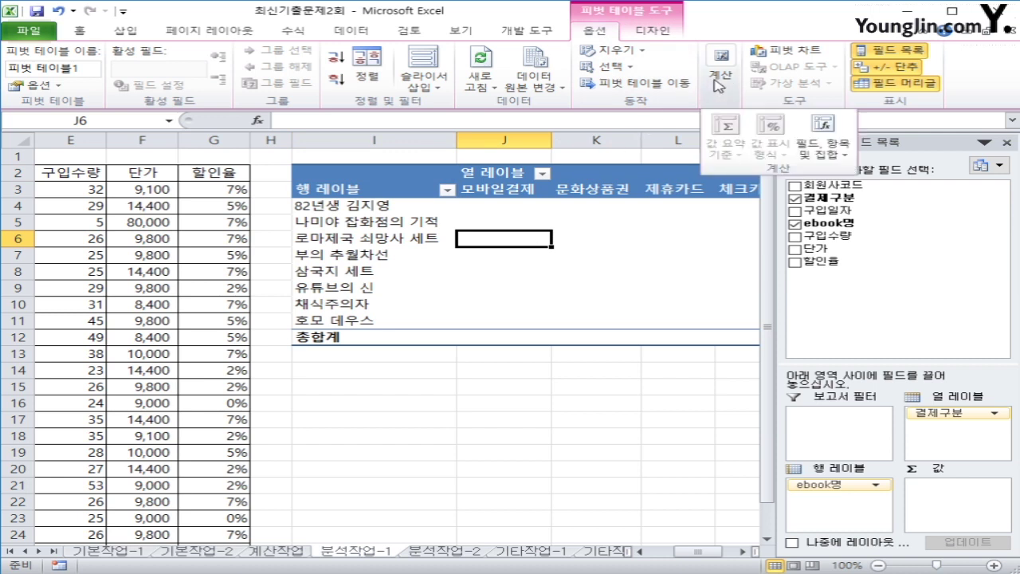
{"action": "left_click", "coordinate": [834, 162]}
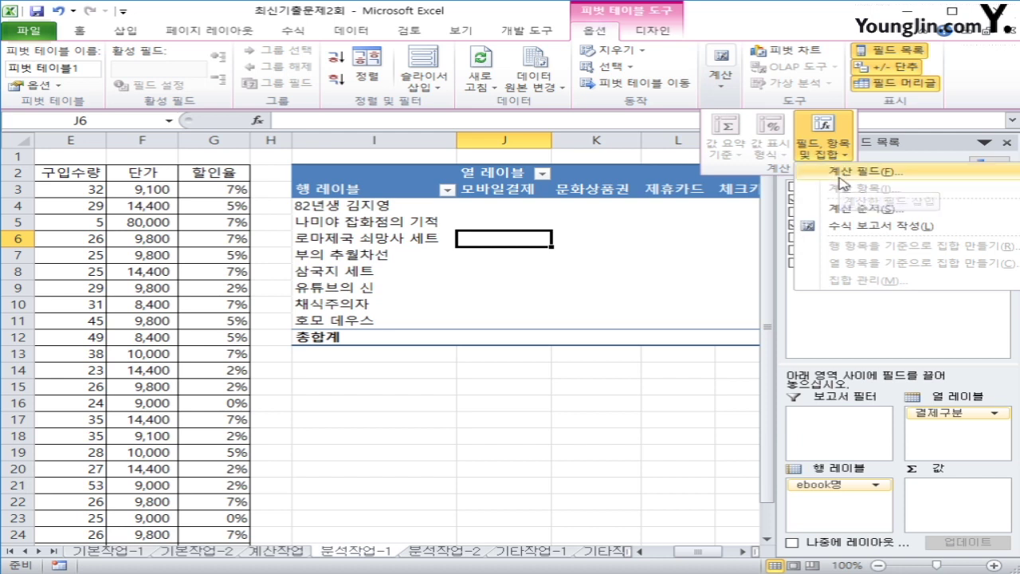
{"action": "left_click", "coordinate": [843, 182]}
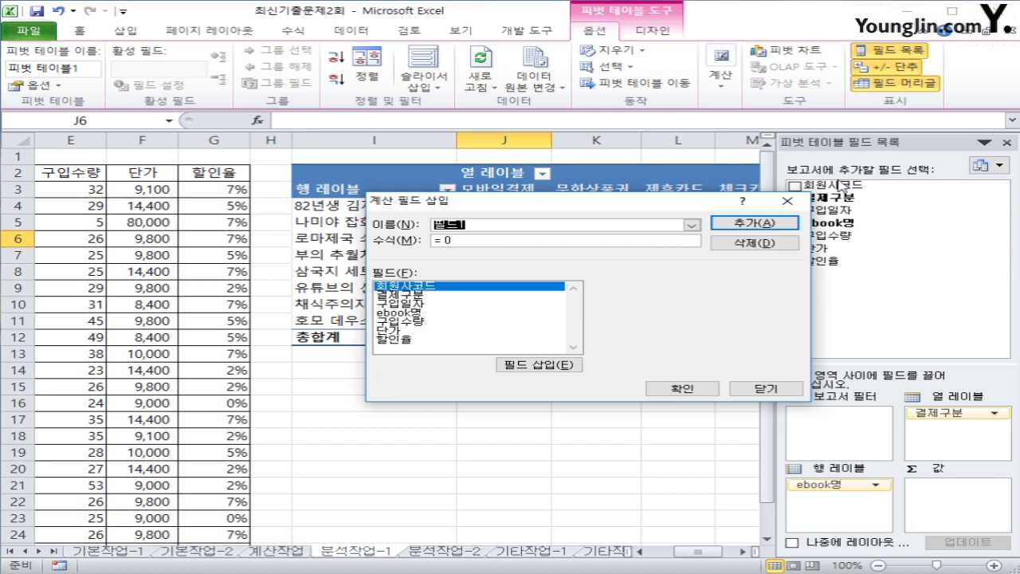
{"action": "key", "text": "BackSpace"}
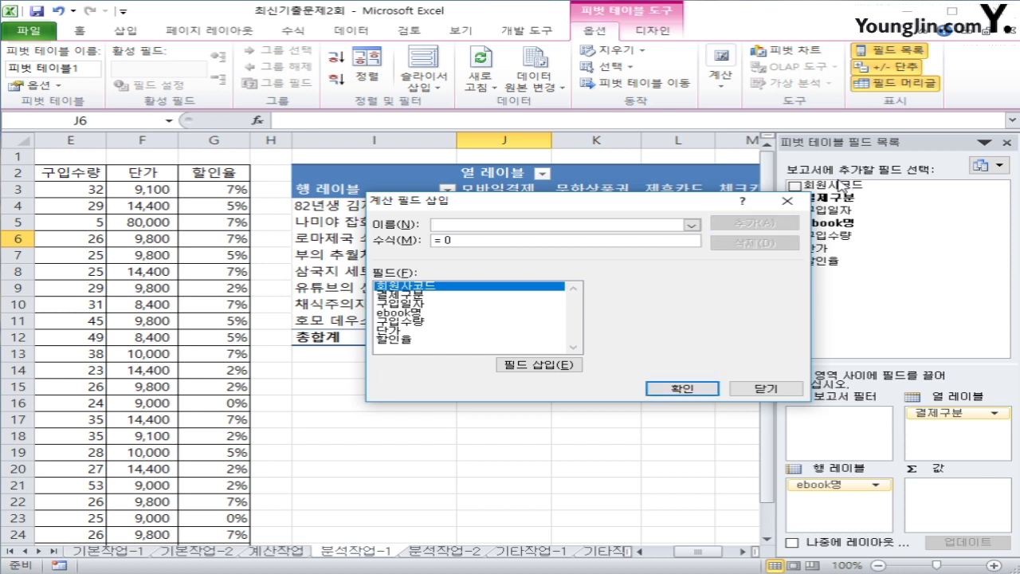
{"action": "type", "text": "구입가격"}
{"action": "key", "text": "Tab"}
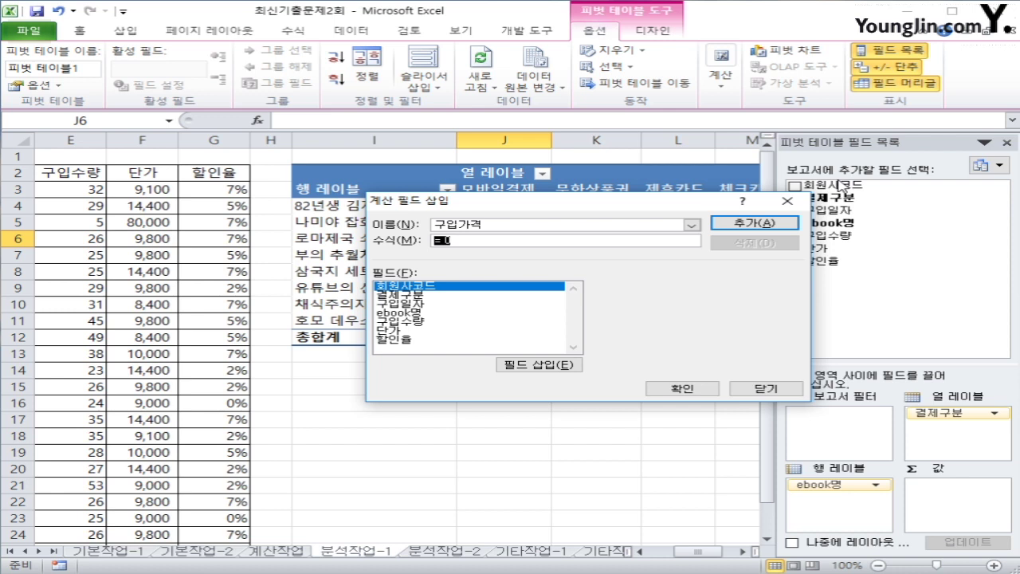
Step: Define the 구입가격 calculated field as = 구입수량*단가*(1-할인율) and add it to the pivot table
{"action": "type", "text": "="}
{"action": "left_click", "coordinate": [465, 326]}
{"action": "double_click", "coordinate": [465, 326]}
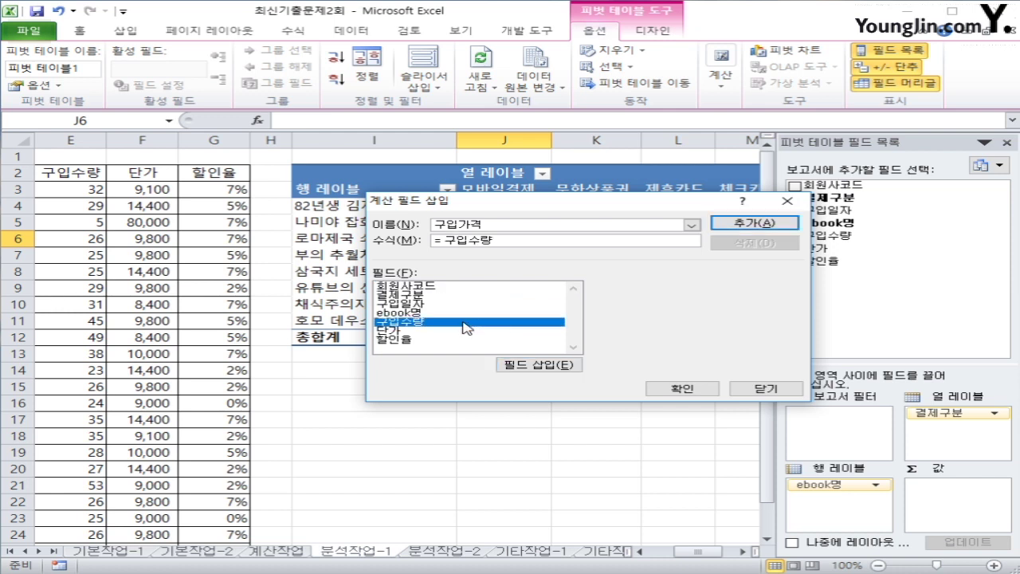
{"action": "type", "text": "*"}
{"action": "double_click", "coordinate": [443, 331]}
{"action": "type", "text": "ㅣ"}
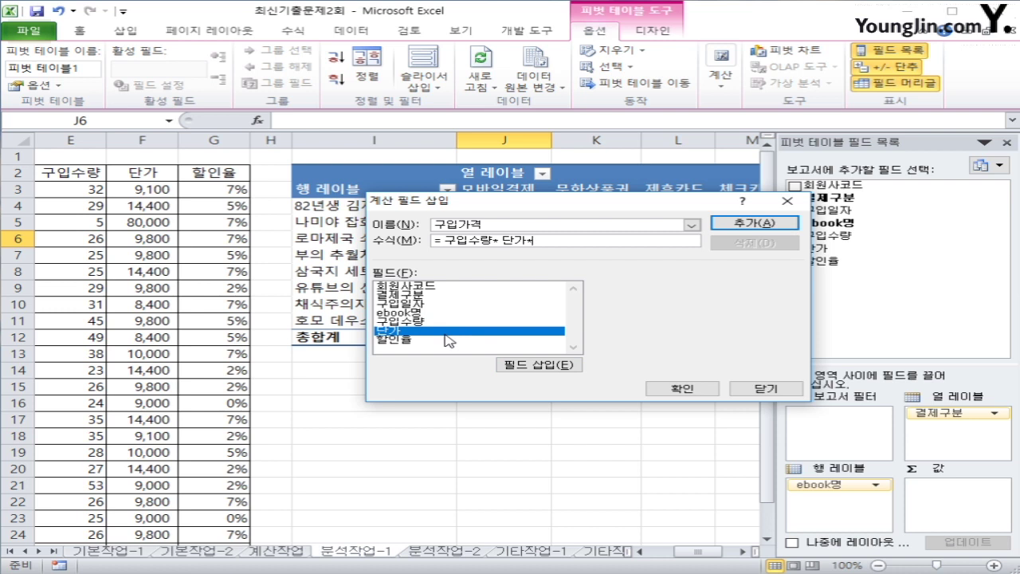
{"action": "type", "text": "(1-"}
{"action": "double_click", "coordinate": [438, 343]}
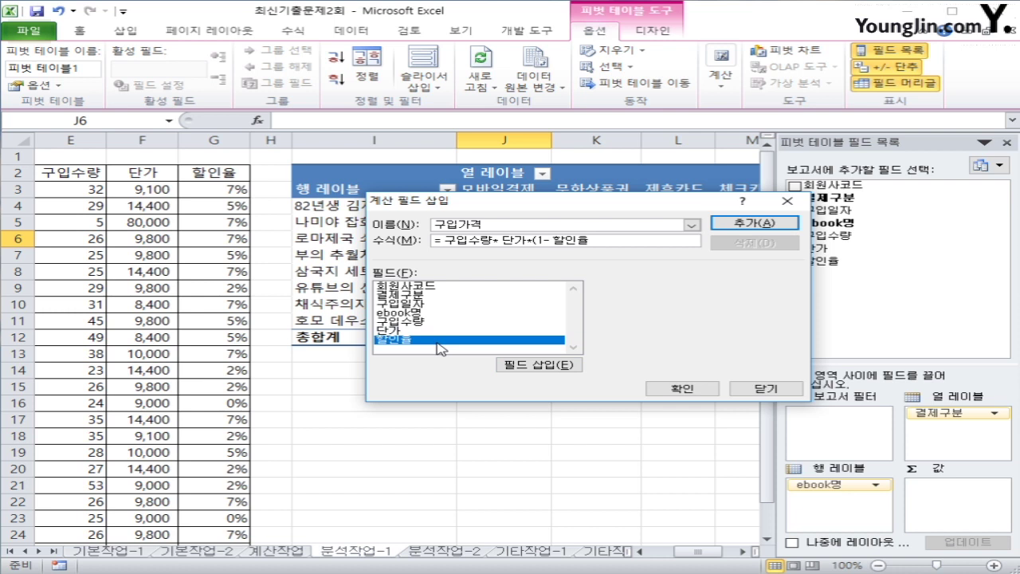
{"action": "type", "text": ")"}
{"action": "left_click", "coordinate": [748, 224]}
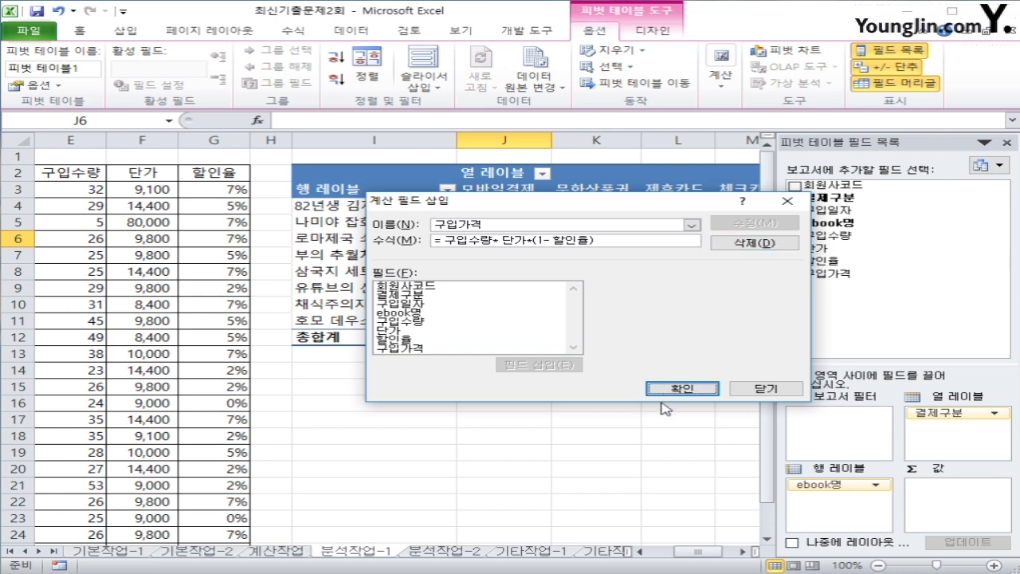
{"action": "left_click", "coordinate": [712, 388]}
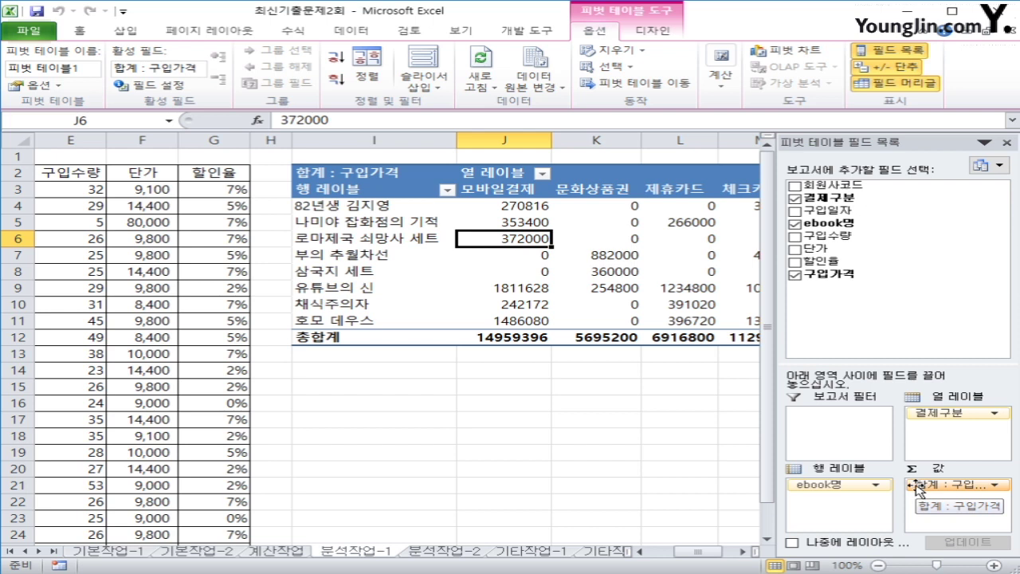
Step: Show the pivot table in outline form (개요 형식으로 표시)
{"action": "left_click", "coordinate": [642, 42]}
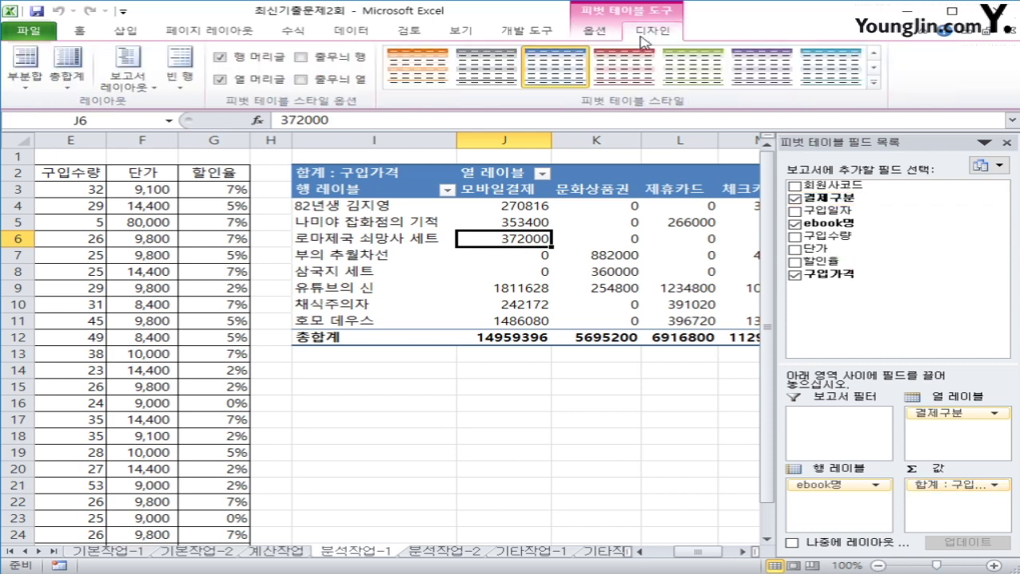
{"action": "left_click", "coordinate": [106, 89]}
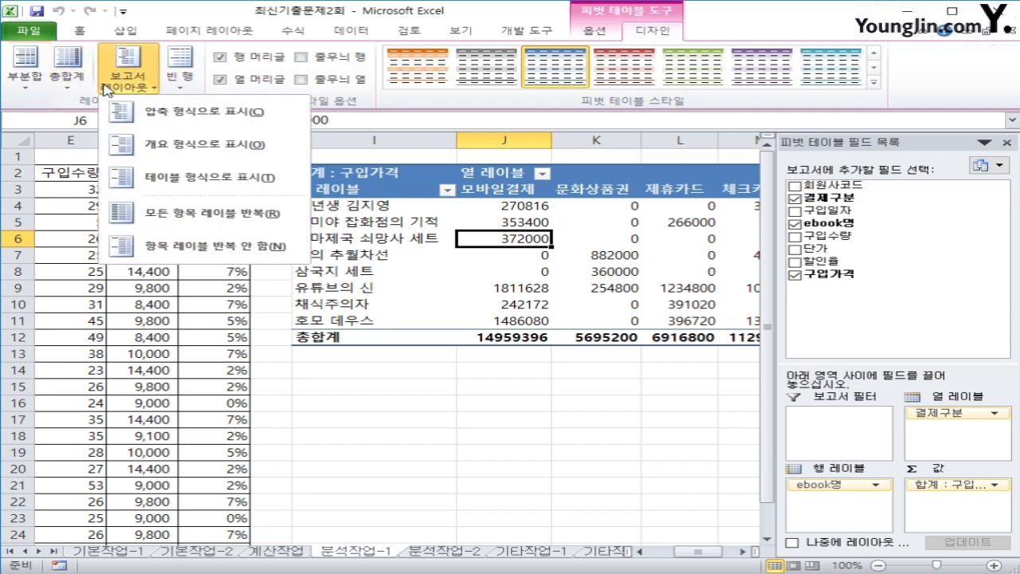
{"action": "left_click", "coordinate": [165, 145]}
{"action": "left_click", "coordinate": [541, 409]}
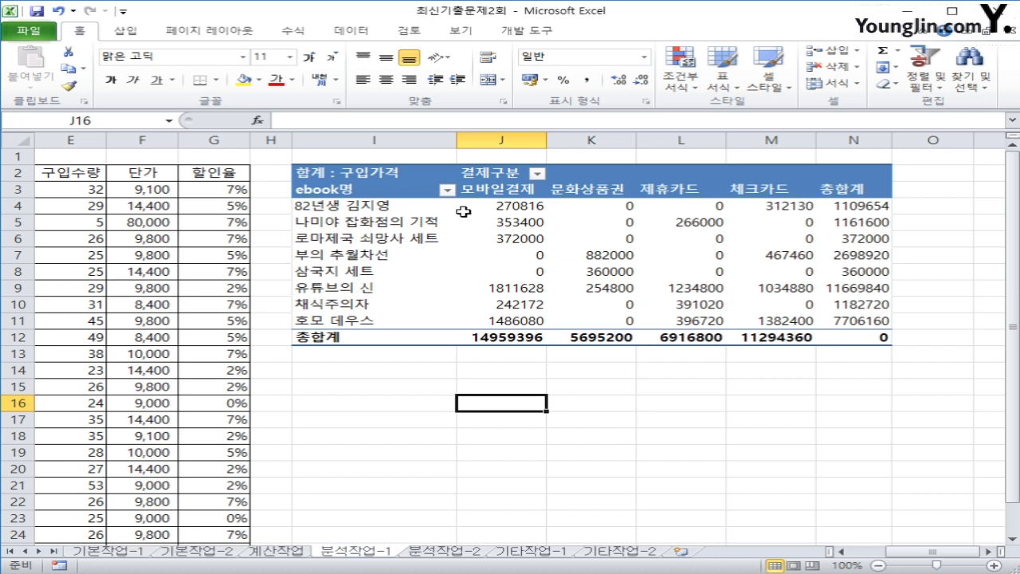
Step: Format the 합계 : 구입가격 values with the 숫자 category and the 1000-unit separator
{"action": "left_click", "coordinate": [394, 172]}
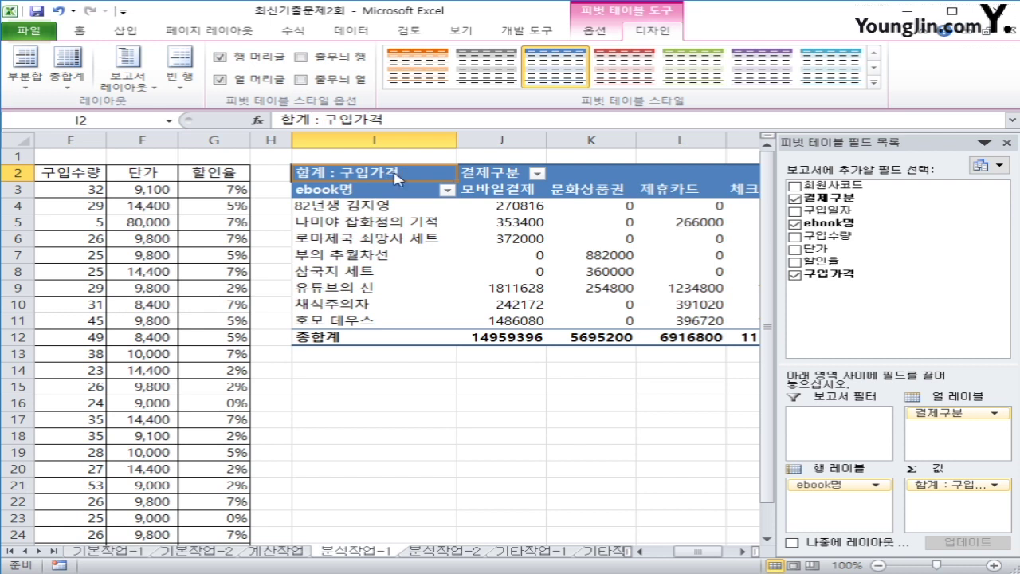
{"action": "right_click", "coordinate": [395, 176]}
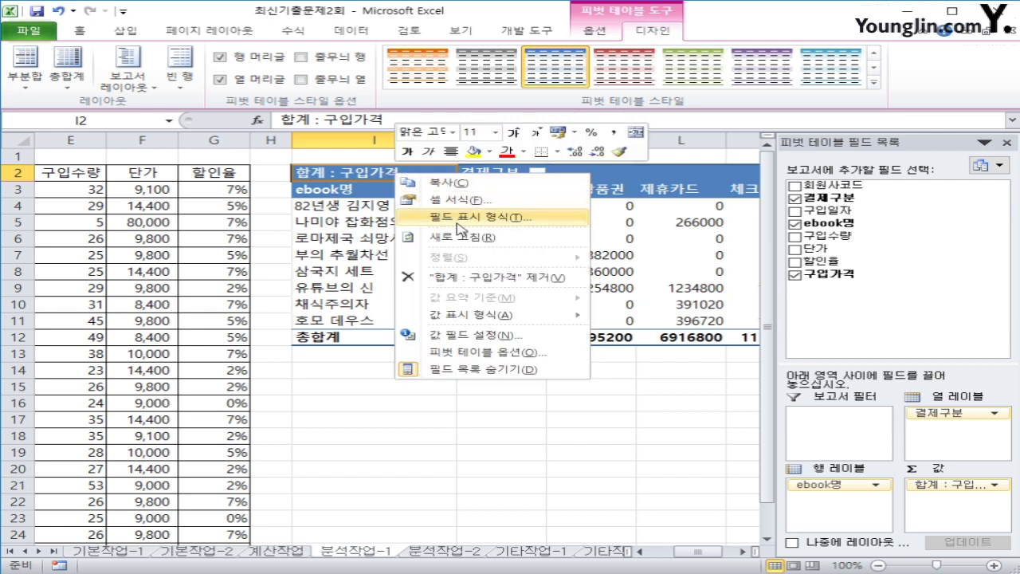
{"action": "left_click", "coordinate": [458, 229]}
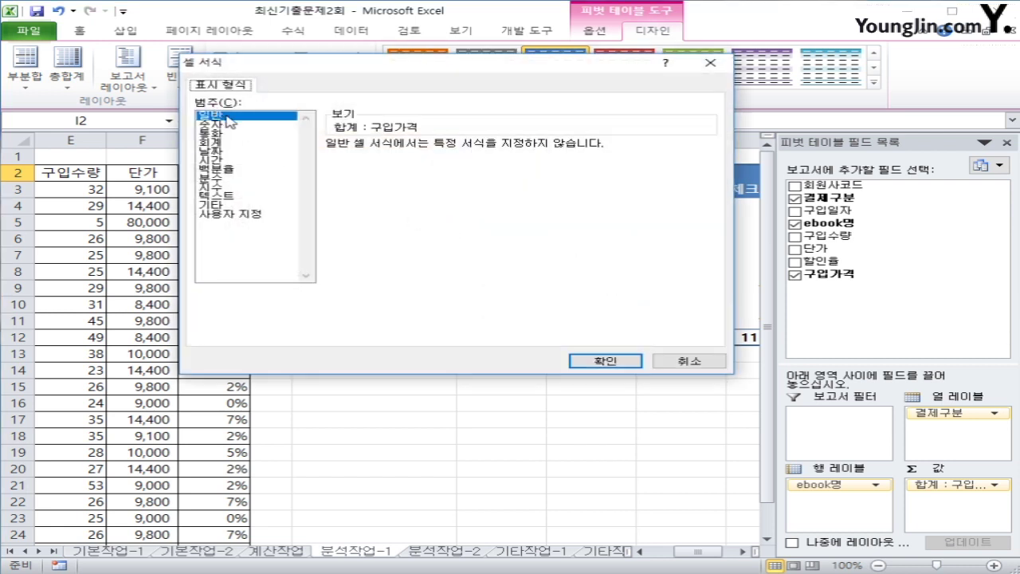
{"action": "left_click", "coordinate": [236, 125]}
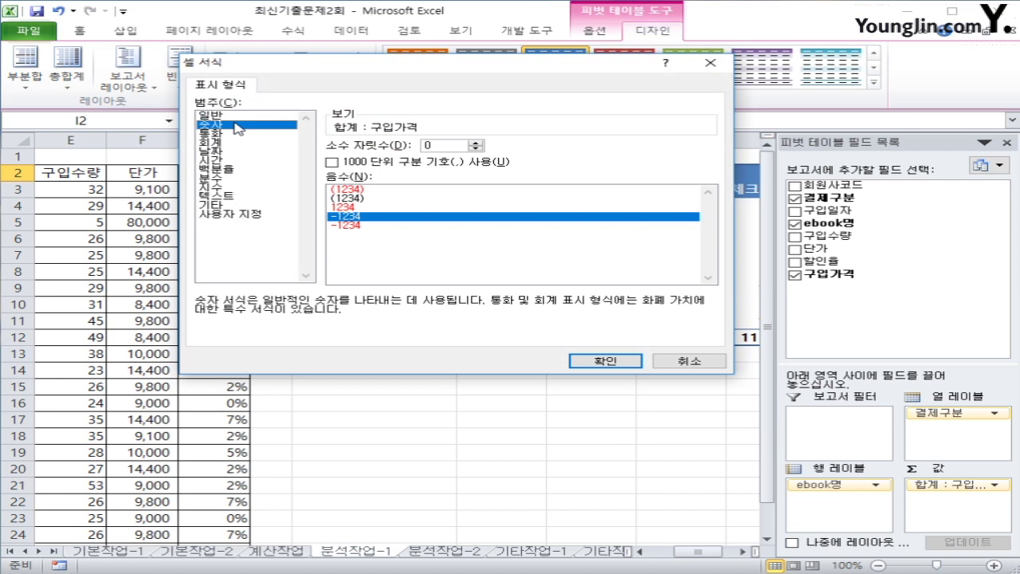
{"action": "left_click", "coordinate": [368, 164]}
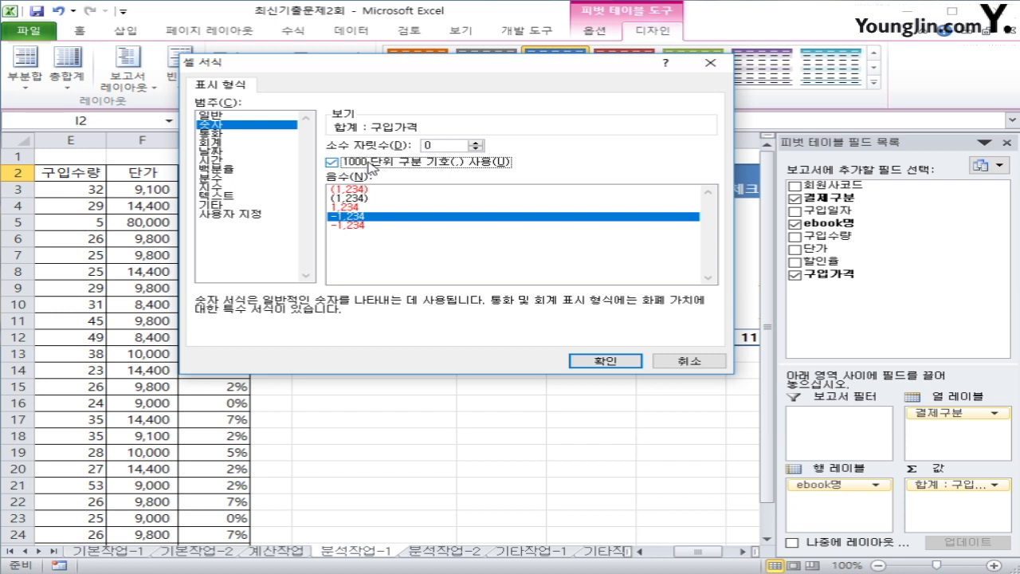
{"action": "left_click", "coordinate": [585, 361]}
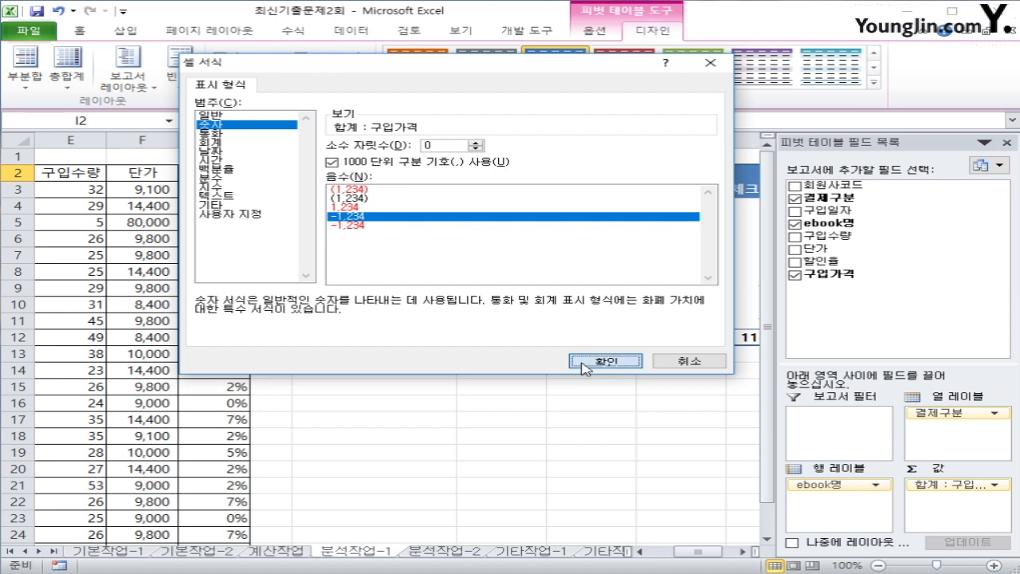
{"action": "left_click", "coordinate": [620, 448]}
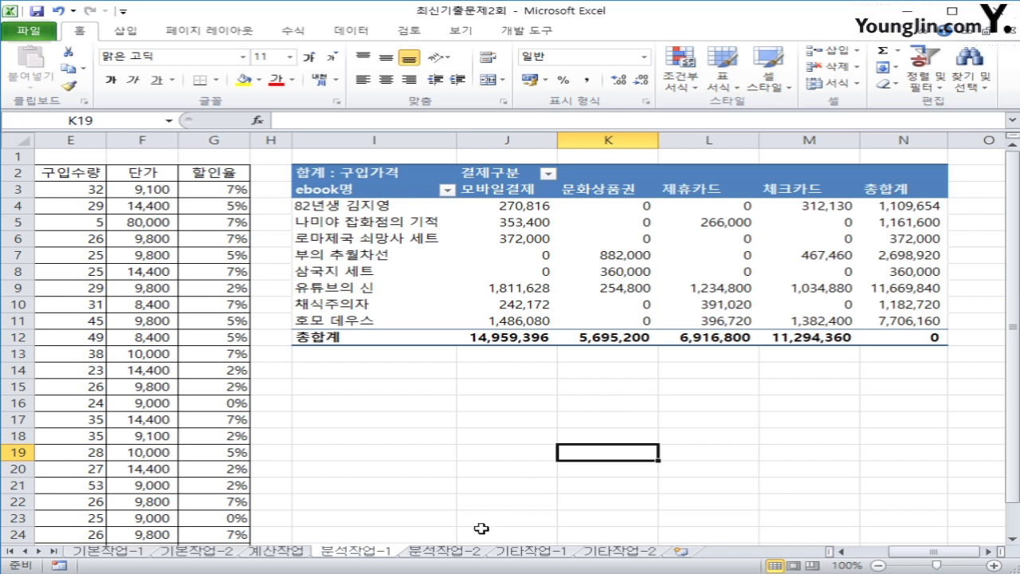
Step: Go to the 분석작업-2 sheet and start recording a macro named 도서구입내역
{"action": "left_click", "coordinate": [450, 551]}
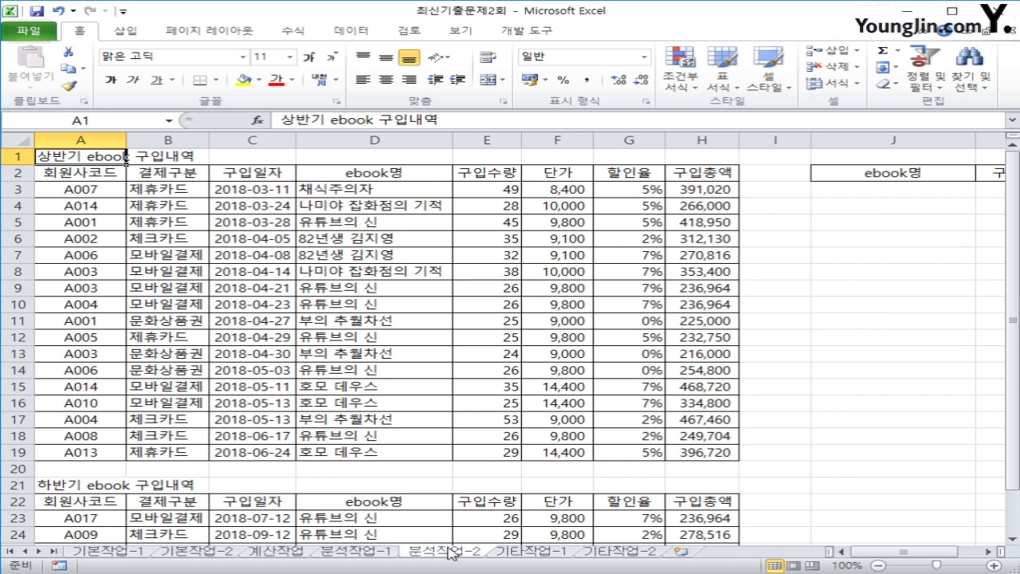
{"action": "scroll", "coordinate": [566, 475], "scroll_direction": "down", "scroll_amount": 2}
{"action": "scroll", "coordinate": [566, 475], "scroll_direction": "up", "scroll_amount": 2}
{"action": "left_click", "coordinate": [816, 355]}
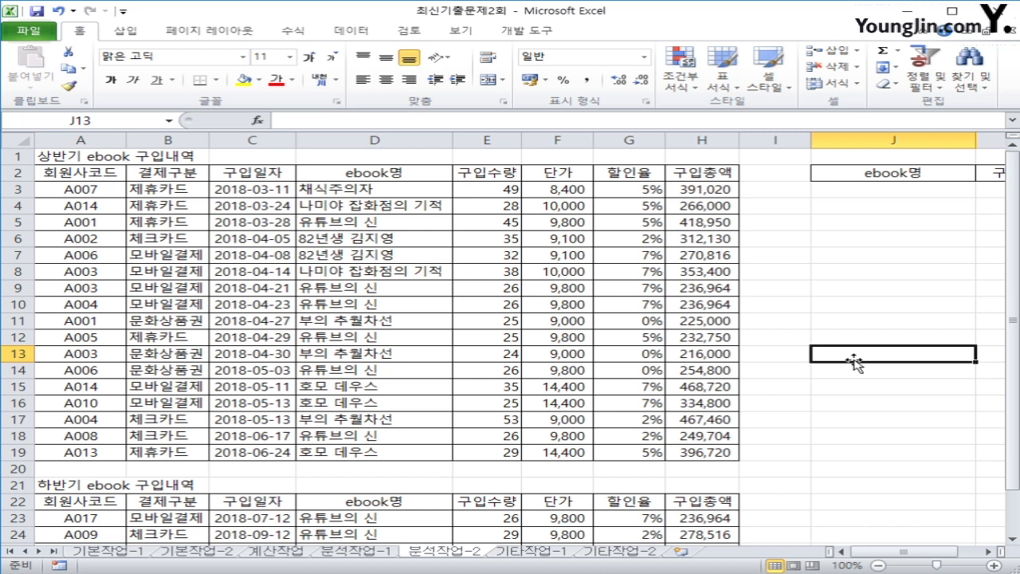
{"action": "left_click", "coordinate": [542, 40]}
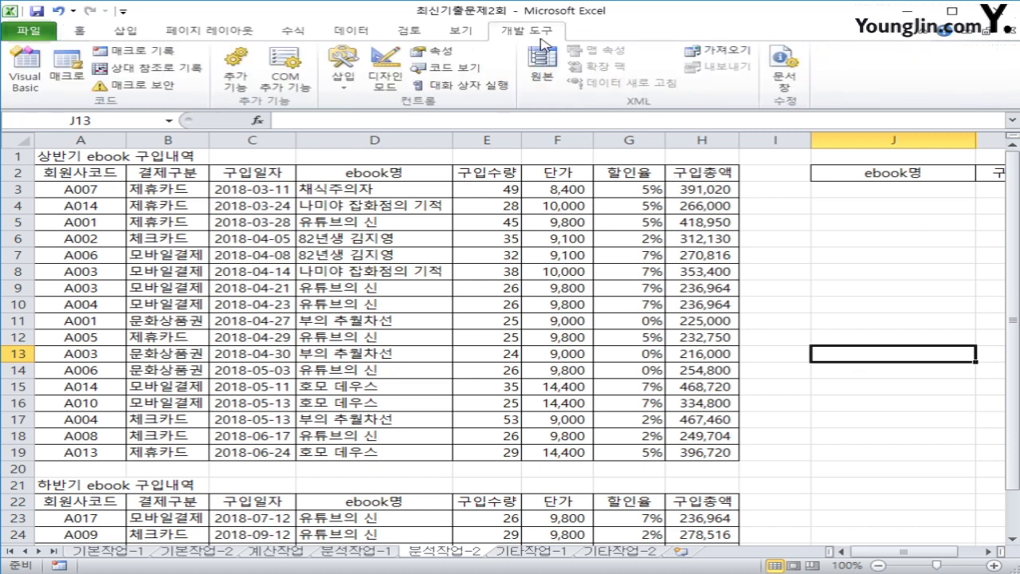
{"action": "left_click", "coordinate": [147, 52]}
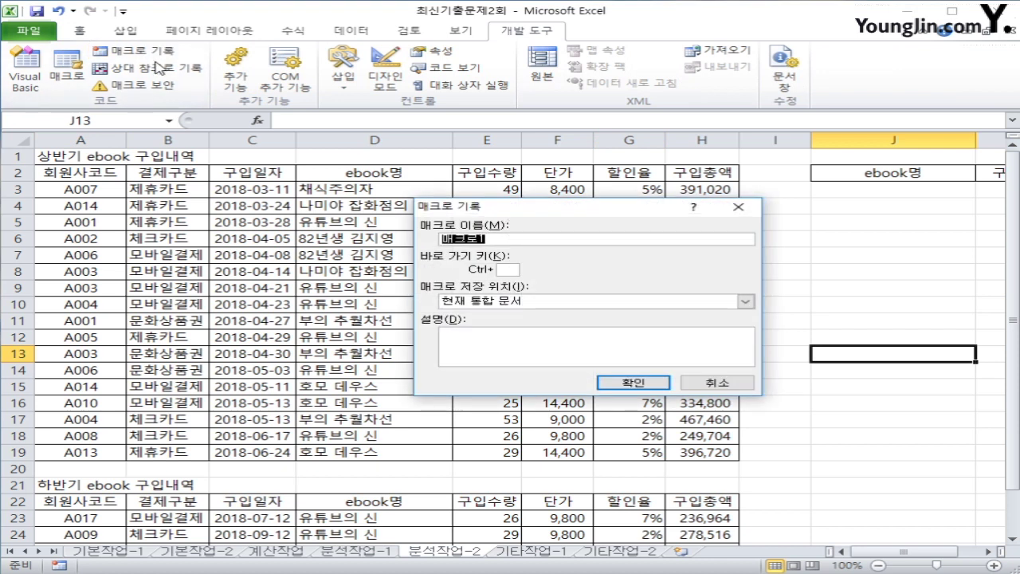
{"action": "type", "text": "ㅍ"}
{"action": "type", "text": "도서구입내역"}
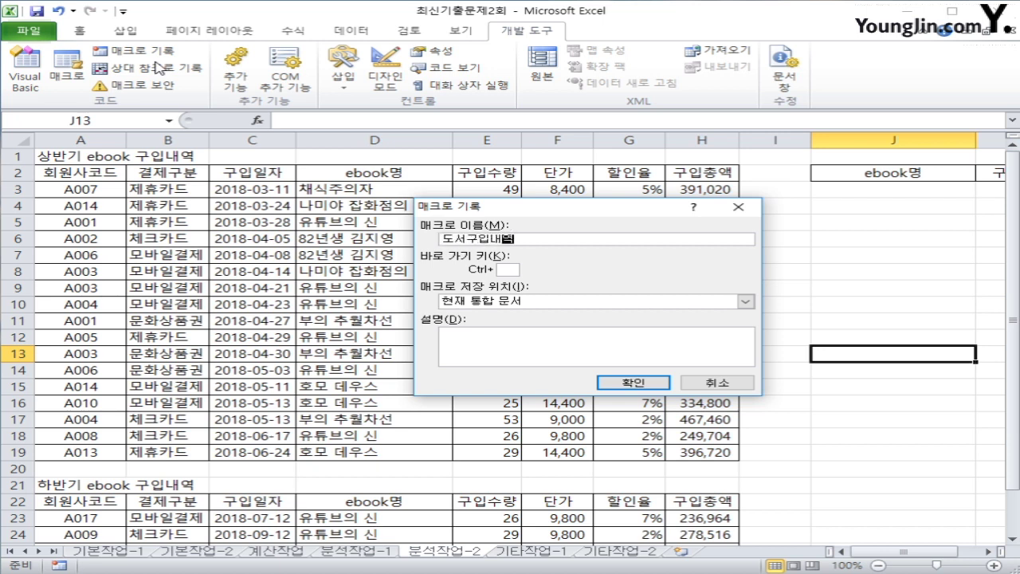
{"action": "left_click", "coordinate": [620, 383]}
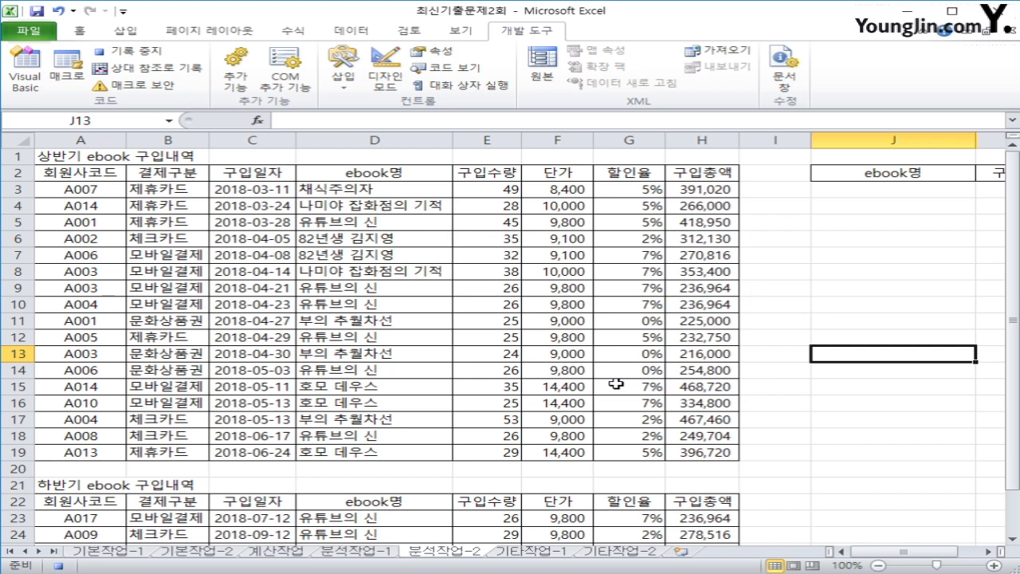
Step: Start a data consolidation (통합) into J2:L2 and add $D$2:$H$19 from the 상반기 table as a reference range
{"action": "left_click", "coordinate": [891, 177]}
{"action": "left_click_drag", "start_coordinate": [979, 175], "coordinate": [894, 179]}
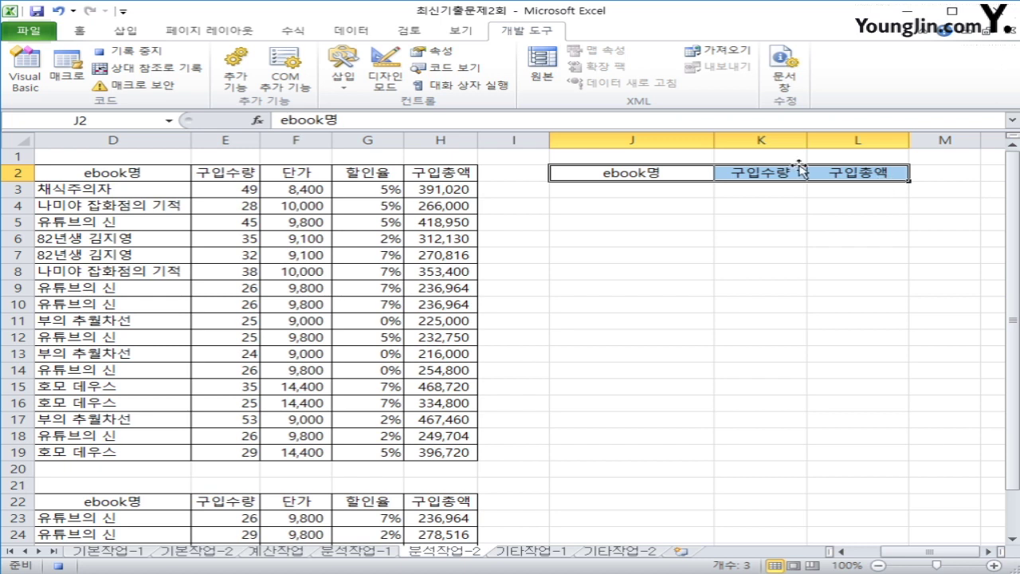
{"action": "left_click", "coordinate": [351, 32]}
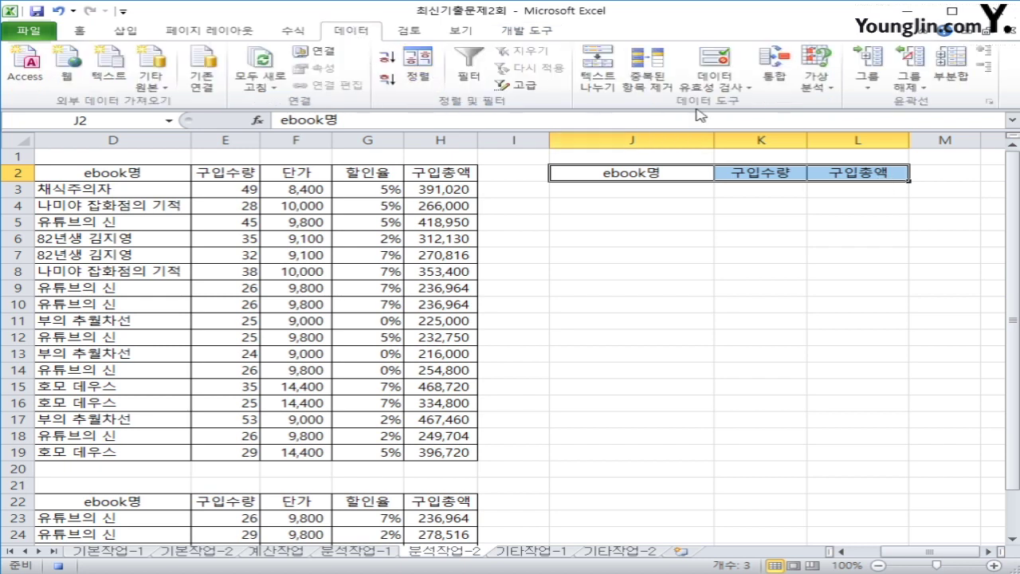
{"action": "left_click", "coordinate": [773, 72]}
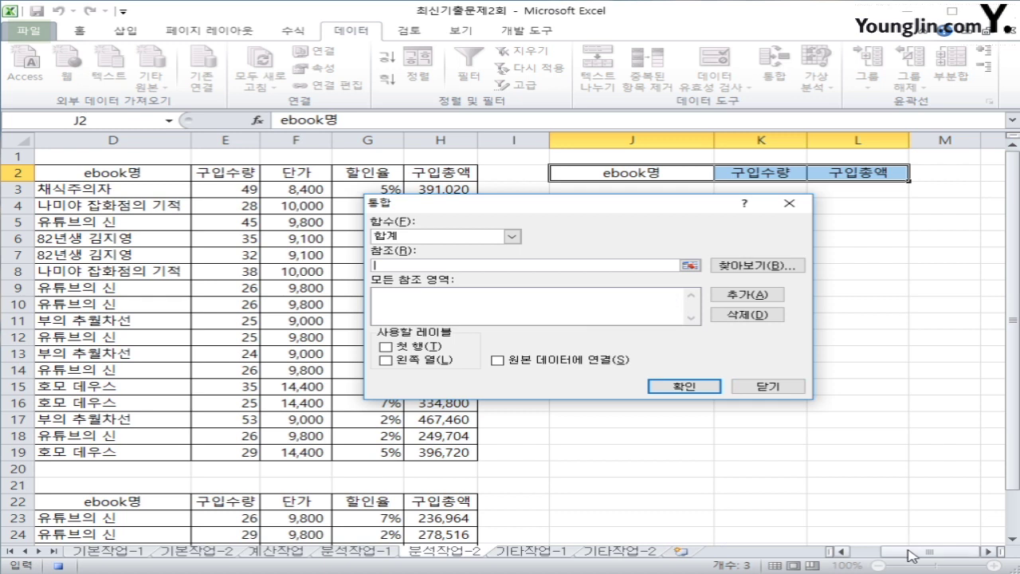
{"action": "left_click_drag", "start_coordinate": [912, 554], "coordinate": [867, 554]}
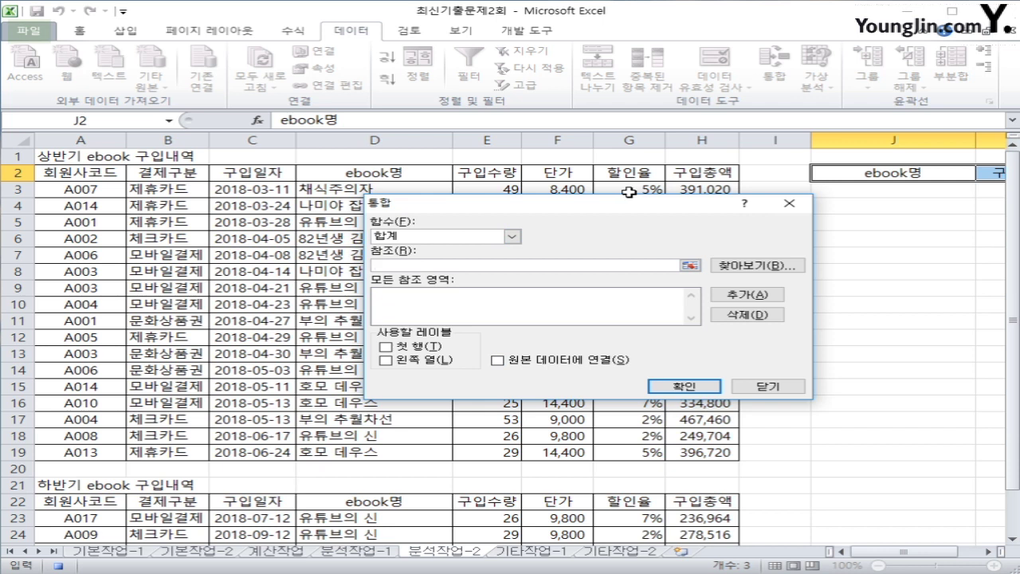
{"action": "left_click_drag", "start_coordinate": [390, 174], "coordinate": [680, 452]}
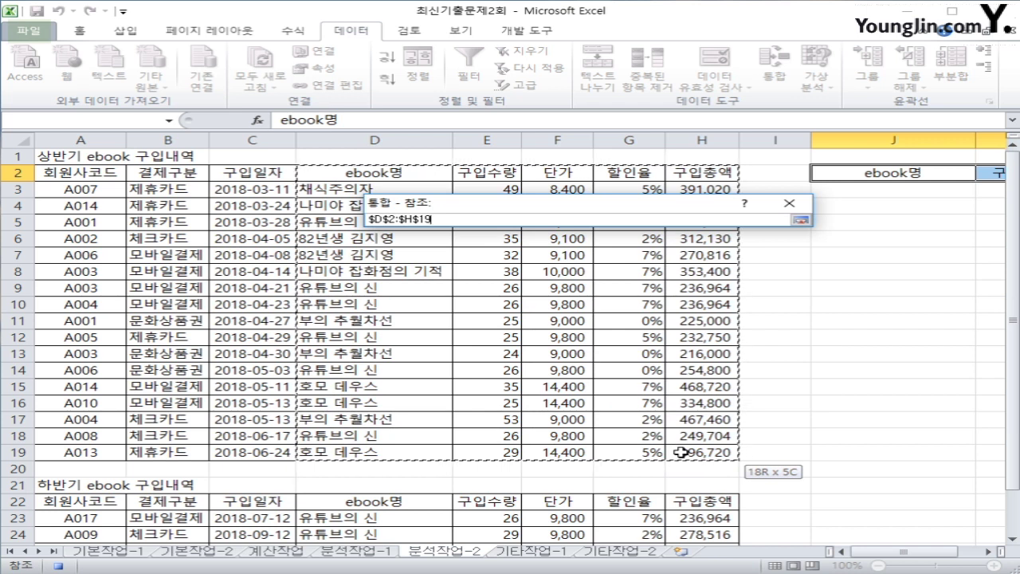
{"action": "left_click_drag", "start_coordinate": [679, 452], "coordinate": [676, 449]}
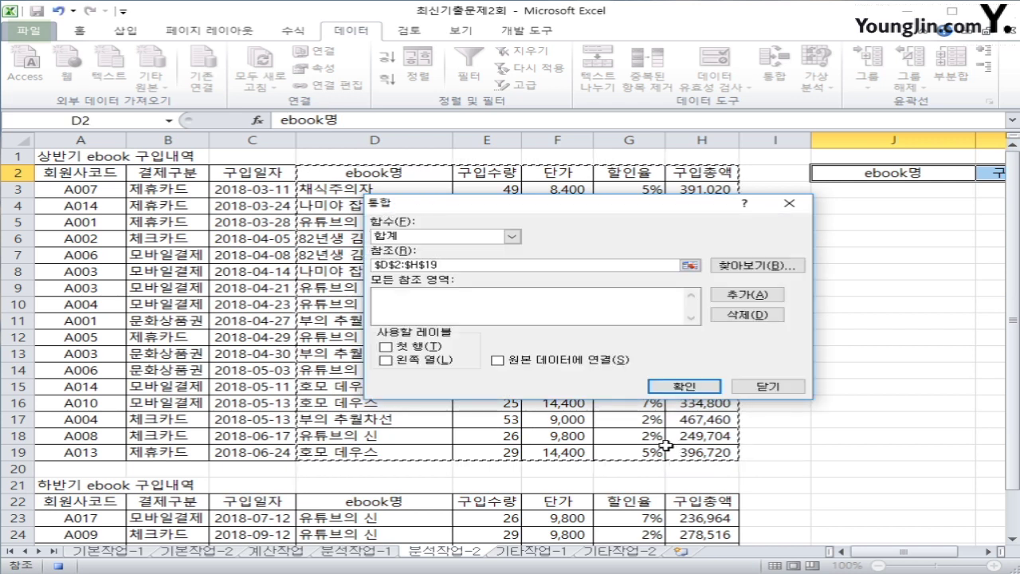
{"action": "left_click", "coordinate": [722, 295]}
{"action": "scroll", "coordinate": [406, 451], "scroll_direction": "down", "scroll_amount": 2}
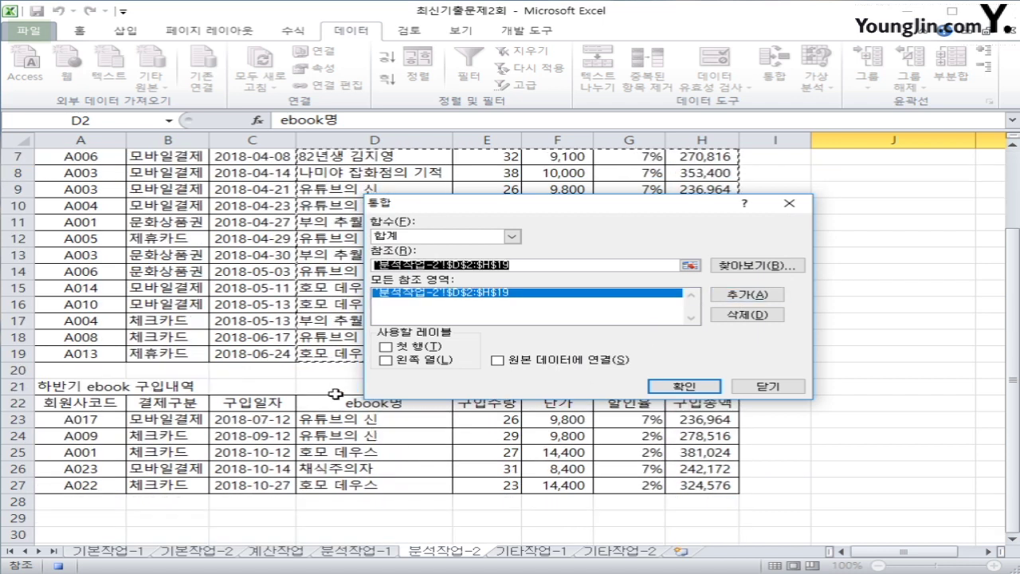
Step: Add $D$22:$H$27 from the 하반기 table as a second reference and consolidate using first row (첫 행) and left column (왼쪽 열) labels
{"action": "left_click_drag", "start_coordinate": [336, 403], "coordinate": [688, 487]}
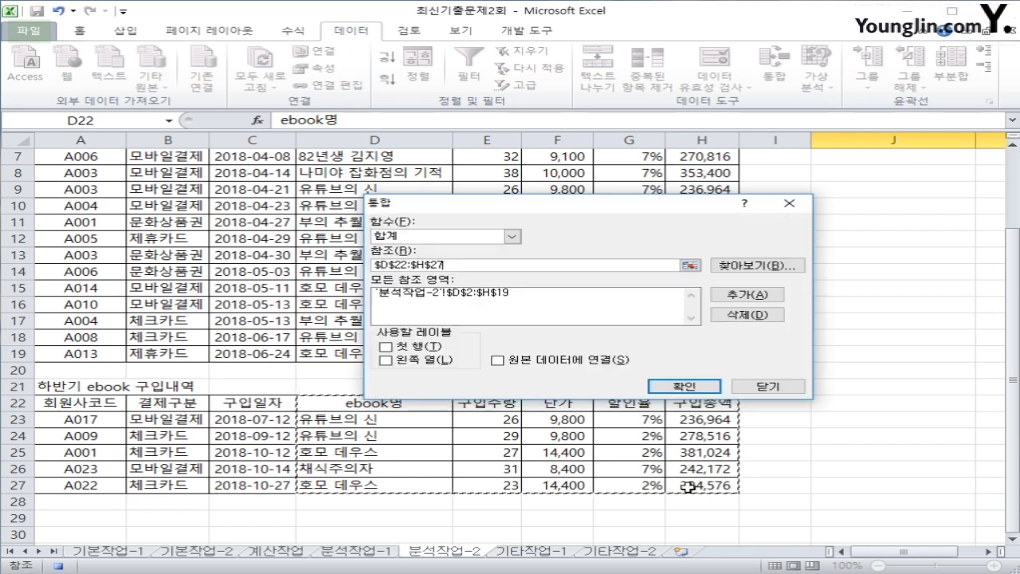
{"action": "left_click", "coordinate": [727, 298]}
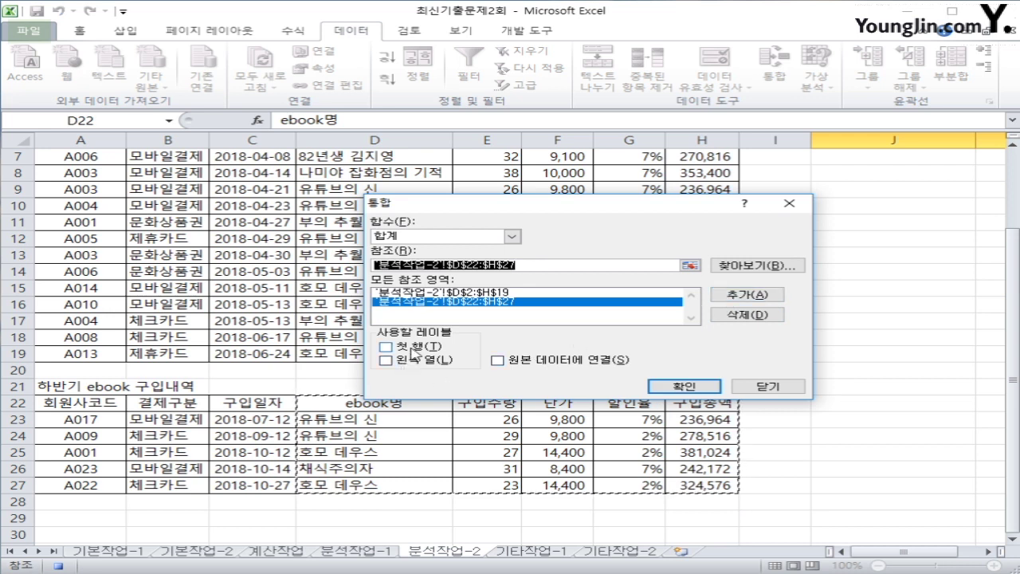
{"action": "left_click", "coordinate": [414, 351]}
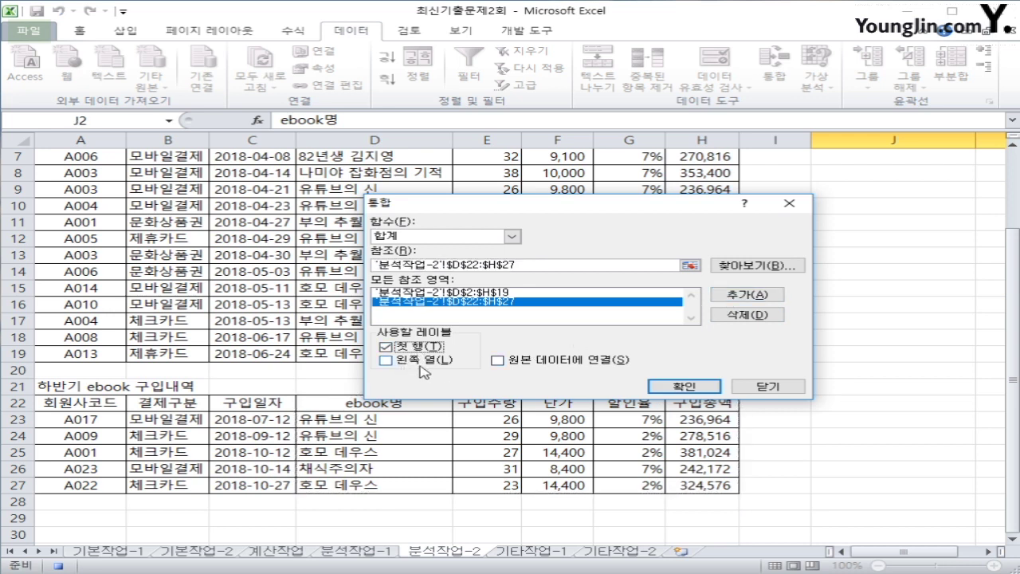
{"action": "left_click", "coordinate": [421, 366]}
{"action": "left_click", "coordinate": [684, 387]}
Step: Review the consolidated ebook명, 구입수량 and 구입총액 columns in J2:L8
{"action": "scroll", "coordinate": [819, 405], "scroll_direction": "up", "scroll_amount": 2}
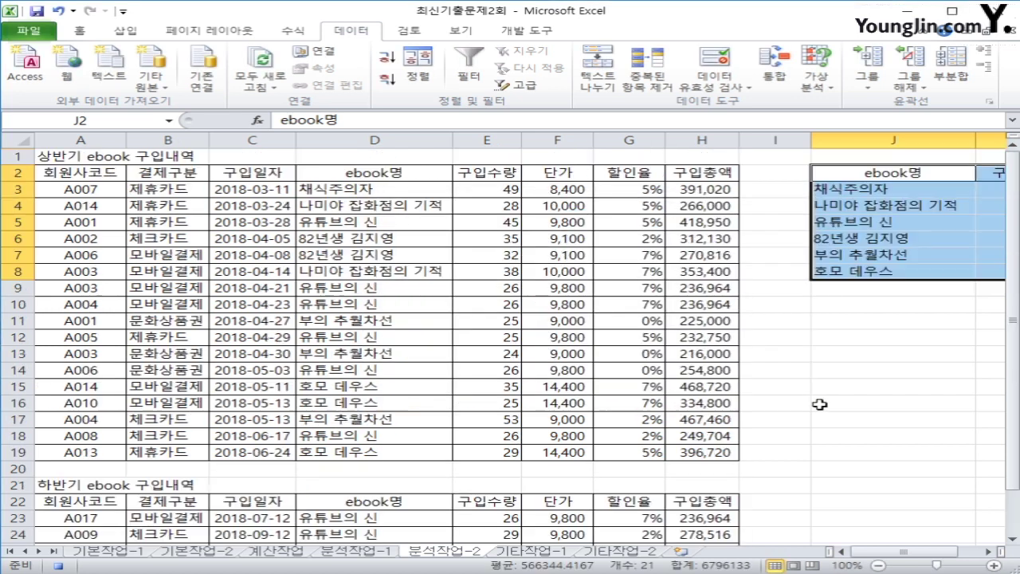
{"action": "left_click", "coordinate": [988, 551]}
{"action": "left_click", "coordinate": [988, 552]}
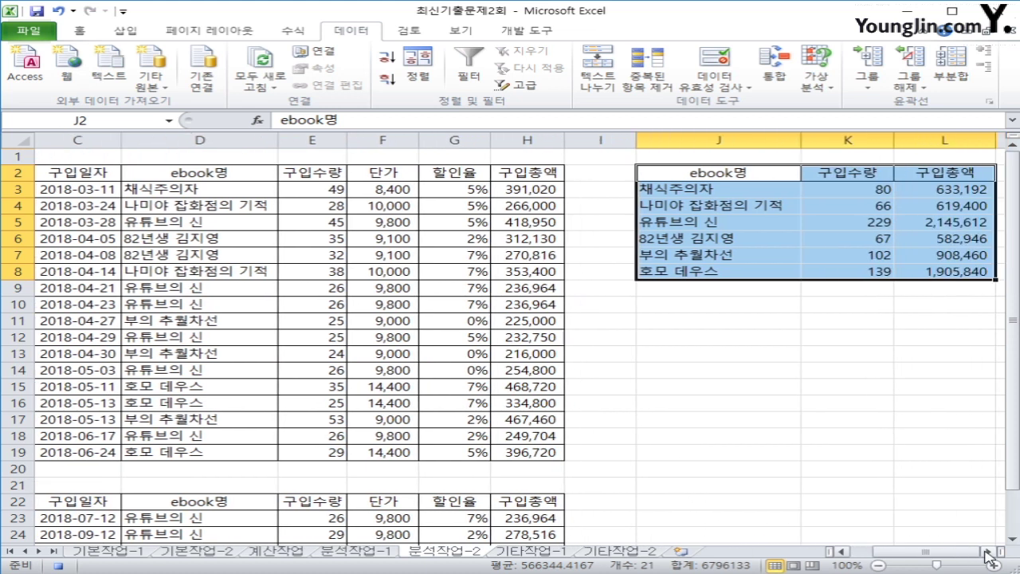
{"action": "left_click", "coordinate": [989, 551]}
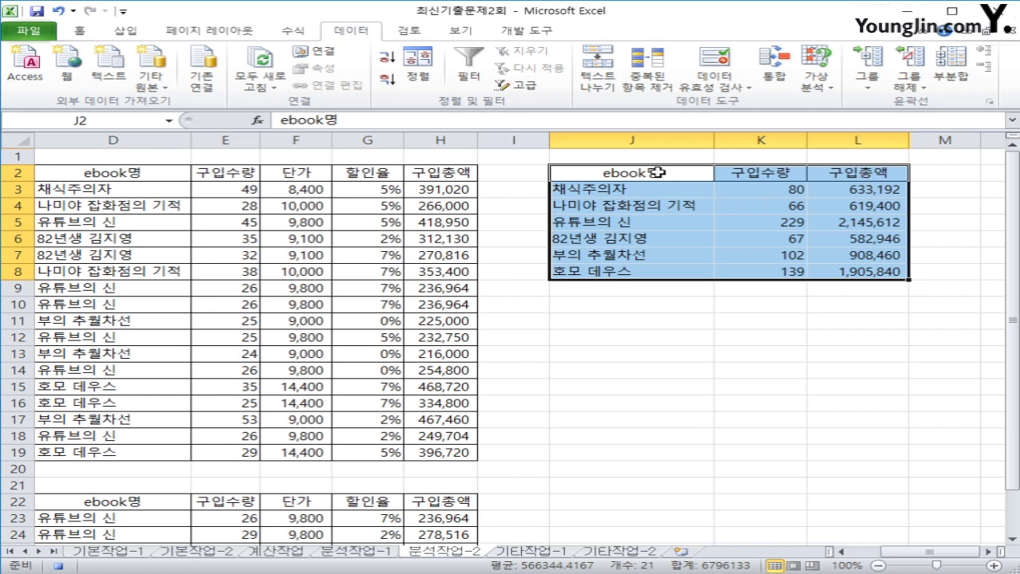
{"action": "left_click_drag", "start_coordinate": [653, 191], "coordinate": [677, 268]}
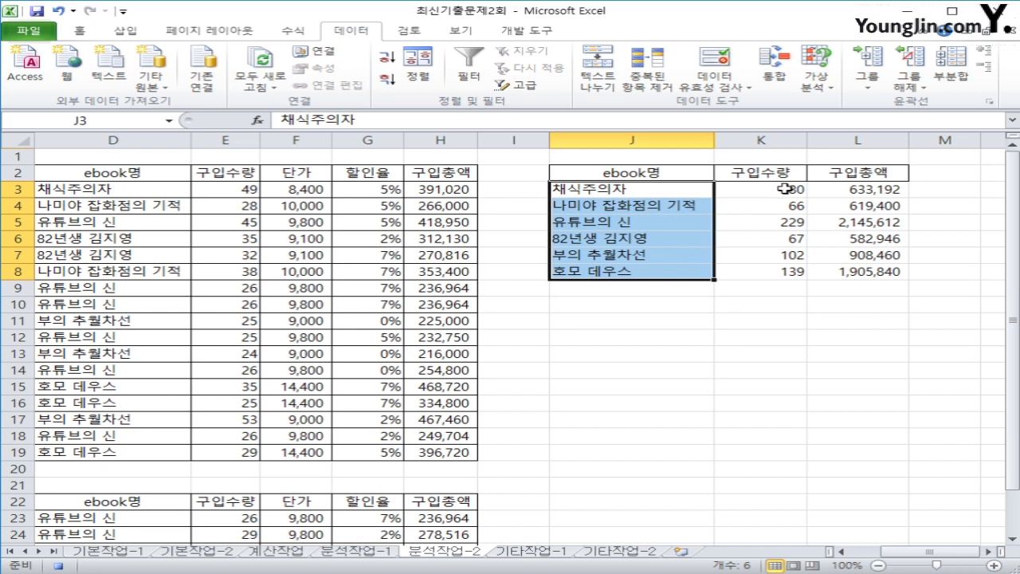
{"action": "left_click_drag", "start_coordinate": [781, 189], "coordinate": [764, 276]}
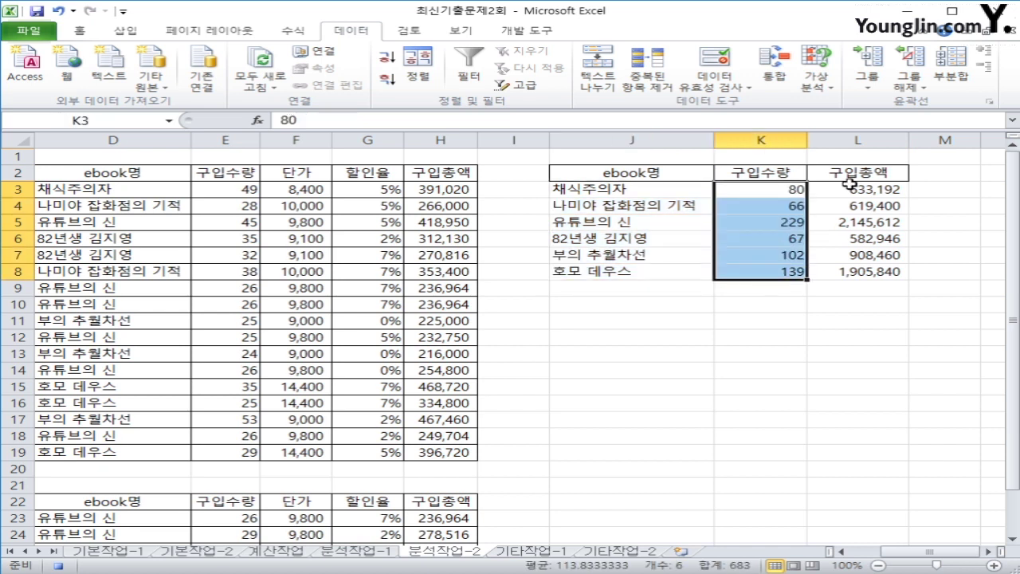
{"action": "left_click_drag", "start_coordinate": [839, 188], "coordinate": [837, 270]}
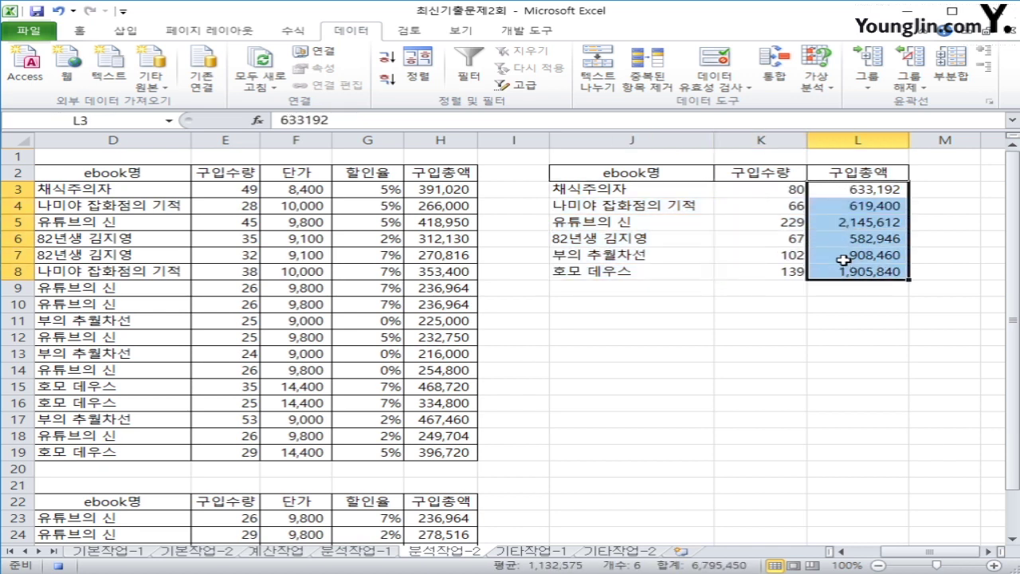
Step: Select cell L7 and stop recording the 도서구입내역 macro
{"action": "left_click", "coordinate": [841, 257]}
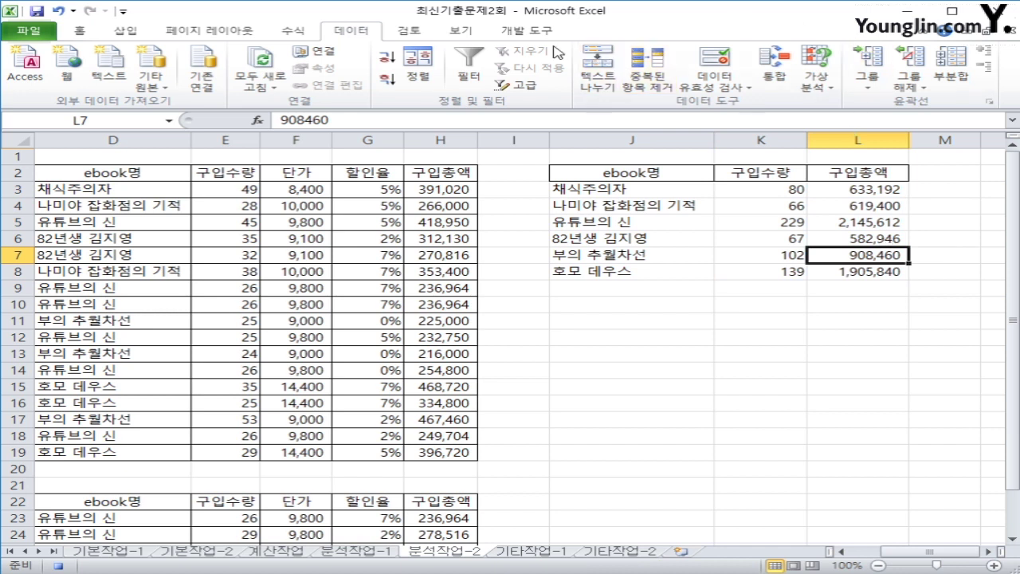
{"action": "left_click", "coordinate": [528, 33]}
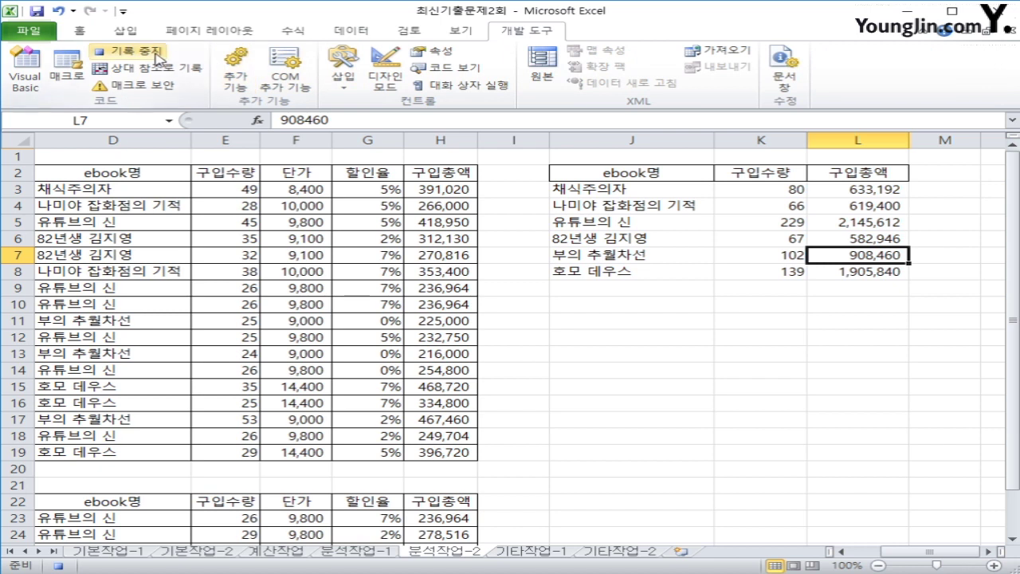
{"action": "left_click", "coordinate": [127, 50]}
{"action": "left_click", "coordinate": [829, 439]}
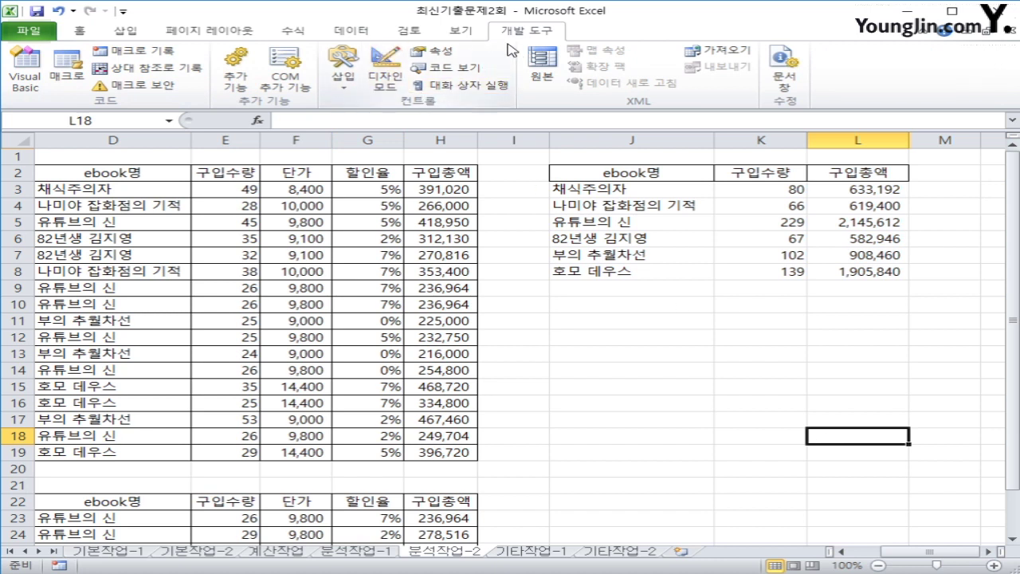
Step: Insert a form control button snapped to cells J11:K12 and assign the 도서구입내역 macro to it
{"action": "left_click", "coordinate": [346, 80]}
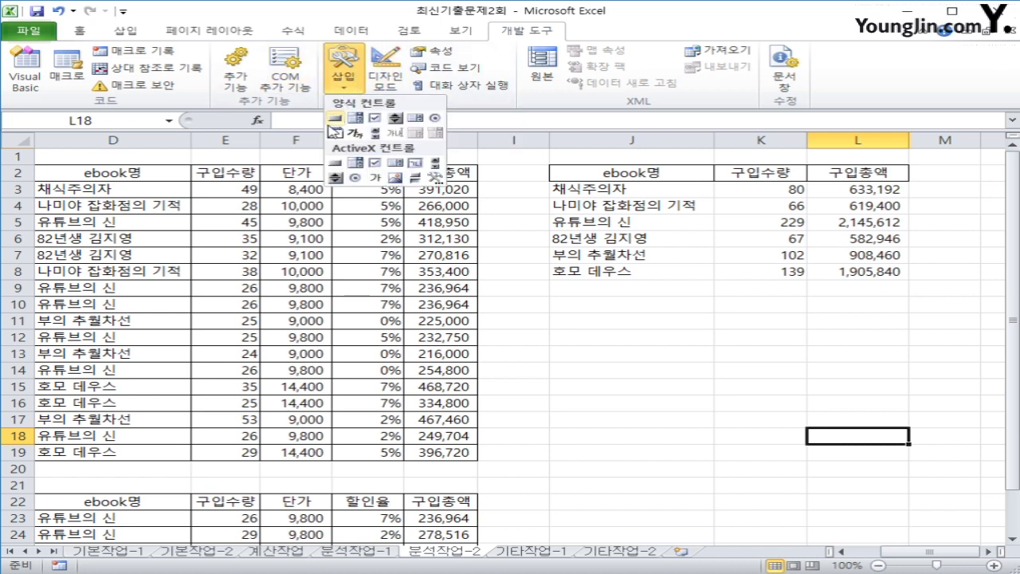
{"action": "left_click", "coordinate": [335, 117]}
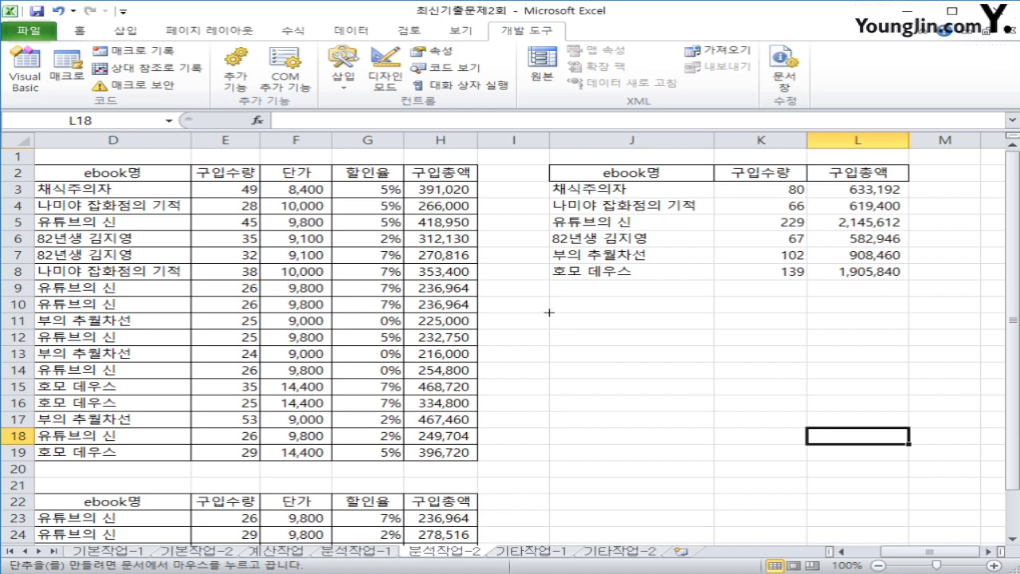
{"action": "key", "text": "alt"}
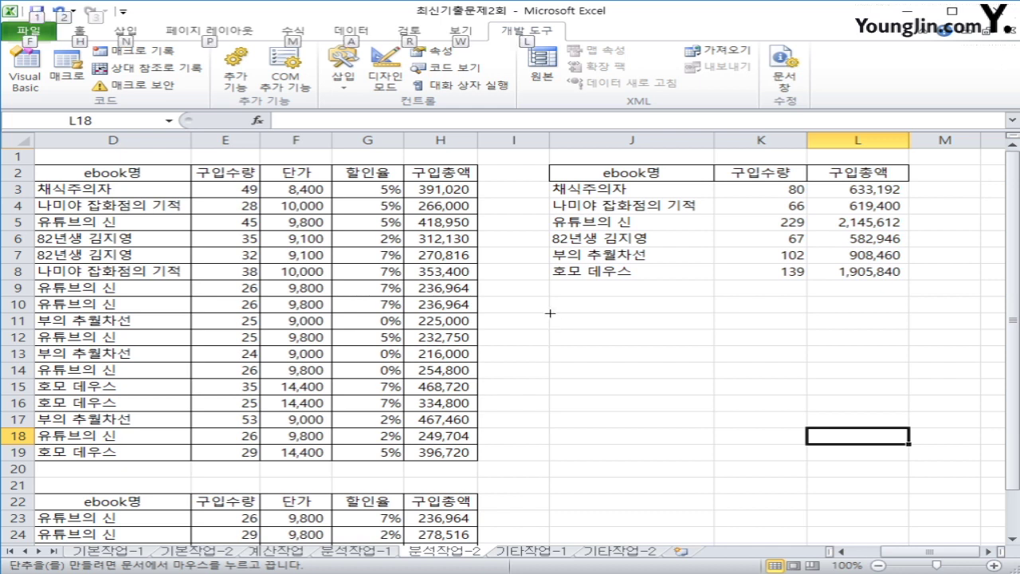
{"action": "left_click_drag", "start_coordinate": [552, 314], "coordinate": [780, 345]}
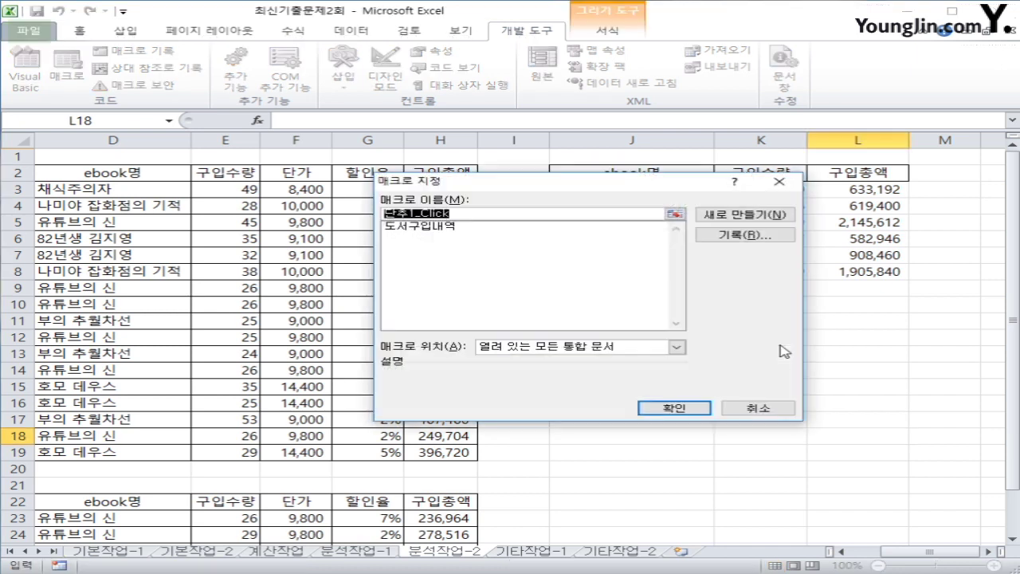
{"action": "left_click", "coordinate": [417, 228]}
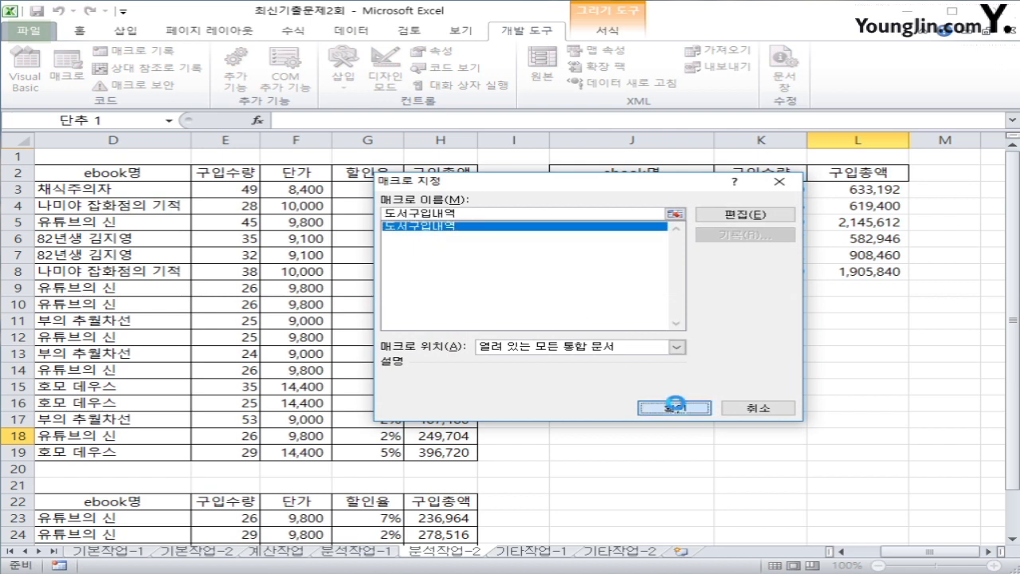
{"action": "left_click", "coordinate": [674, 408]}
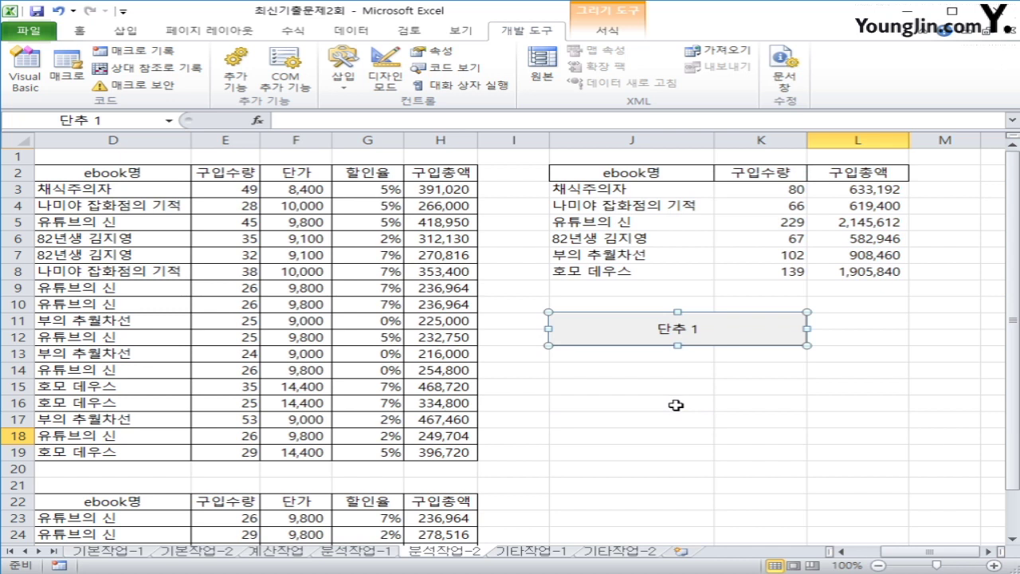
Step: Label the new button 도서구입내역 and deselect it
{"action": "type", "text": "도서구입ㄴ애"}
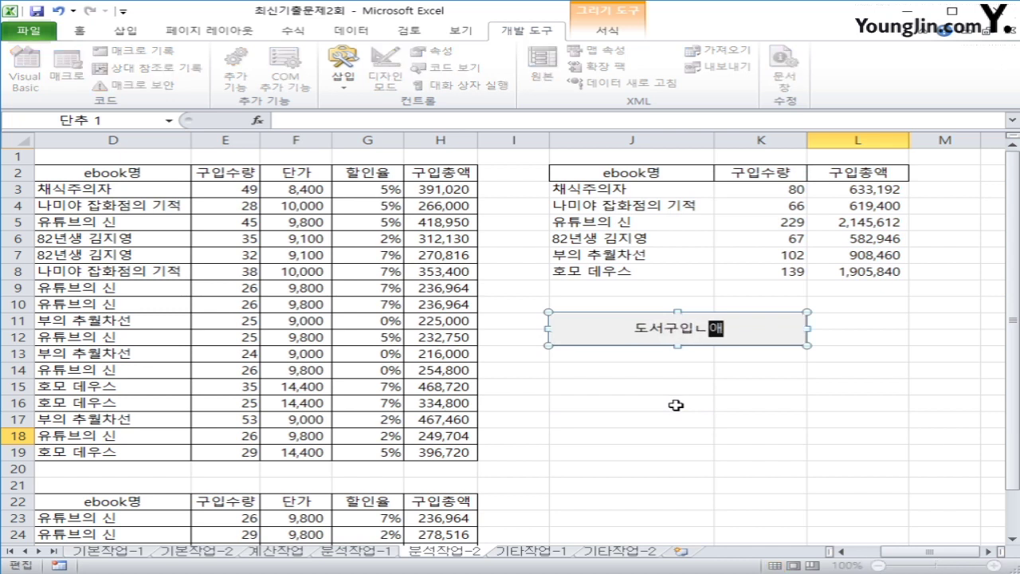
{"action": "key", "text": "BackSpace"}
{"action": "type", "text": "내역"}
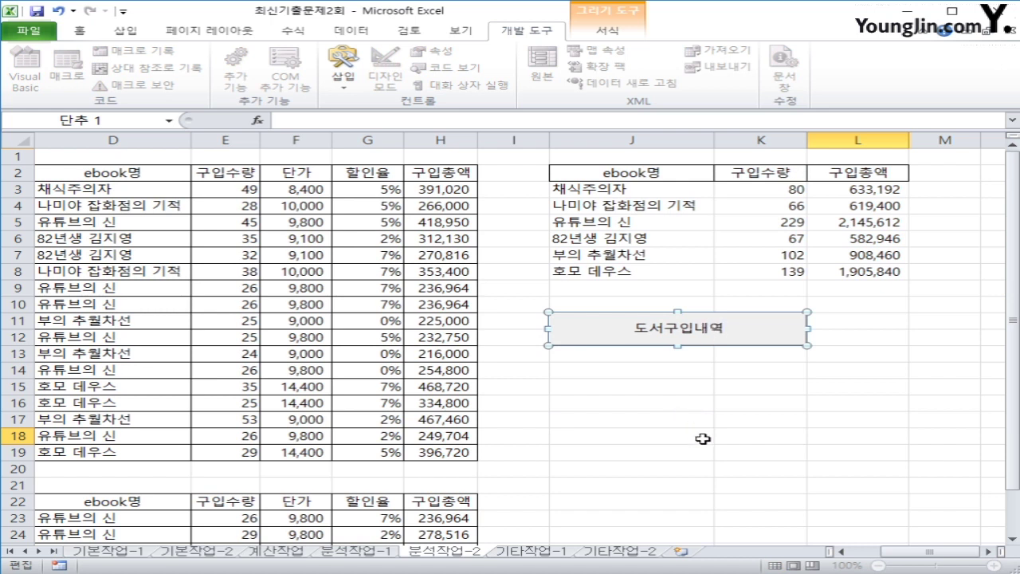
{"action": "left_click", "coordinate": [698, 436]}
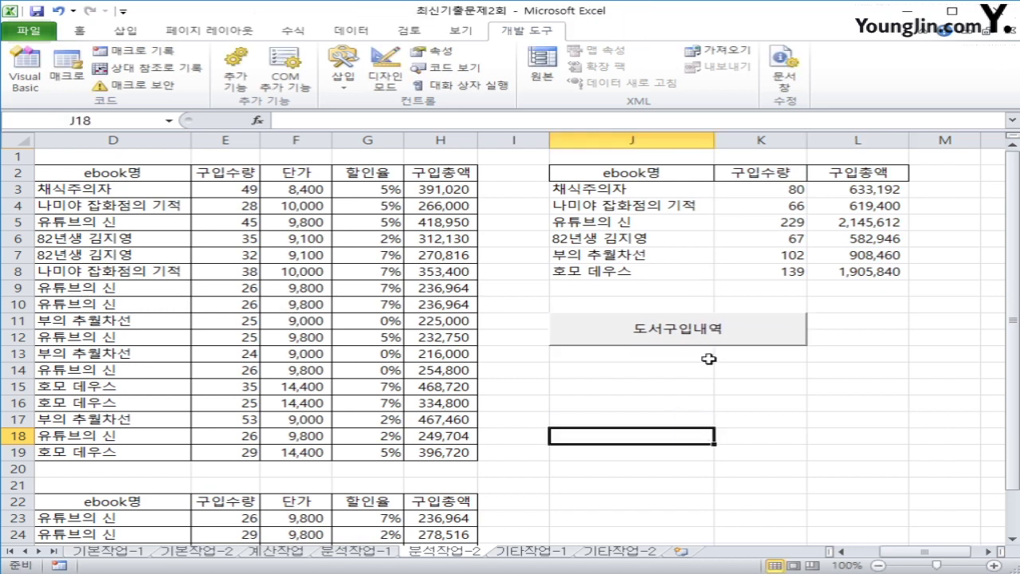
Step: Clear the consolidated results in J3:L8 and test the macro by running it from the 도서구입내역 button
{"action": "left_click_drag", "start_coordinate": [707, 381], "coordinate": [701, 369]}
{"action": "left_click_drag", "start_coordinate": [631, 192], "coordinate": [828, 272]}
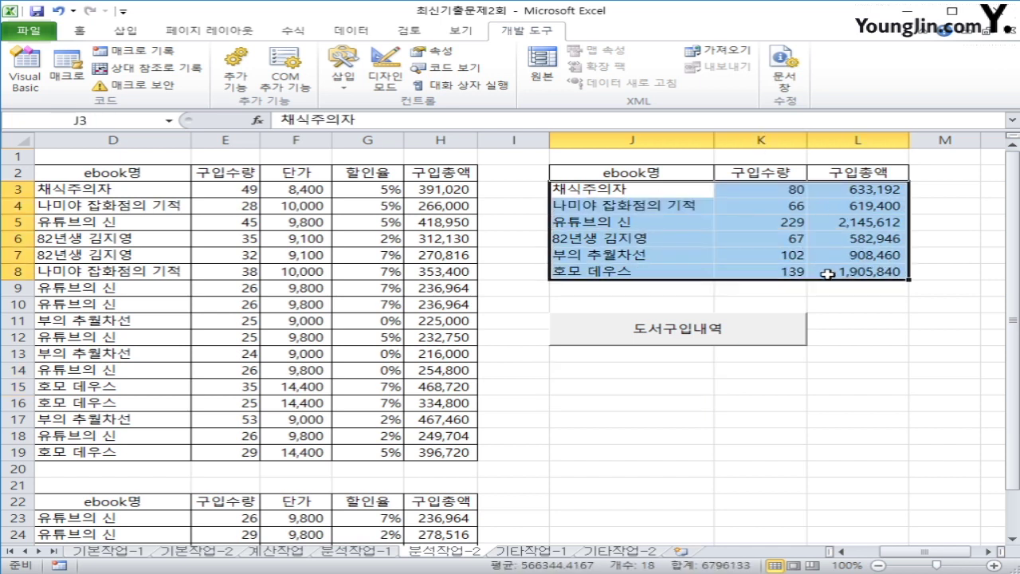
{"action": "key", "text": "Delete"}
{"action": "left_click", "coordinate": [854, 435]}
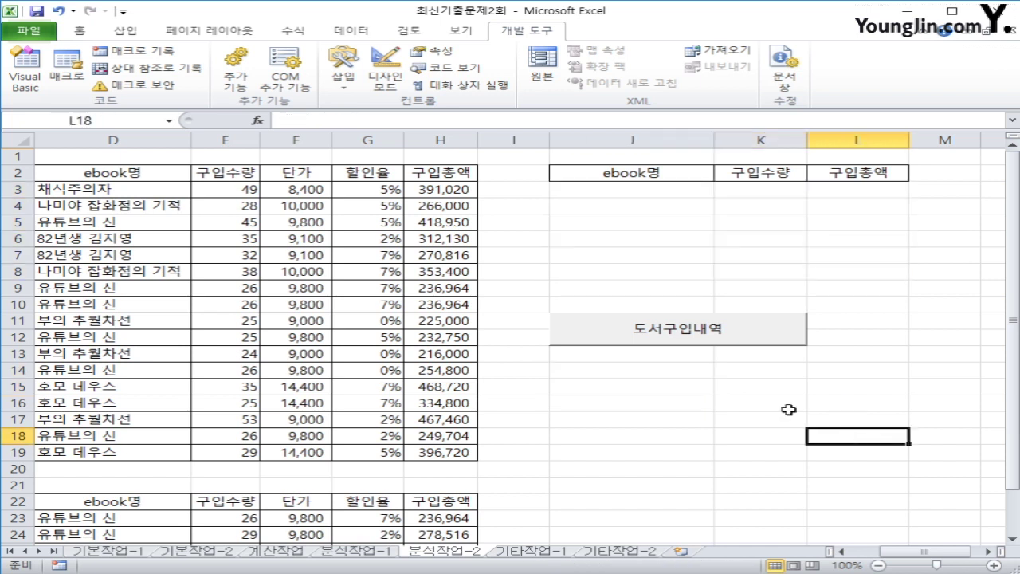
{"action": "left_click", "coordinate": [715, 333]}
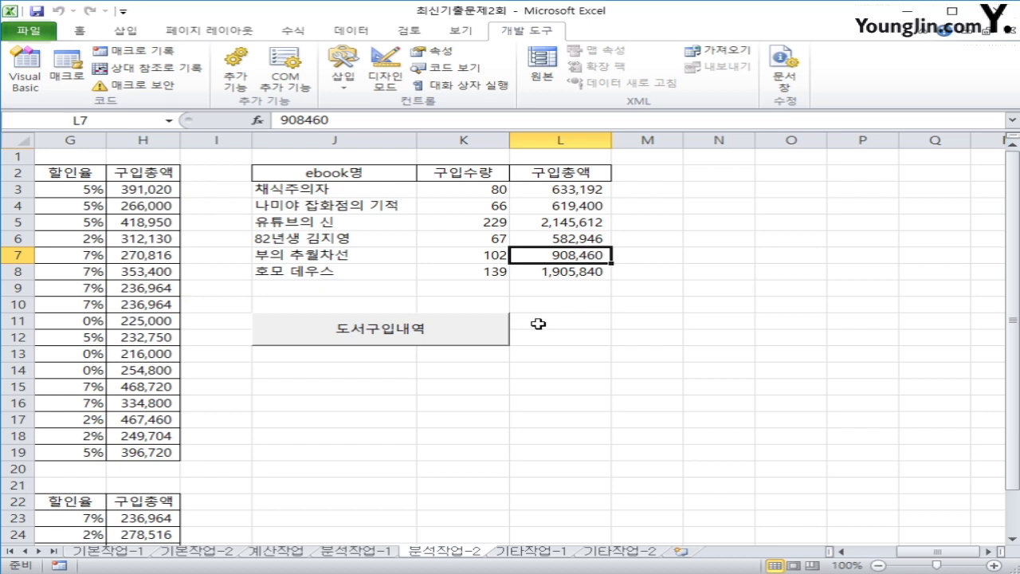
Step: Go to the 기타작업-1 sheet and look over the 지역별 영화관객현황 table and the chart beneath it
{"action": "left_click", "coordinate": [516, 557]}
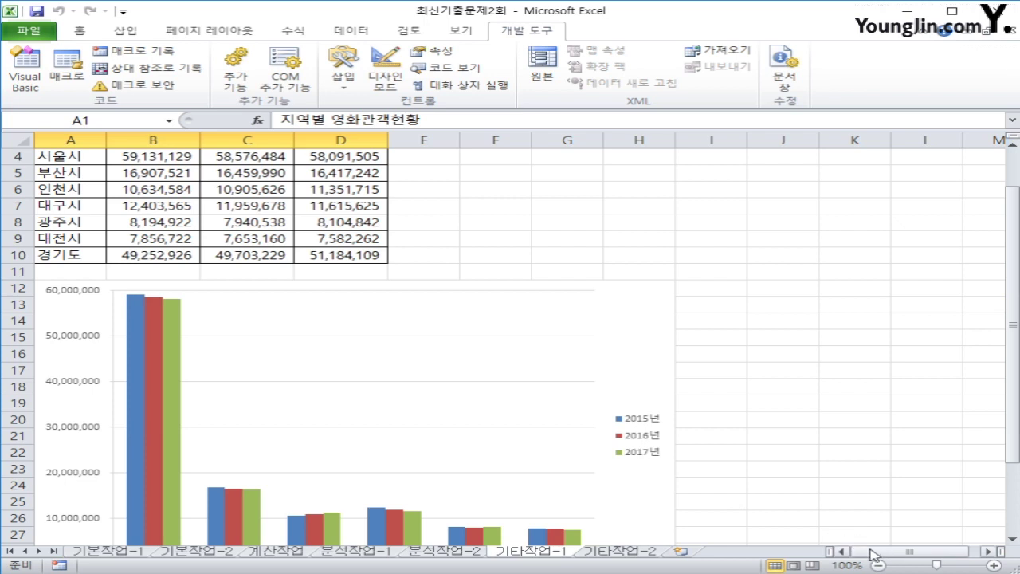
{"action": "left_click_drag", "start_coordinate": [862, 544], "coordinate": [862, 543]}
{"action": "scroll", "coordinate": [519, 419], "scroll_direction": "up", "scroll_amount": 1}
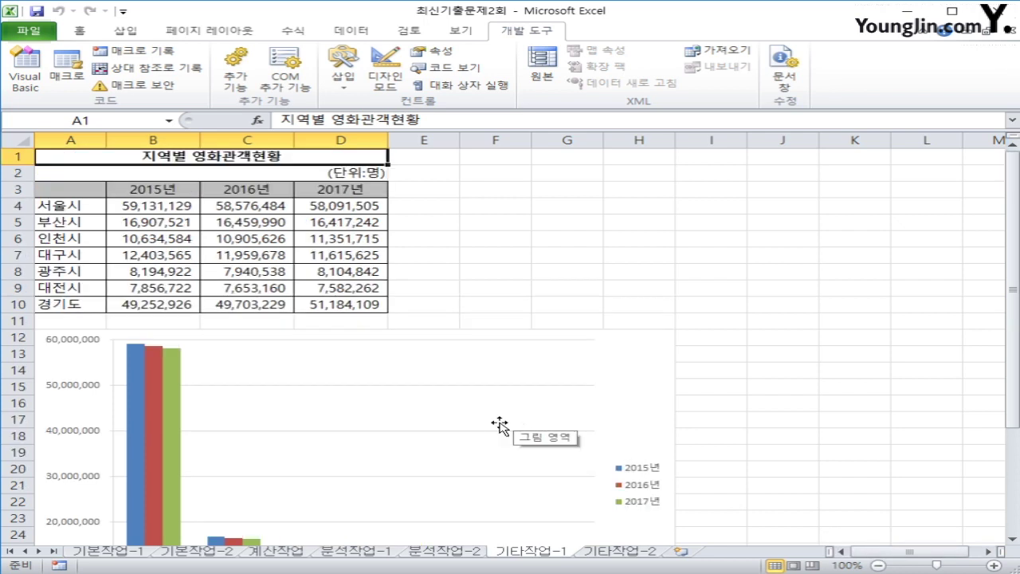
{"action": "left_click", "coordinate": [648, 370]}
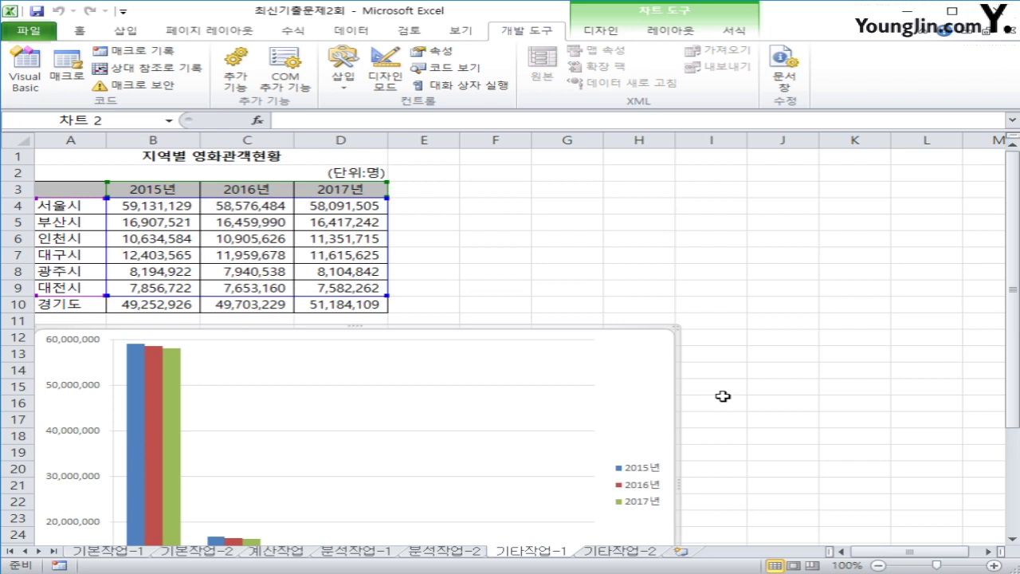
{"action": "scroll", "coordinate": [723, 396], "scroll_direction": "down", "scroll_amount": 2}
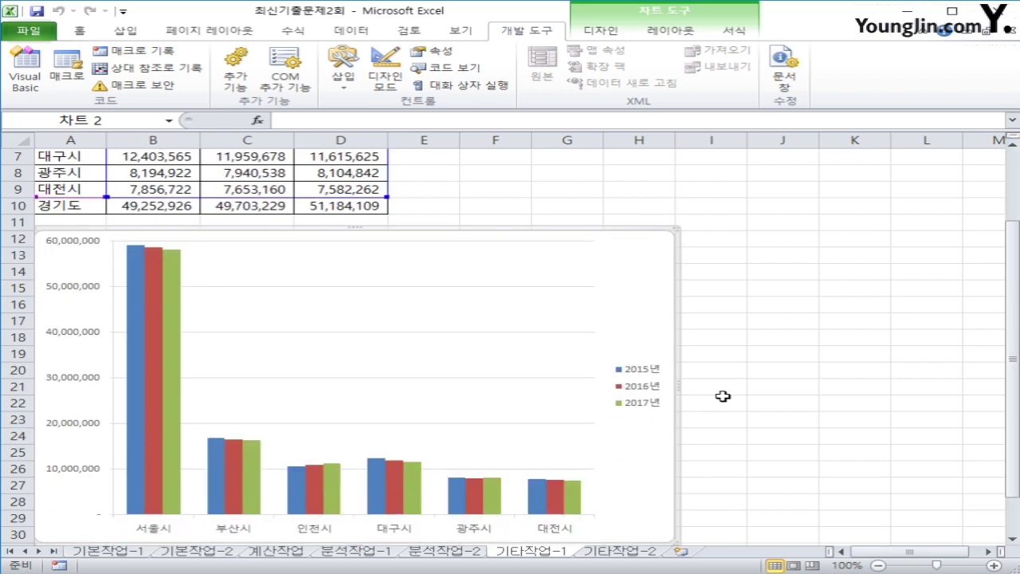
{"action": "scroll", "coordinate": [722, 396], "scroll_direction": "down", "scroll_amount": 1}
{"action": "scroll", "coordinate": [719, 397], "scroll_direction": "up", "scroll_amount": 3}
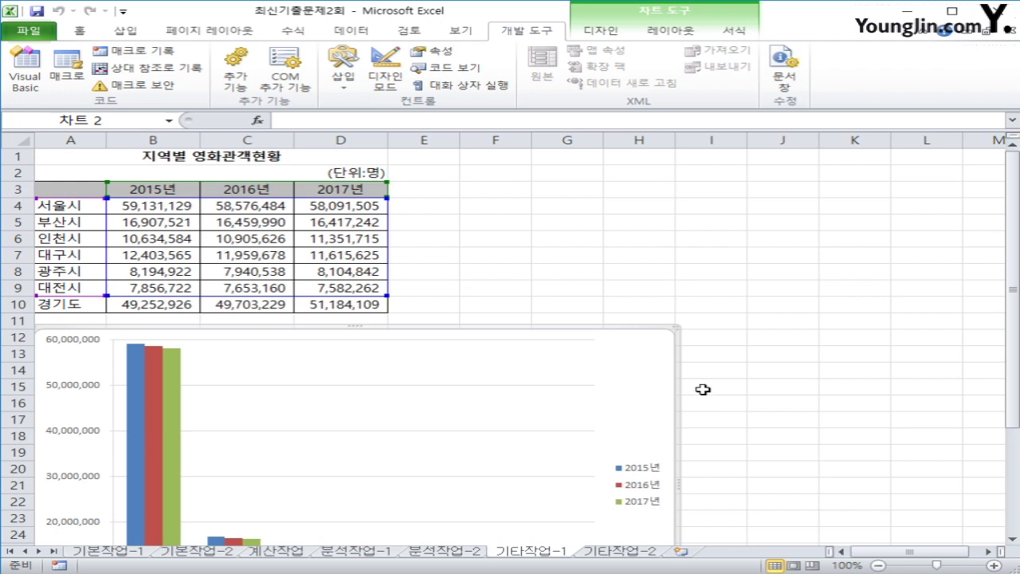
{"action": "left_click", "coordinate": [742, 391]}
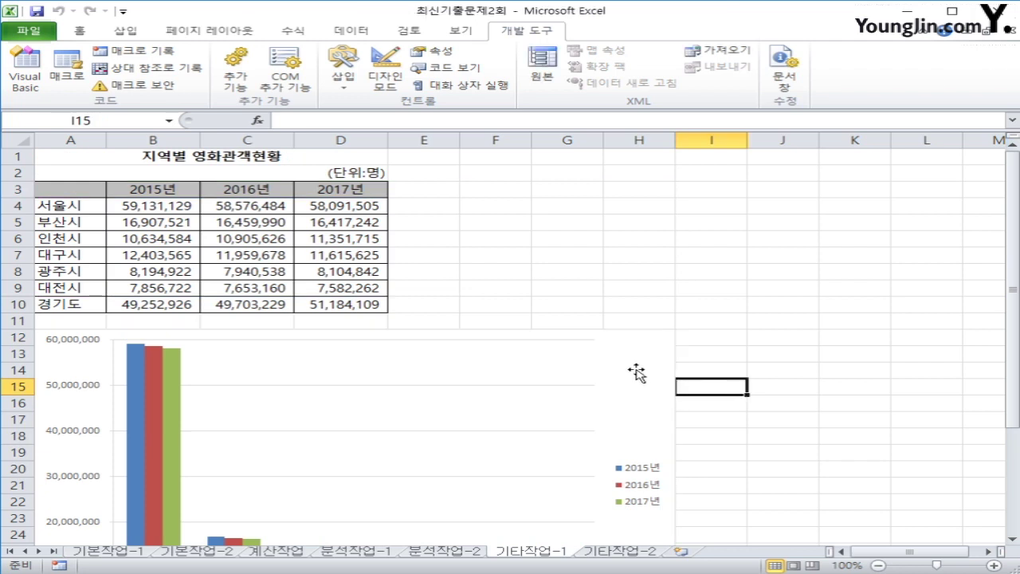
Step: Examine the source data range, series and axis labels of the chart
{"action": "right_click", "coordinate": [621, 363]}
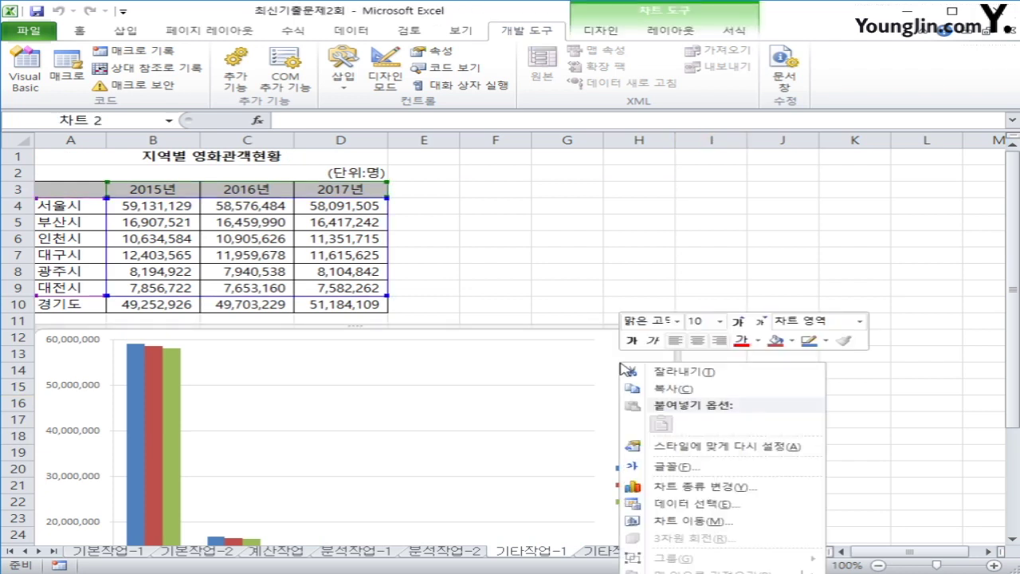
{"action": "left_click", "coordinate": [711, 504]}
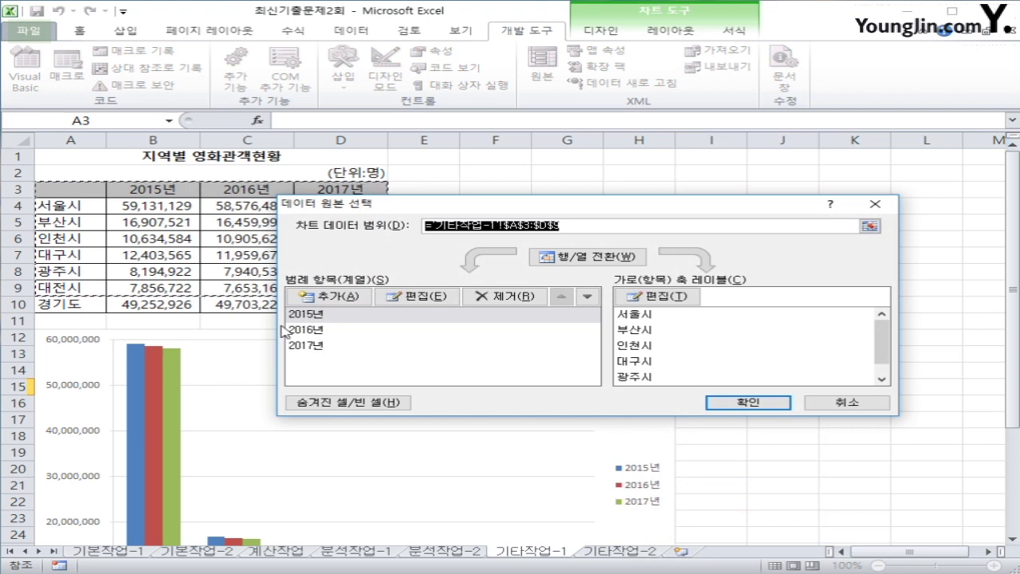
{"action": "left_click", "coordinate": [813, 409]}
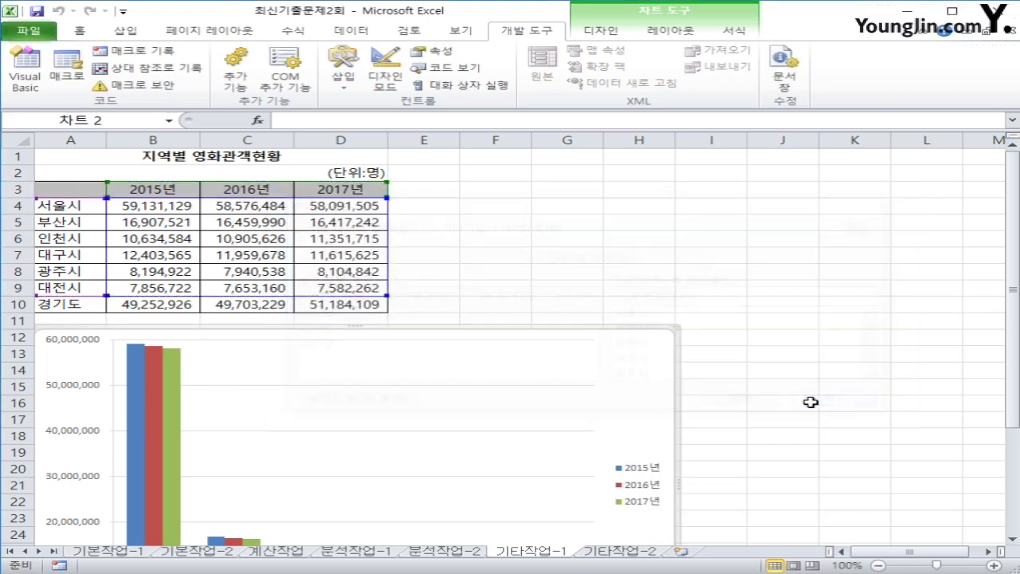
{"action": "left_click", "coordinate": [843, 420]}
Step: Add the 경기도 row (A10:D10) to the chart by copying it and pasting it into the chart area
{"action": "left_click_drag", "start_coordinate": [55, 306], "coordinate": [351, 301]}
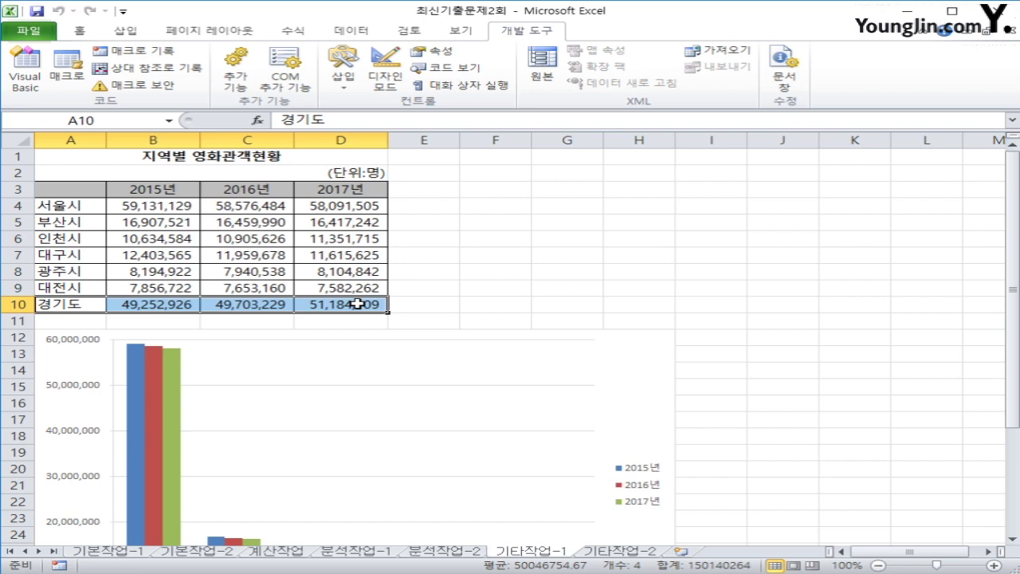
{"action": "key", "text": "ctrl+c"}
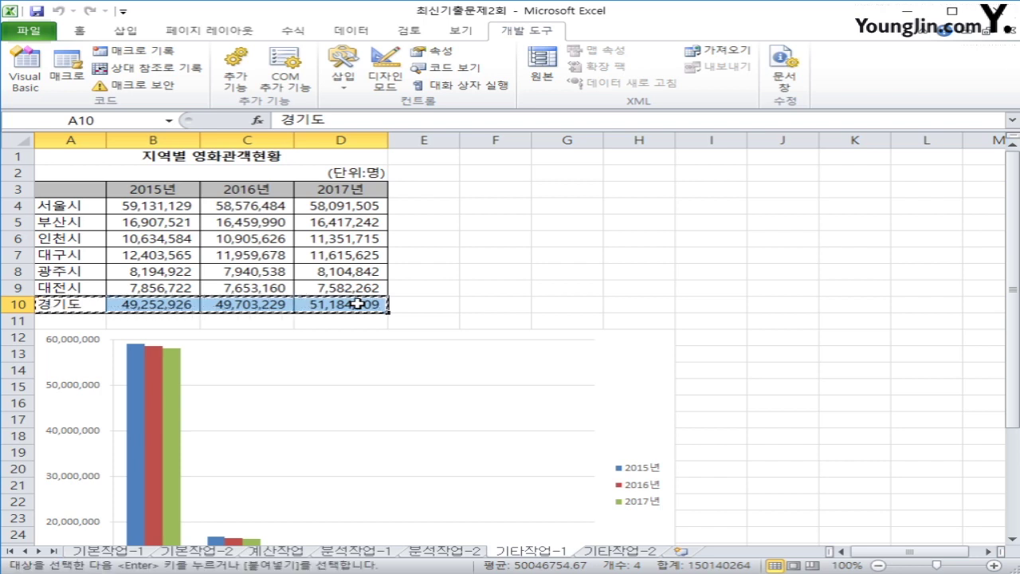
{"action": "left_click", "coordinate": [629, 372]}
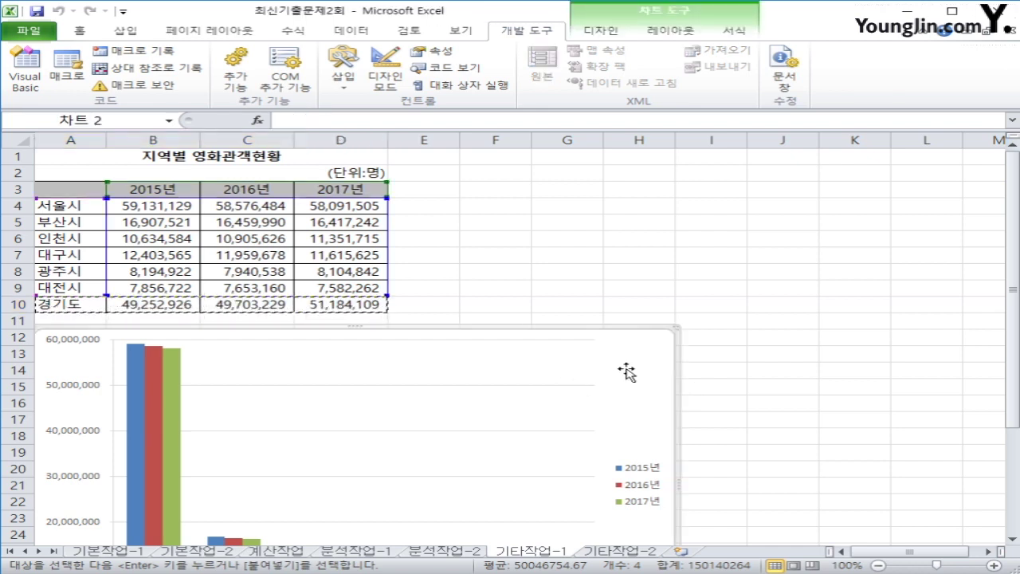
{"action": "key", "text": "ctrl+v"}
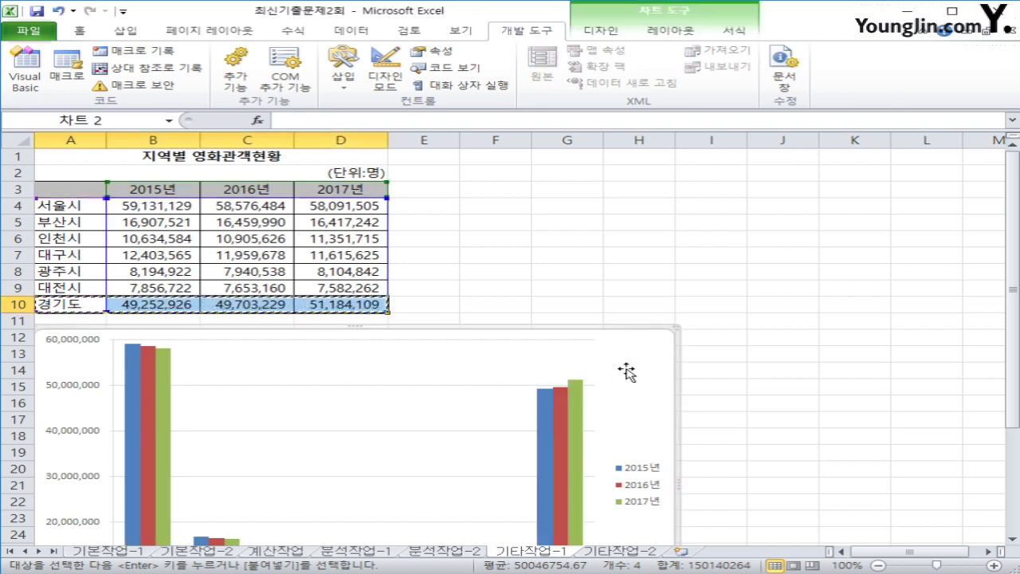
{"action": "scroll", "coordinate": [741, 393], "scroll_direction": "down", "scroll_amount": 2}
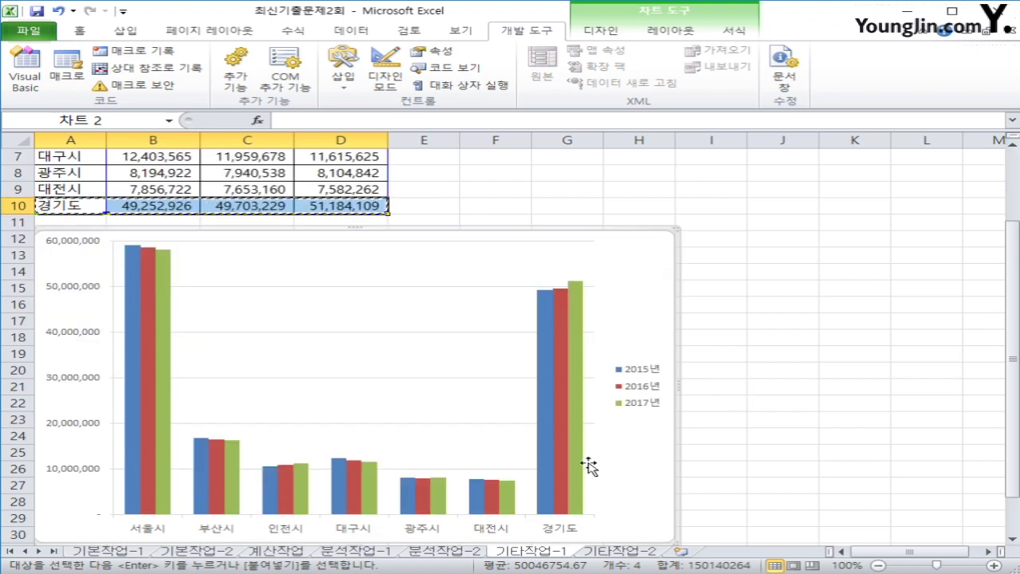
{"action": "mouse_move", "coordinate": [558, 395]}
Step: Add a chart title with the 차트 위 placement and select its placeholder text
{"action": "left_click", "coordinate": [665, 33]}
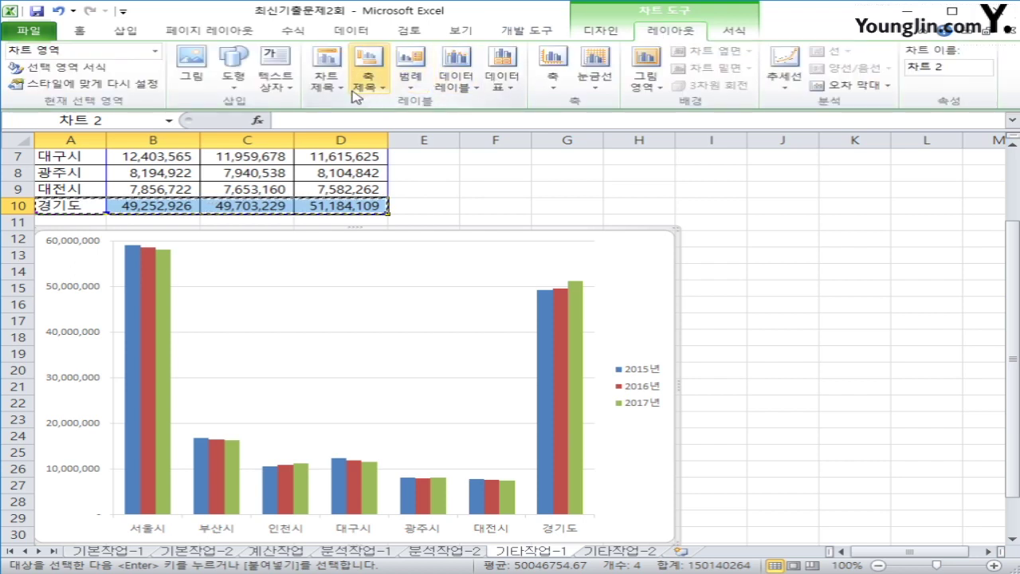
{"action": "left_click", "coordinate": [326, 83]}
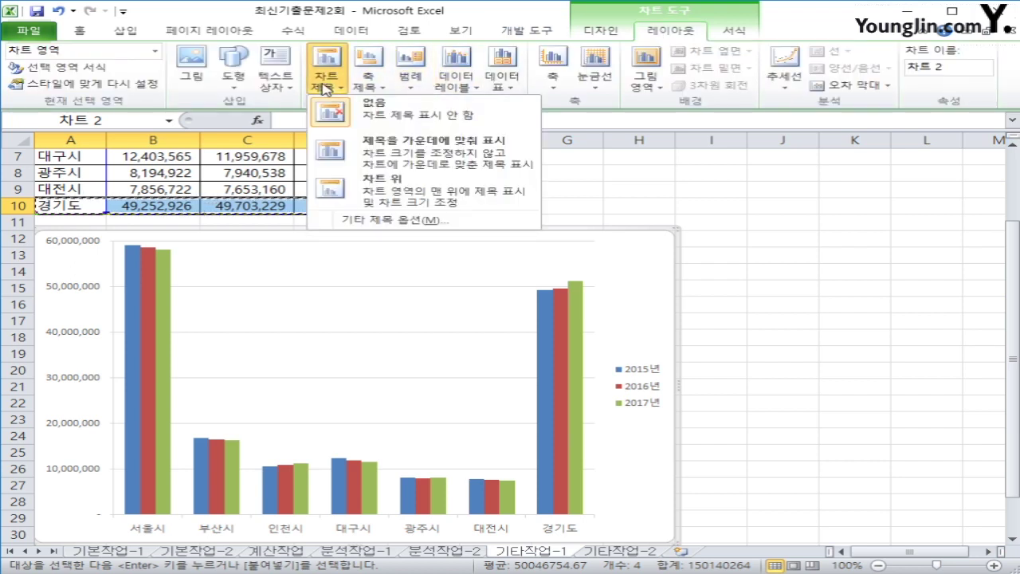
{"action": "left_click", "coordinate": [368, 183]}
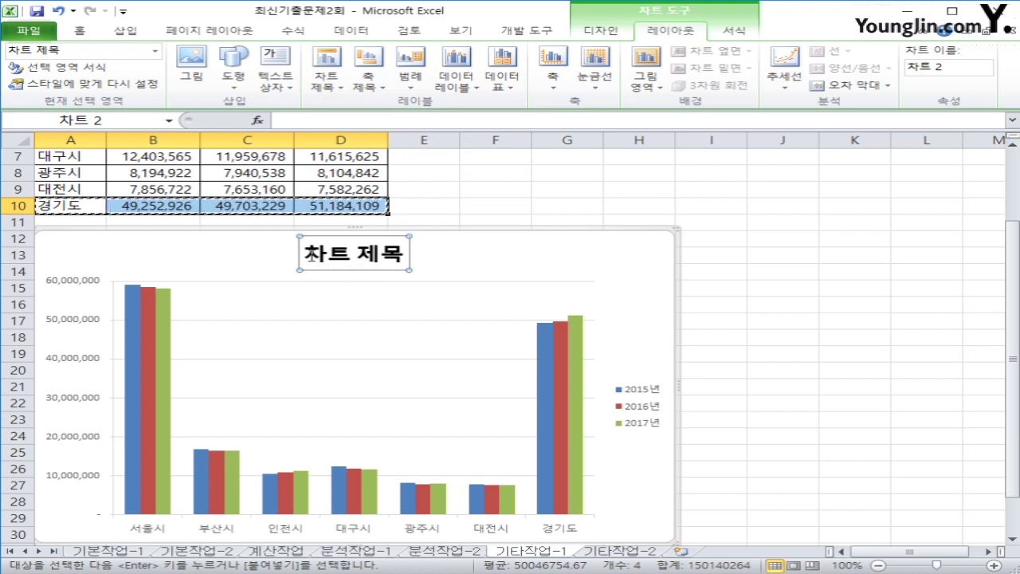
{"action": "left_click_drag", "start_coordinate": [308, 254], "coordinate": [410, 250]}
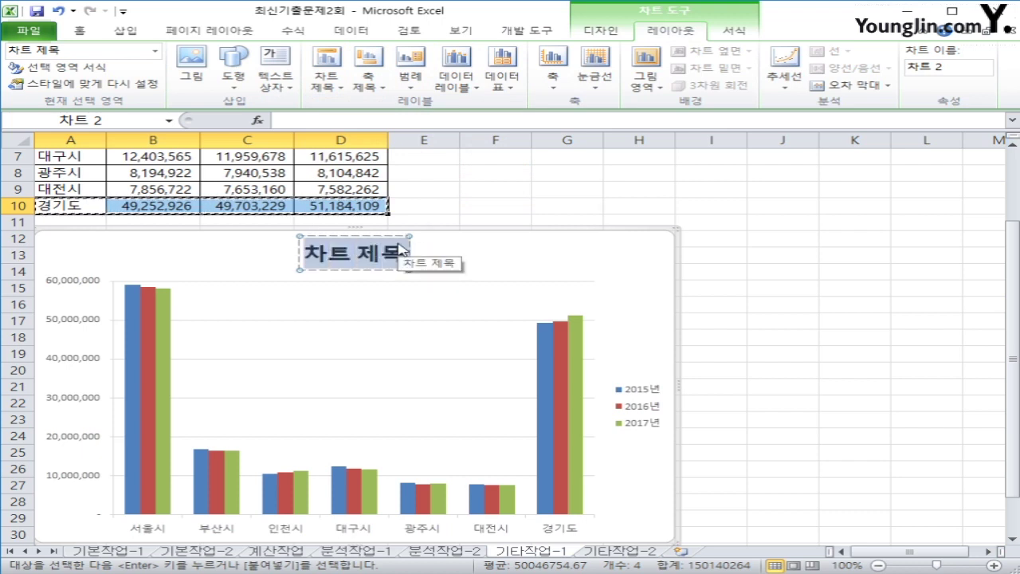
{"action": "type", "text": "지역별"}
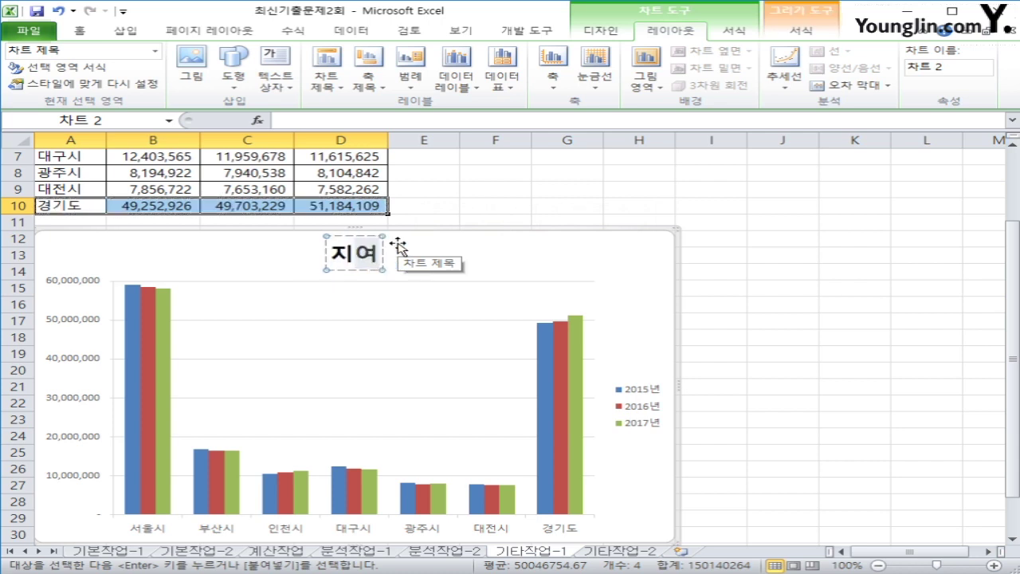
{"action": "type", "text": "영화"}
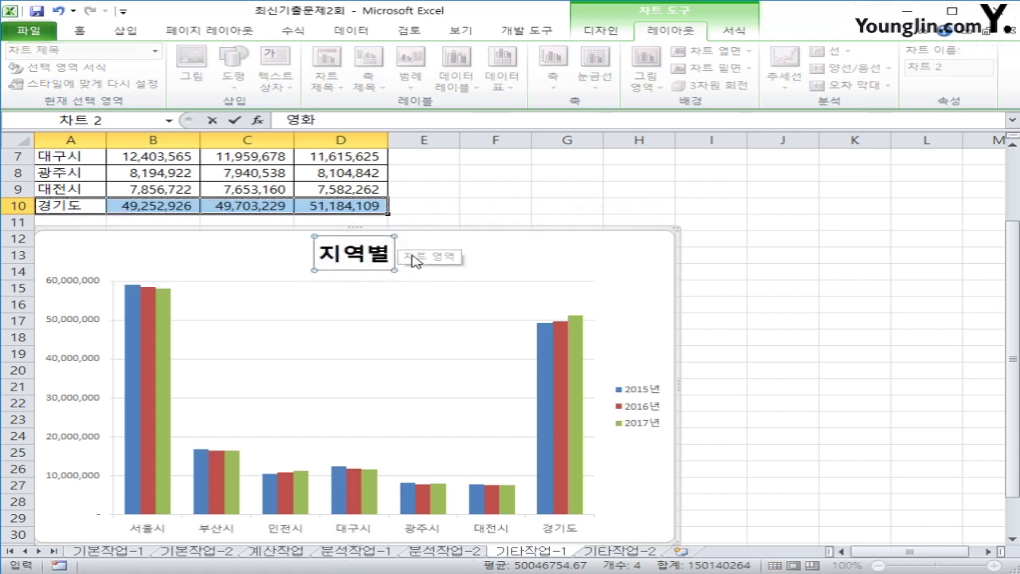
{"action": "key", "text": "Return"}
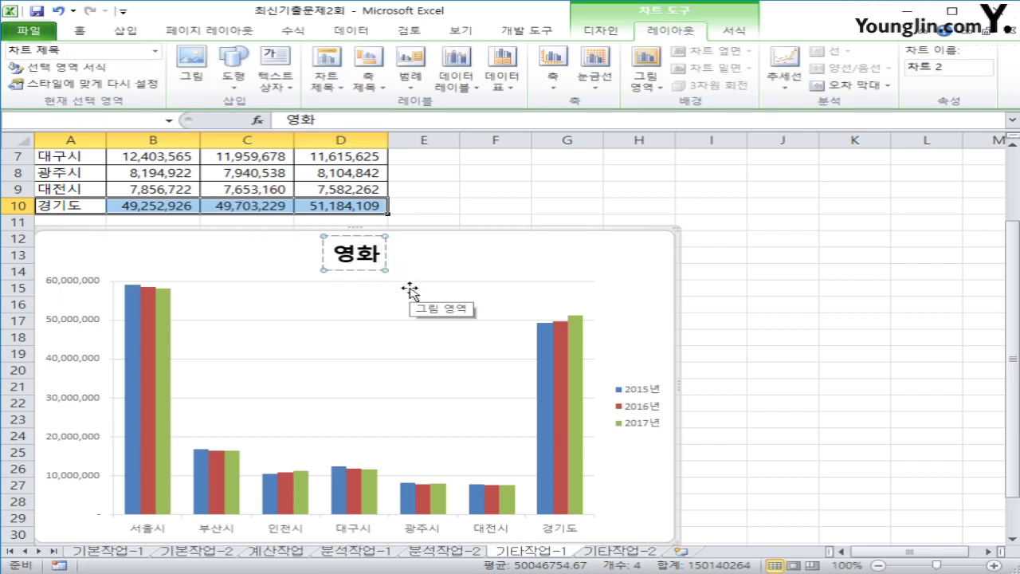
{"action": "key", "text": "BackSpace"}
{"action": "key", "text": "BackSpace"}
{"action": "type", "text": "지이ㅋㄱㅂ"}
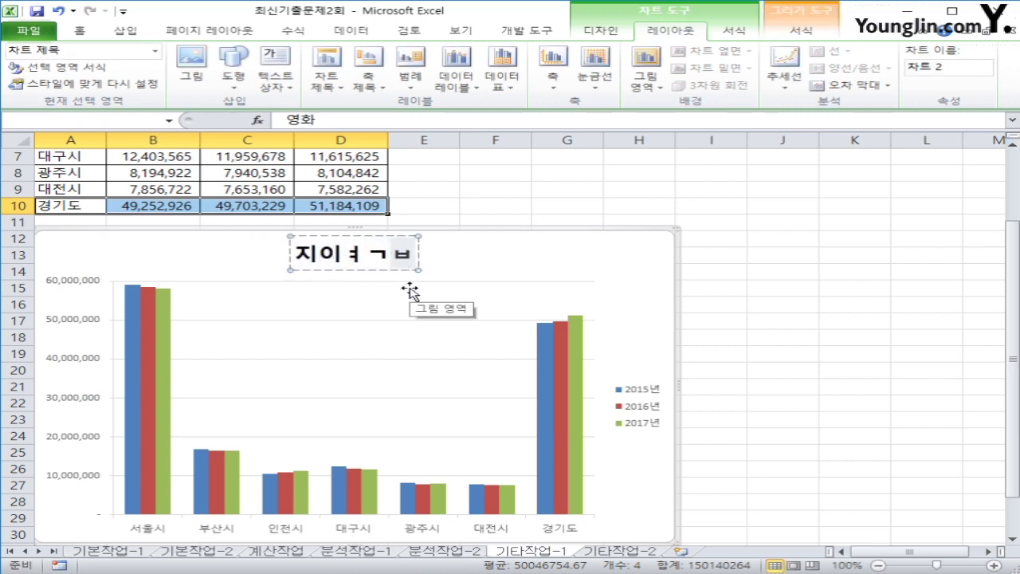
{"action": "key", "text": "BackSpace"}
{"action": "key", "text": "BackSpace"}
{"action": "key", "text": "BackSpace"}
{"action": "key", "text": "BackSpace"}
Step: Enter 지역별 영화관객현황 as the chart title and deselect it
{"action": "type", "text": "지역"}
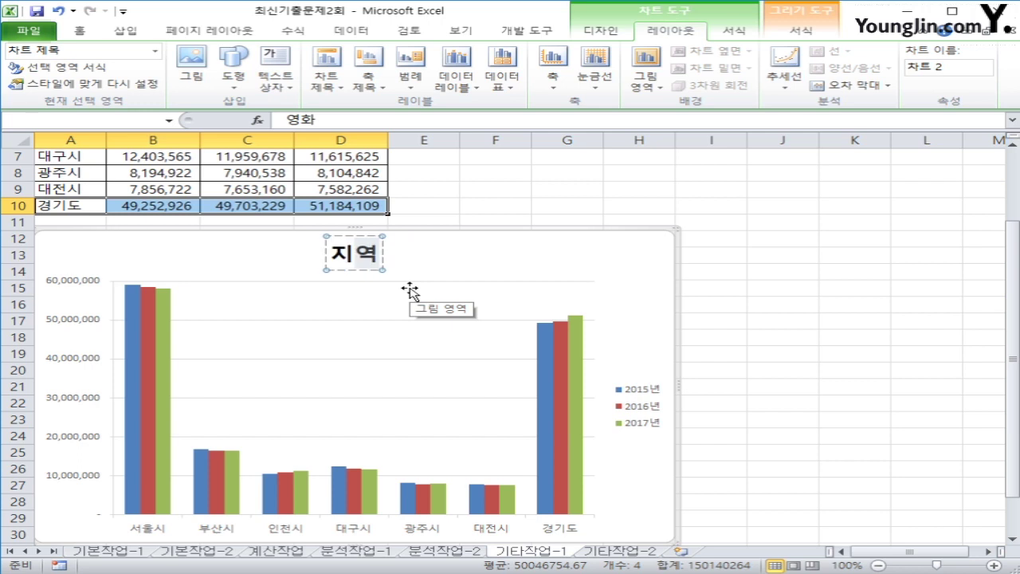
{"action": "type", "text": "별 영화"}
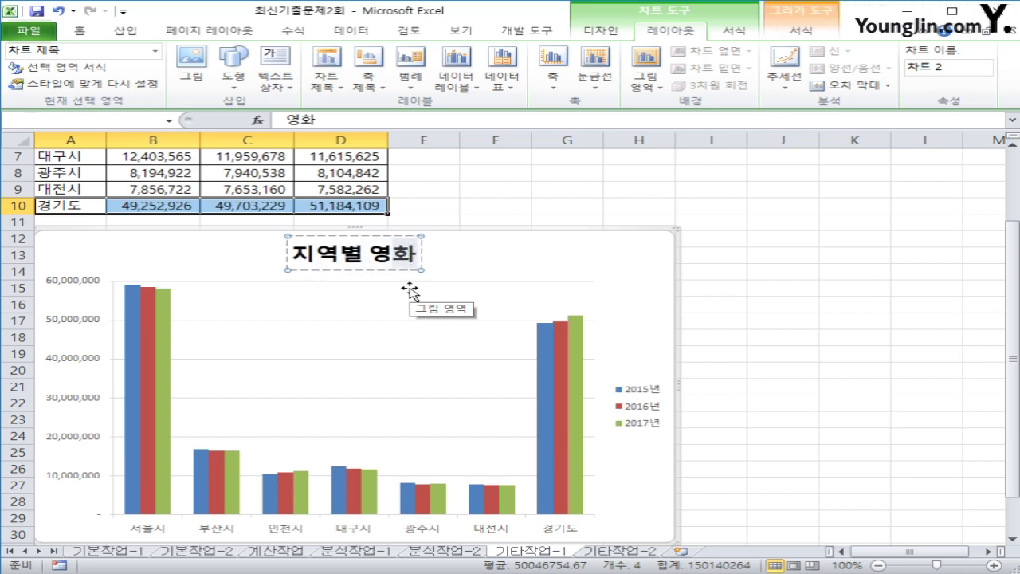
{"action": "type", "text": "관"}
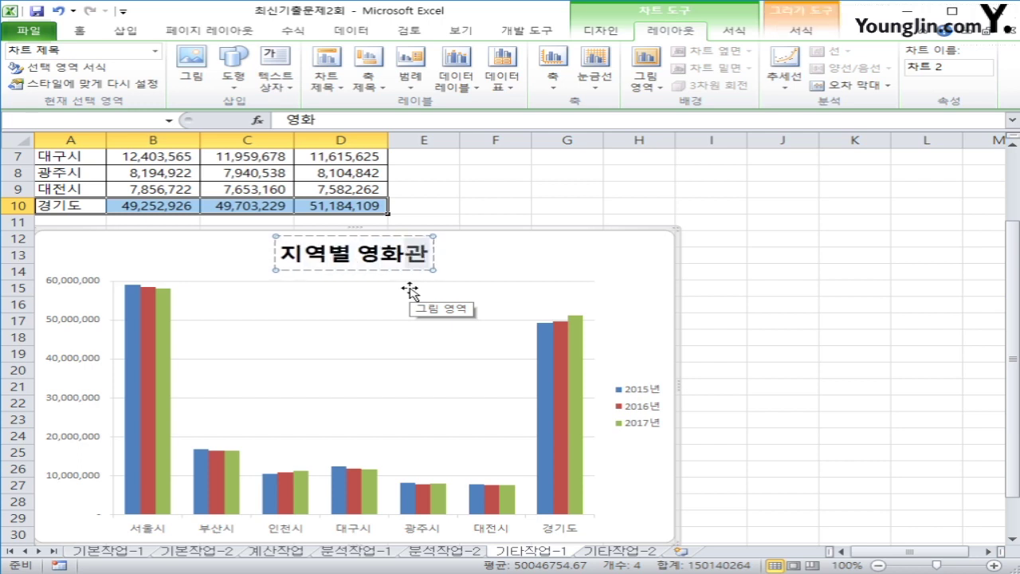
{"action": "type", "text": "ㄹ객현황"}
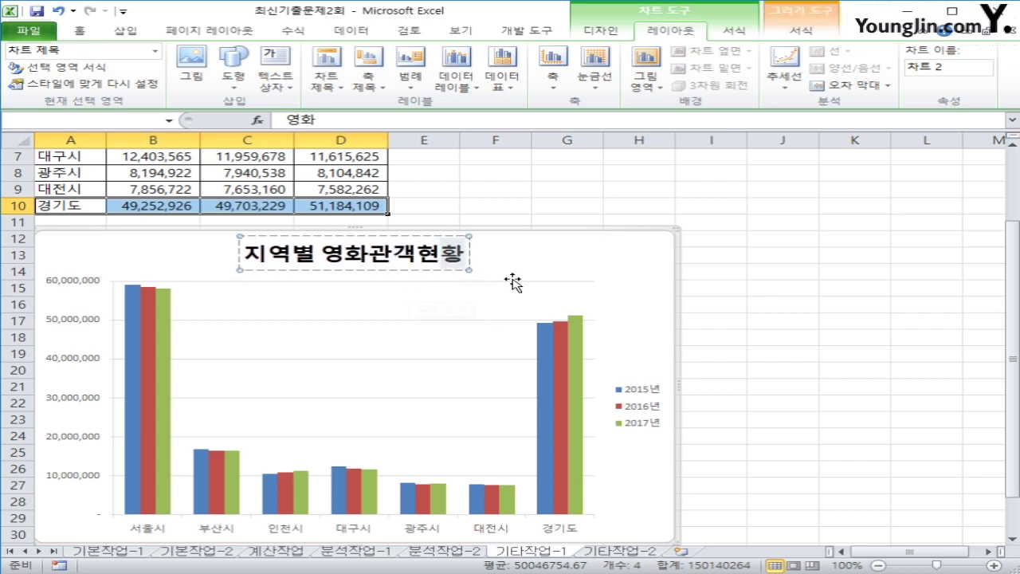
{"action": "left_click", "coordinate": [519, 255]}
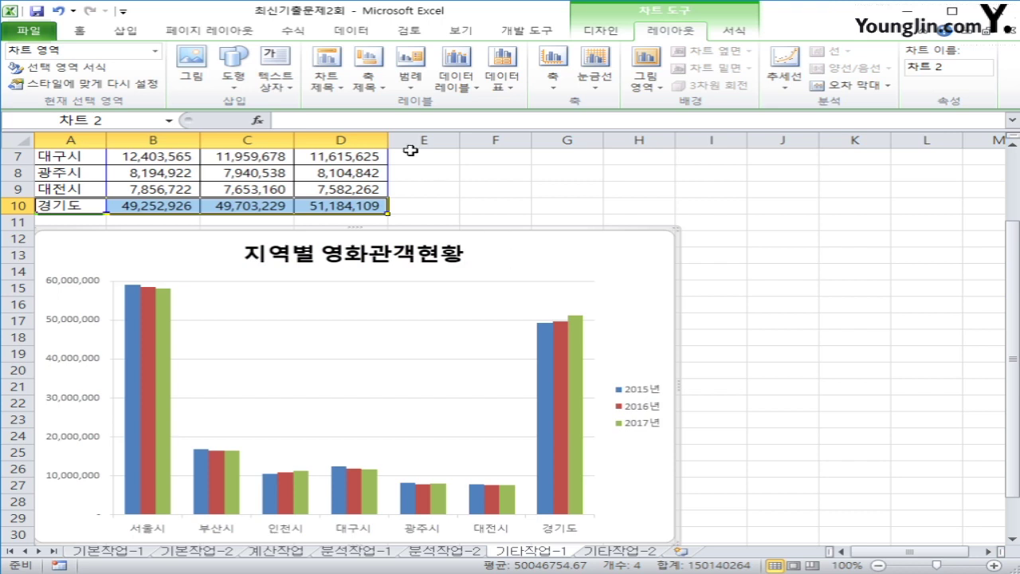
Step: Add a primary vertical axis title with the 세로 제목 option and set its text to 년간관객수
{"action": "left_click", "coordinate": [367, 88]}
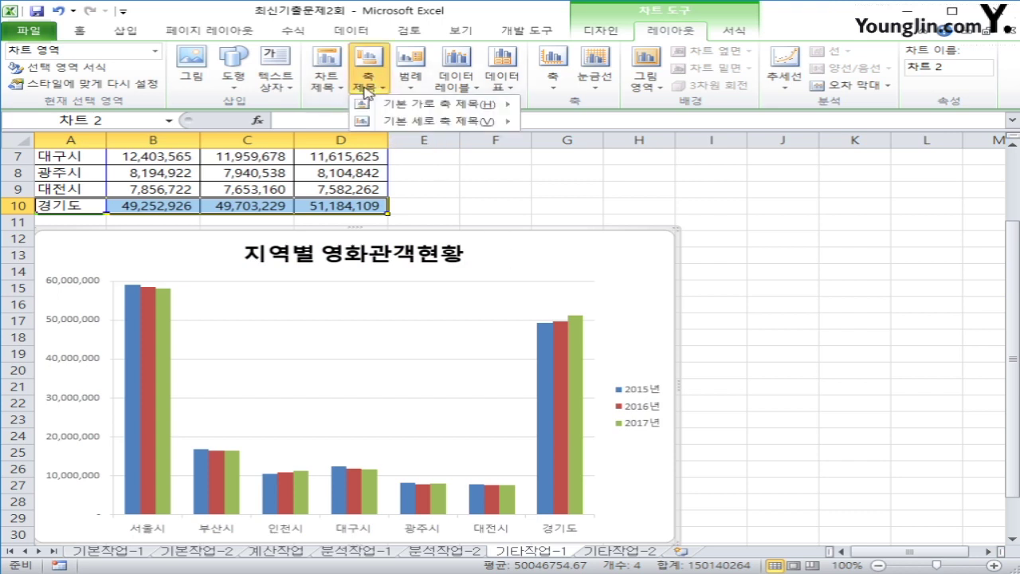
{"action": "mouse_move", "coordinate": [399, 131]}
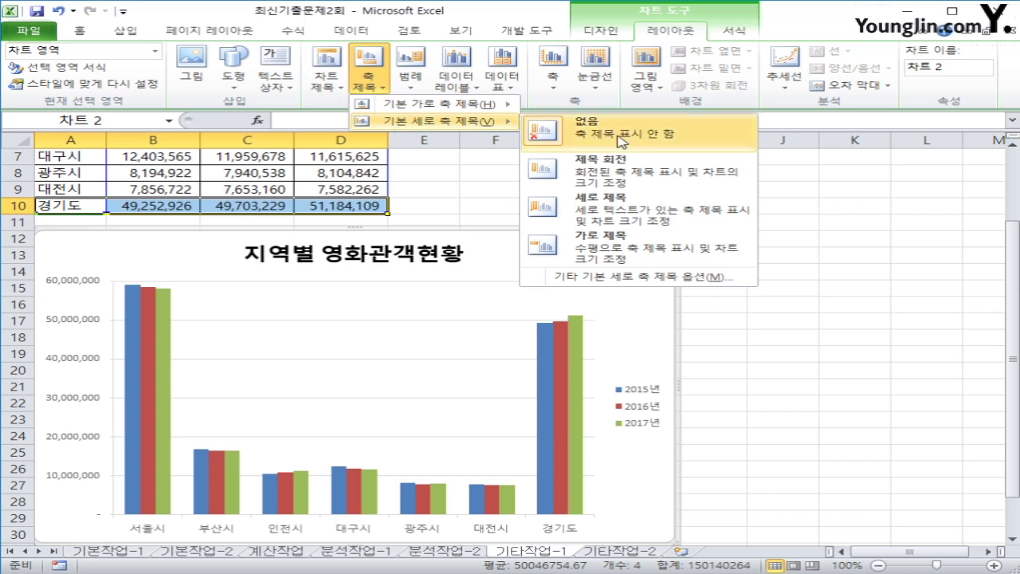
{"action": "left_click", "coordinate": [620, 211]}
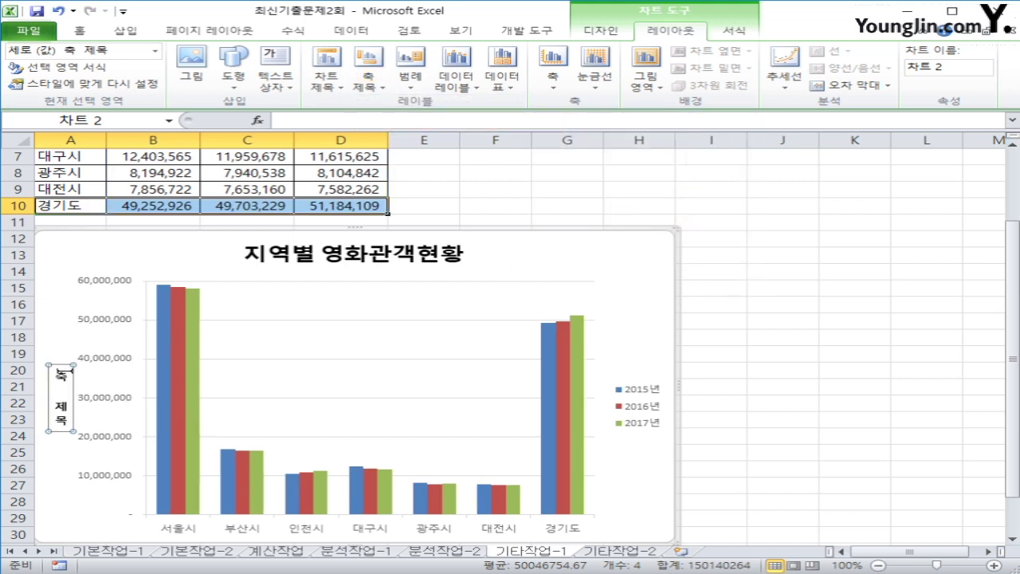
{"action": "left_click_drag", "start_coordinate": [60, 371], "coordinate": [70, 435]}
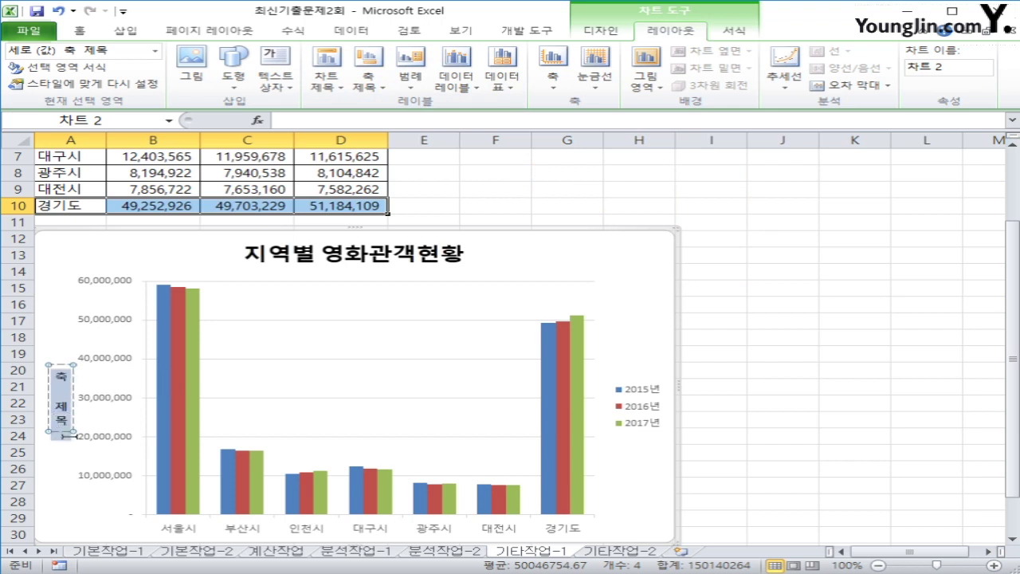
{"action": "type", "text": "년"}
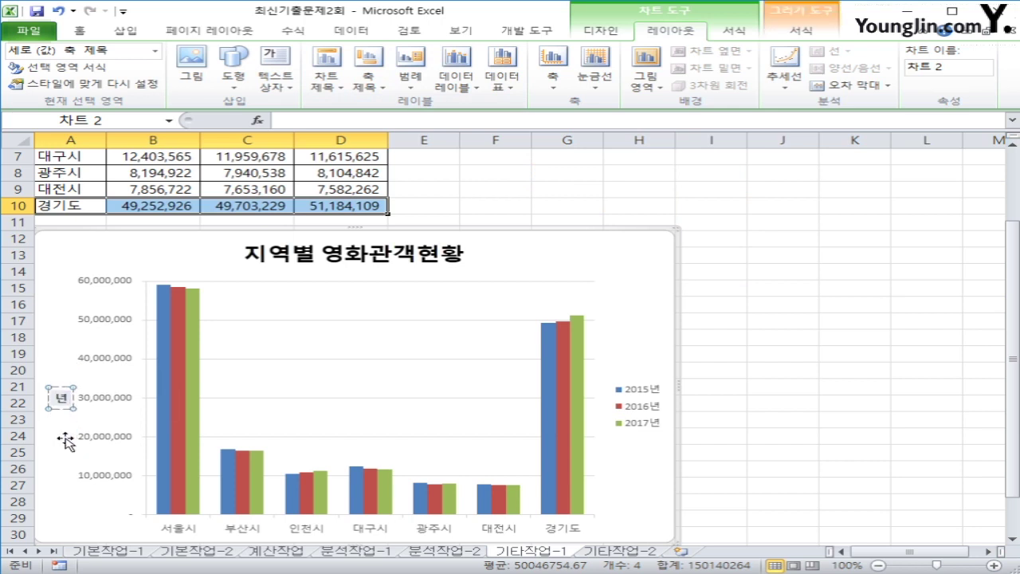
{"action": "type", "text": "간관객수"}
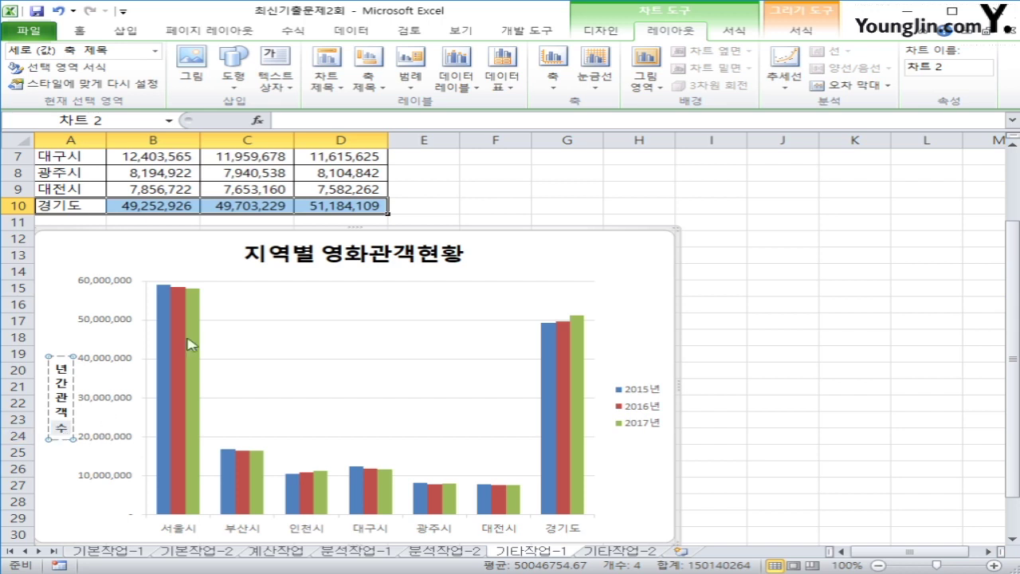
Step: Apply the shape style 보통 효과 - 파랑, 강조 1 to the chart title
{"action": "left_click", "coordinate": [303, 262]}
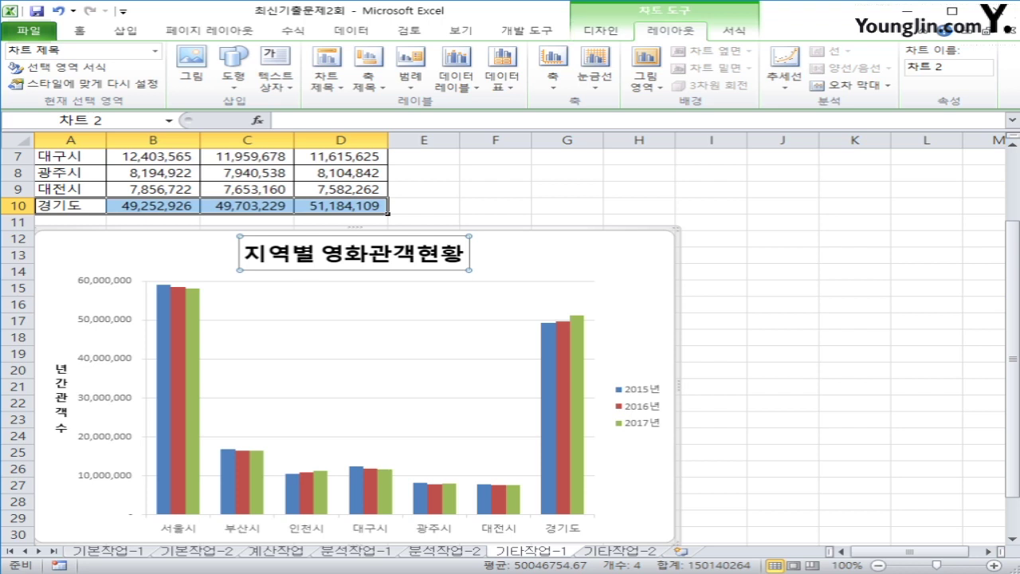
{"action": "left_click", "coordinate": [733, 30]}
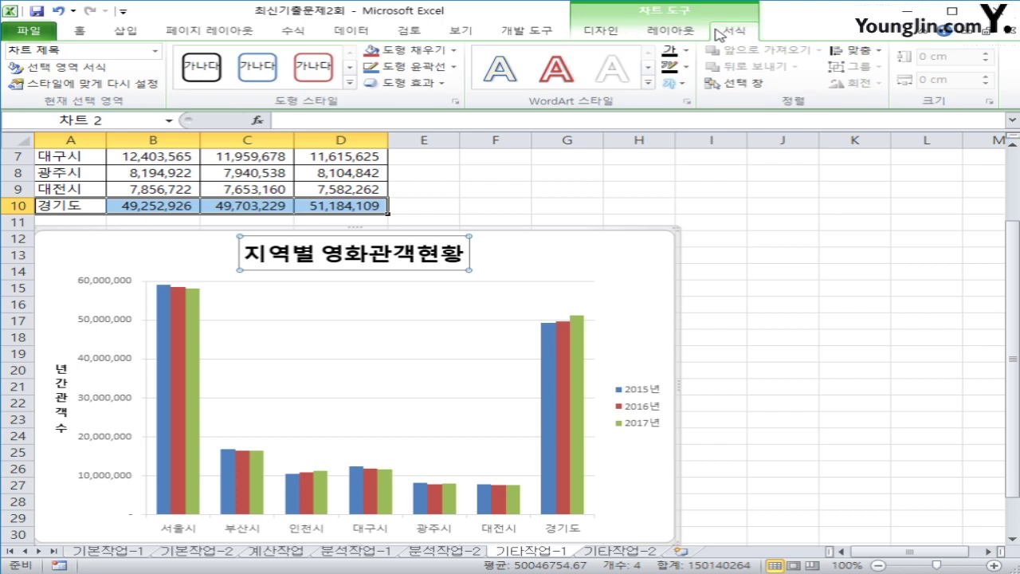
{"action": "left_click", "coordinate": [350, 83]}
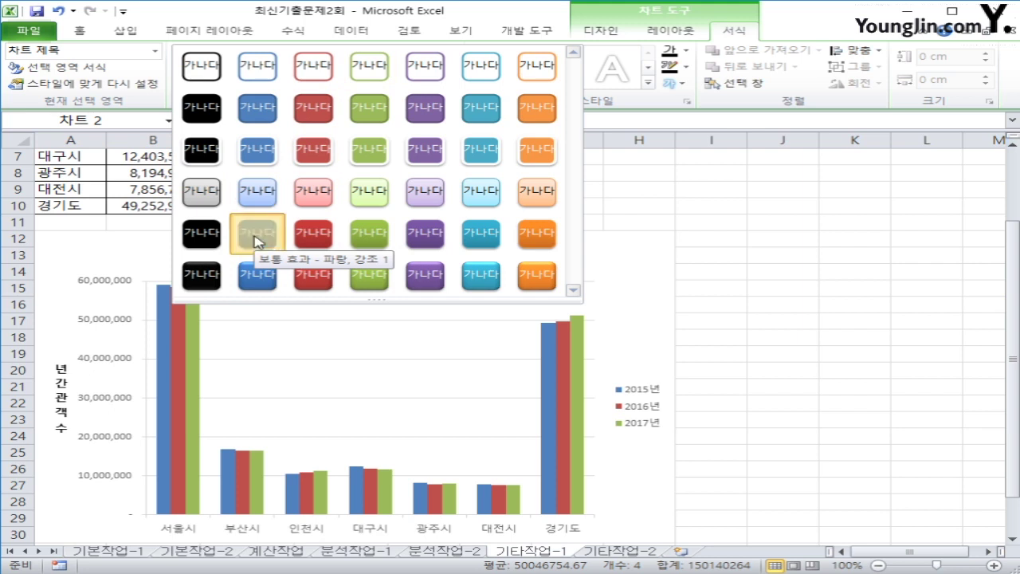
{"action": "left_click", "coordinate": [257, 236]}
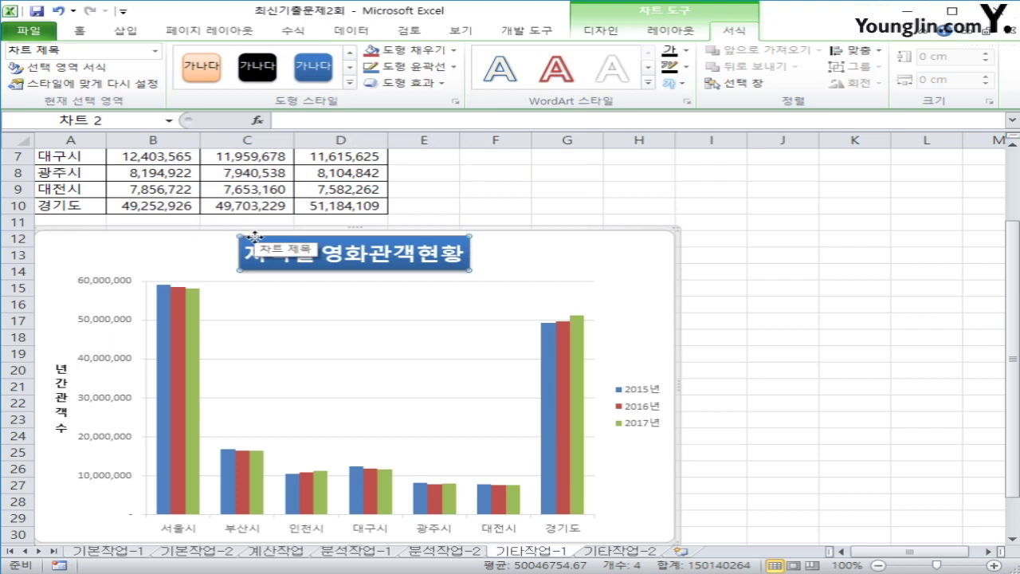
Step: Set the display unit of the vertical value axis to 10000 and close the axis formatting
{"action": "left_click", "coordinate": [95, 277]}
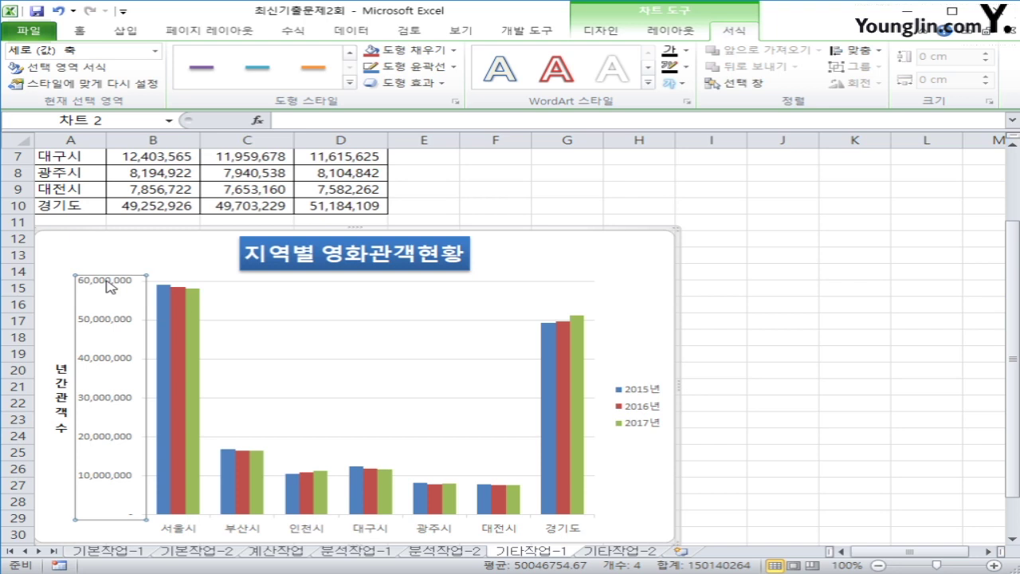
{"action": "right_click", "coordinate": [109, 285]}
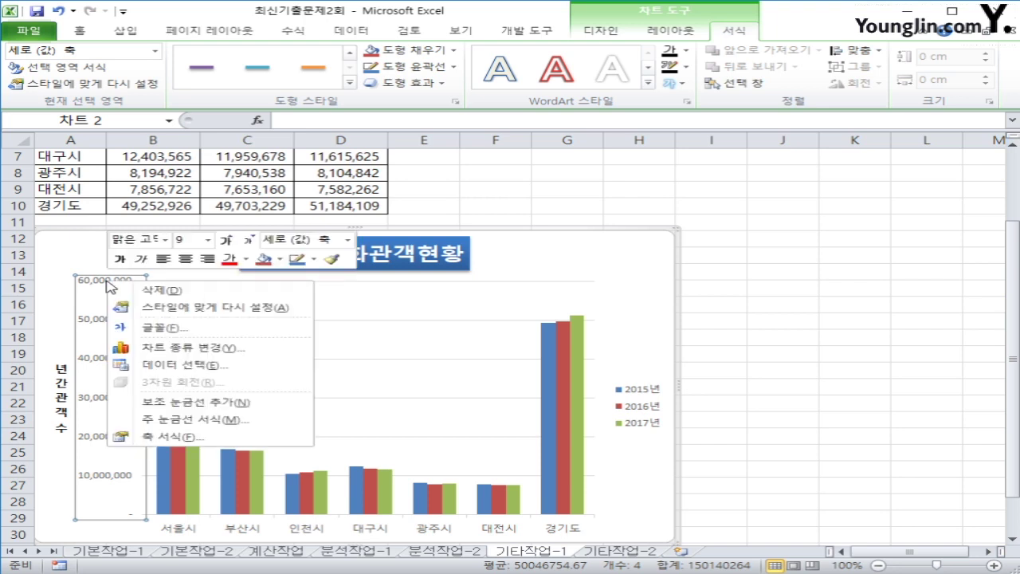
{"action": "left_click", "coordinate": [231, 437]}
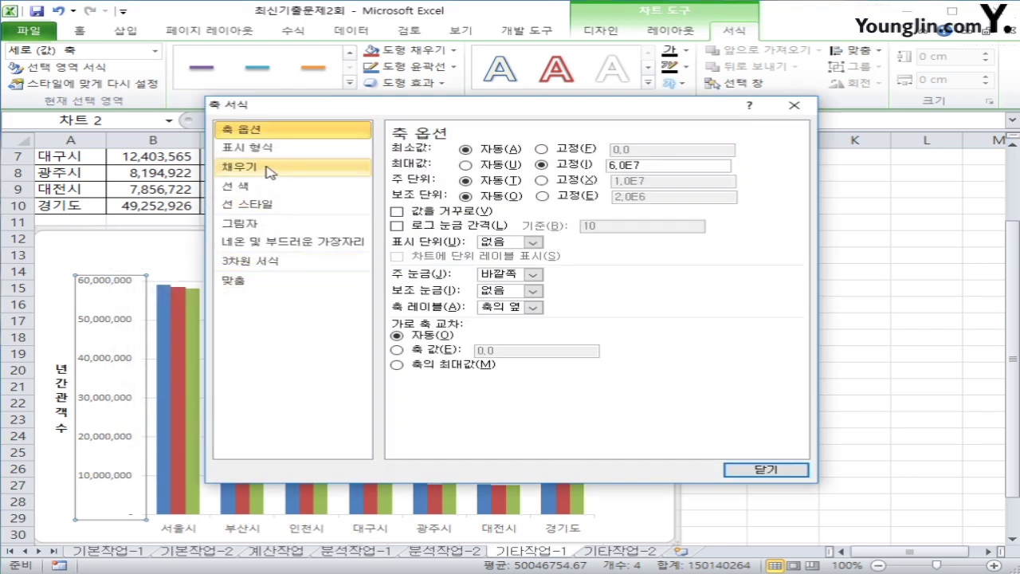
{"action": "left_click", "coordinate": [534, 242]}
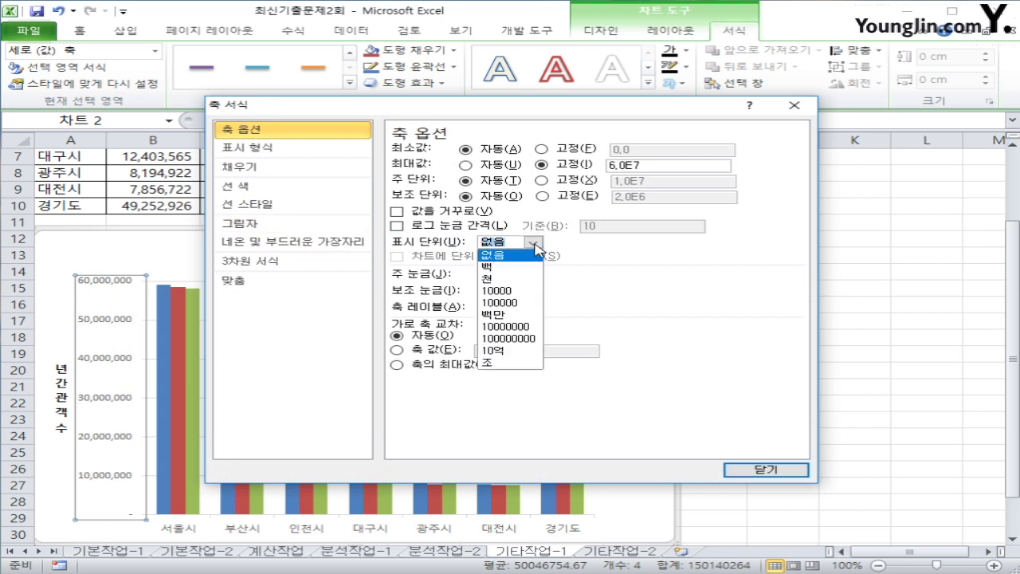
{"action": "left_click", "coordinate": [518, 293]}
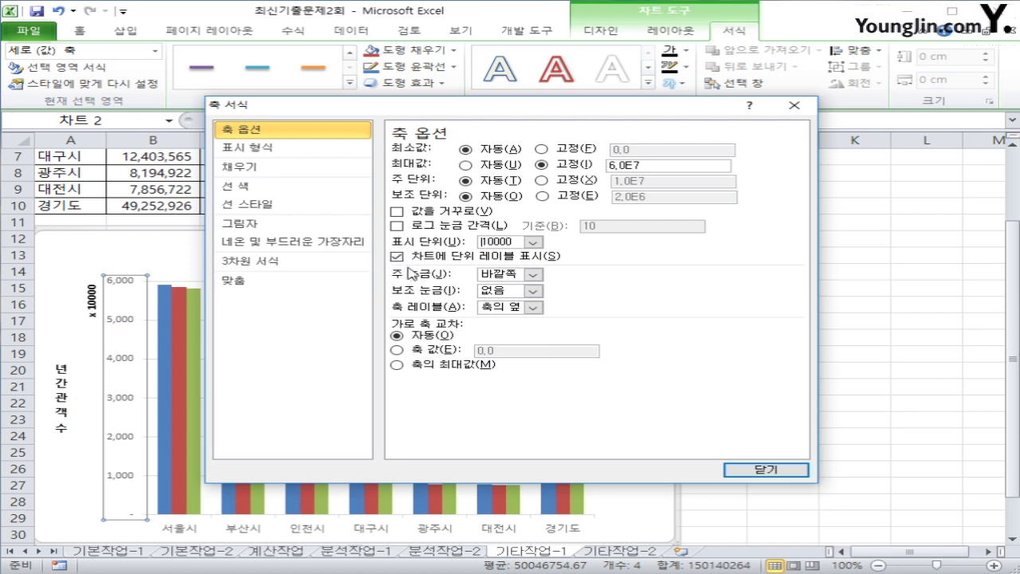
{"action": "left_click", "coordinate": [761, 469]}
{"action": "left_click", "coordinate": [794, 450]}
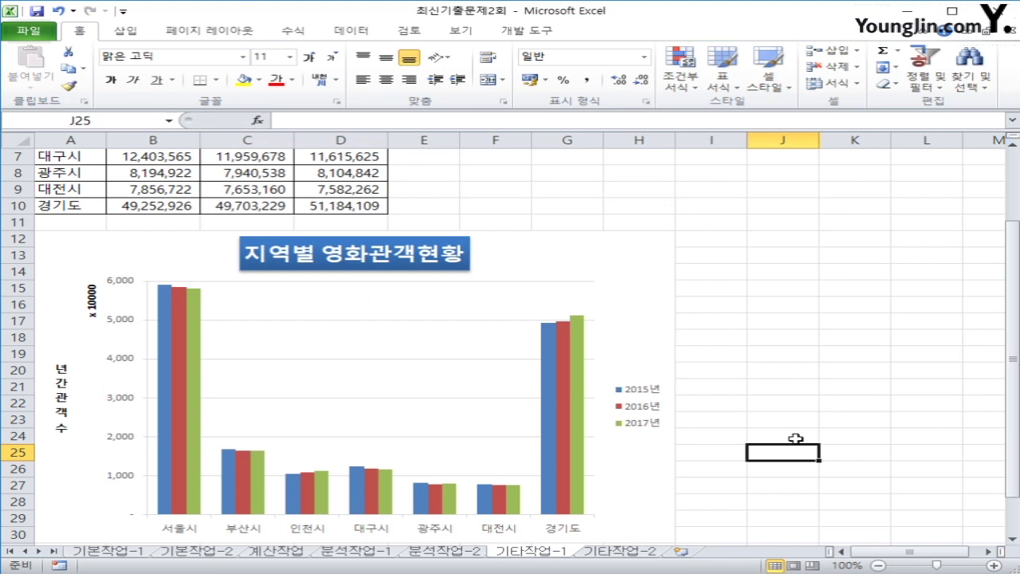
{"action": "left_click", "coordinate": [620, 315]}
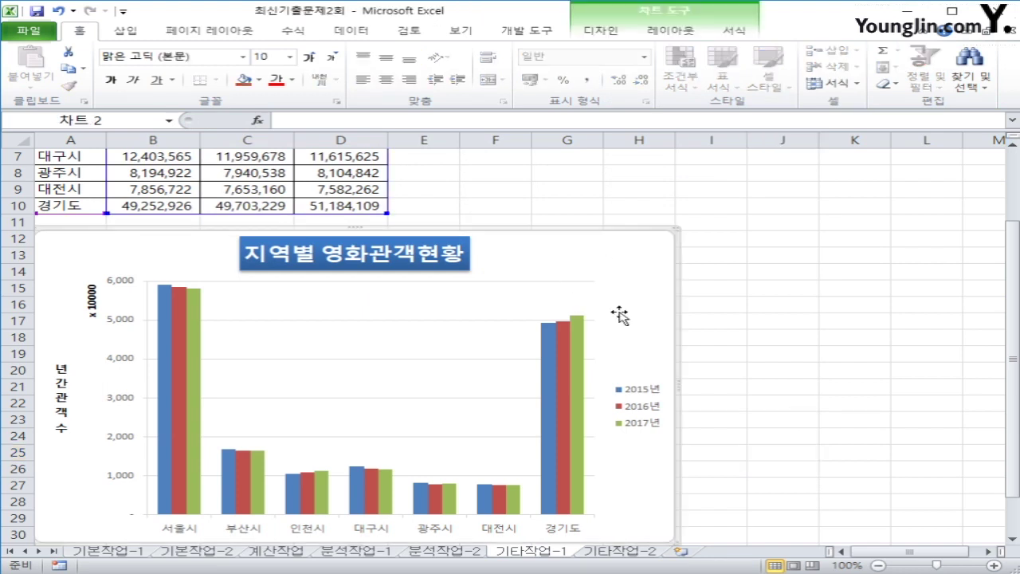
Step: Place the chart legend below the plot area with the 아래쪽에 범례 표시 option
{"action": "left_click", "coordinate": [670, 34]}
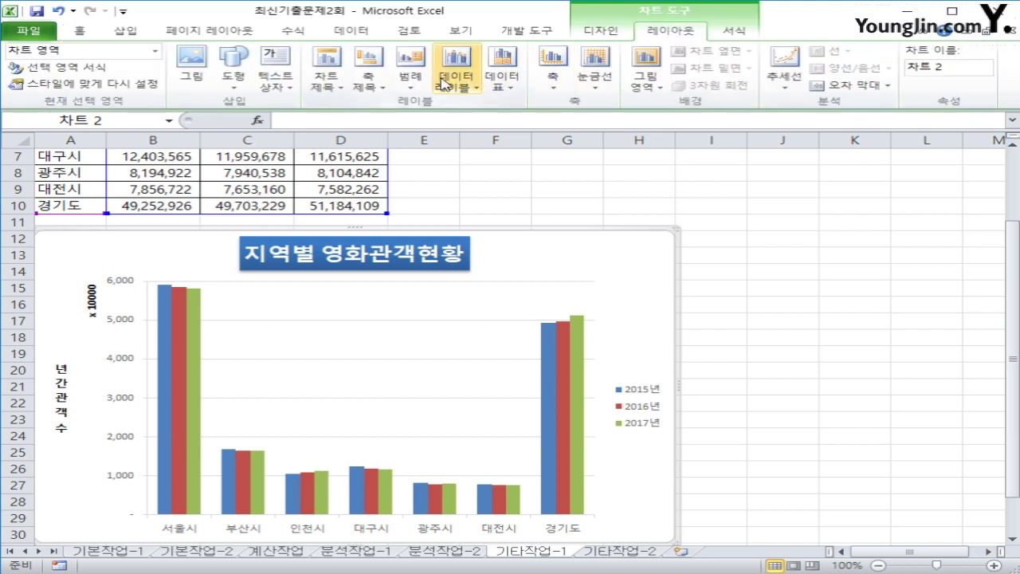
{"action": "left_click", "coordinate": [410, 80]}
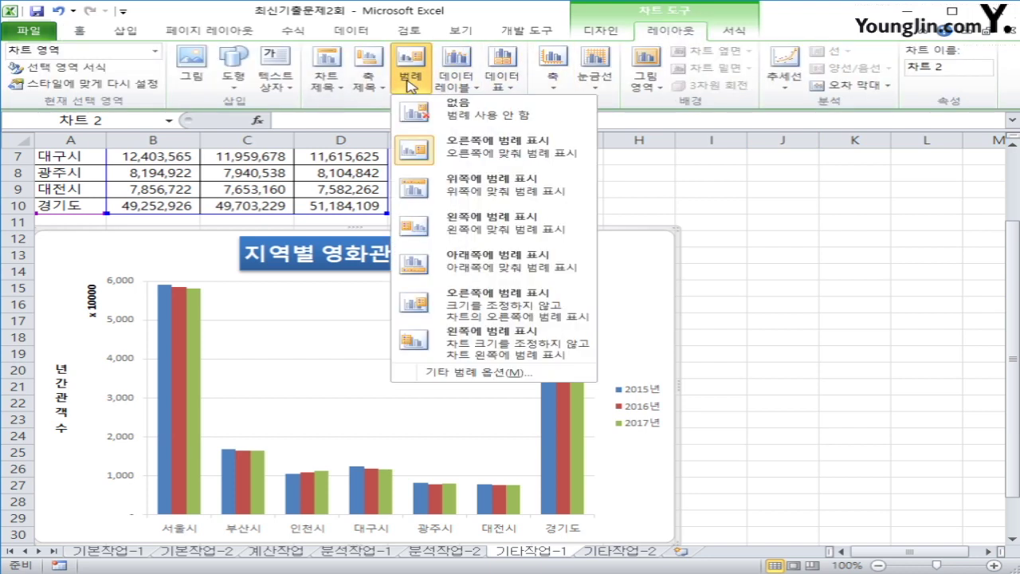
{"action": "left_click", "coordinate": [504, 265]}
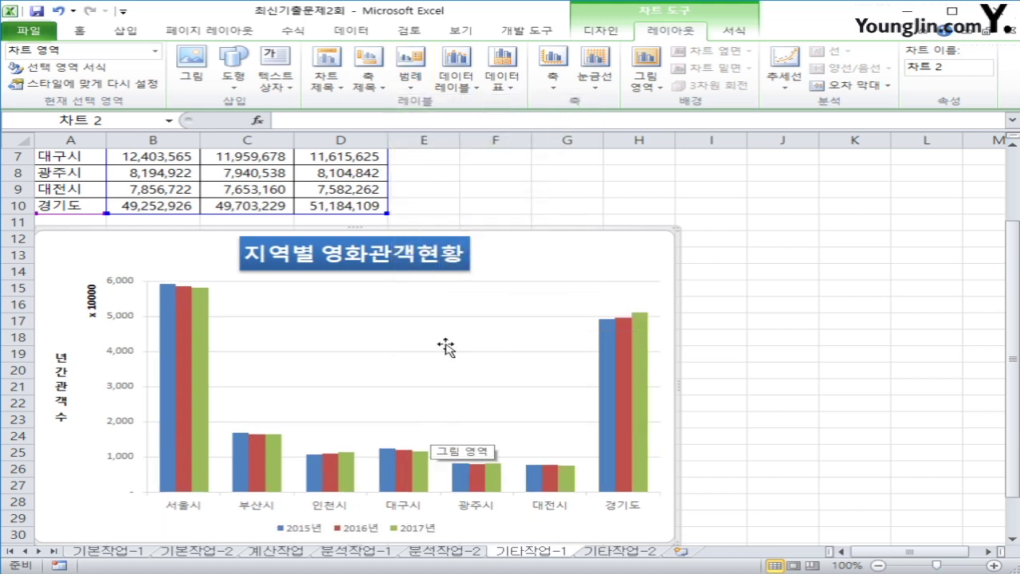
Step: Give the chart area border rounded corners by enabling 둥근 모서리 in its border style
{"action": "right_click", "coordinate": [619, 254]}
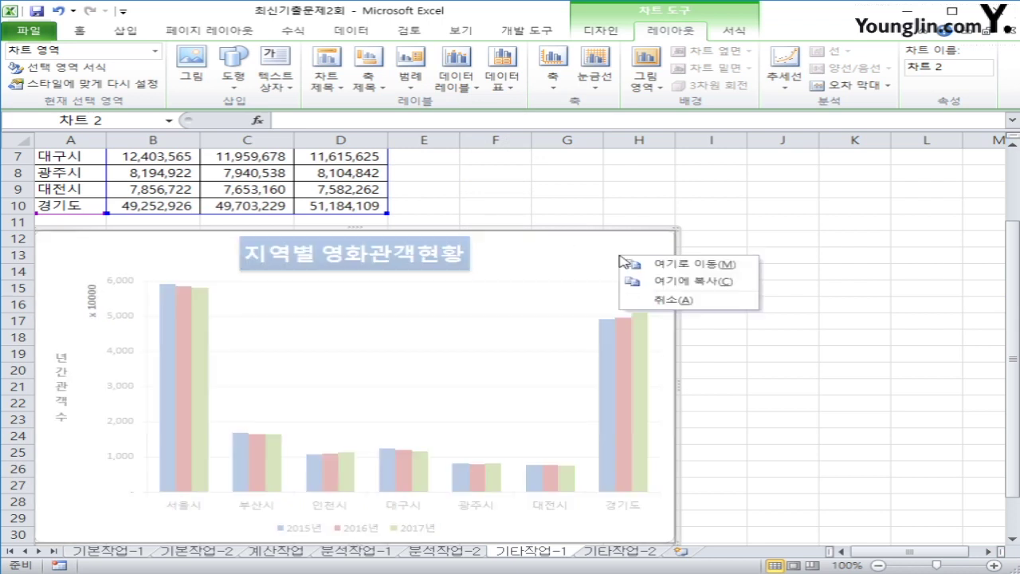
{"action": "left_click", "coordinate": [911, 238]}
{"action": "right_click", "coordinate": [603, 254]}
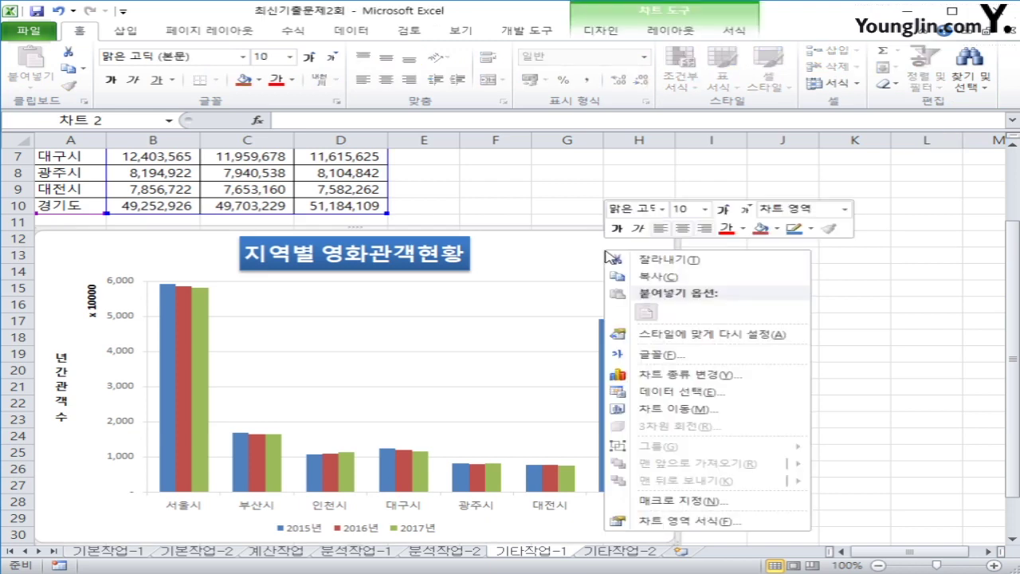
{"action": "left_click", "coordinate": [693, 522]}
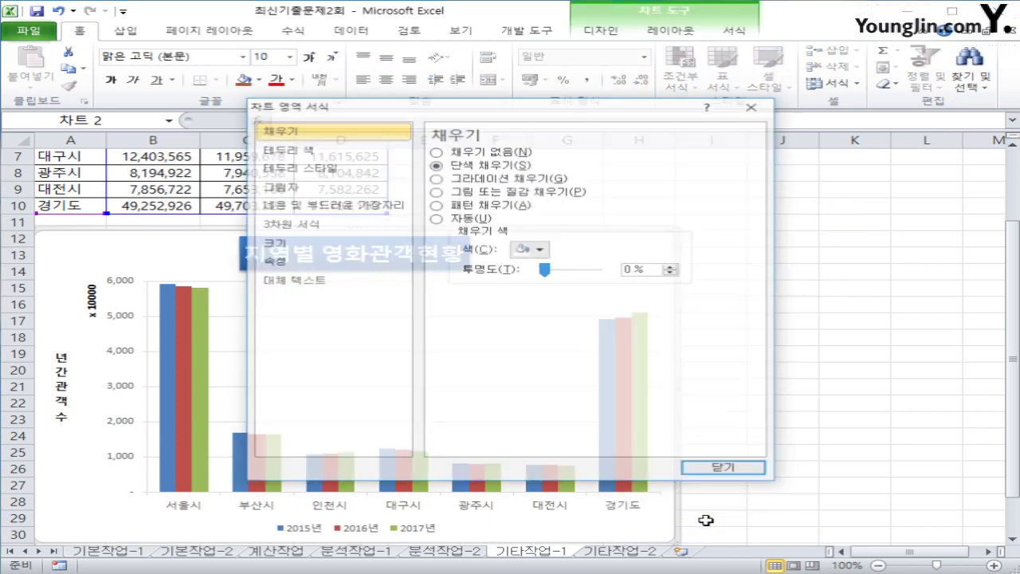
{"action": "left_click", "coordinate": [351, 168]}
{"action": "left_click", "coordinate": [492, 303]}
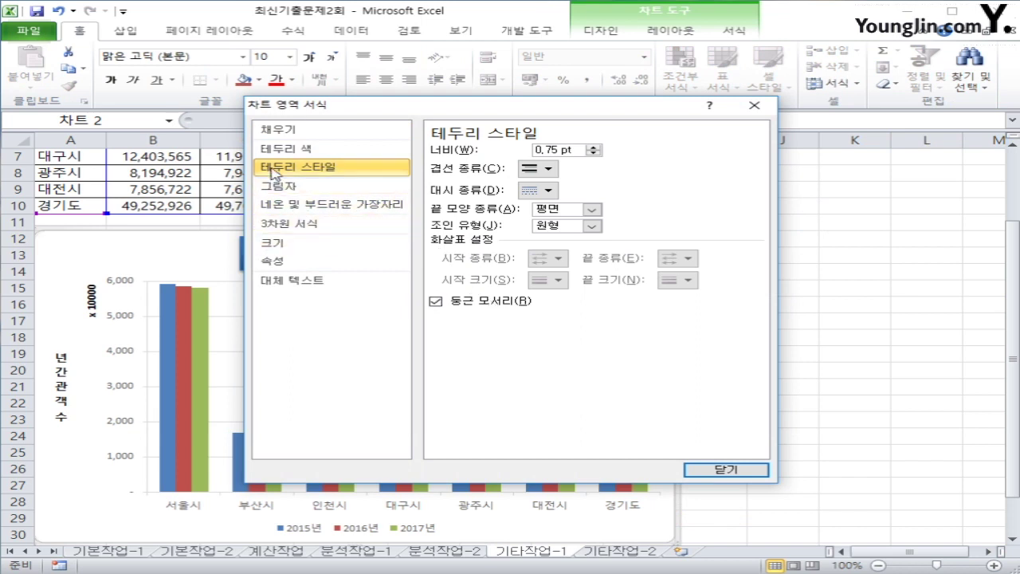
Step: Apply the centre 안쪽 shadow preset to the chart area, close the formatting and deselect the chart
{"action": "left_click", "coordinate": [330, 193]}
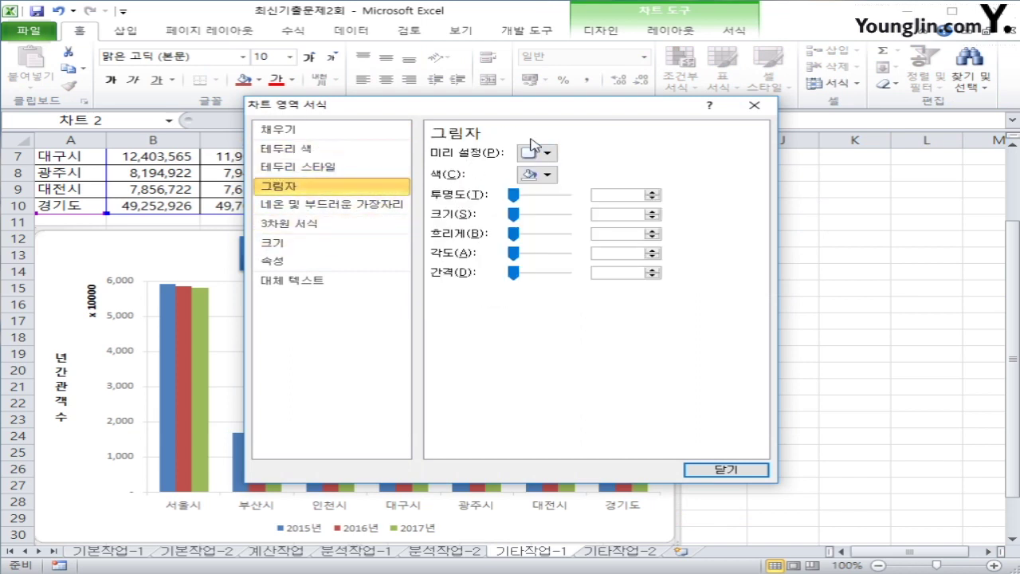
{"action": "left_click", "coordinate": [547, 153]}
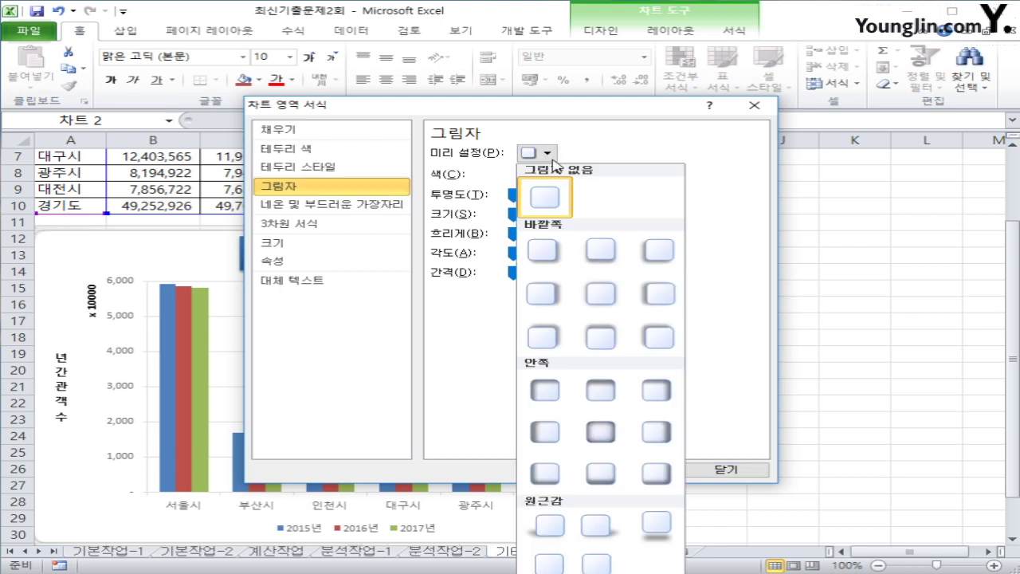
{"action": "left_click", "coordinate": [603, 439]}
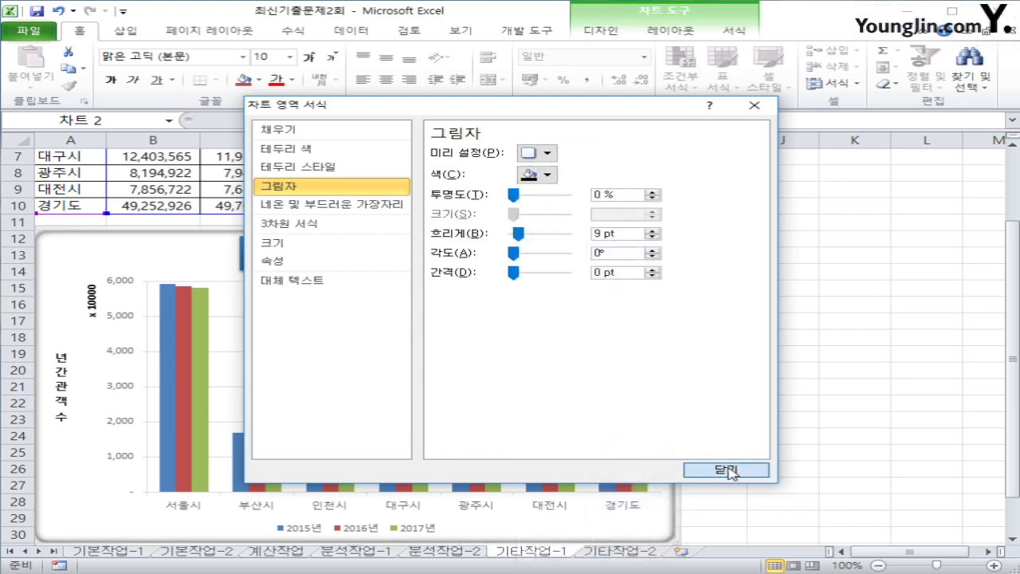
{"action": "left_click", "coordinate": [732, 472]}
{"action": "left_click", "coordinate": [829, 483]}
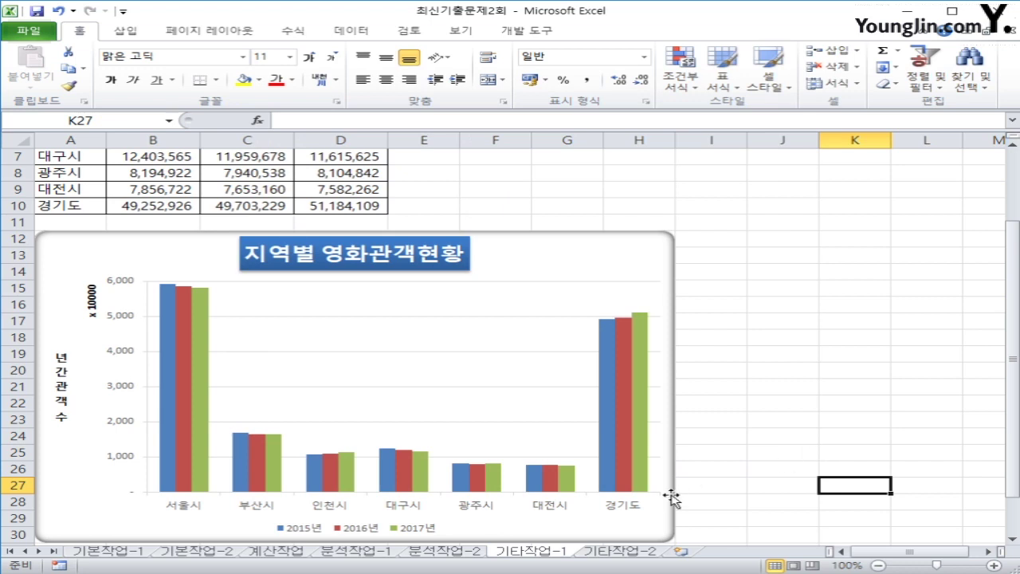
Step: On sheet 기타작업-2, turn on design mode and open the Click event code of the 포인트지급 command button
{"action": "left_click", "coordinate": [609, 555]}
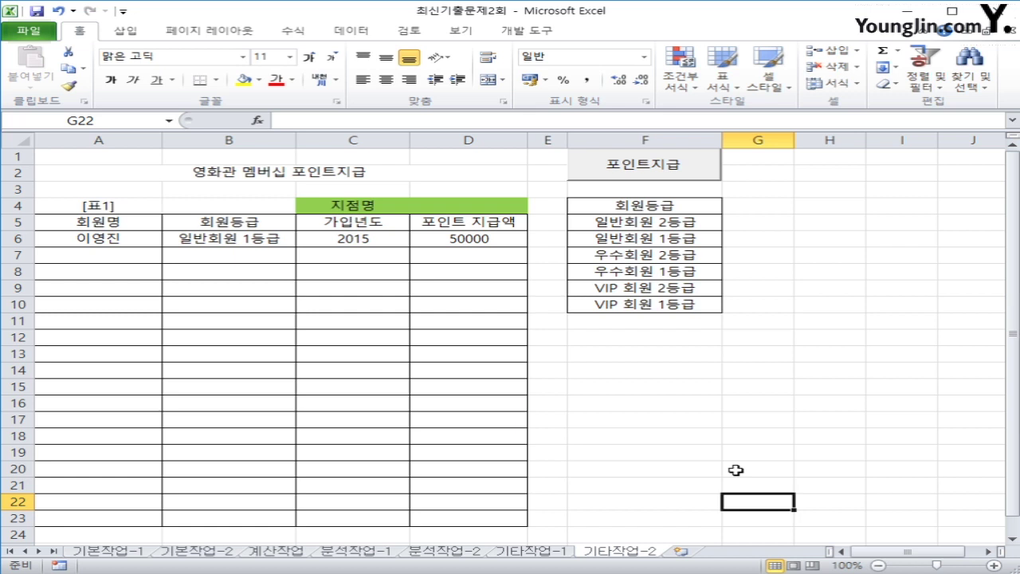
{"action": "left_click", "coordinate": [655, 177]}
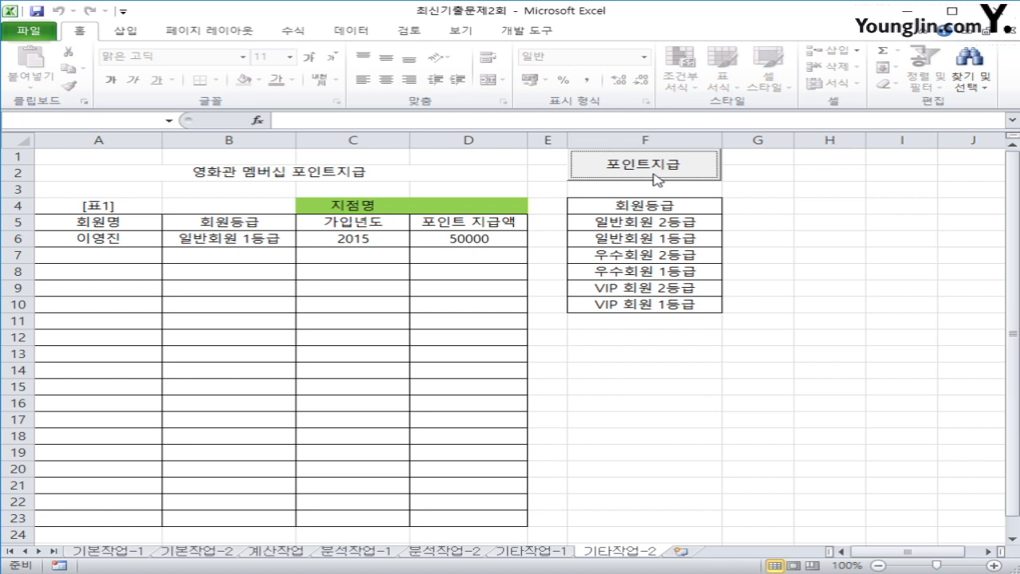
{"action": "left_click", "coordinate": [747, 388]}
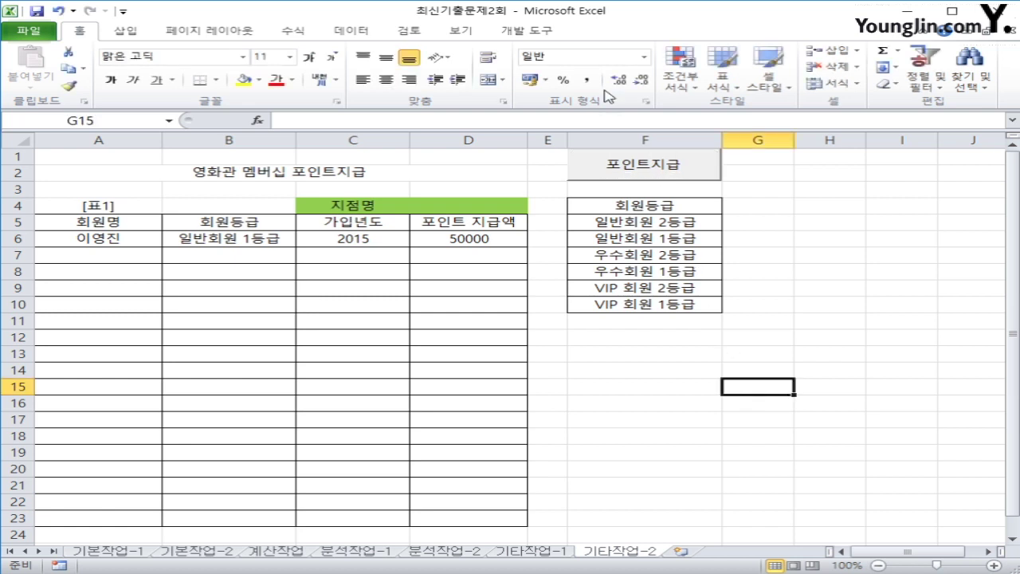
{"action": "left_click", "coordinate": [532, 31]}
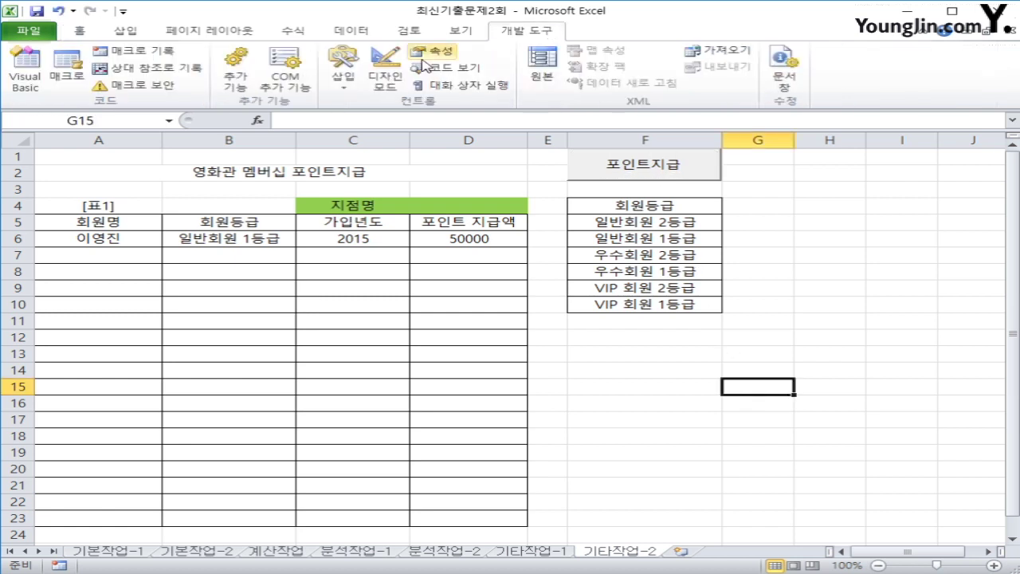
{"action": "left_click", "coordinate": [401, 76]}
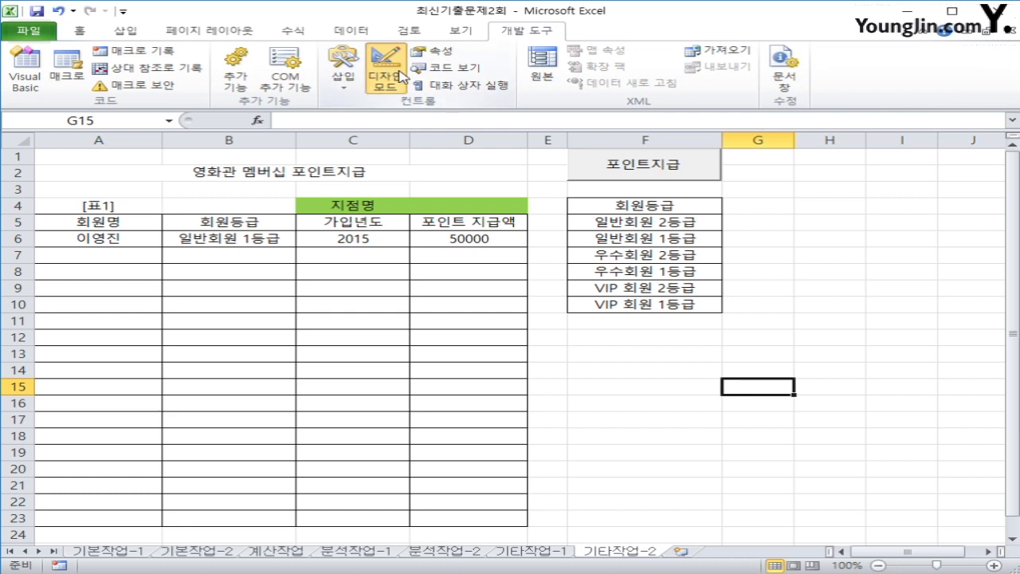
{"action": "left_click", "coordinate": [656, 172]}
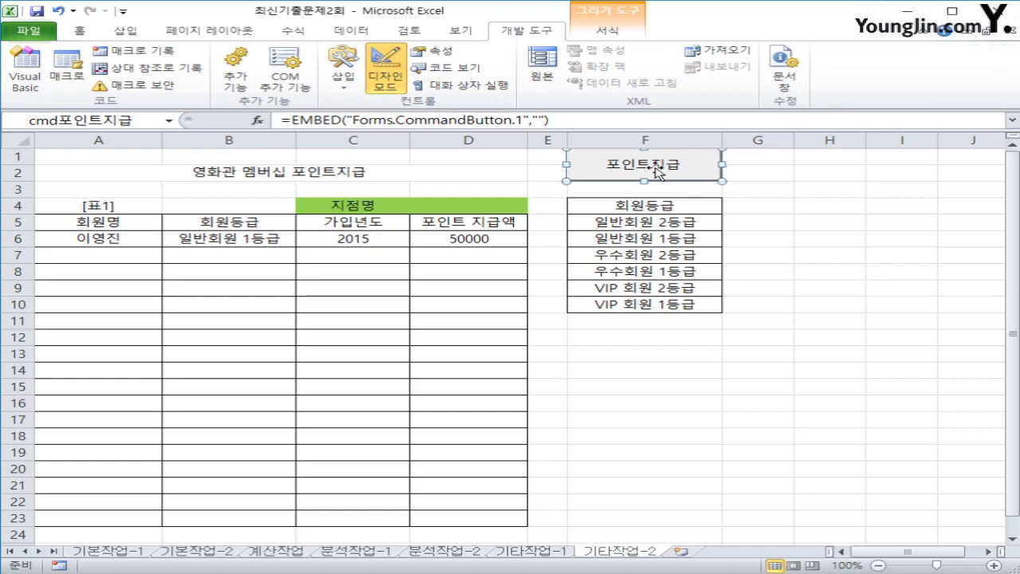
{"action": "double_click", "coordinate": [656, 171]}
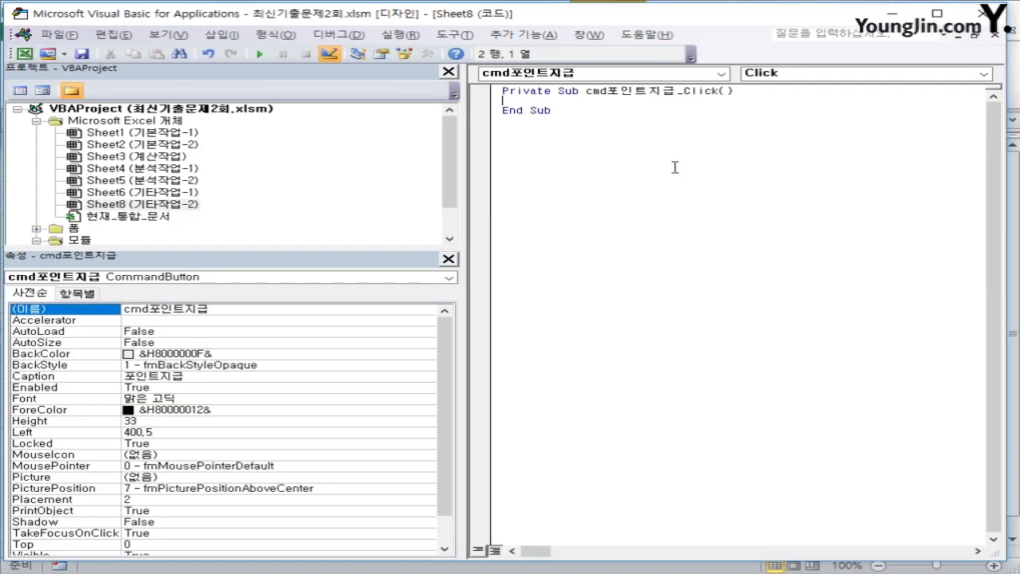
Step: Write the statement 포인트지급.Show in the cmd포인트지급_Click procedure
{"action": "key", "text": "Tab"}
{"action": "type", "text": "포인트지ㄱ급."}
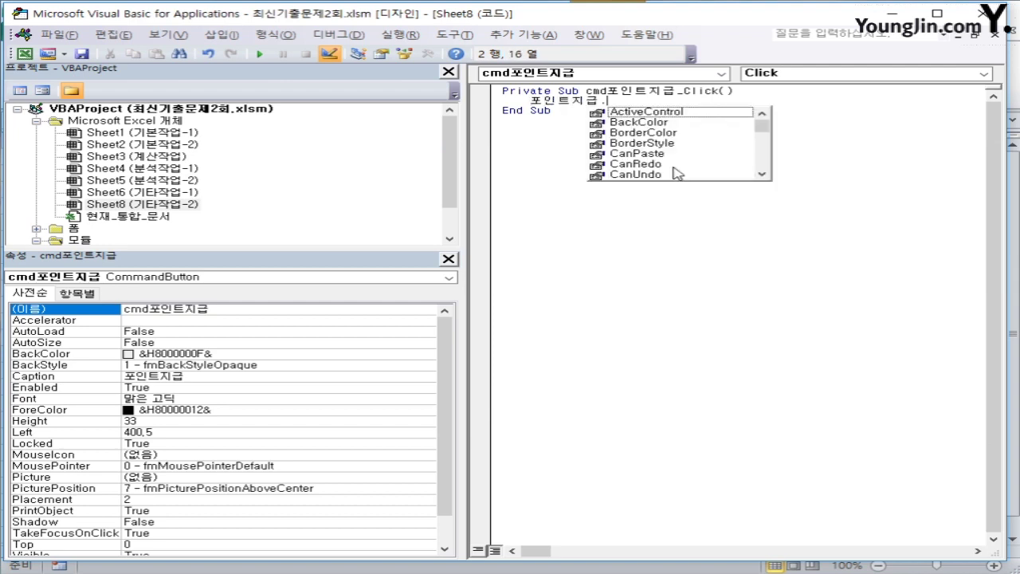
{"action": "type", "text": "show"}
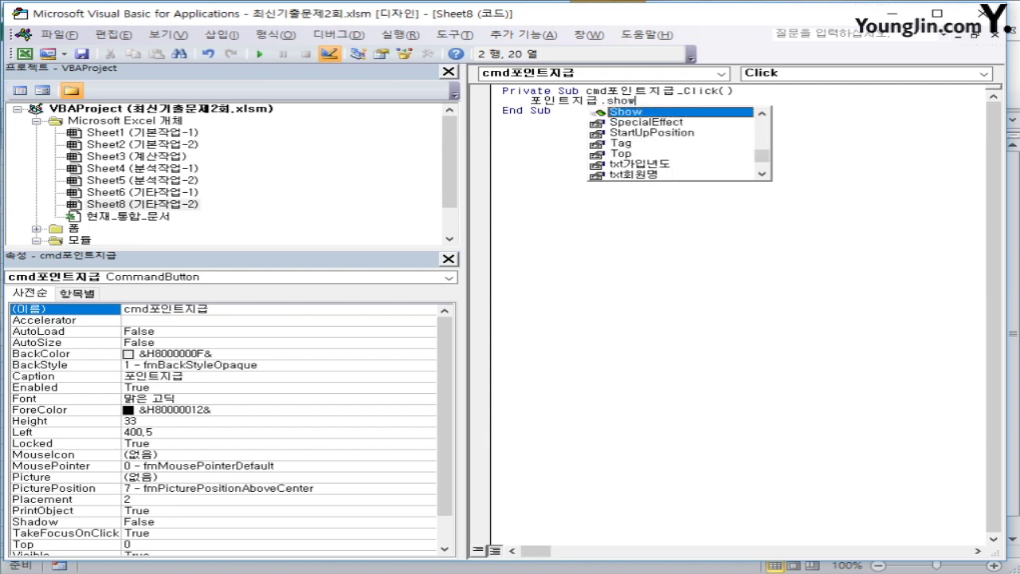
{"action": "key", "text": "Tab"}
{"action": "key", "text": "Down"}
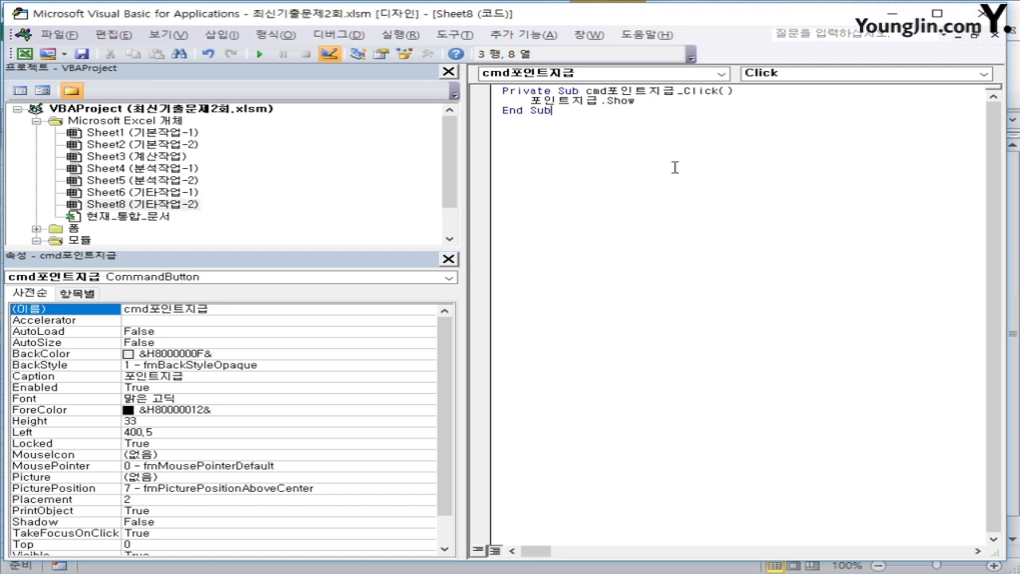
{"action": "key", "text": "Return"}
Step: Expand the project's forms and open the code of the 포인트지급 form
{"action": "left_click", "coordinate": [71, 228]}
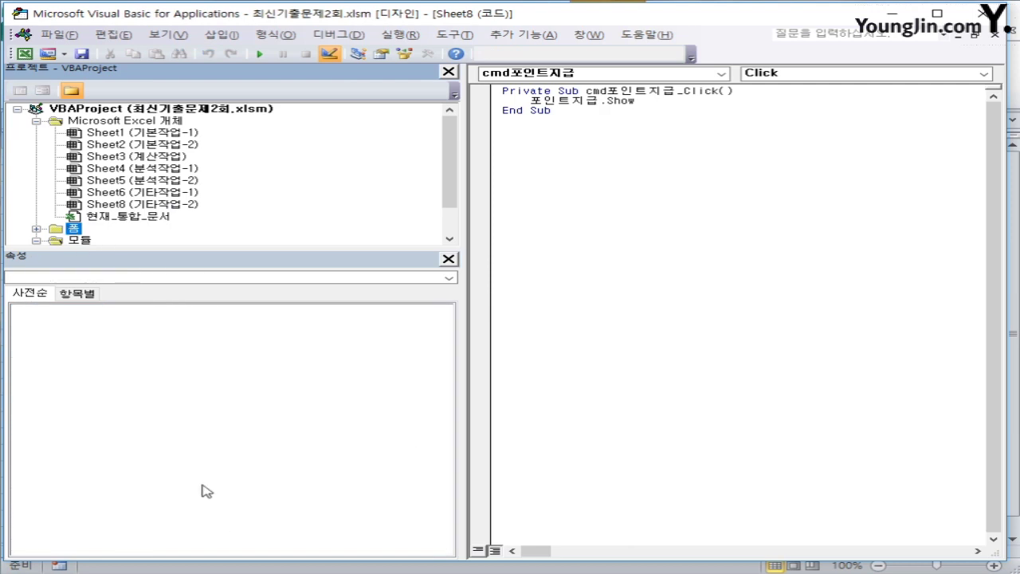
{"action": "left_click", "coordinate": [36, 230]}
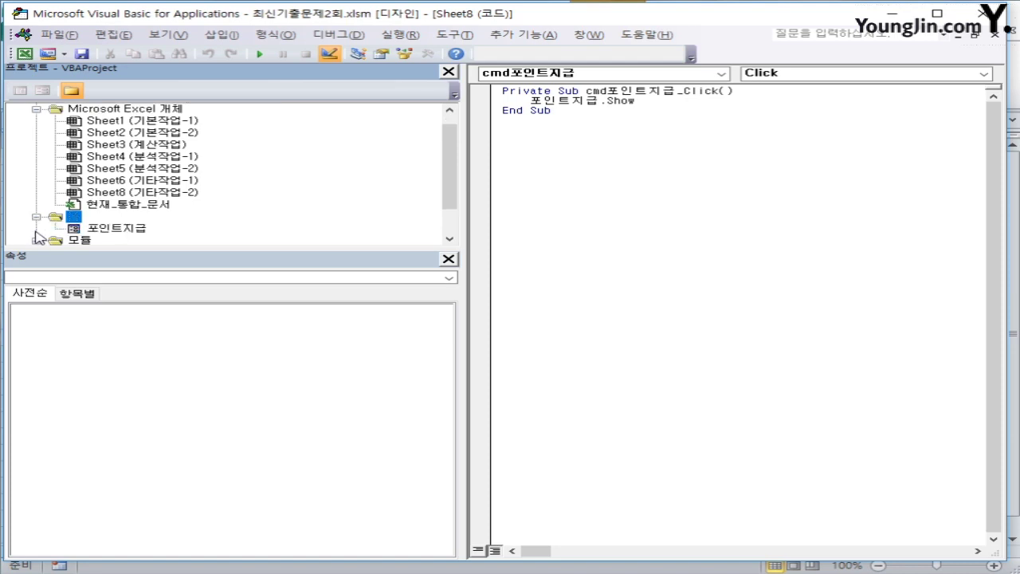
{"action": "left_click", "coordinate": [109, 232]}
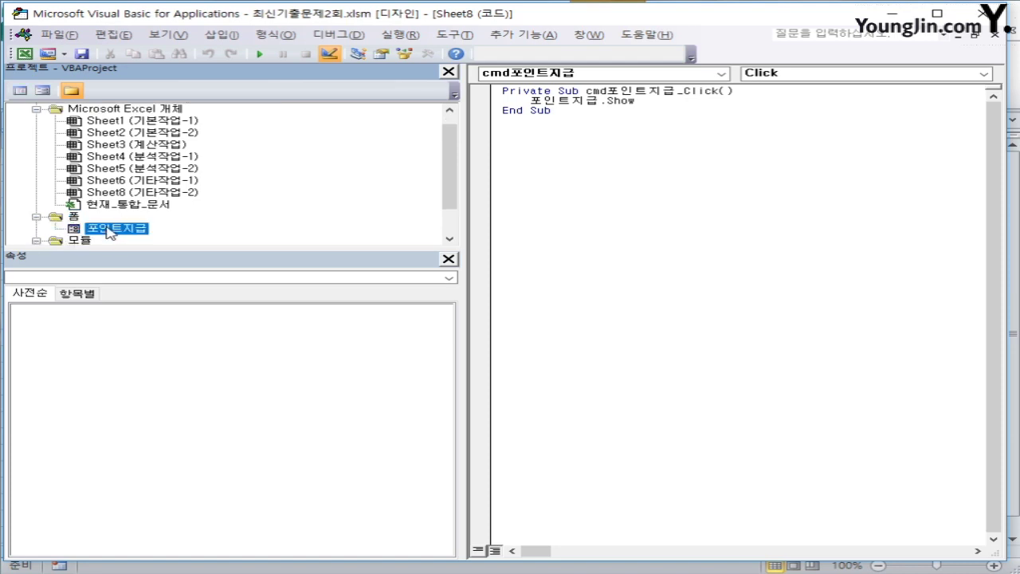
{"action": "left_click", "coordinate": [20, 91]}
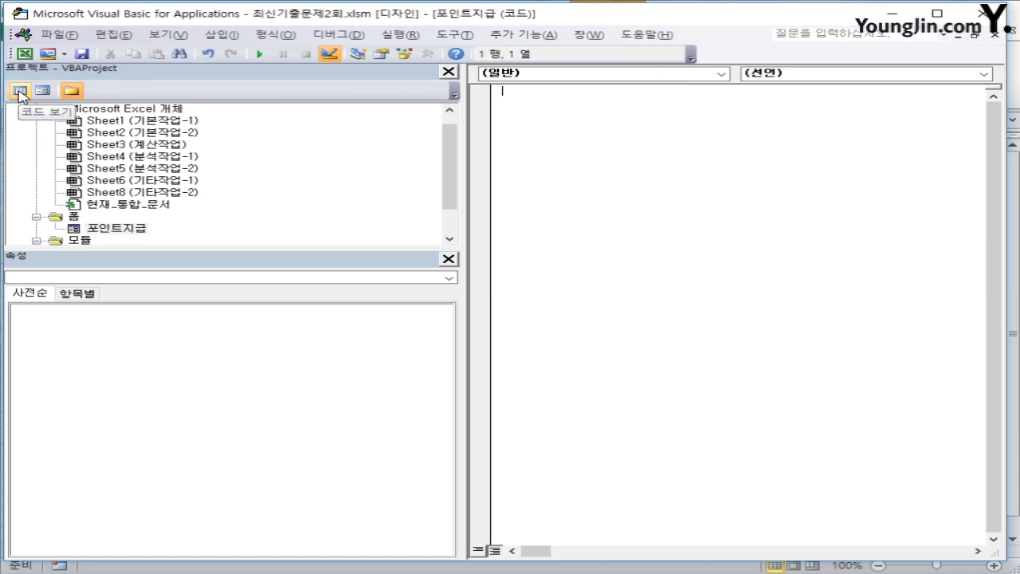
Step: Create the Initialize event procedure for the UserForm object
{"action": "left_click", "coordinate": [573, 77]}
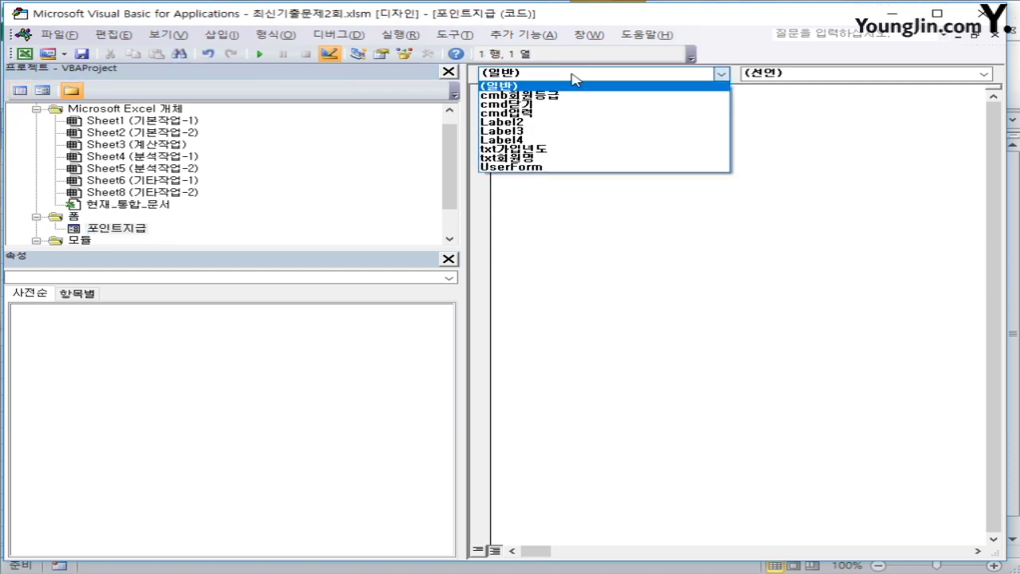
{"action": "left_click", "coordinate": [585, 167]}
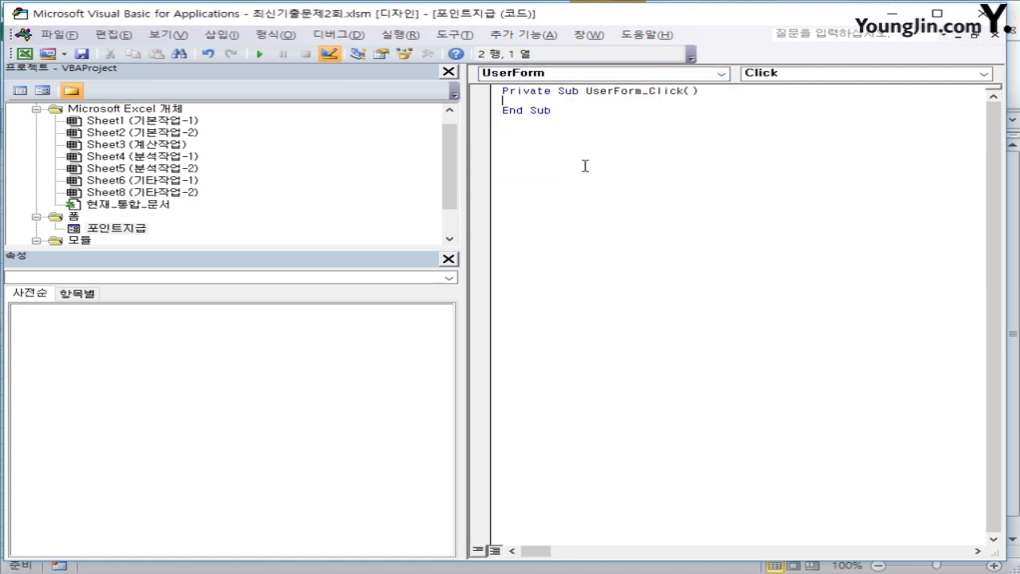
{"action": "left_click", "coordinate": [789, 76]}
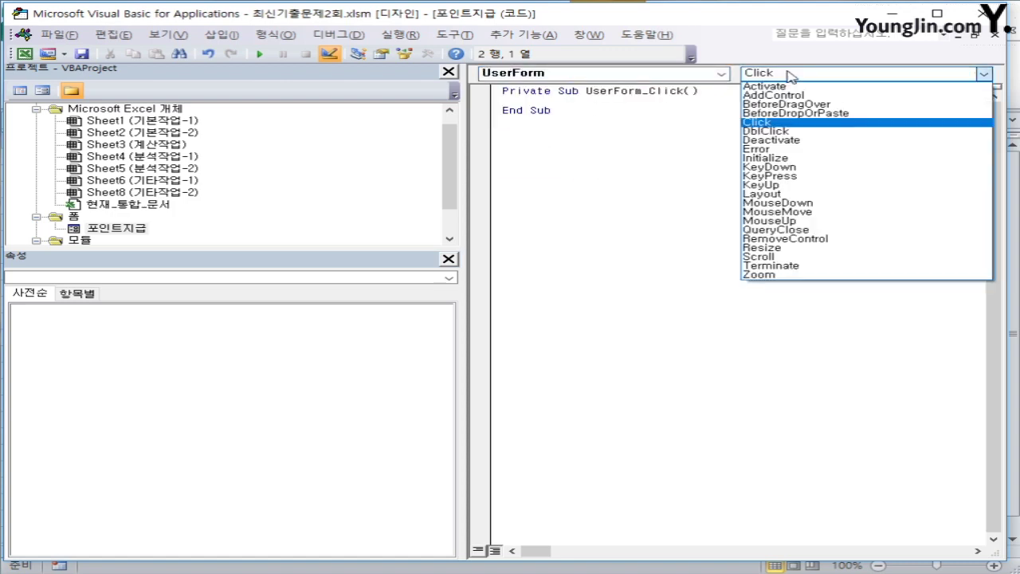
{"action": "left_click", "coordinate": [767, 158]}
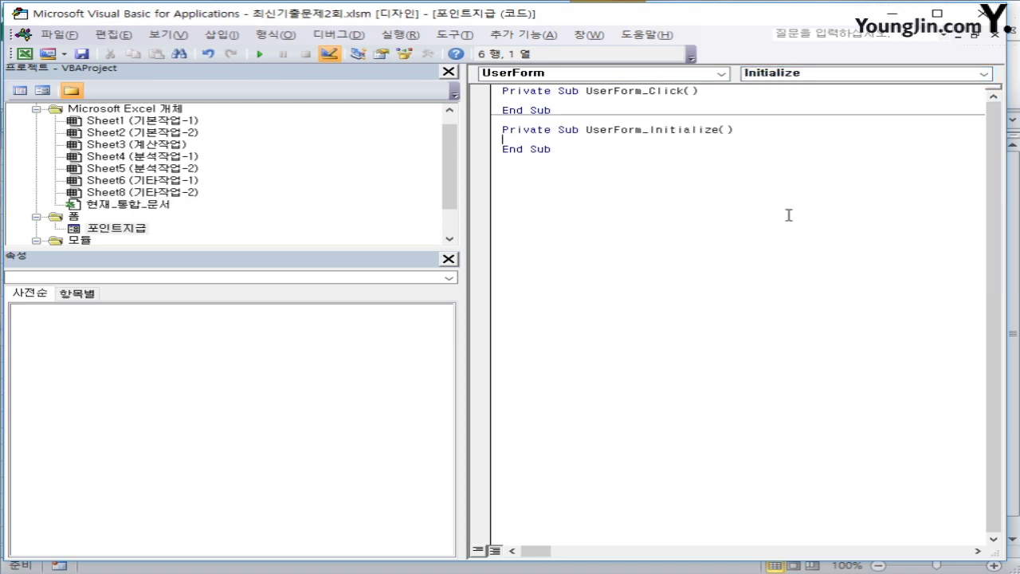
Step: Write cmb회원등급.RowSource = "F5:F10" in the UserForm_Initialize procedure
{"action": "key", "text": "Tab"}
{"action": "type", "text": "cmb"}
{"action": "type", "text": "회원등급."}
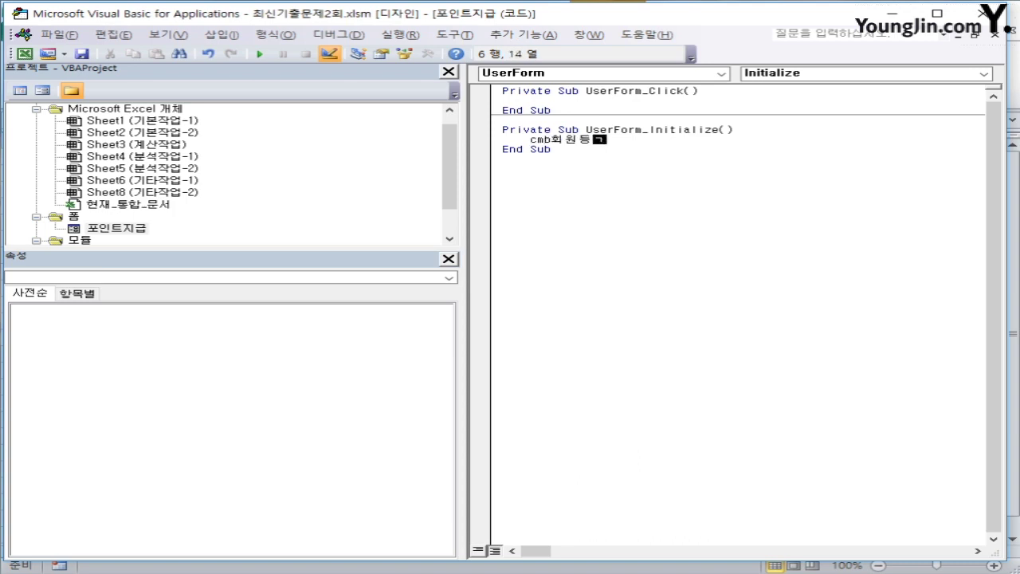
{"action": "type", "text": "row"}
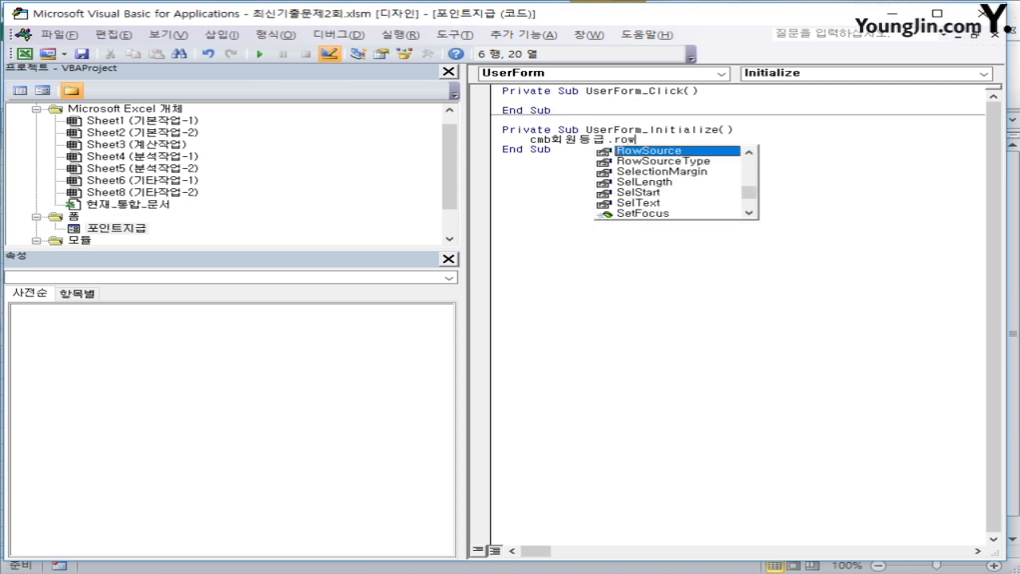
{"action": "key", "text": "Tab"}
{"action": "type", "text": "= "}
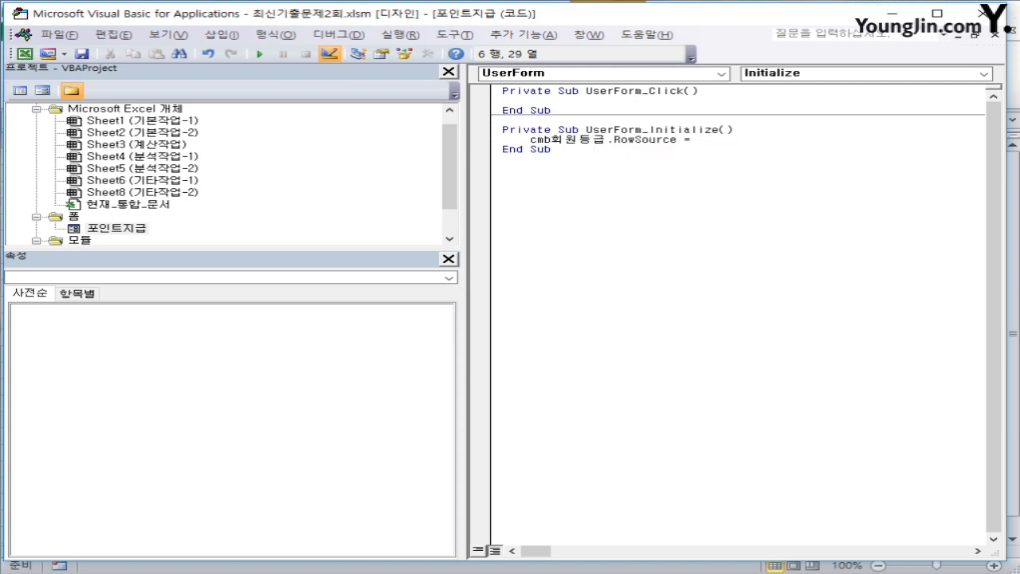
{"action": "type", "text": "\"ㄹ"}
{"action": "key", "text": "BackSpace"}
{"action": "type", "text": "F5:F10\""}
{"action": "key", "text": "Down"}
{"action": "key", "text": "Return"}
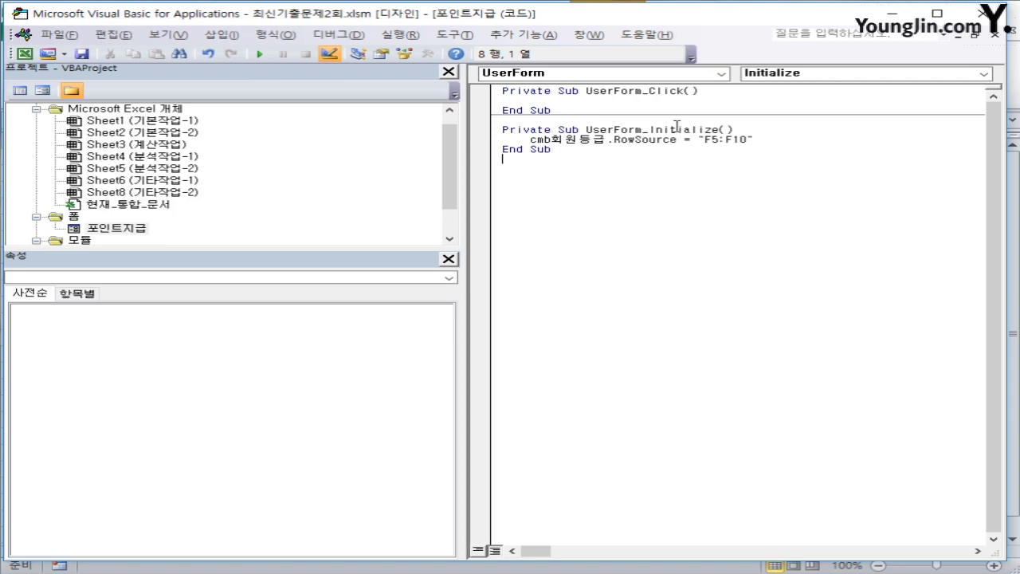
Step: Create the Click event procedure for cmd닫기 and write the statement Unload Me in it
{"action": "left_click", "coordinate": [644, 76]}
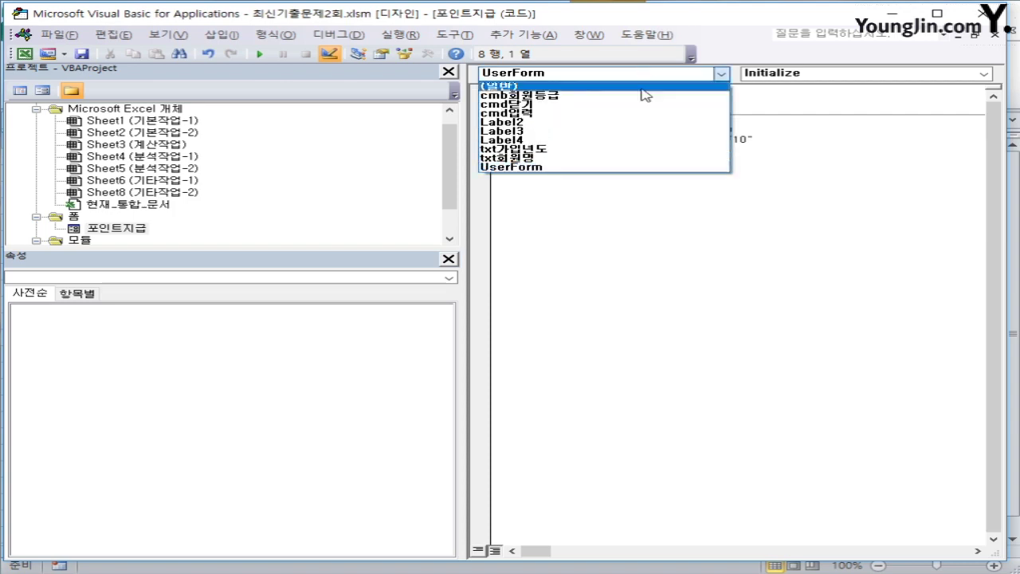
{"action": "left_click", "coordinate": [639, 110]}
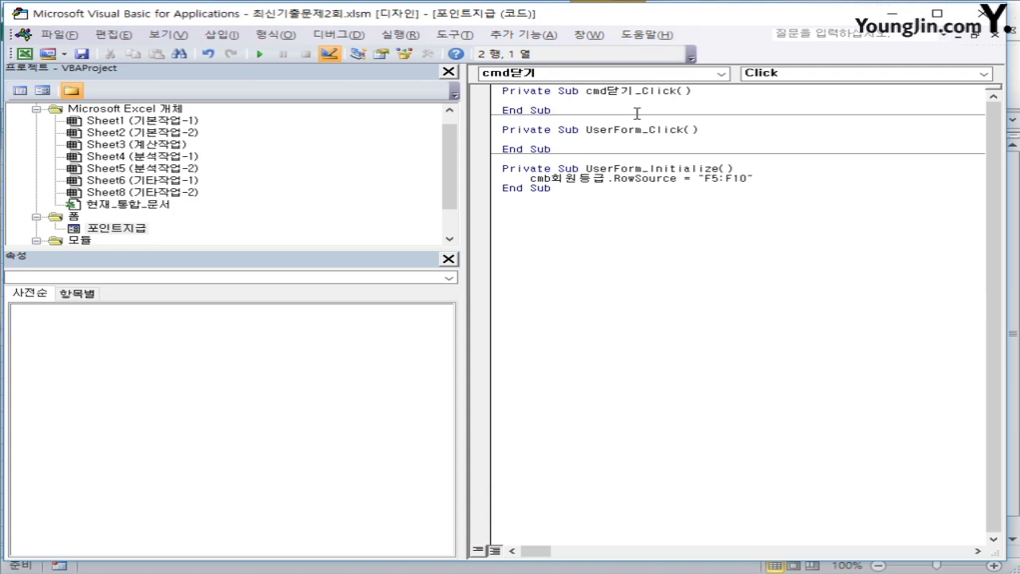
{"action": "key", "text": "Tab"}
{"action": "type", "text": "unload me"}
{"action": "key", "text": "Return"}
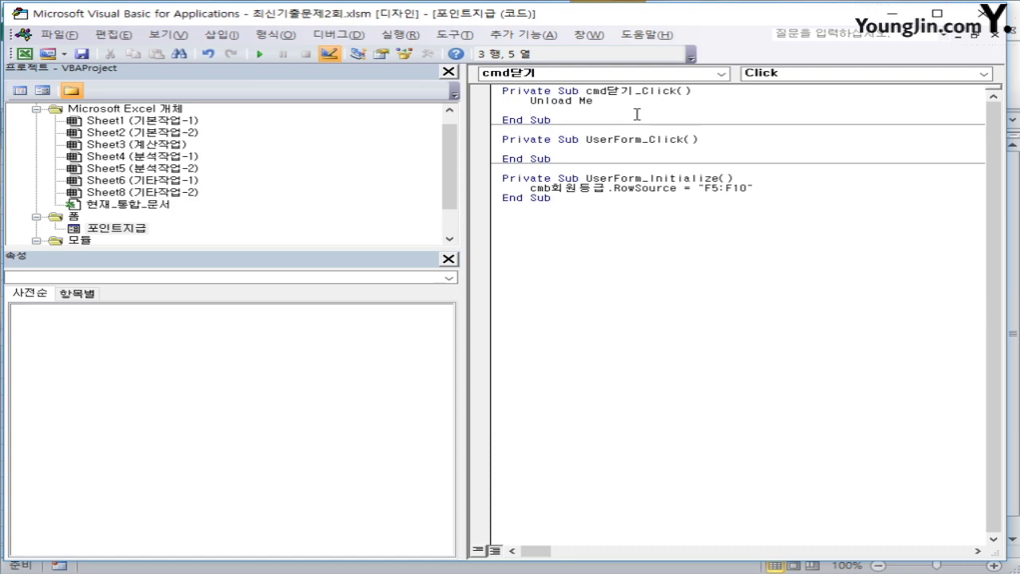
Step: Add the line [D4] = "코엑스점" below Unload Me in cmd닫기_Click
{"action": "type", "text": "["}
{"action": "type", "text": "D"}
{"action": "type", "text": "4] "}
{"action": "type", "text": "="}
{"action": "type", "text": "코"}
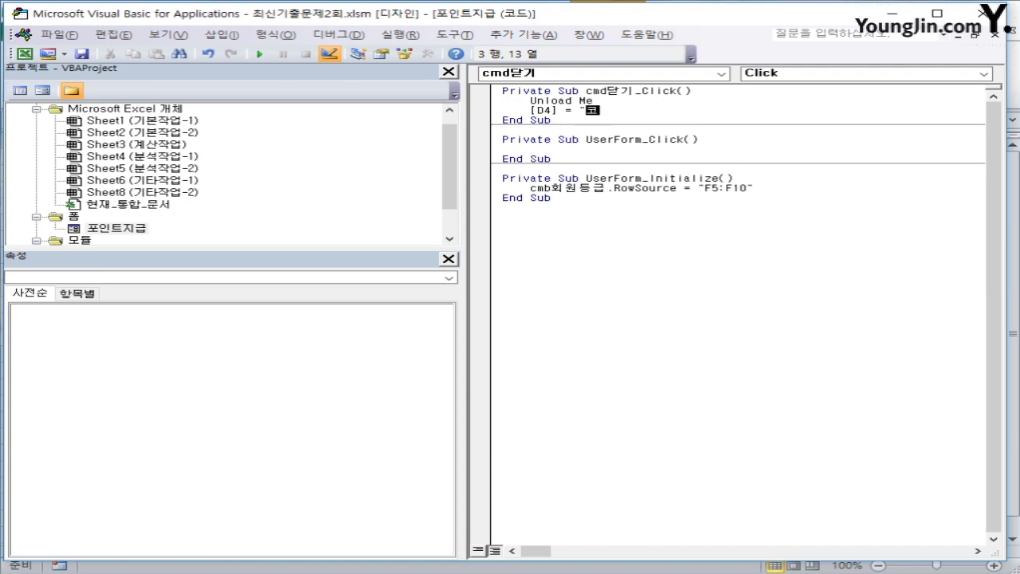
{"action": "type", "text": "엑스점\""}
{"action": "key", "text": "Return"}
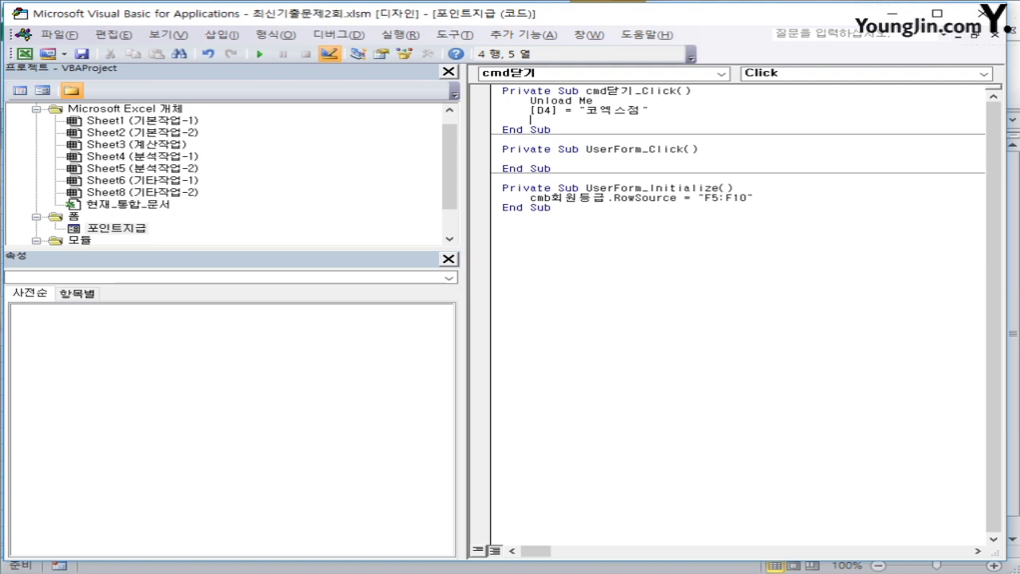
Step: Add the line [D4].Font.Name = "굴림체" to the cmd닫기_Click procedure
{"action": "type", "text": "[D"}
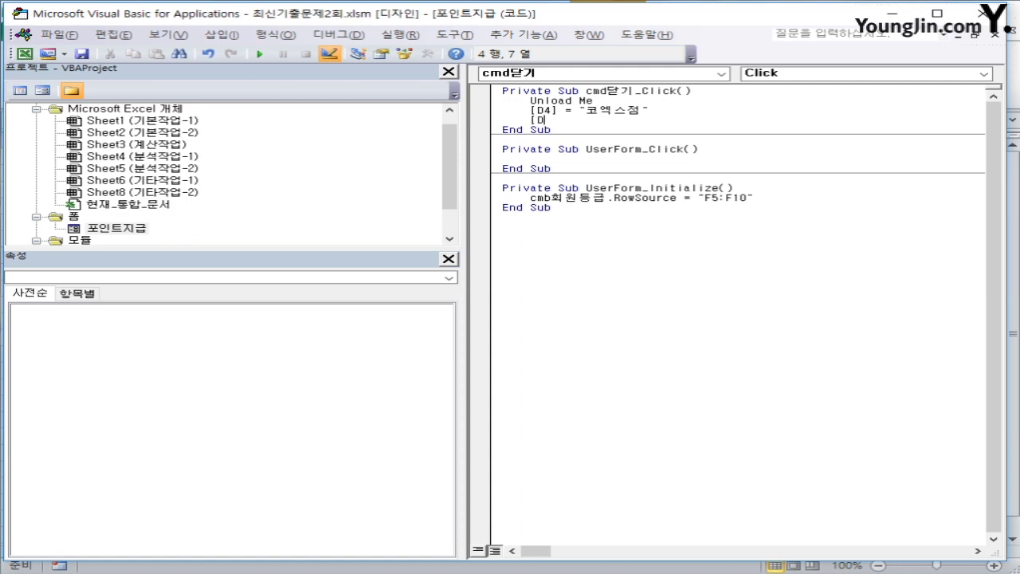
{"action": "type", "text": "4]."}
{"action": "key", "text": "BackSpace"}
{"action": "type", "text": ".font.name = "}
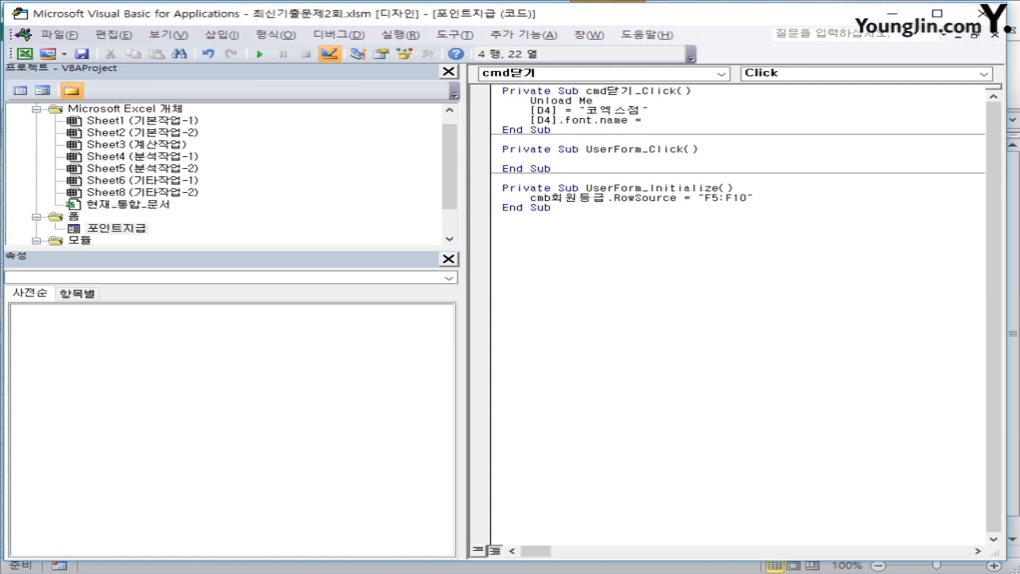
{"action": "type", "text": "\"굴림체\""}
{"action": "key", "text": "Return"}
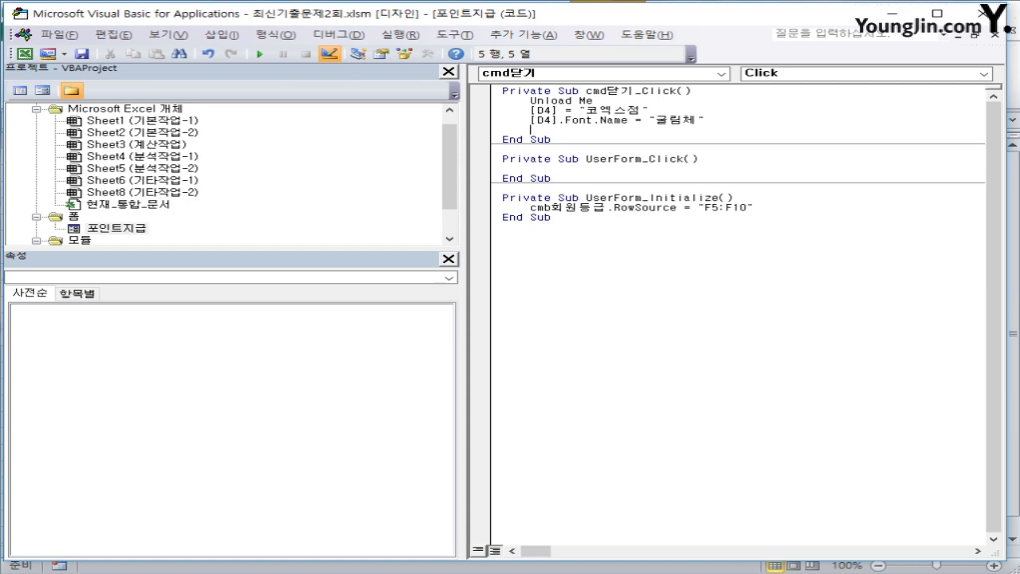
Step: Create the Click event procedure for the cmd입력 button
{"action": "key", "text": "Up"}
{"action": "key", "text": "Up"}
{"action": "key", "text": "Up"}
{"action": "left_click", "coordinate": [691, 74]}
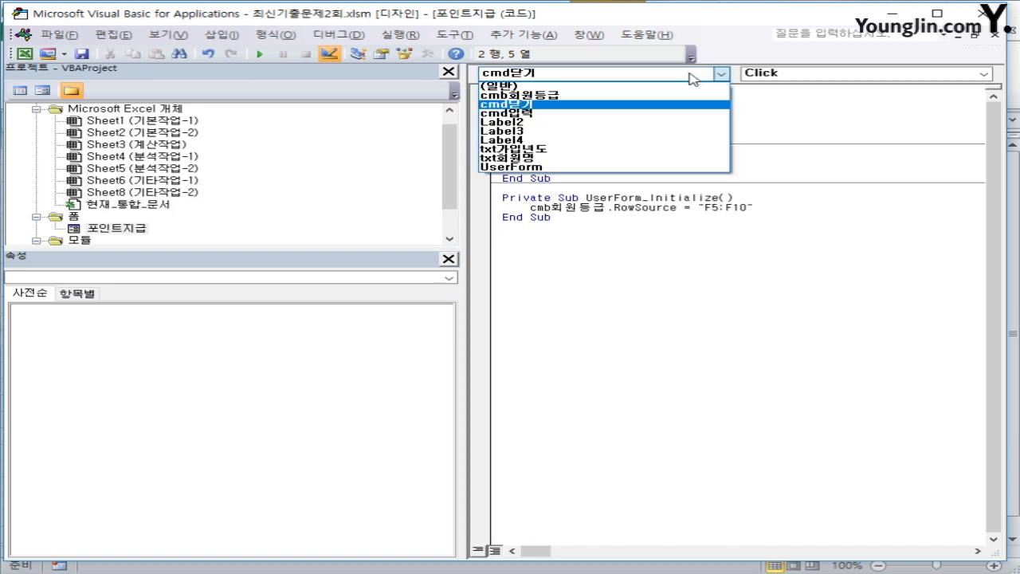
{"action": "left_click", "coordinate": [670, 117]}
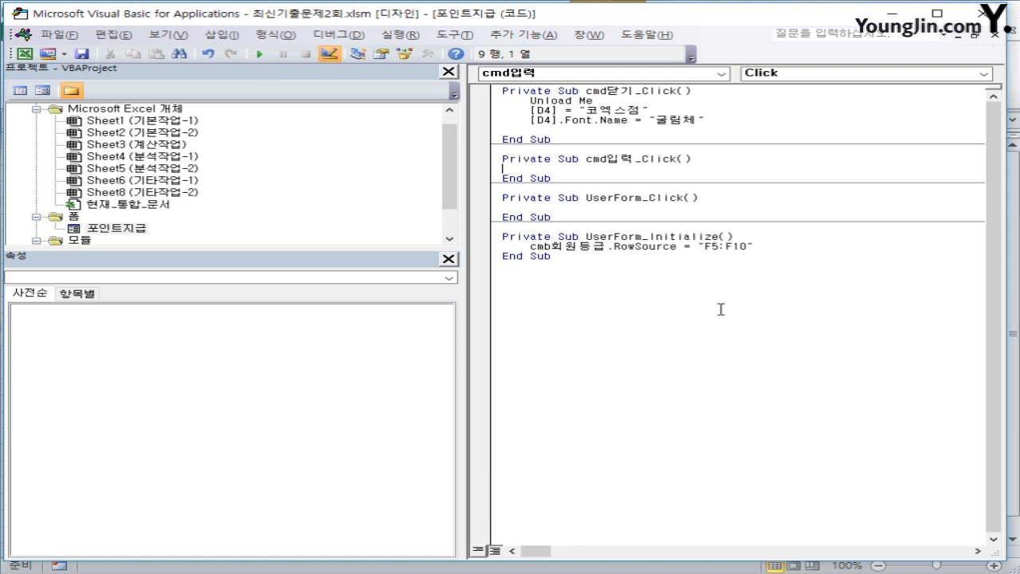
Step: Examine the [표1] block A4:D6 and its column headings on the Excel sheet 기타작업-2, and return to the VBA code
{"action": "left_click", "coordinate": [893, 18]}
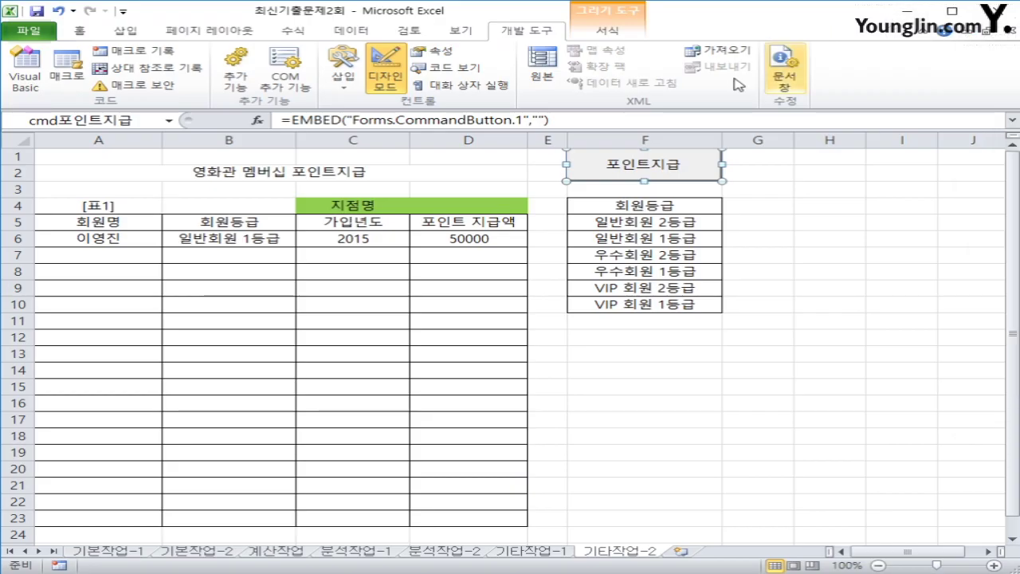
{"action": "left_click", "coordinate": [125, 217]}
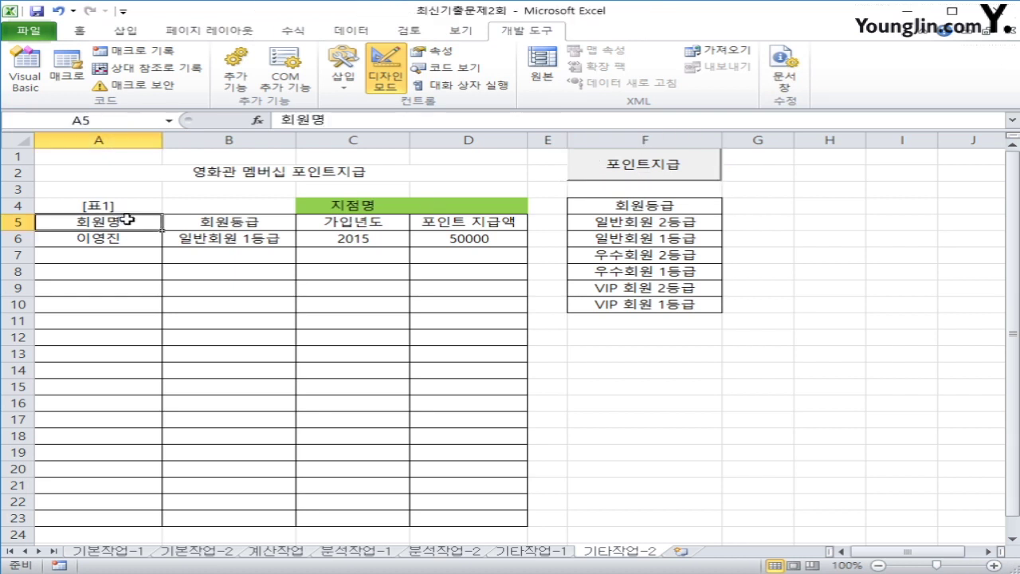
{"action": "left_click_drag", "start_coordinate": [127, 218], "coordinate": [461, 237]}
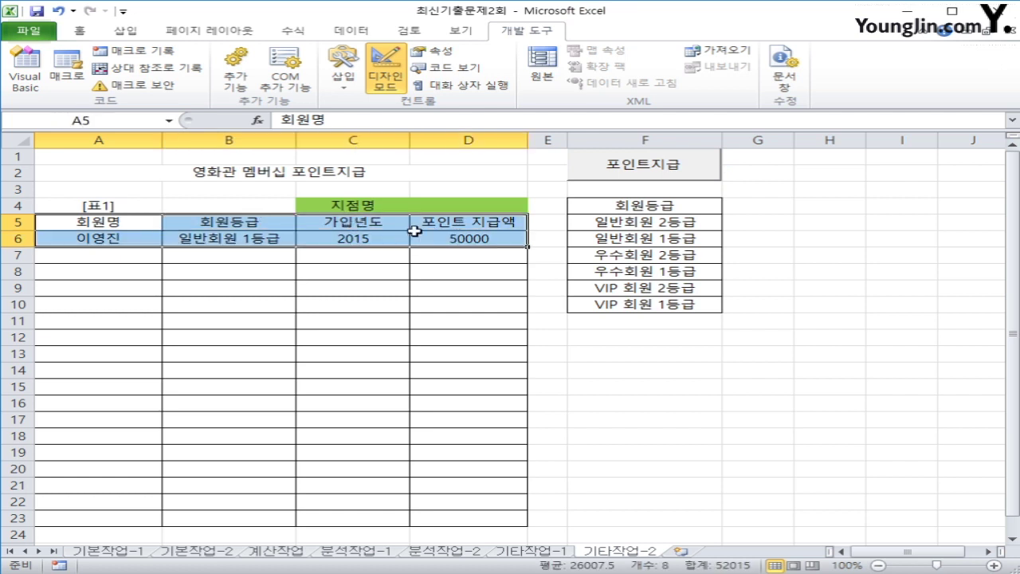
{"action": "left_click_drag", "start_coordinate": [87, 204], "coordinate": [451, 239]}
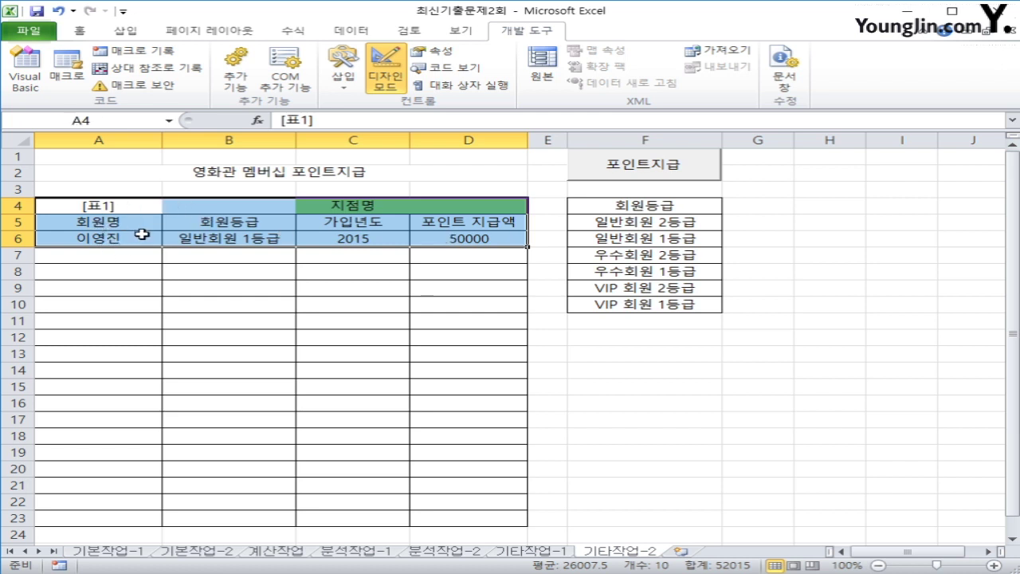
{"action": "left_click", "coordinate": [90, 255]}
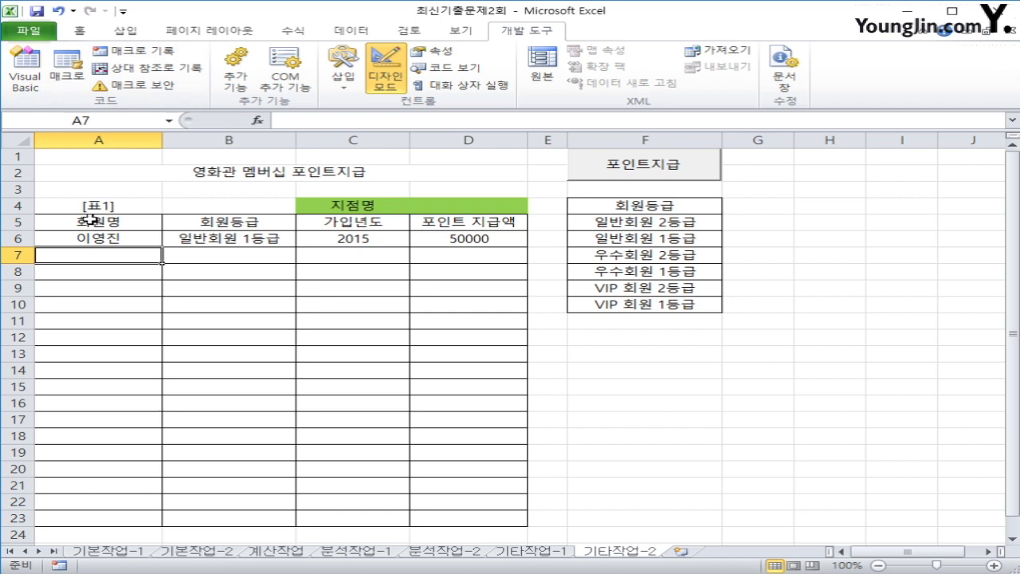
{"action": "left_click_drag", "start_coordinate": [84, 221], "coordinate": [113, 516]}
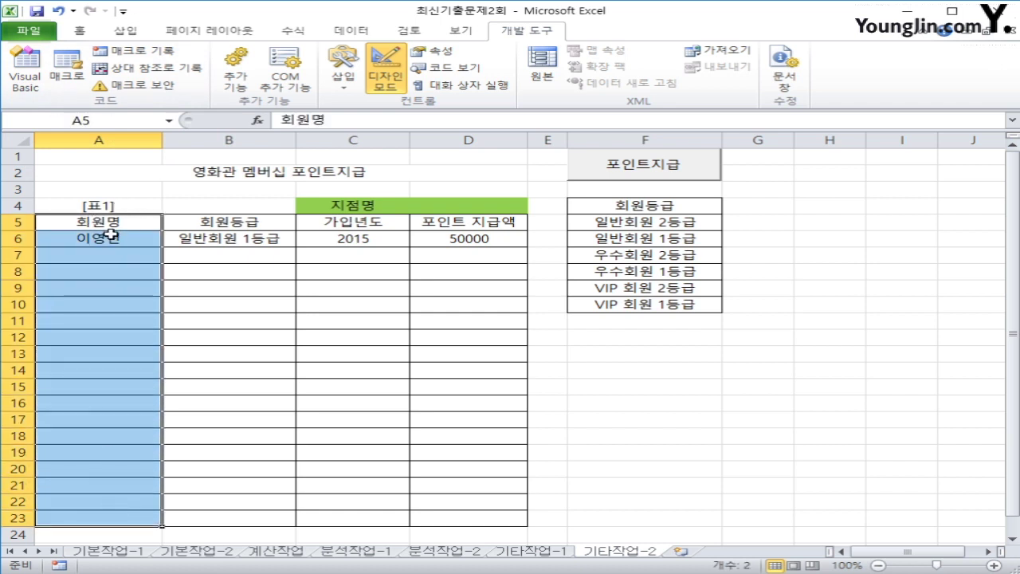
{"action": "left_click", "coordinate": [189, 224]}
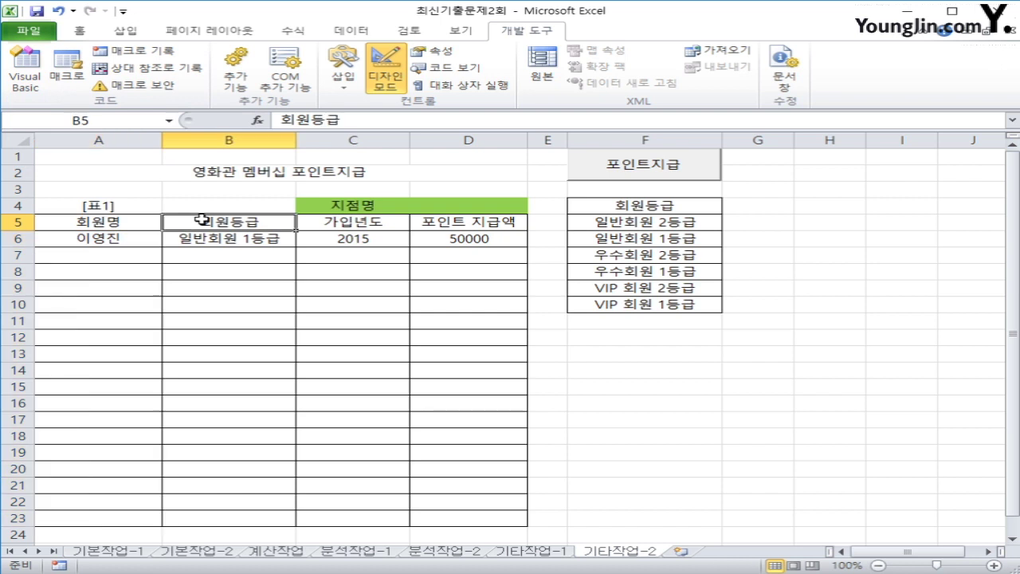
{"action": "left_click", "coordinate": [338, 222]}
{"action": "left_click", "coordinate": [438, 222]}
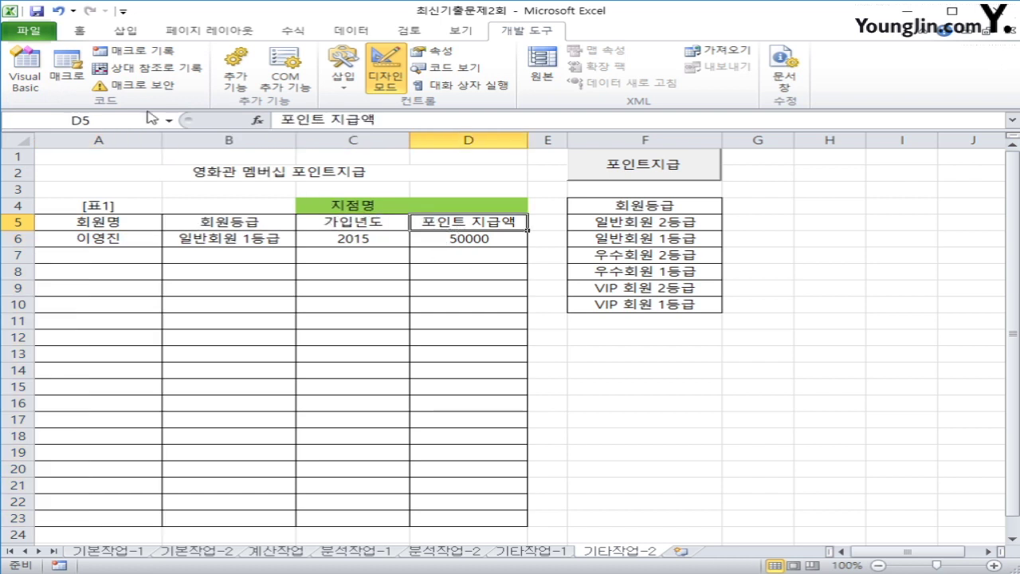
{"action": "left_click", "coordinate": [25, 72]}
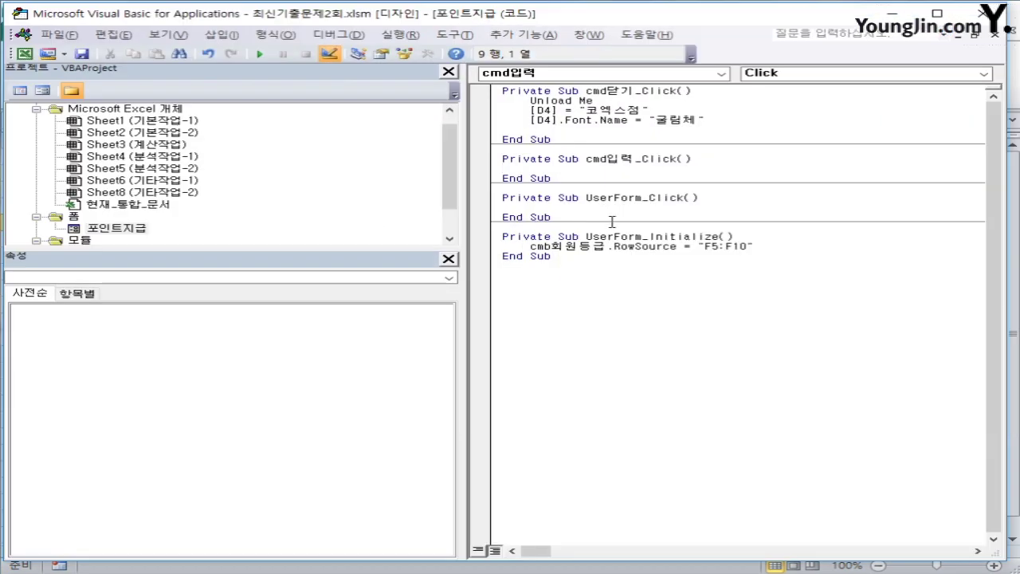
Step: Write i = Range("A5").CurrentRegion.Rows.Count + 4 in the cmd입력_Click procedure, followed by a blank line
{"action": "key", "text": "Tab"}
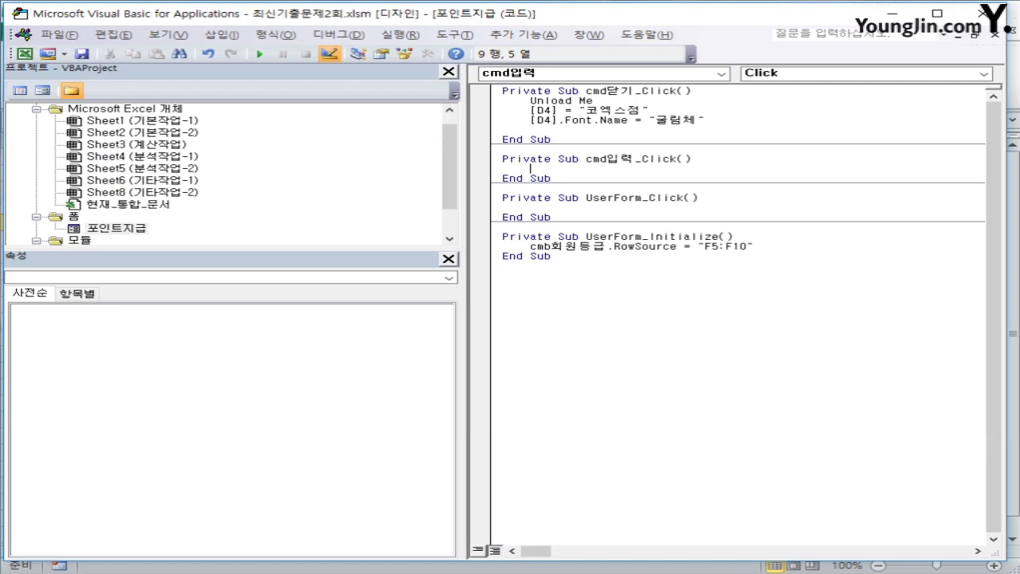
{"action": "type", "text": "i = range(\"A"}
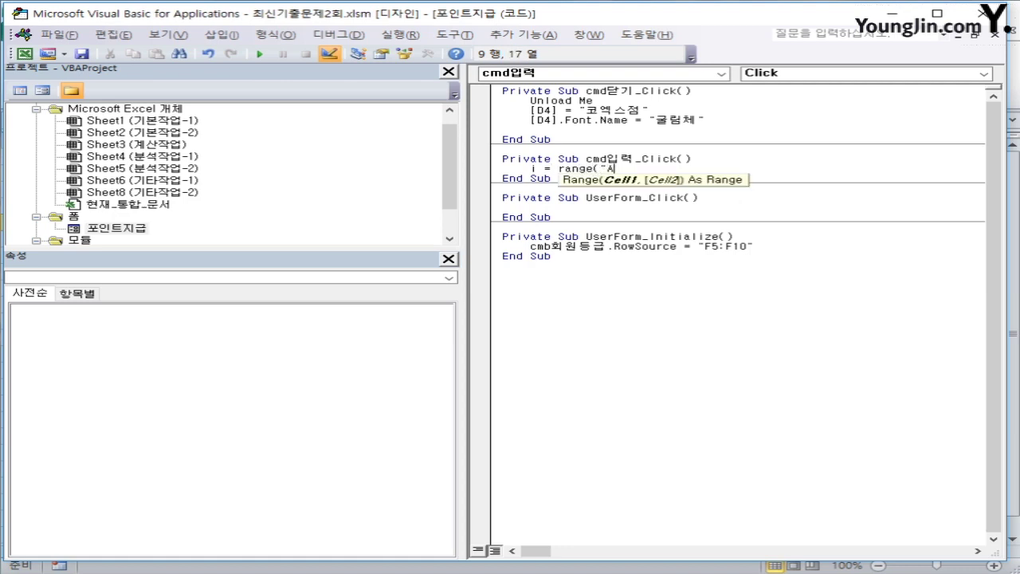
{"action": "type", "text": "5\").cun"}
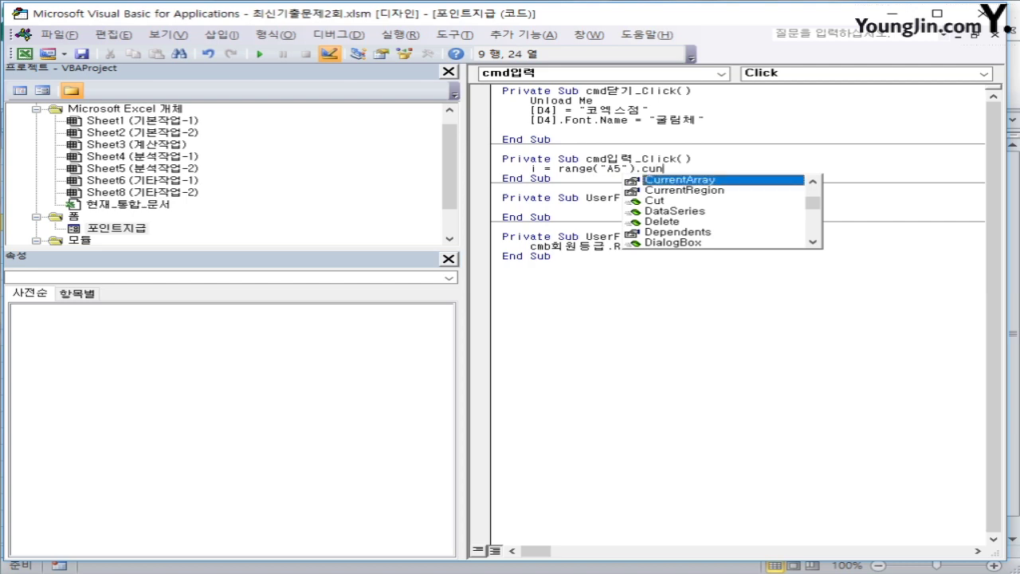
{"action": "key", "text": "Down"}
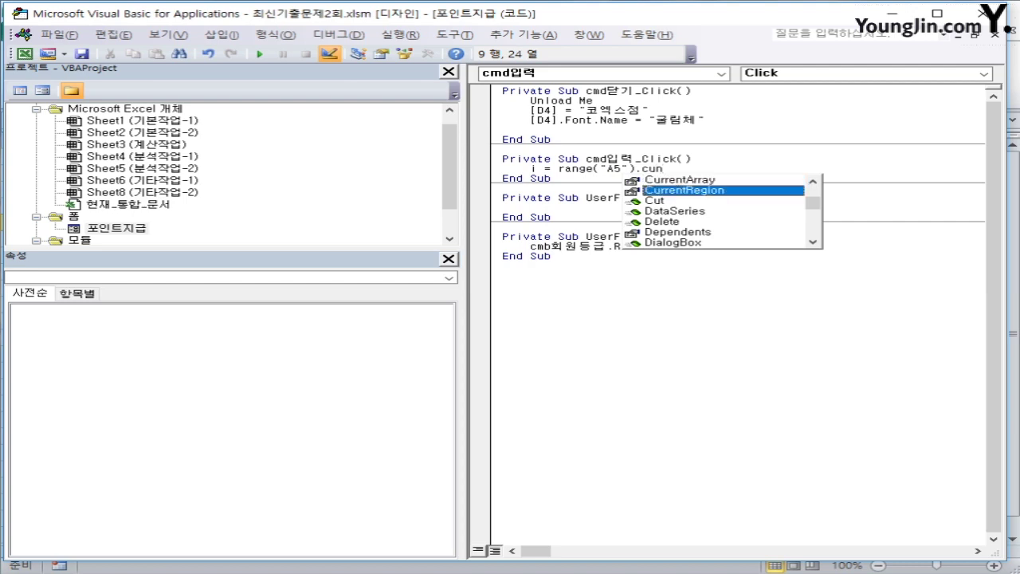
{"action": "key", "text": "Tab"}
{"action": "type", "text": ".r"}
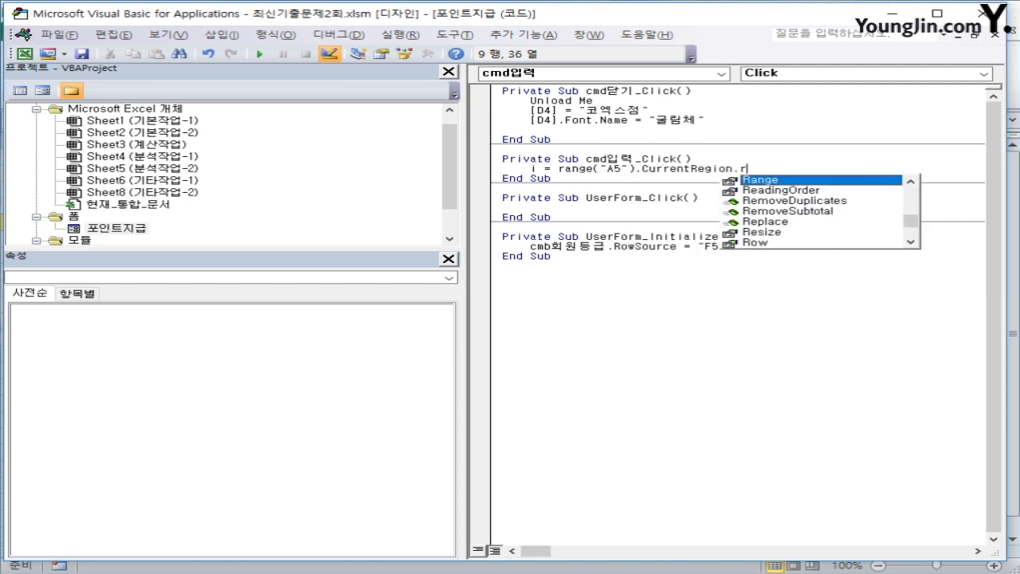
{"action": "type", "text": "ous"}
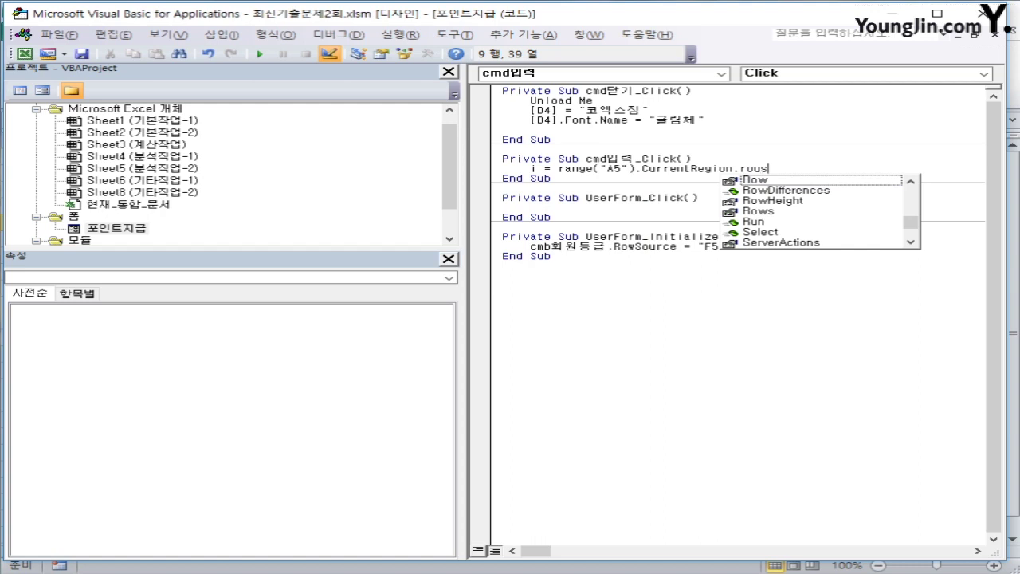
{"action": "key", "text": "BackSpace"}
{"action": "key", "text": "BackSpace"}
{"action": "type", "text": "w"}
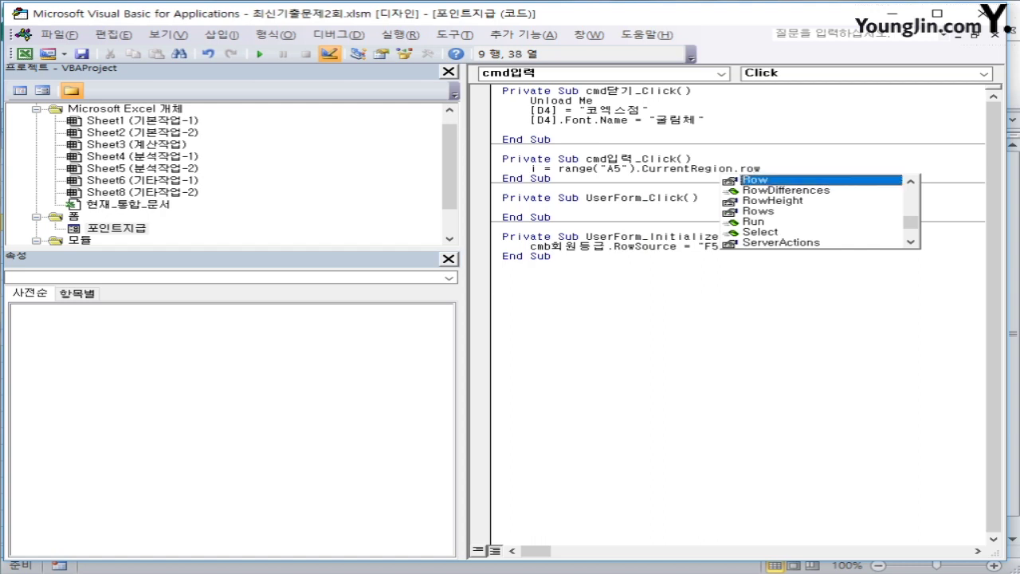
{"action": "type", "text": "s"}
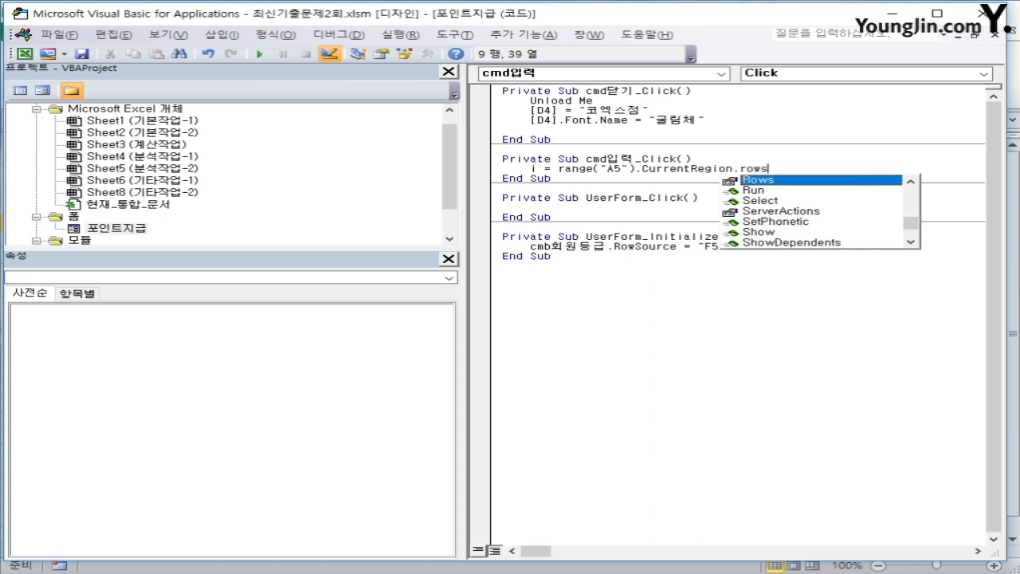
{"action": "type", "text": ".count"}
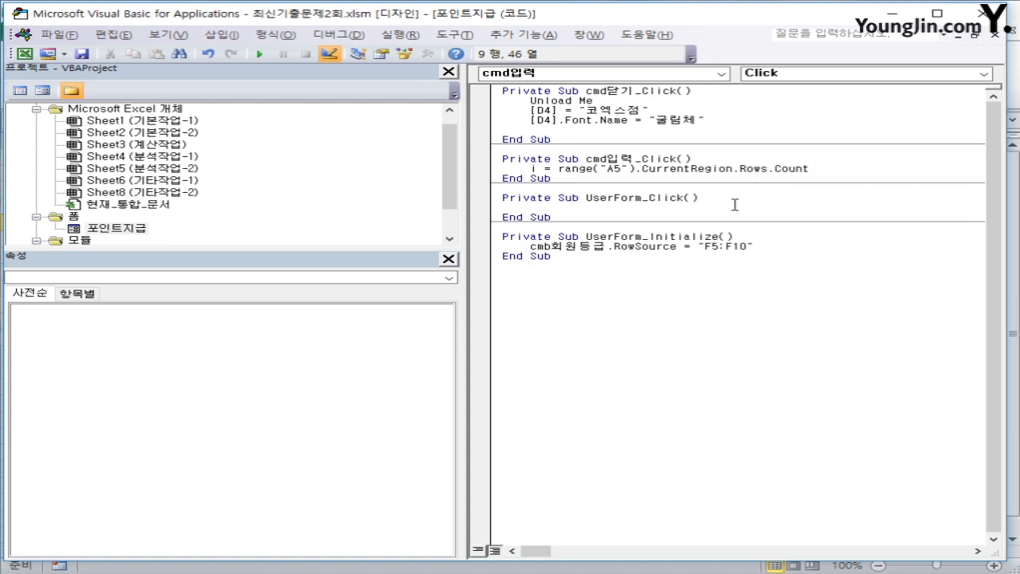
{"action": "type", "text": " + 4"}
{"action": "key", "text": "Return"}
{"action": "key", "text": "Return"}
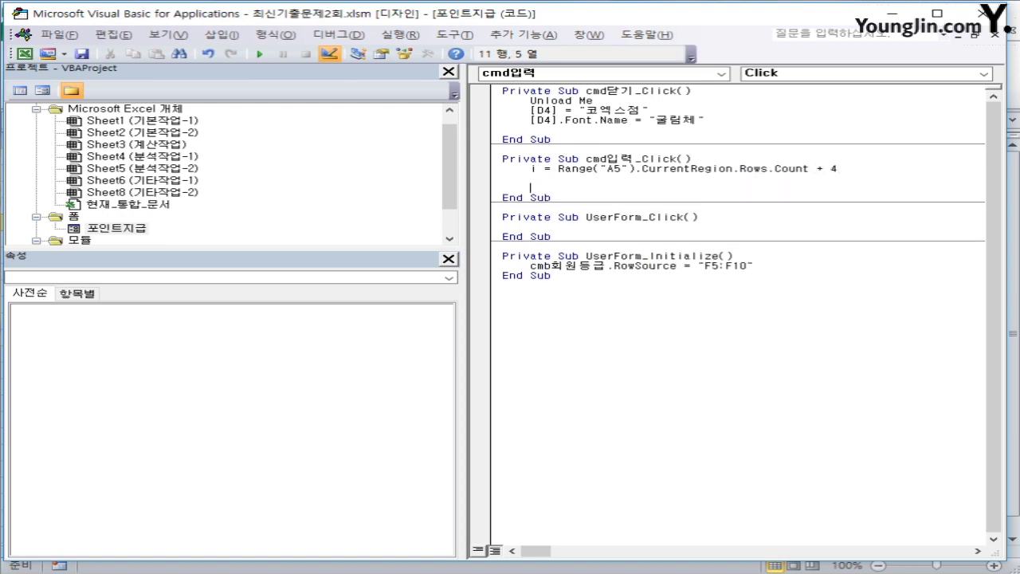
Step: Write the line Cells(i, 1) = txt회원명 in the cmd입력_Click procedure
{"action": "type", "text": "cells(i,1"}
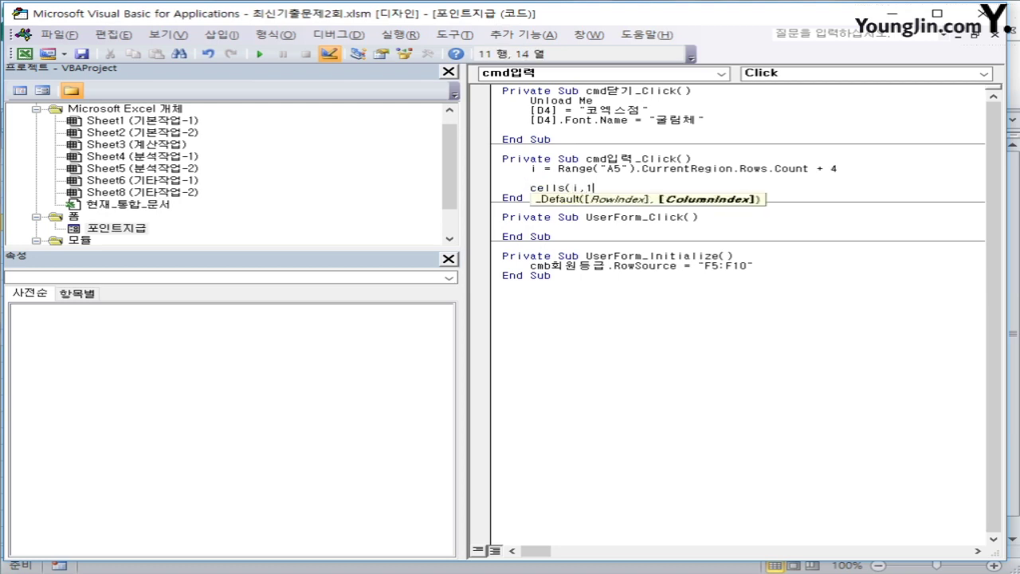
{"action": "type", "text": ") = \""}
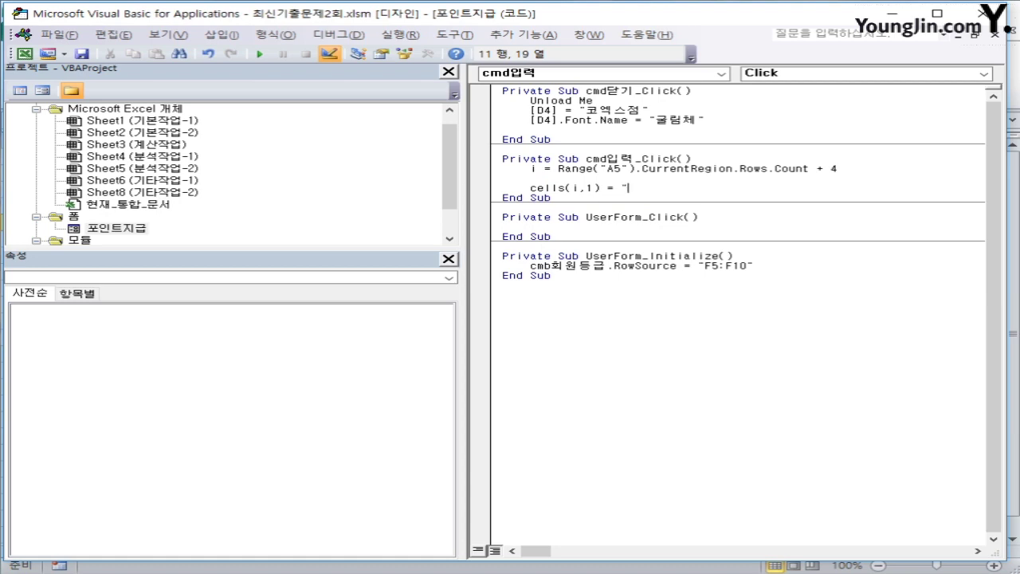
{"action": "key", "text": "BackSpace"}
{"action": "type", "text": "txt회원명"}
{"action": "key", "text": "Return"}
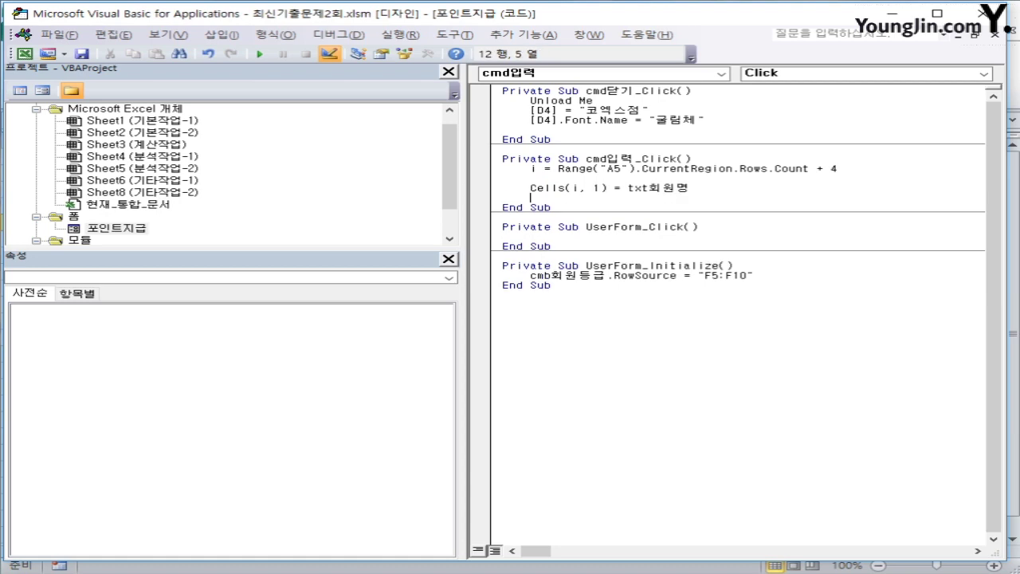
Step: Duplicate the Cells(i, 1) = txt회원명 statement onto the line below
{"action": "key", "text": "Up"}
{"action": "key", "text": "shift+End"}
{"action": "key", "text": "ctrl+c"}
{"action": "key", "text": "Down"}
{"action": "key", "text": "ctrl+v"}
Step: Change the duplicated statement to Cells(i, 2) = cmb회원등급 and start a new line
{"action": "key", "text": "Left"}
{"action": "key", "text": "Left"}
{"action": "key", "text": "Left"}
{"action": "key", "text": "Left"}
{"action": "key", "text": "Left"}
{"action": "key", "text": "Left"}
{"action": "key", "text": "Left"}
{"action": "key", "text": "Left"}
{"action": "key", "text": "Left"}
{"action": "key", "text": "Left"}
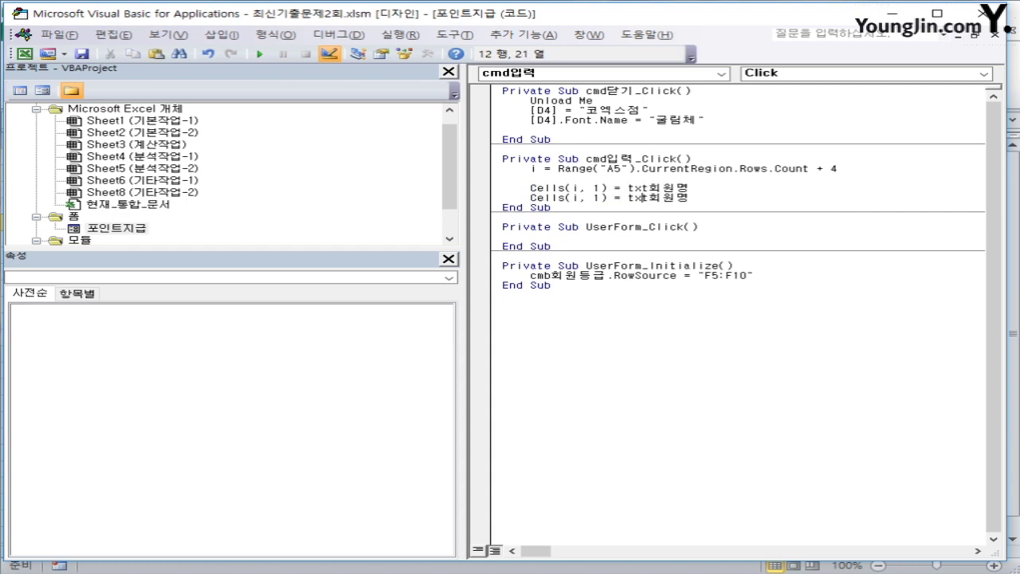
{"action": "key", "text": "BackSpace"}
{"action": "type", "text": "2"}
{"action": "key", "text": "Right"}
{"action": "key", "text": "Right"}
{"action": "key", "text": "Right"}
{"action": "key", "text": "Right"}
{"action": "key", "text": "shift+End"}
{"action": "type", "text": "cmb회원등급"}
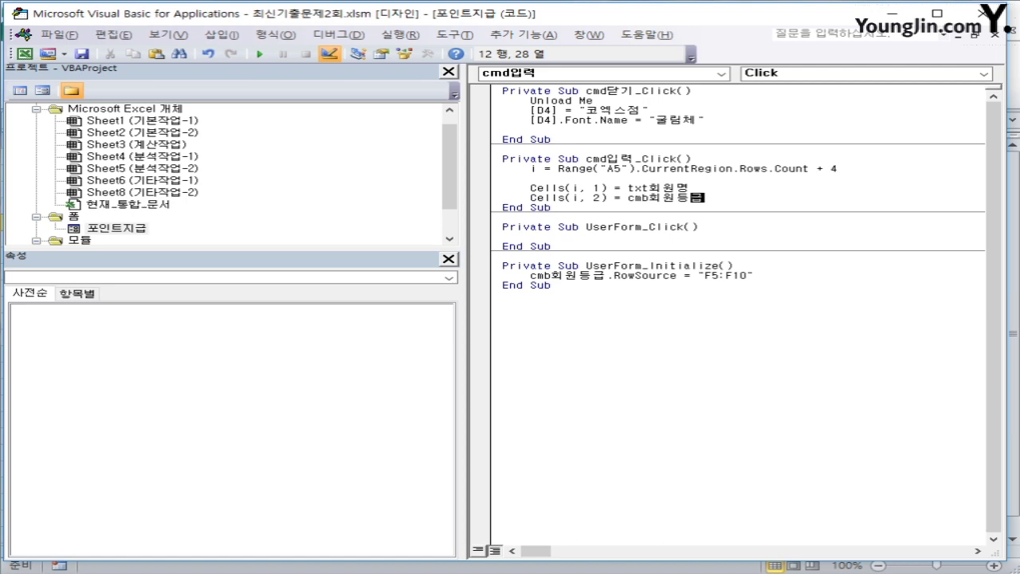
{"action": "key", "text": "Return"}
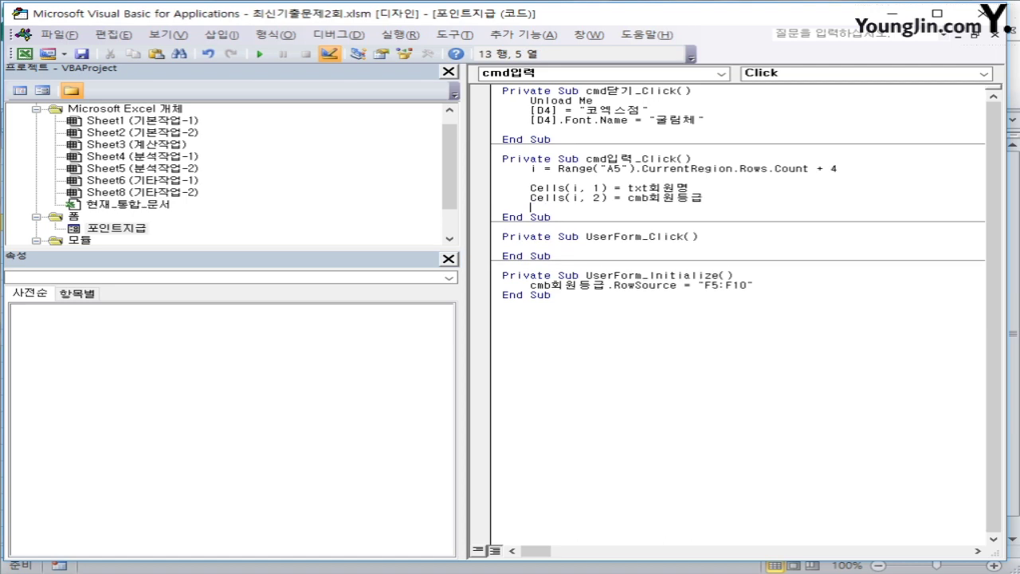
Step: Paste the Cells(i, 1) = txt회원명 statement below the cmb회원등급 line and change its column index to 3
{"action": "key", "text": "ctrl+v"}
{"action": "key", "text": "ctrl+Left"}
{"action": "key", "text": "ctrl+Left"}
{"action": "key", "text": "Left"}
{"action": "key", "text": "Left"}
{"action": "key", "text": "Left"}
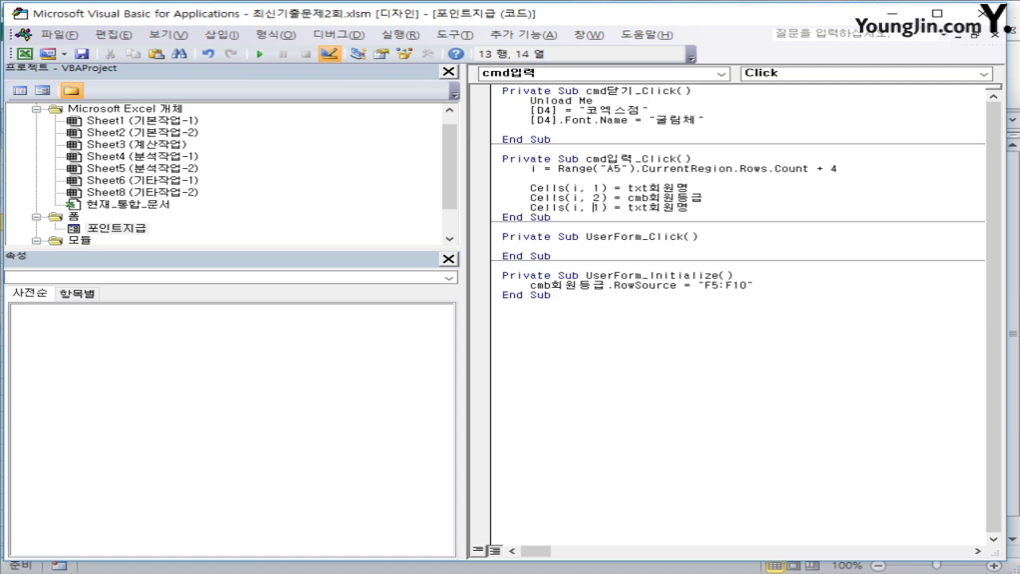
{"action": "key", "text": "Delete"}
{"action": "type", "text": "3"}
Step: Change the control name in the Cells(i, 3) statement to txt가입년도 and leave a blank line below it
{"action": "key", "text": "Right"}
{"action": "key", "text": "Right"}
{"action": "key", "text": "Right"}
{"action": "key", "text": "Right"}
{"action": "key", "text": "Right"}
{"action": "key", "text": "Right"}
{"action": "key", "text": "Right"}
{"action": "key", "text": "shift+End"}
{"action": "key", "text": "Left"}
{"action": "type", "text": "가입년도"}
{"action": "key", "text": "shift+End"}
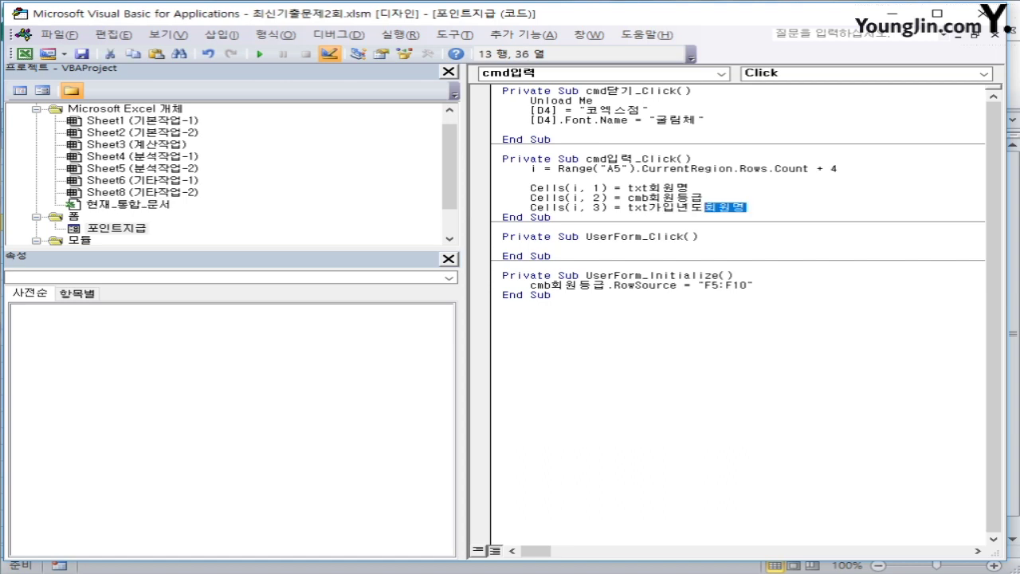
{"action": "key", "text": "Delete"}
{"action": "key", "text": "Return"}
{"action": "key", "text": "Return"}
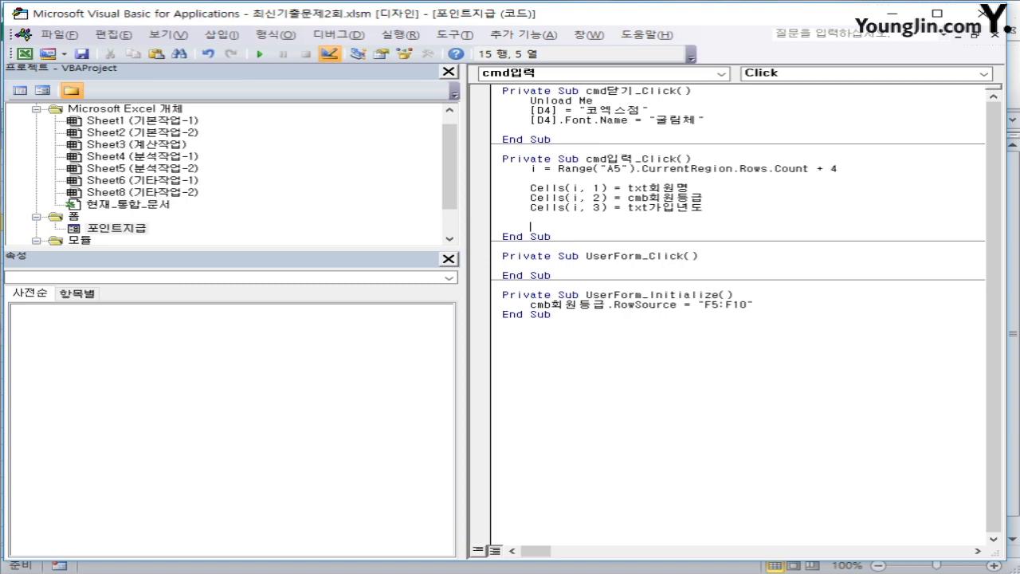
Step: Write the condition If Right(Cells(i, 2), 3) = "1등급" Then in the cmd입력_Click procedure
{"action": "type", "text": "if right("}
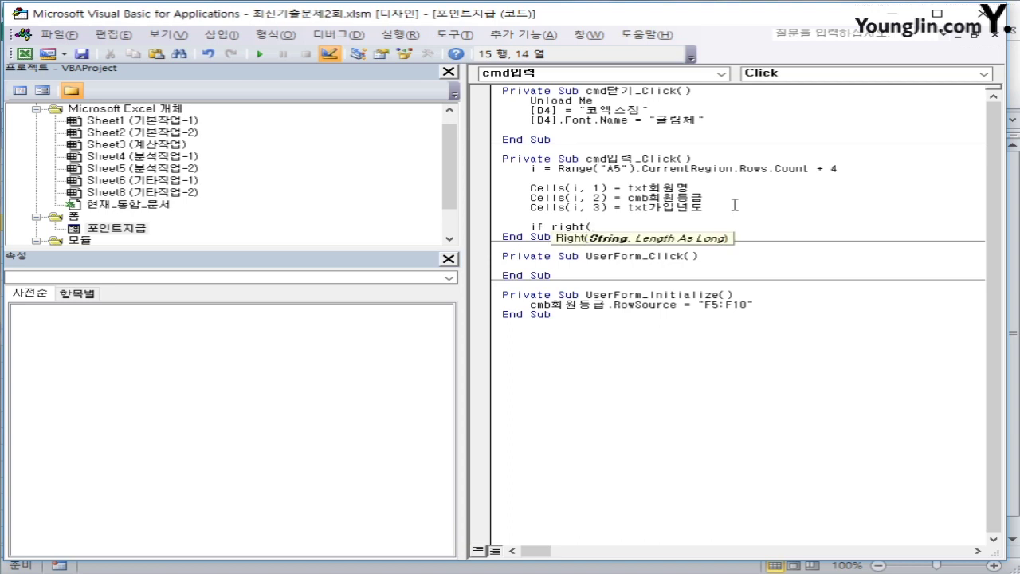
{"action": "type", "text": "cells(i,"}
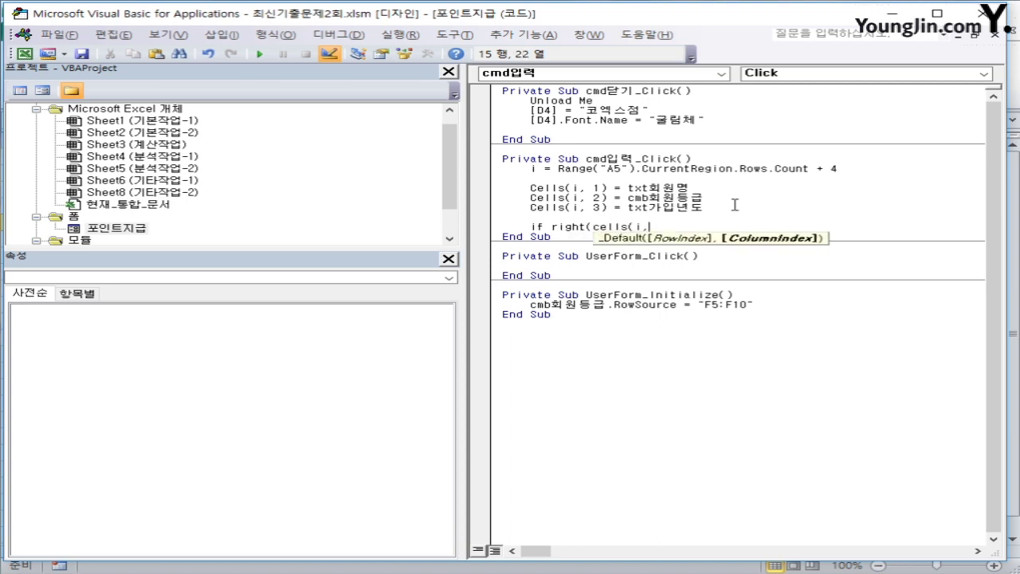
{"action": "type", "text": "2),"}
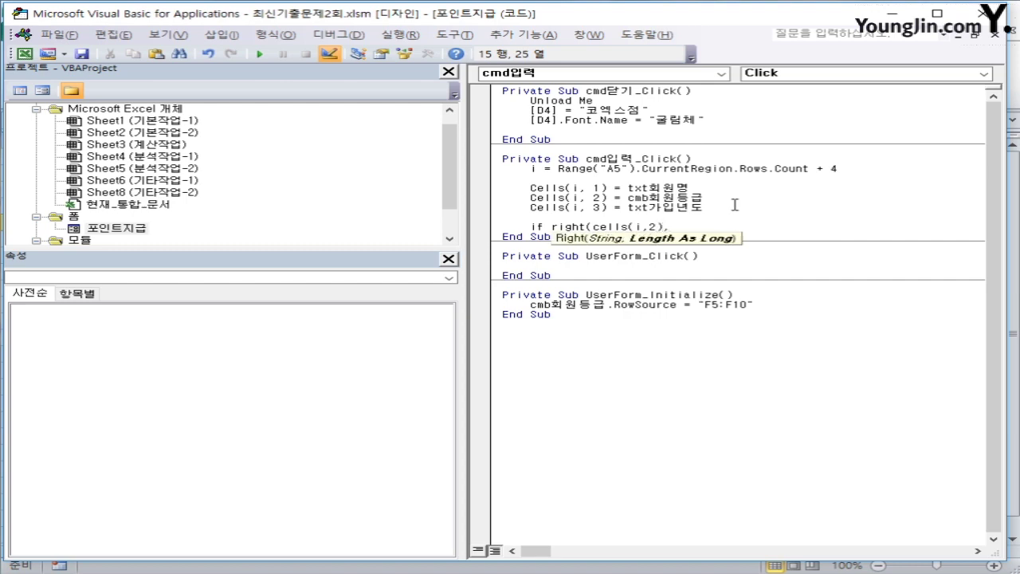
{"action": "type", "text": "3) "}
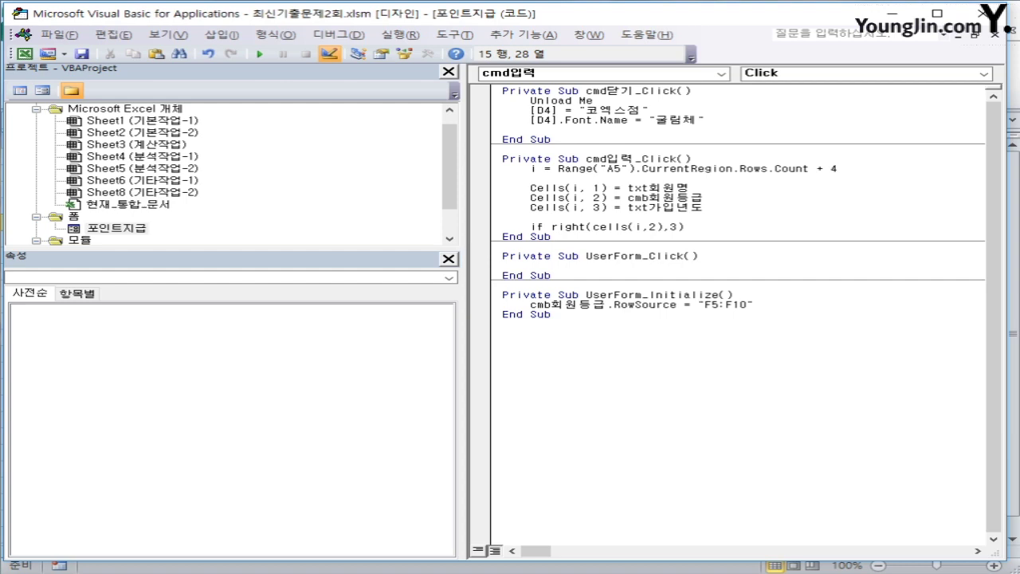
{"action": "type", "text": "= \"1e"}
{"action": "key", "text": "BackSpace"}
{"action": "key", "text": "BackSpace"}
{"action": "type", "text": "1등급\""}
{"action": "type", "text": "then"}
{"action": "key", "text": "Return"}
Step: Write Cells(i, 4) = 50000 as the statement inside the 1등급 condition
{"action": "type", "text": "cell"}
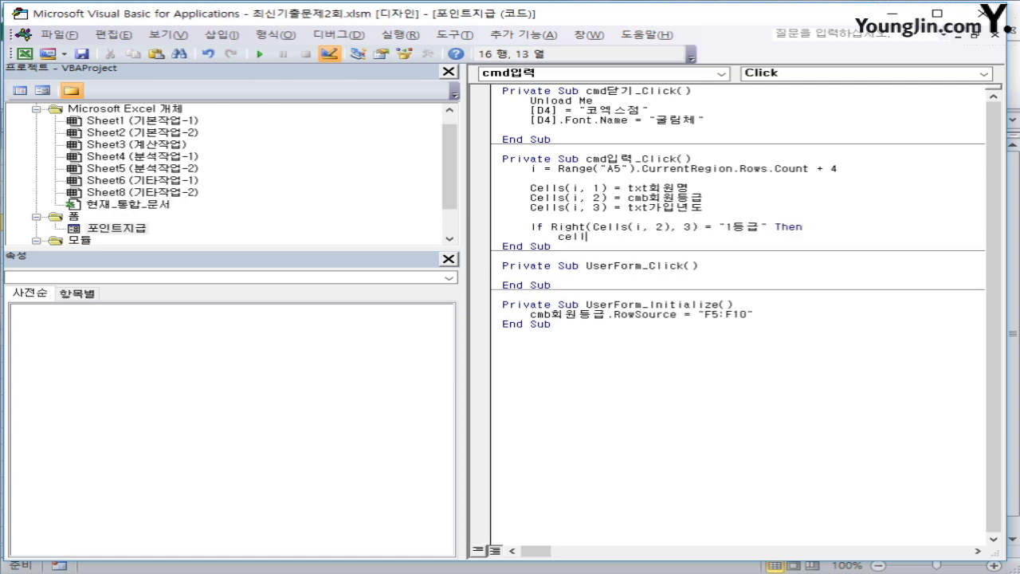
{"action": "type", "text": "s(i,4"}
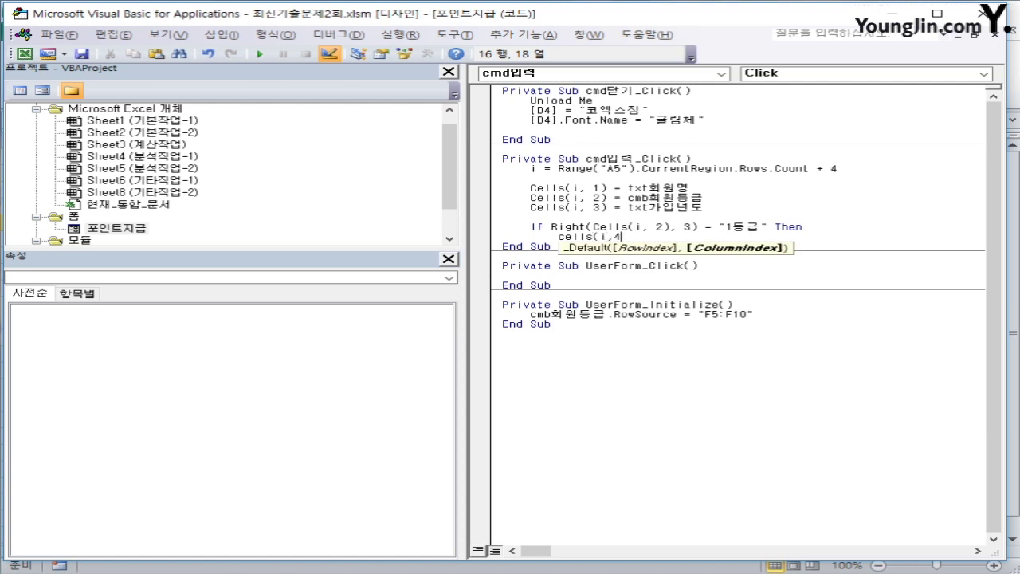
{"action": "type", "text": ") = 5"}
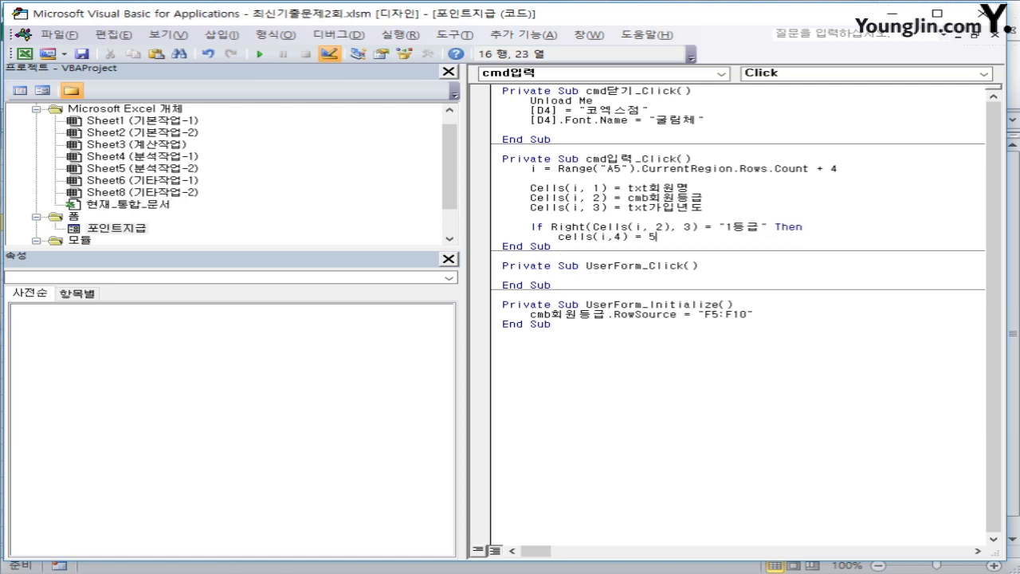
{"action": "type", "text": "0000"}
{"action": "key", "text": "Return"}
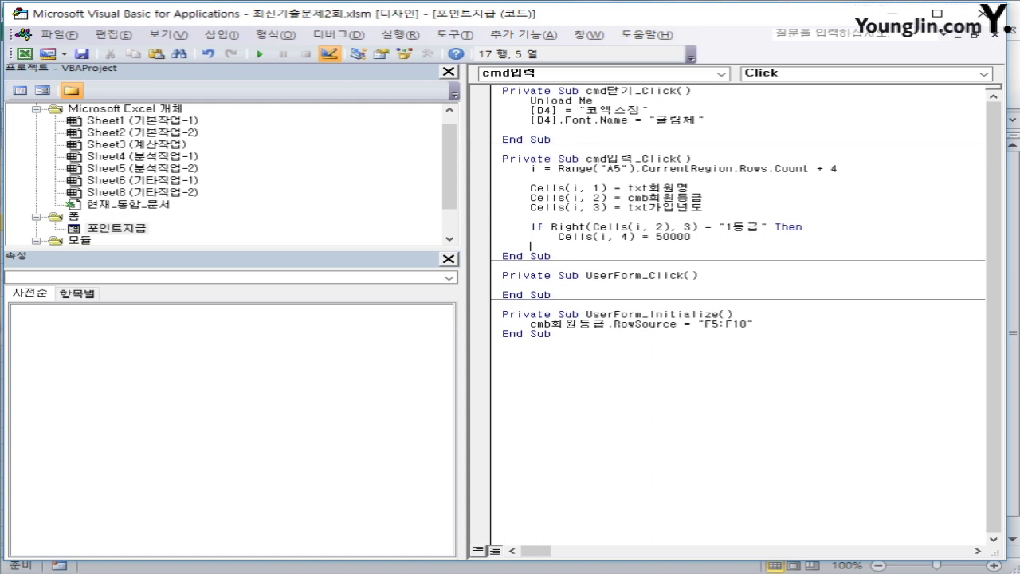
Step: Add an Else branch containing the statement Cells(i, 4) = 20000
{"action": "type", "text": "end"}
{"action": "key", "text": "BackSpace"}
{"action": "key", "text": "BackSpace"}
{"action": "type", "text": "lse"}
{"action": "key", "text": "Return"}
{"action": "key", "text": "Tab"}
{"action": "type", "text": "cells"}
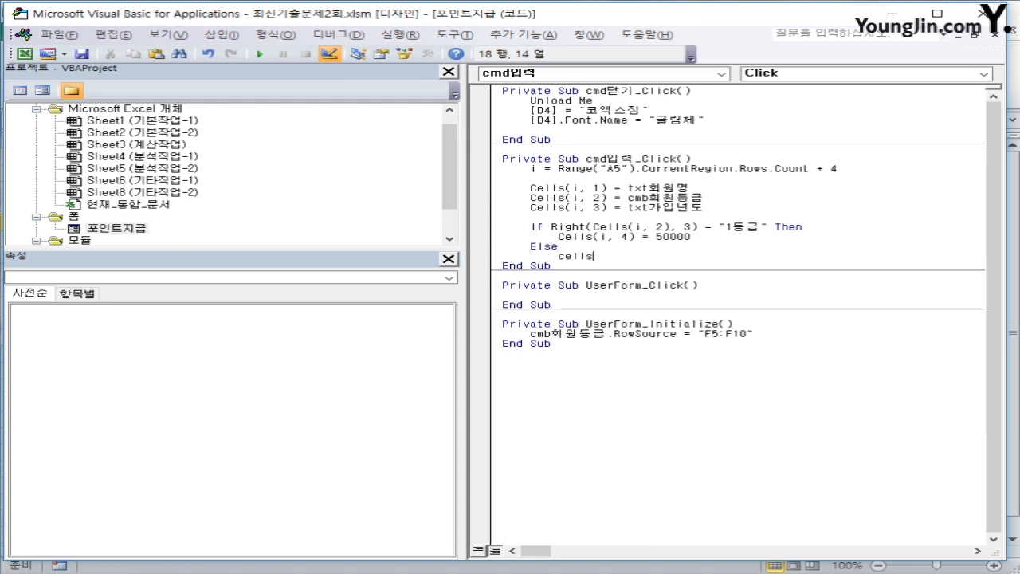
{"action": "type", "text": "(i,"}
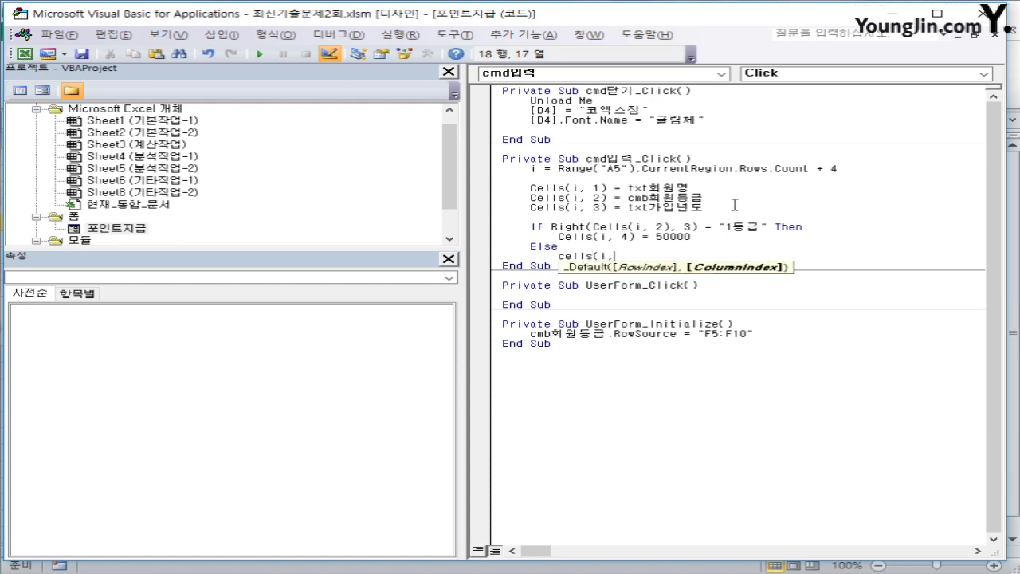
{"action": "type", "text": "4) ="}
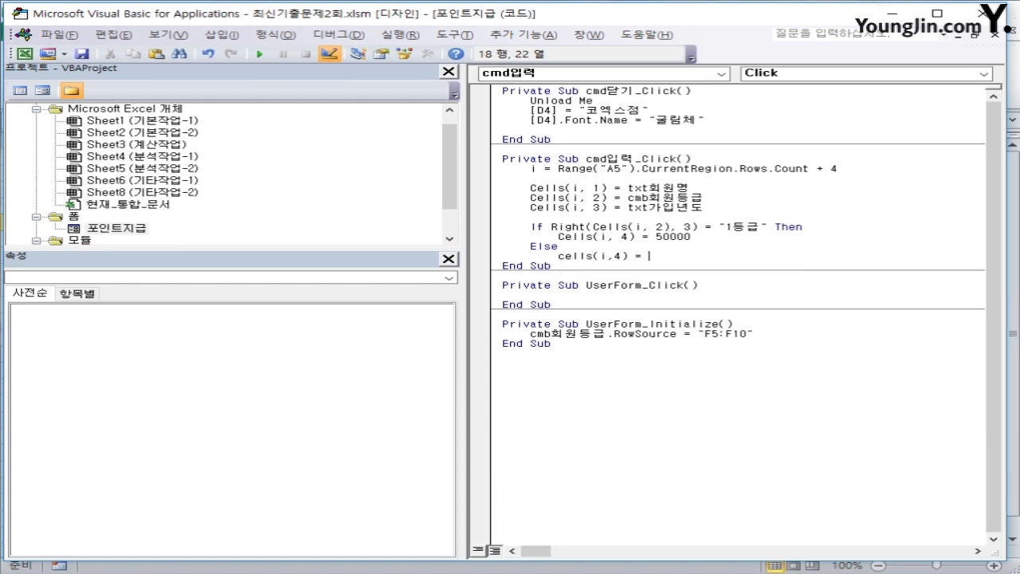
{"action": "type", "text": " 20000"}
{"action": "key", "text": "Return"}
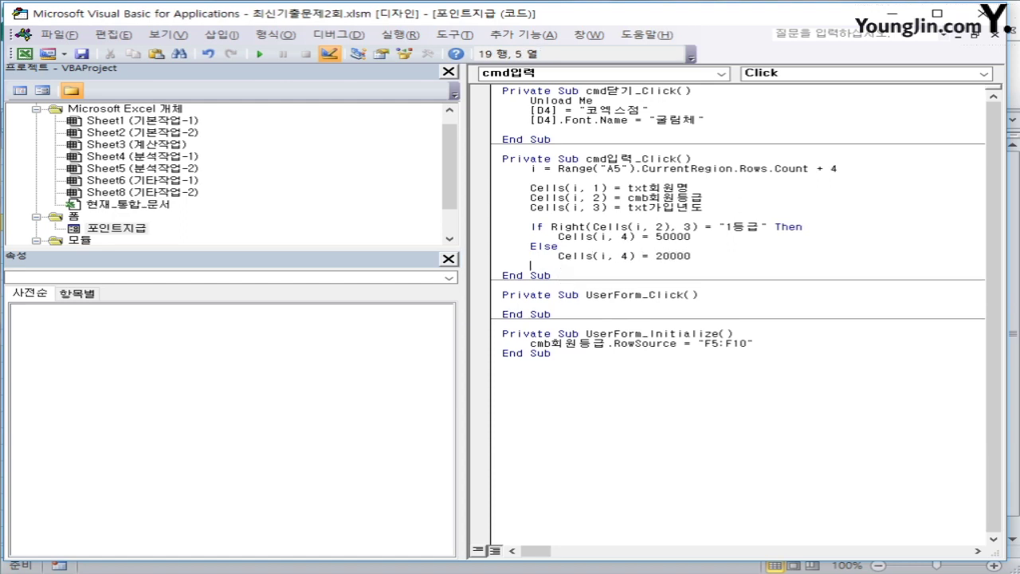
Step: Close the conditional block in cmd입력_Click with End If
{"action": "type", "text": "둥"}
{"action": "key", "text": "BackSpace"}
{"action": "type", "text": "end if"}
{"action": "key", "text": "Return"}
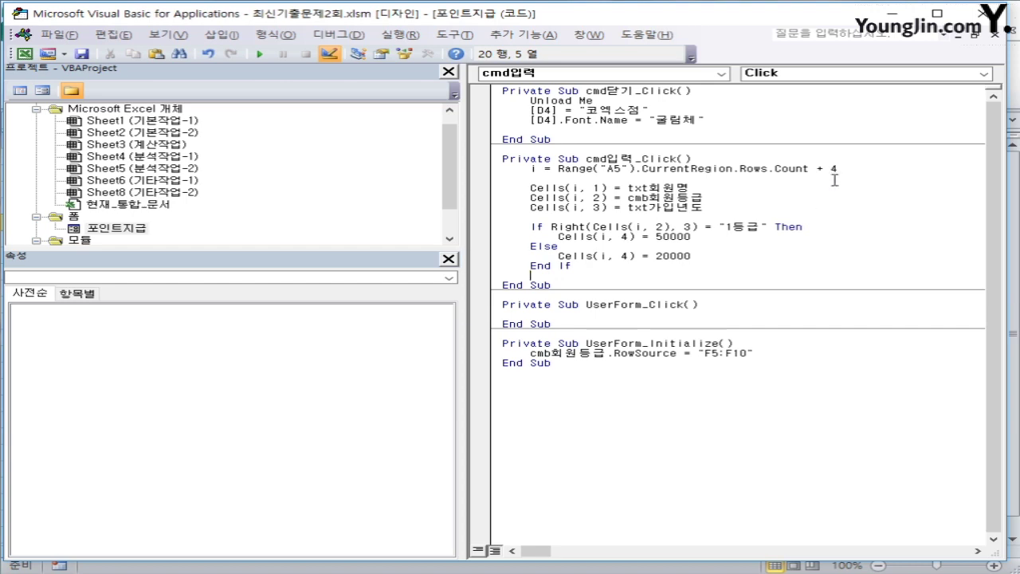
{"action": "left_click", "coordinate": [730, 255]}
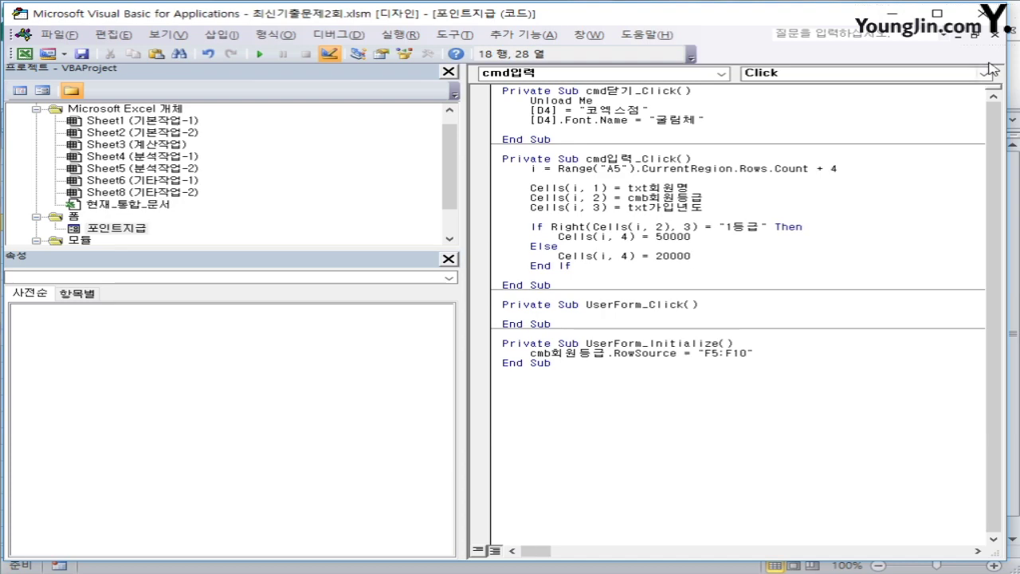
Step: Return to the Excel worksheet, turn off design mode, and open the 포인트지급 form beside the [표1] table
{"action": "left_click", "coordinate": [982, 14]}
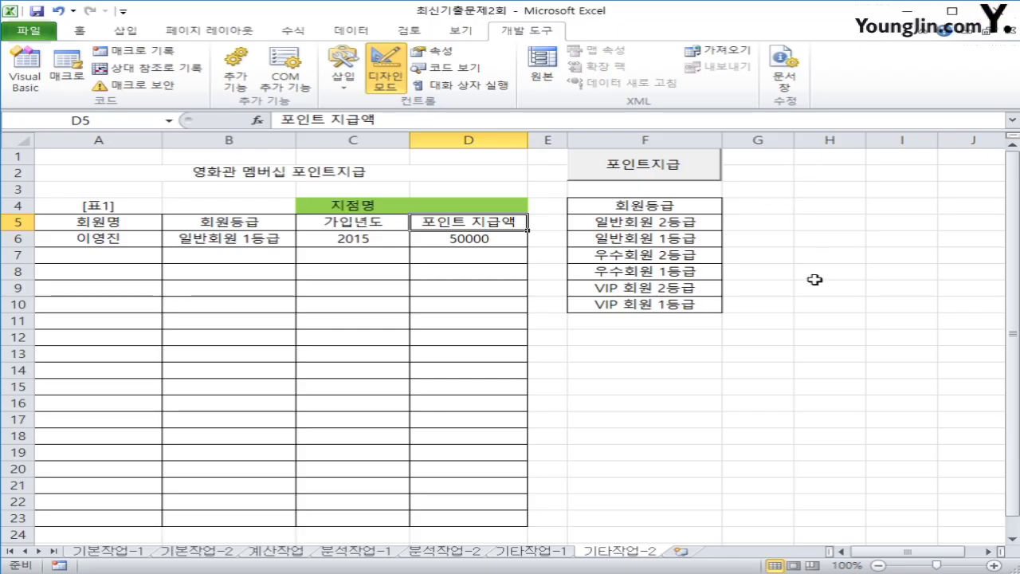
{"action": "left_click_drag", "start_coordinate": [815, 278], "coordinate": [814, 288]}
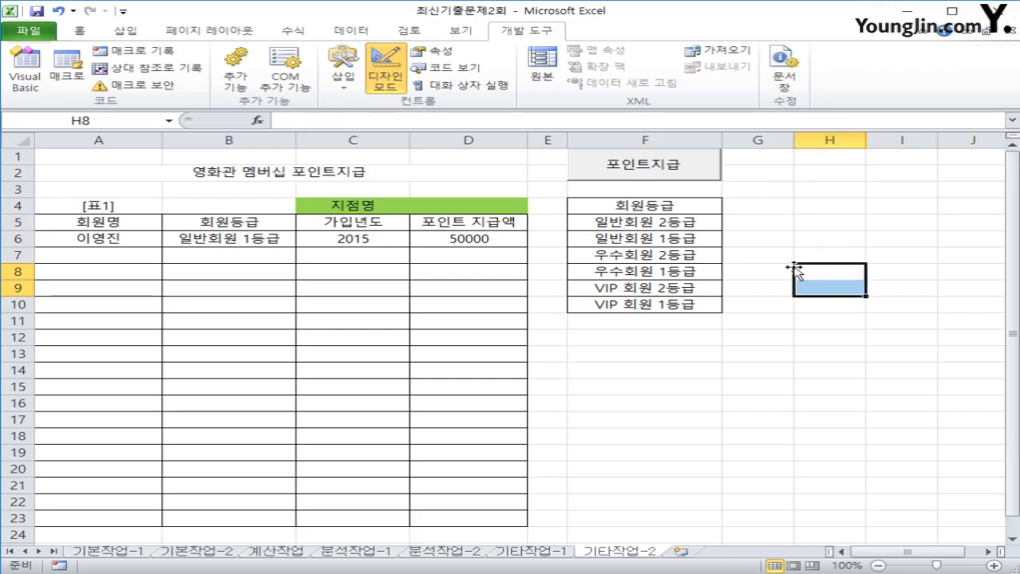
{"action": "left_click", "coordinate": [384, 75]}
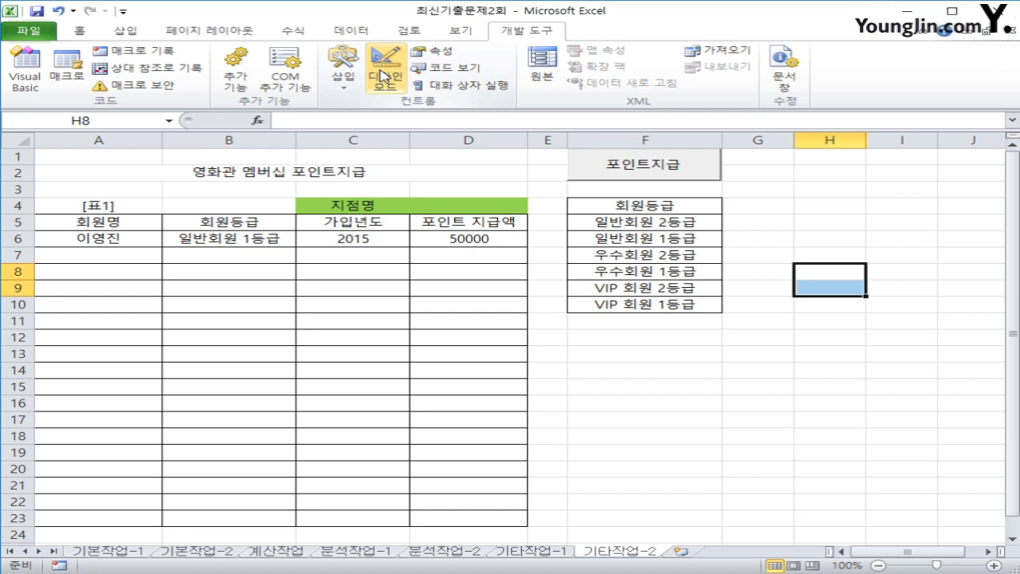
{"action": "left_click", "coordinate": [674, 172]}
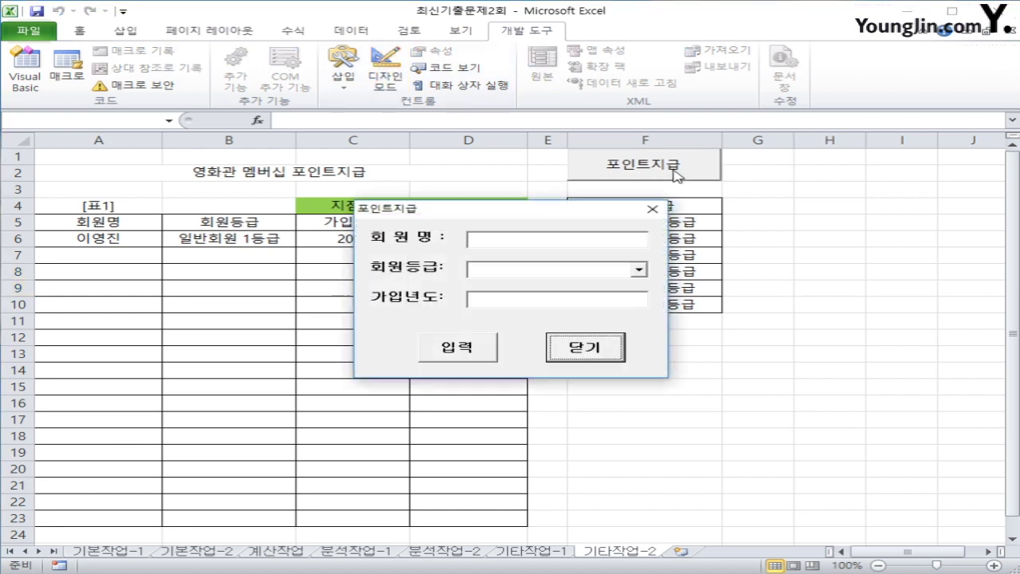
{"action": "left_click_drag", "start_coordinate": [579, 219], "coordinate": [777, 276]}
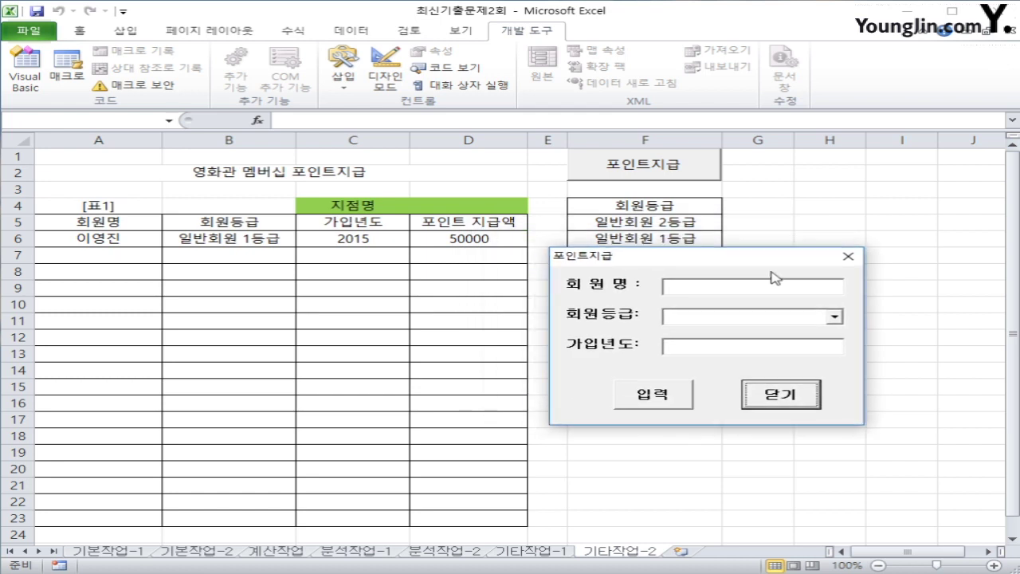
Step: Enter the member's name, 회원등급 일반회원 1등급 and 가입년도 2017 in the form, and submit the record to the table
{"action": "left_click", "coordinate": [765, 285]}
{"action": "type", "text": "qk"}
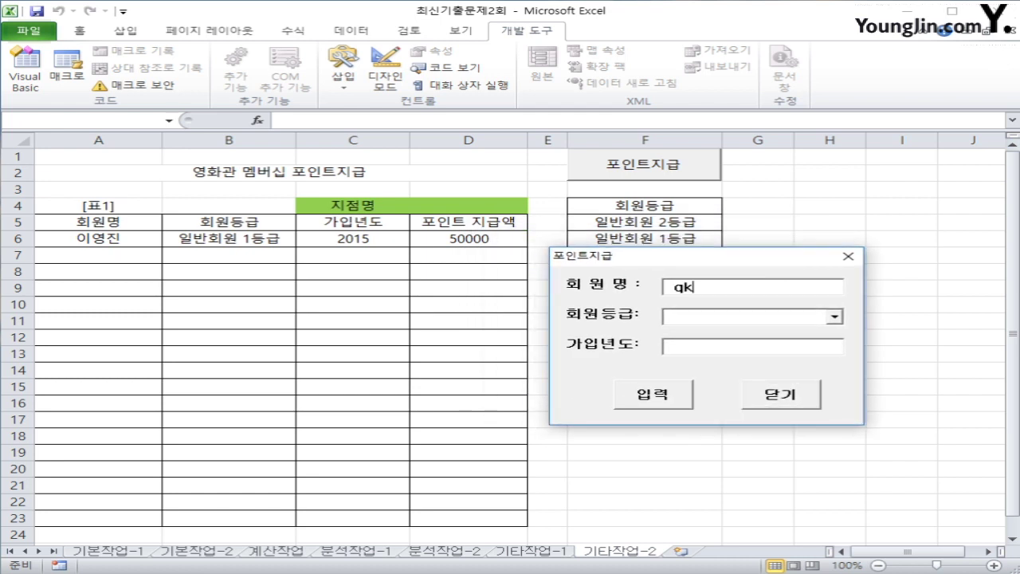
{"action": "key", "text": "BackSpace"}
{"action": "type", "text": "홍길동"}
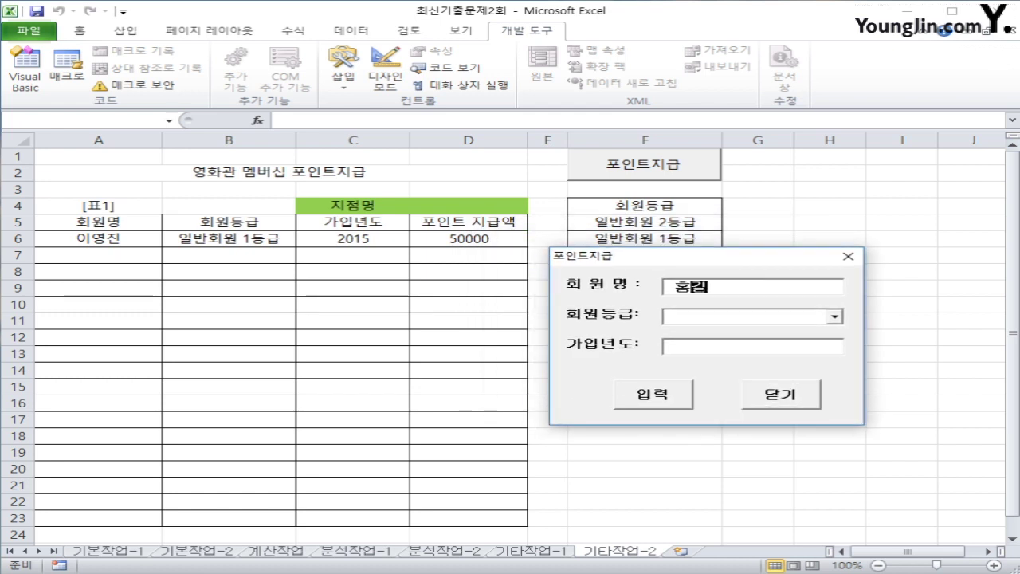
{"action": "left_click", "coordinate": [834, 317]}
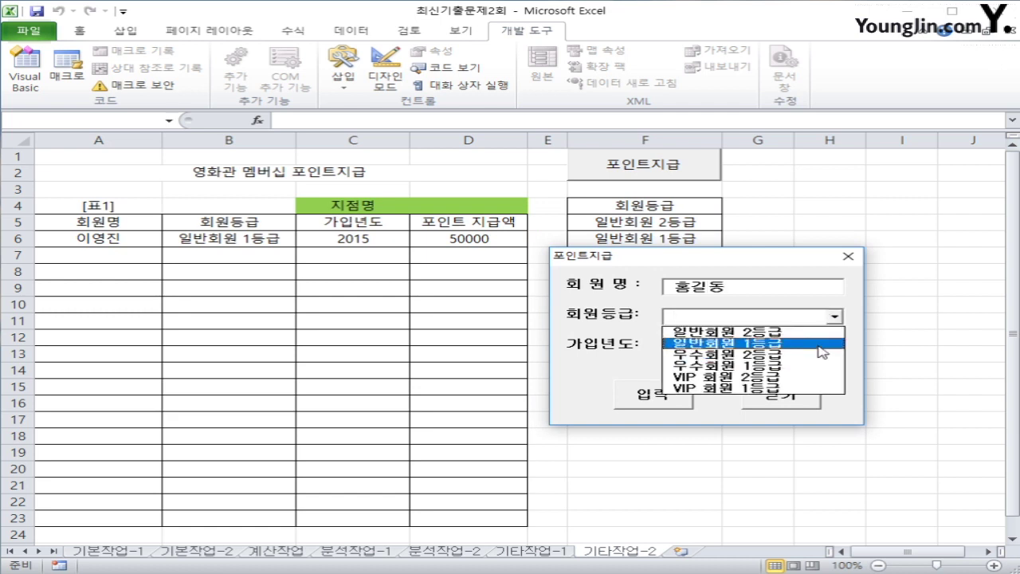
{"action": "left_click", "coordinate": [819, 344]}
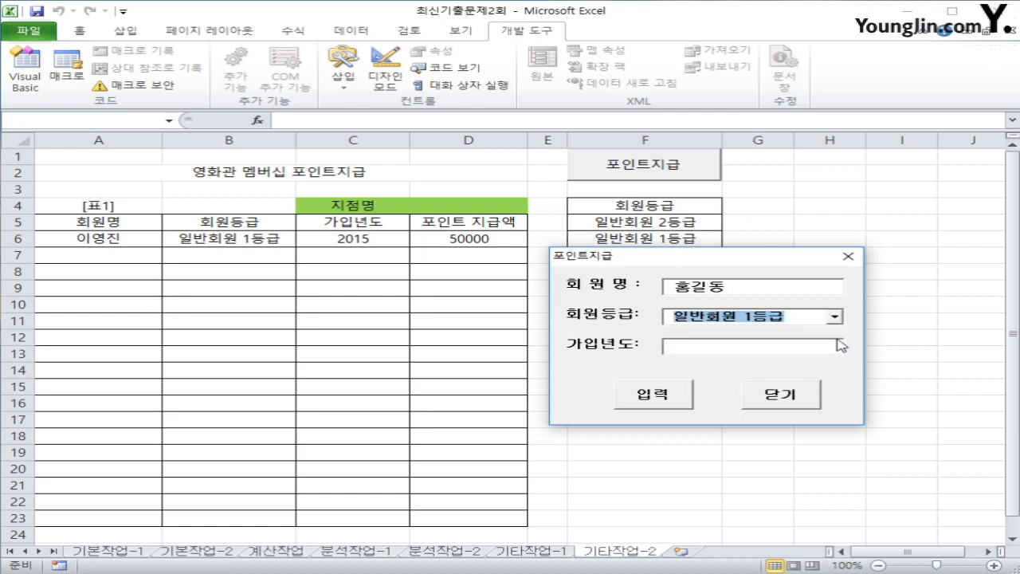
{"action": "left_click", "coordinate": [837, 346]}
{"action": "type", "text": "2017"}
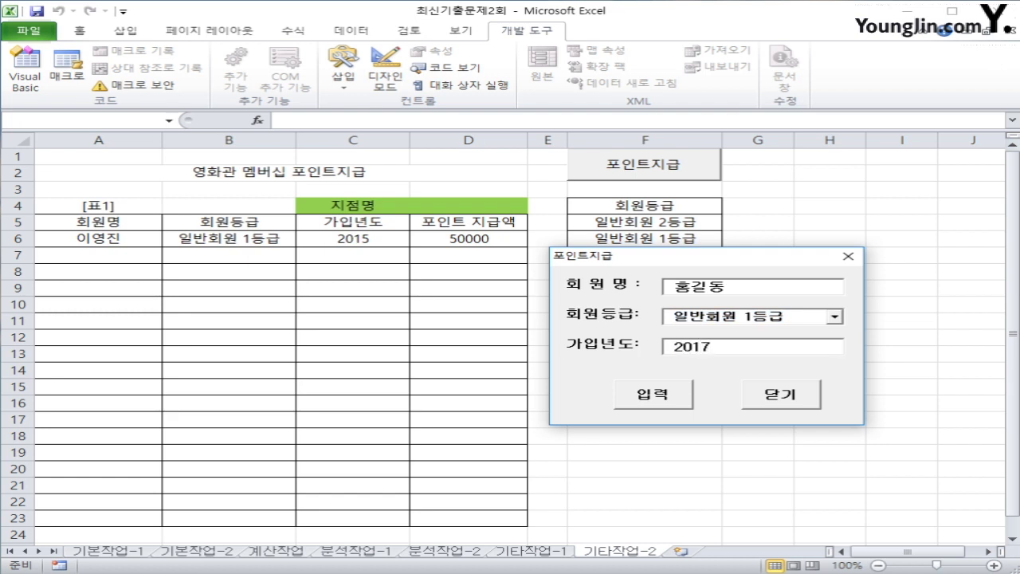
{"action": "left_click", "coordinate": [643, 405]}
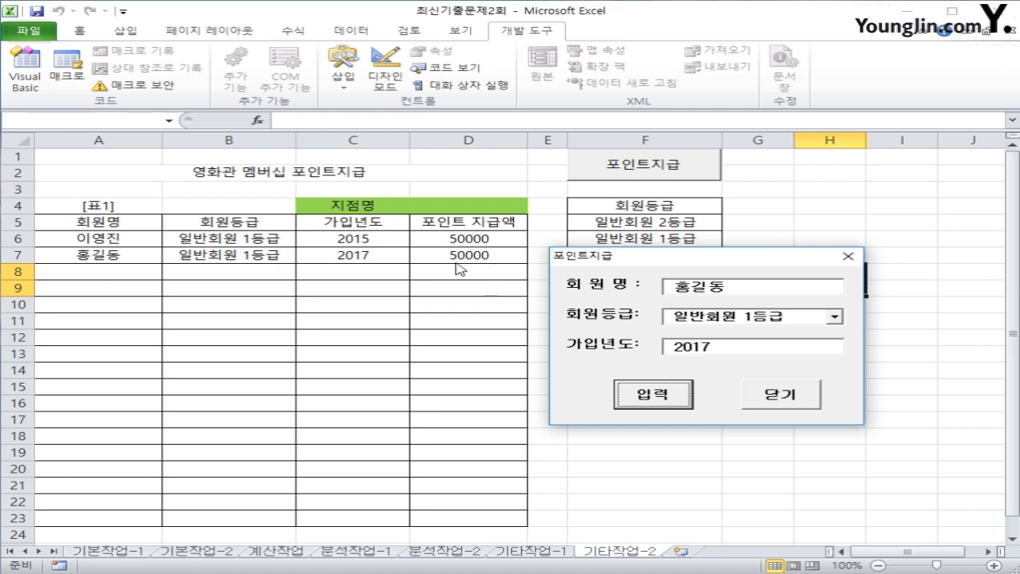
Step: Close the 포인트지급 form and check the text and font of cell D4
{"action": "left_click", "coordinate": [790, 401]}
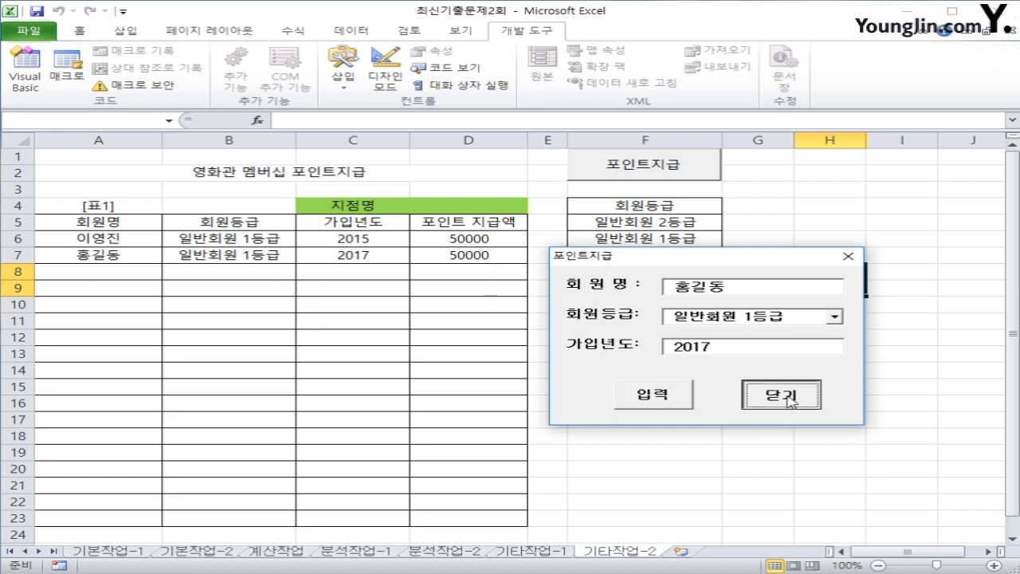
{"action": "left_click", "coordinate": [485, 207]}
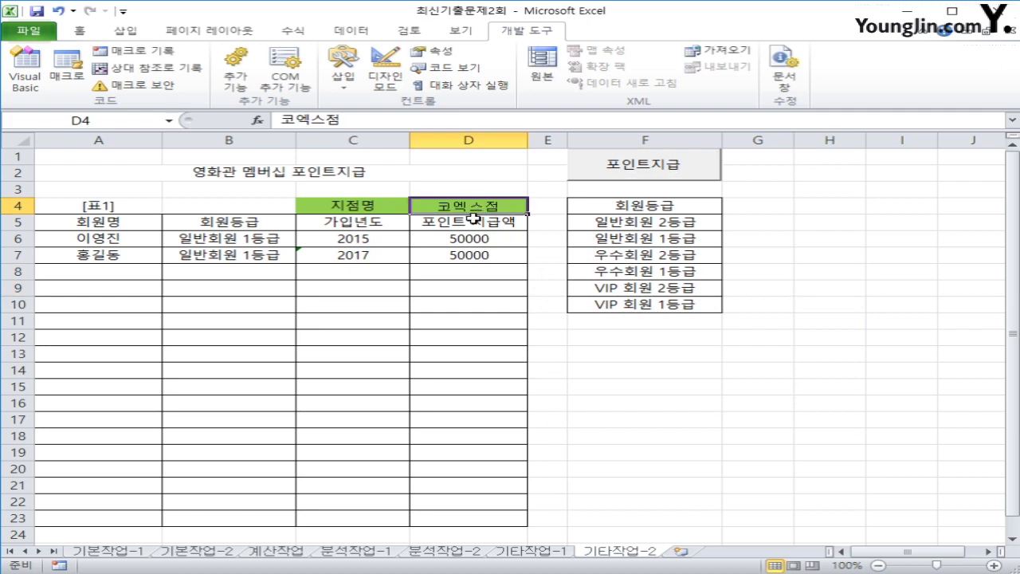
{"action": "left_click", "coordinate": [80, 31]}
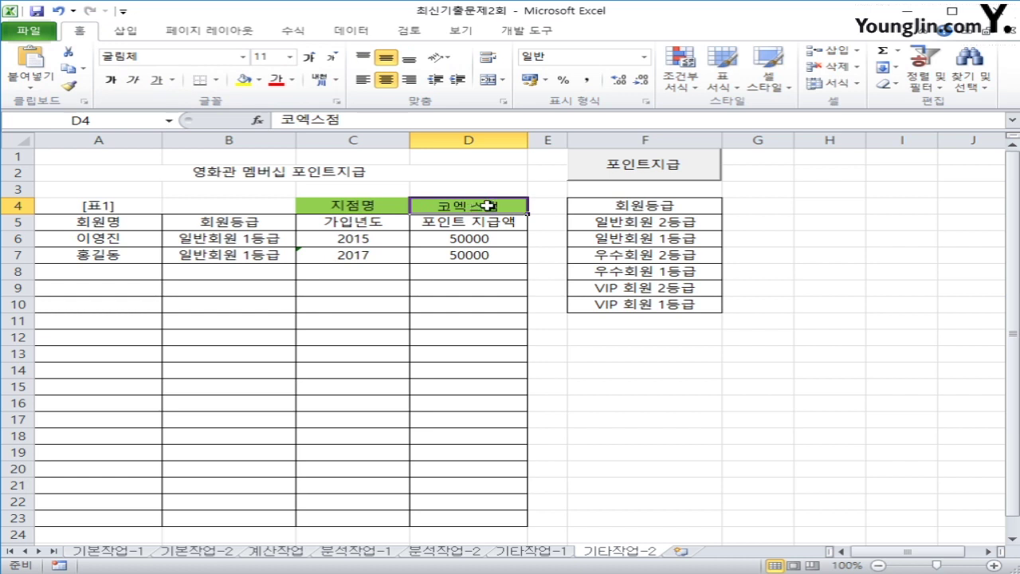
{"action": "left_click", "coordinate": [785, 502]}
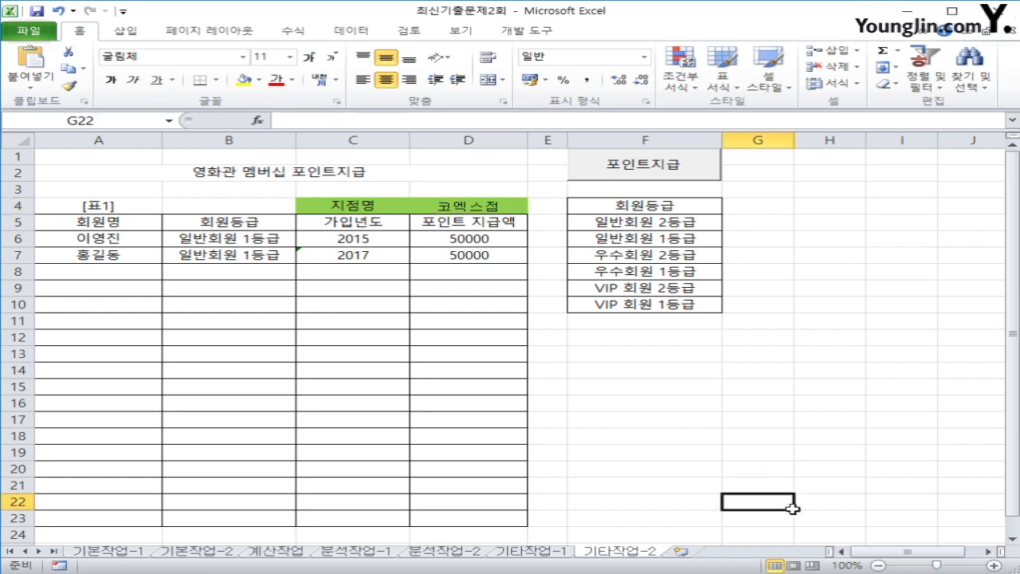